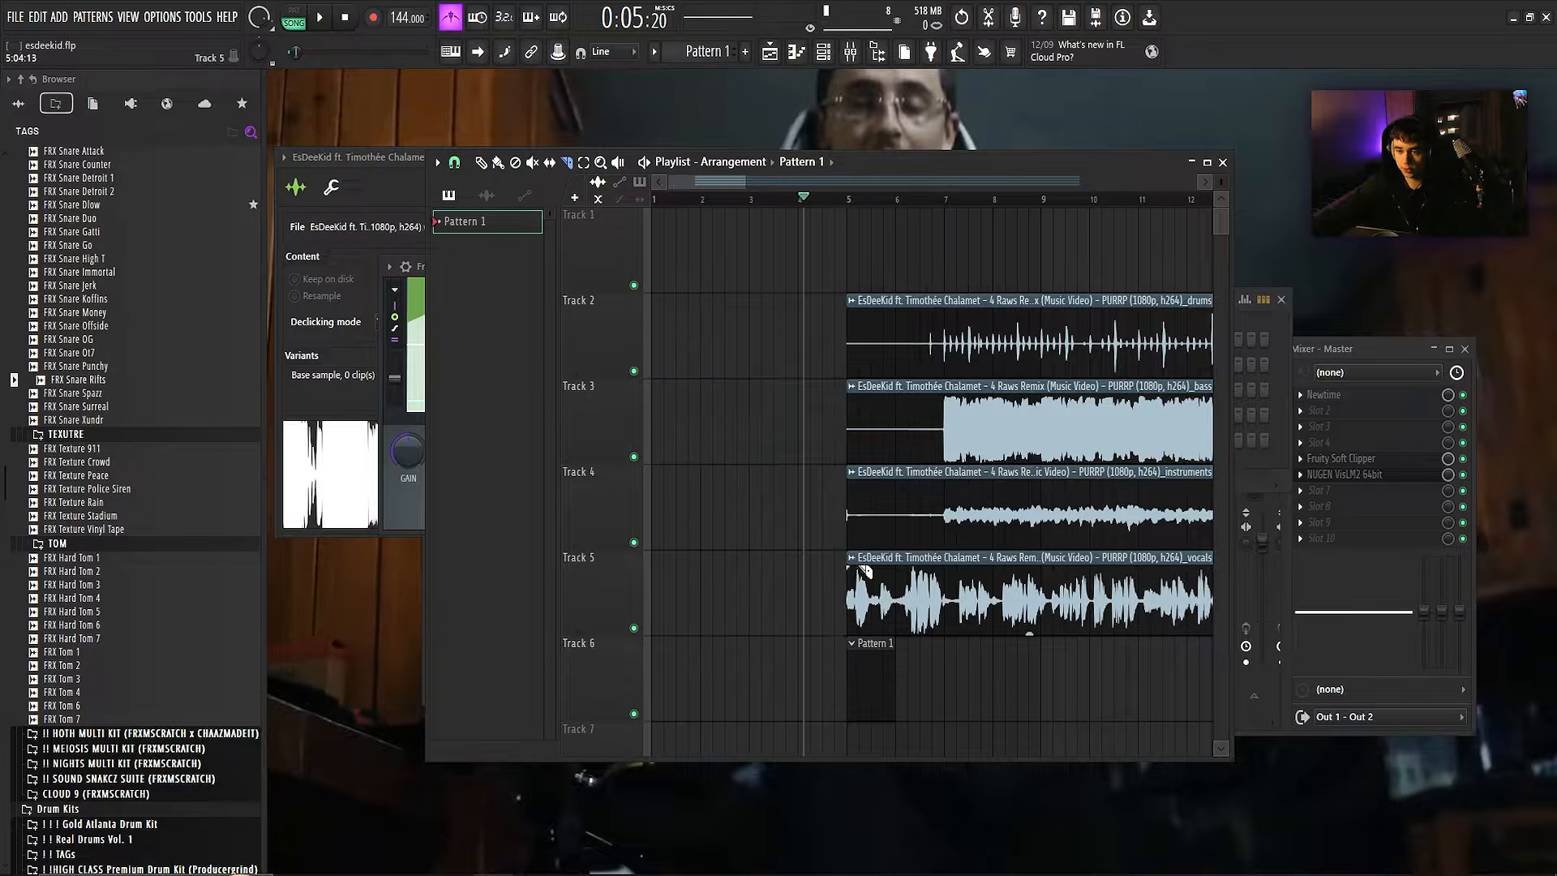
- Load the bass stem's sample into the Edison audio editor and mark its detected pitches as regions
double_click(884, 426)
right_click(525, 523)
click(576, 611)
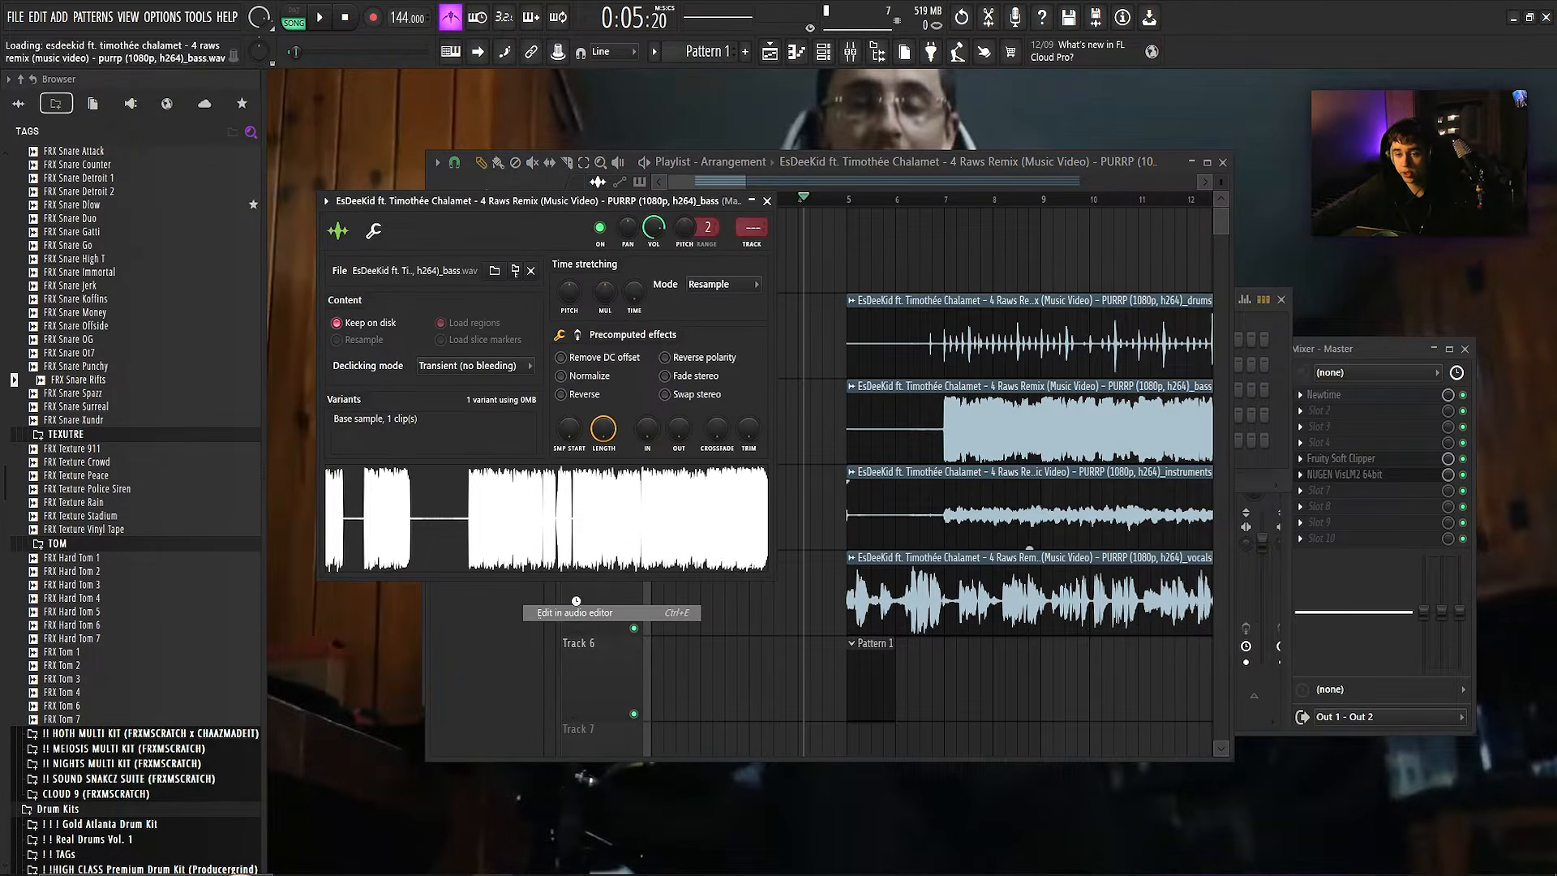
right_click(550, 396)
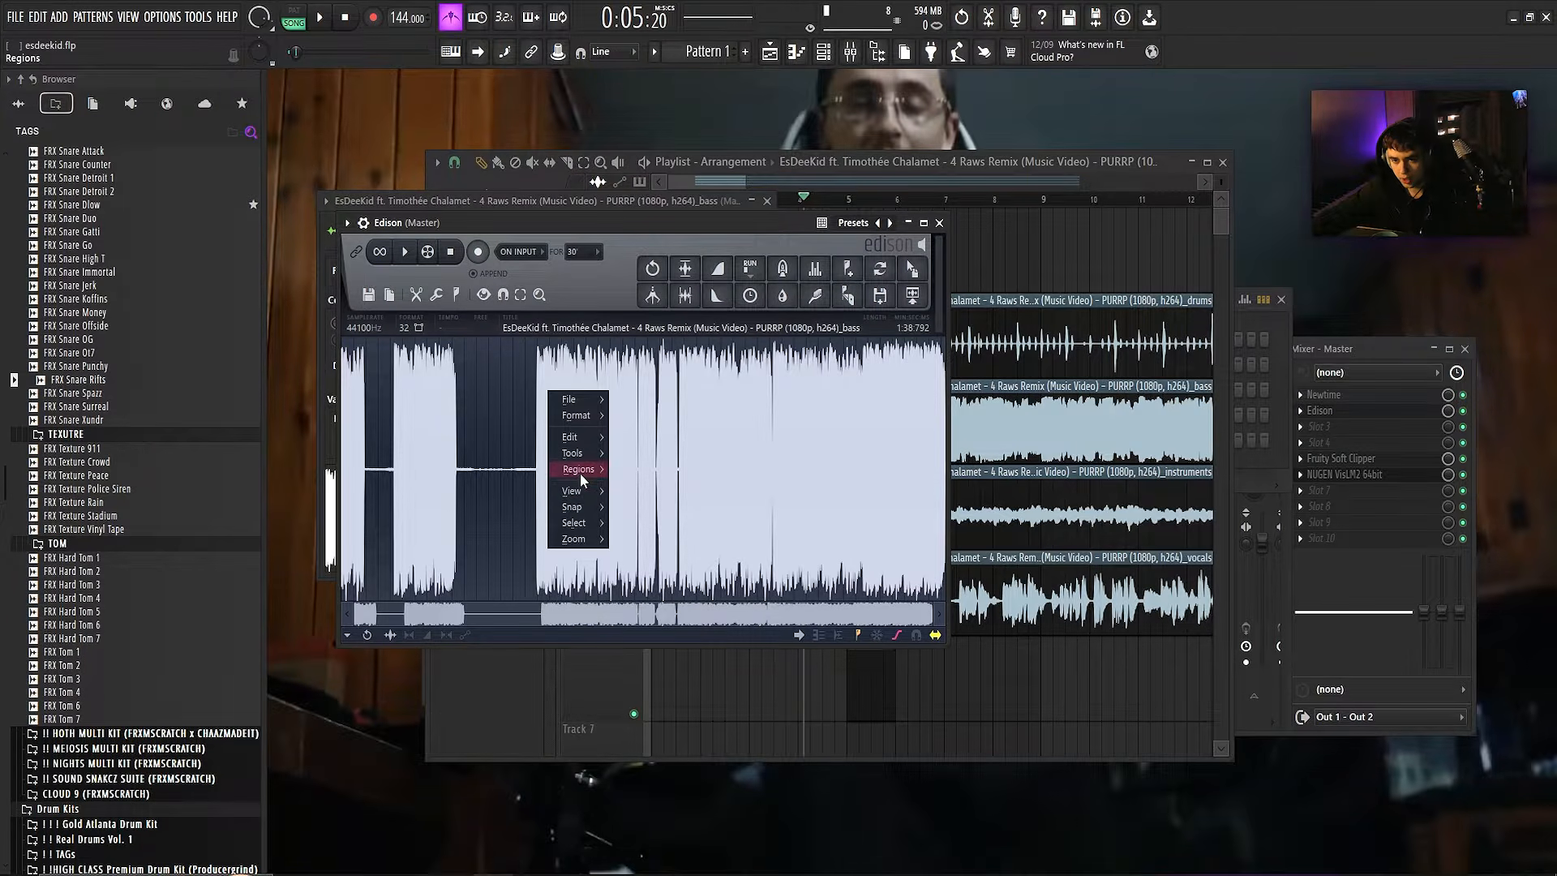
click(581, 474)
- Select the bass section from about 31.96 to 38.65 seconds and play it back
scroll(543, 396, up, 6)
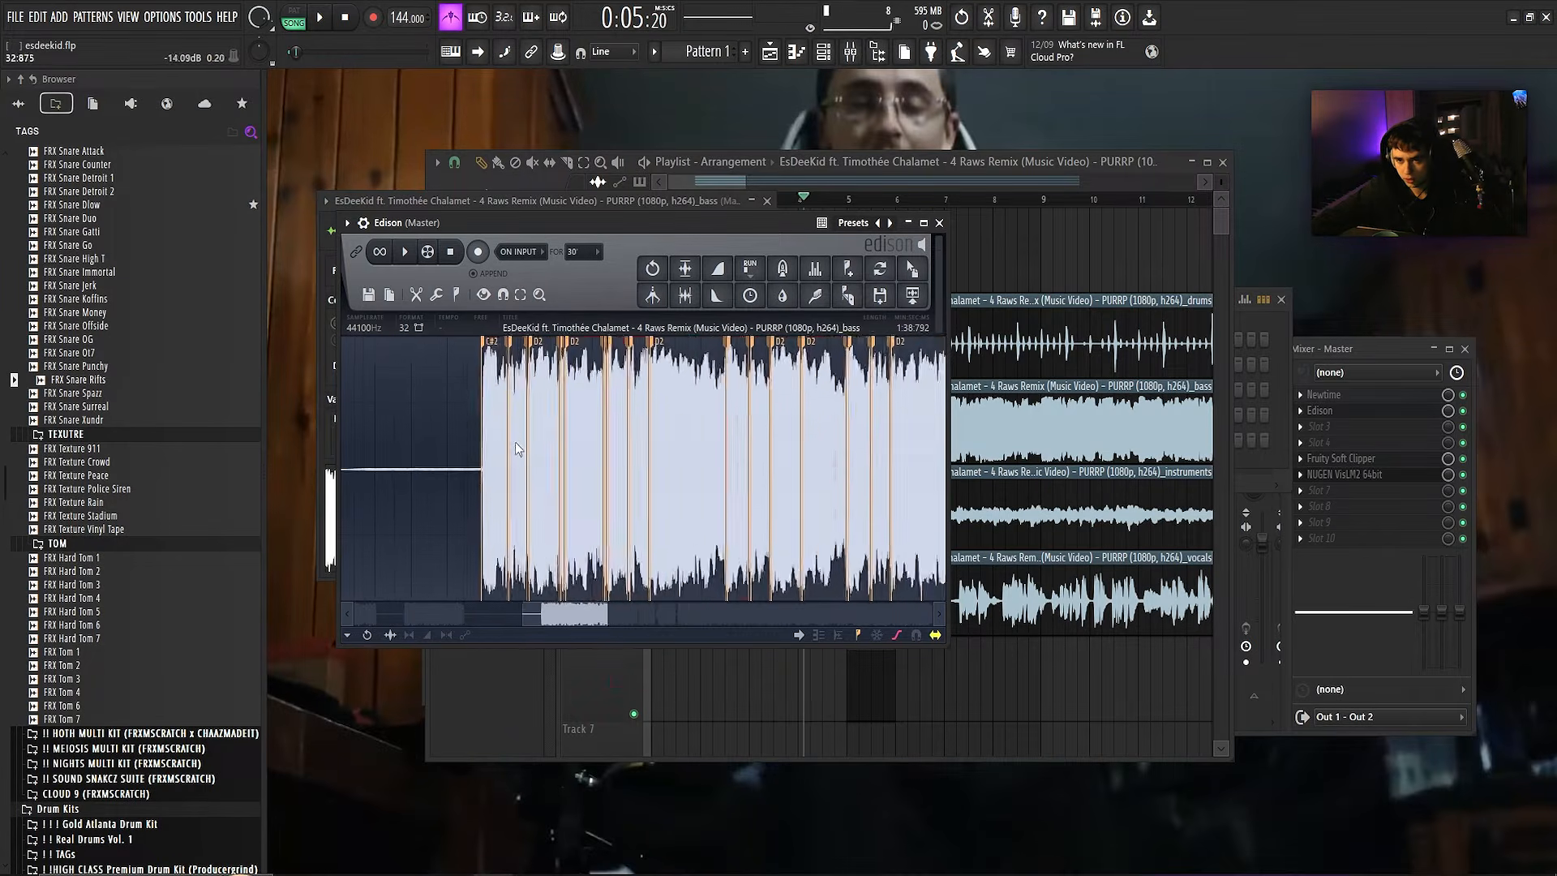
drag(477, 434, 869, 415)
key(space)
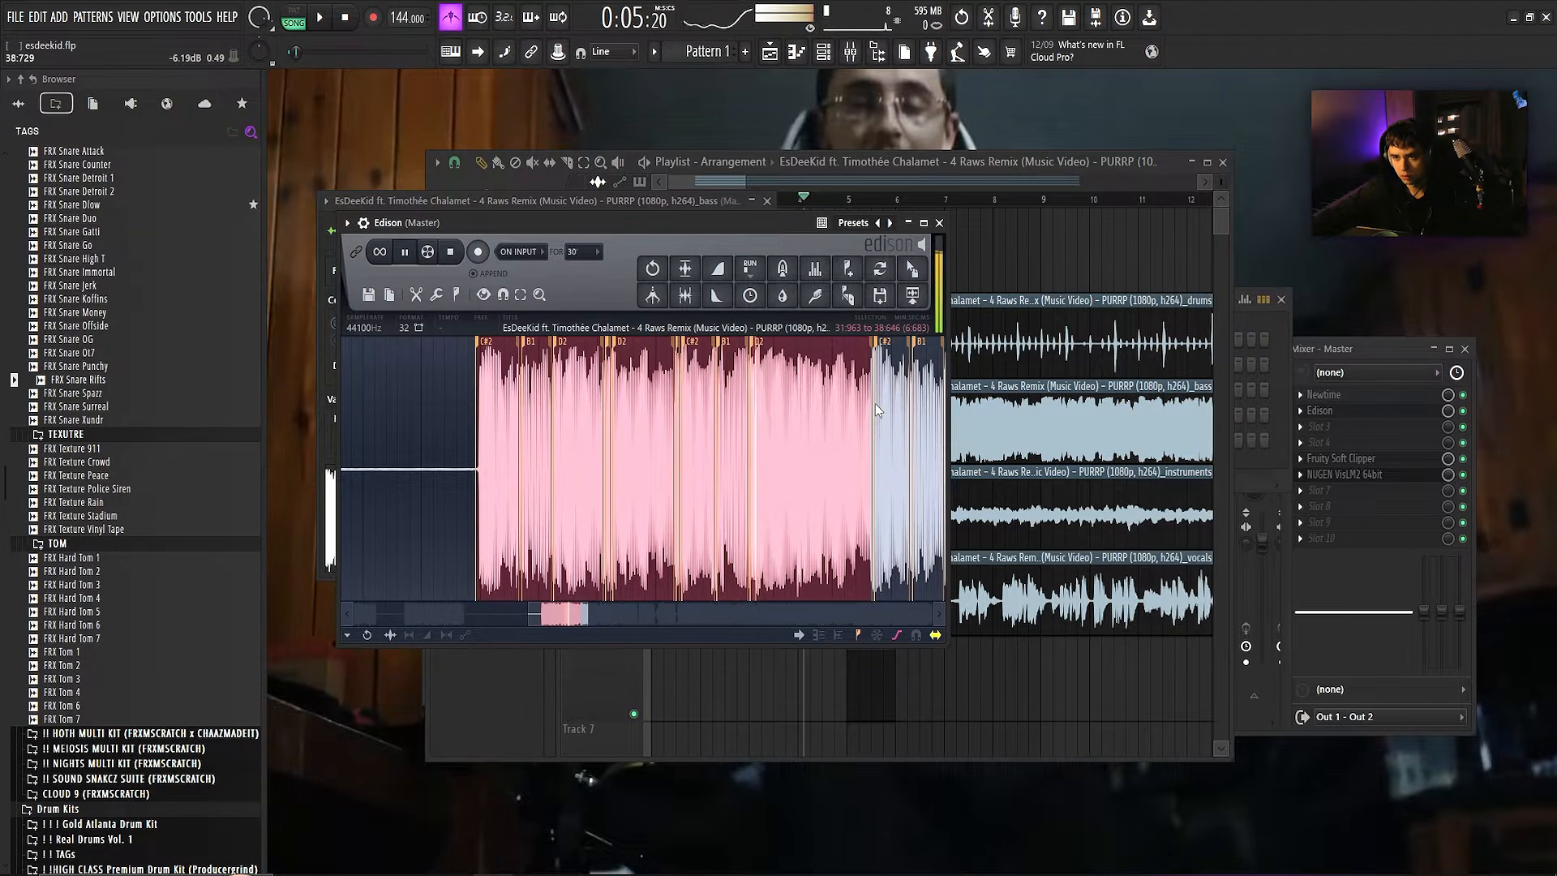
key(space)
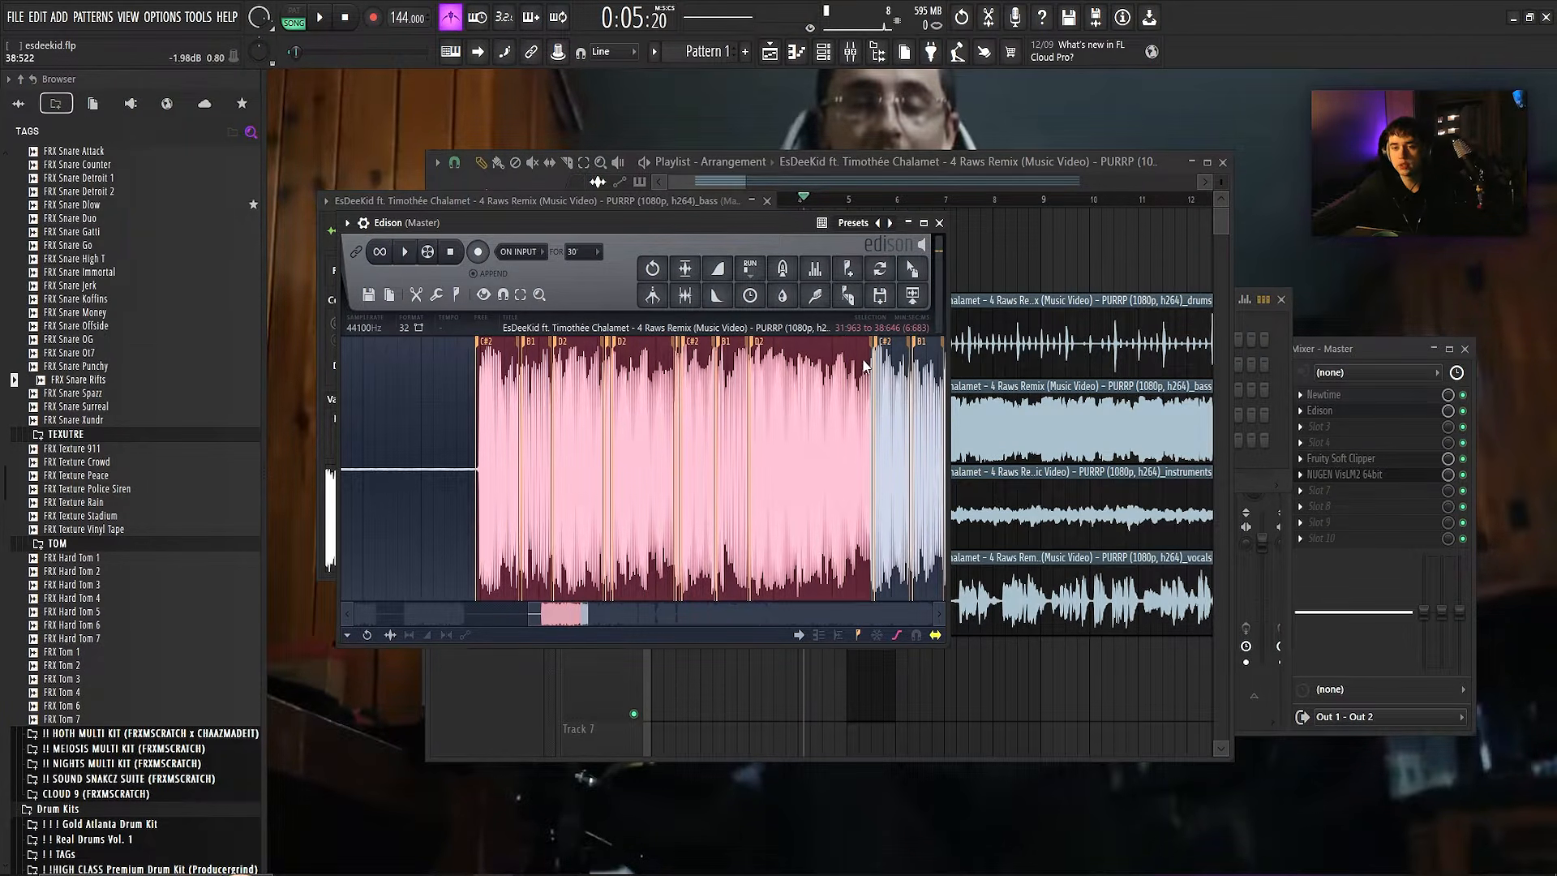
- Enter a C#5 and a B4 note in bar 1 of the Sampler piano roll and check them in playback
click(919, 188)
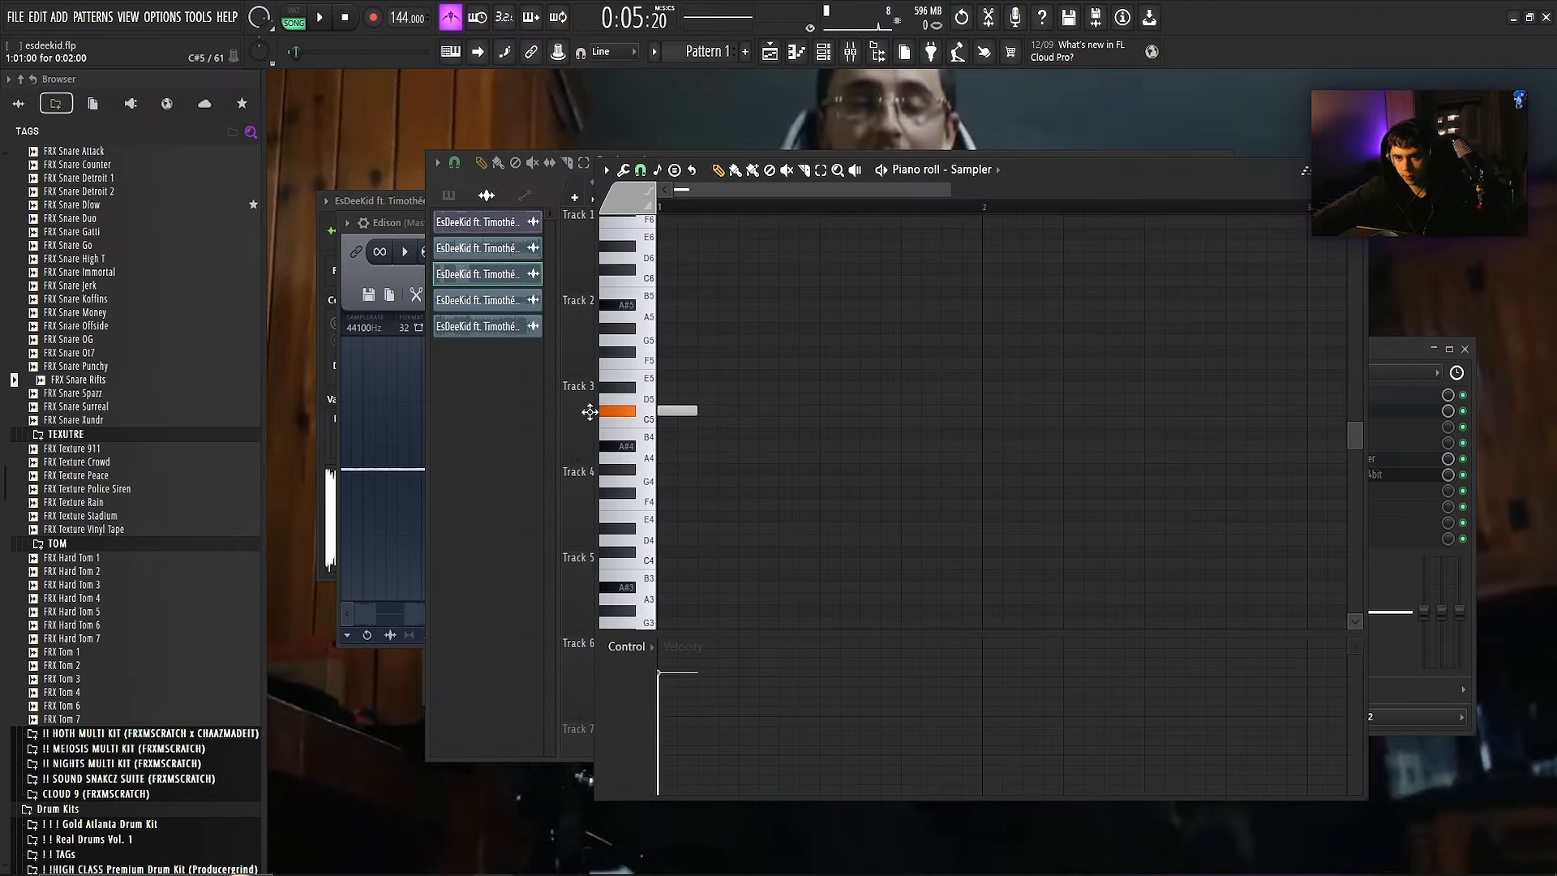
key(space)
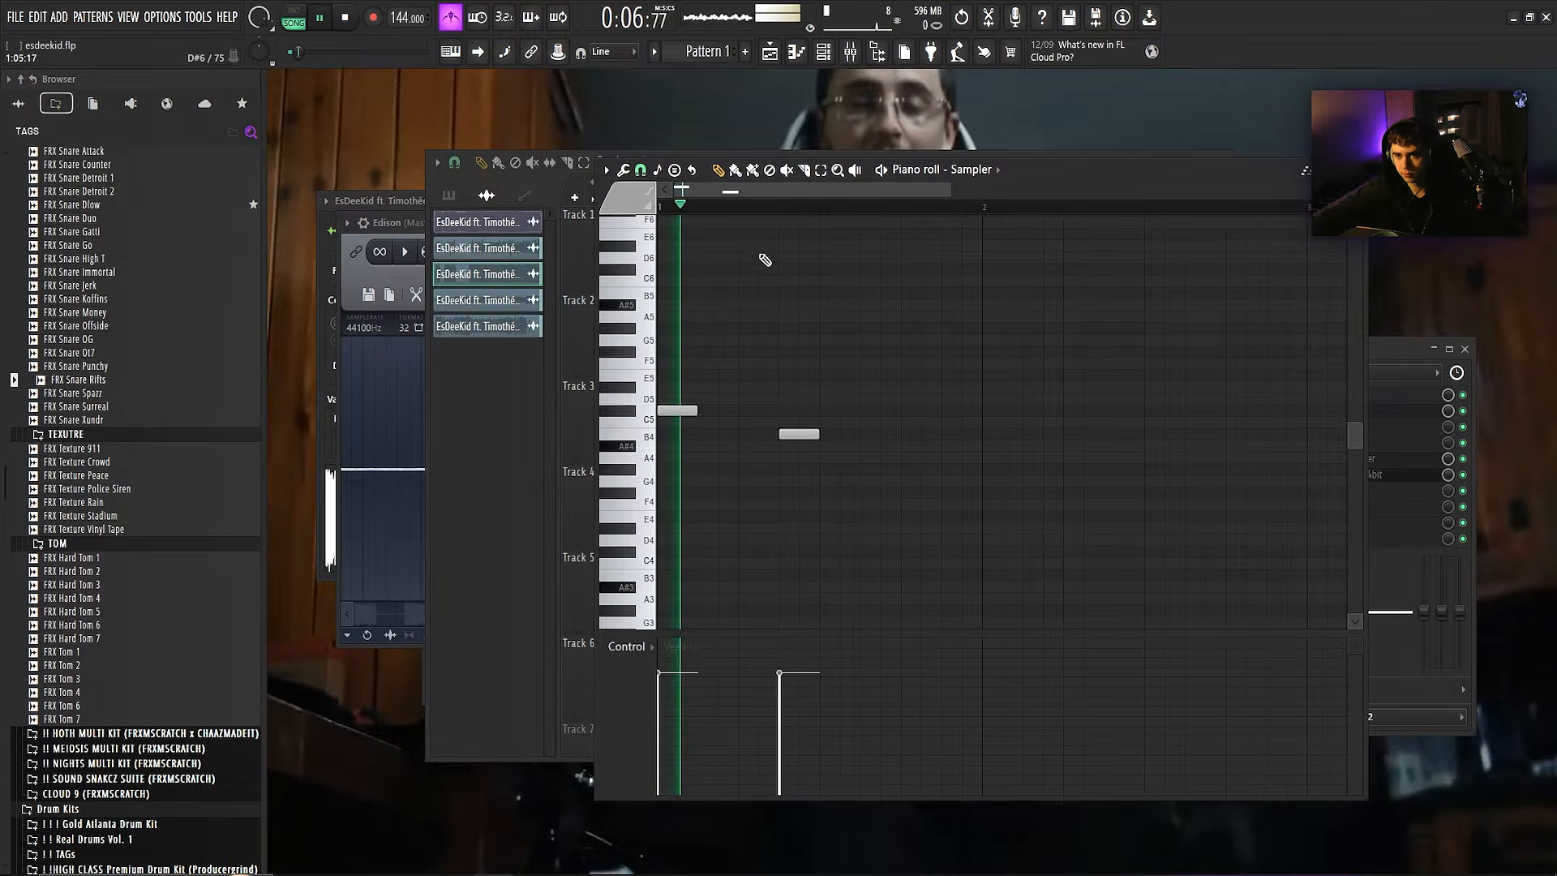
key(space)
- Lengthen the Pattern 1 clip on Track 6 to 3:12:00, move it to bar 7 and set the playback position there
click(770, 52)
drag(869, 707, 1004, 704)
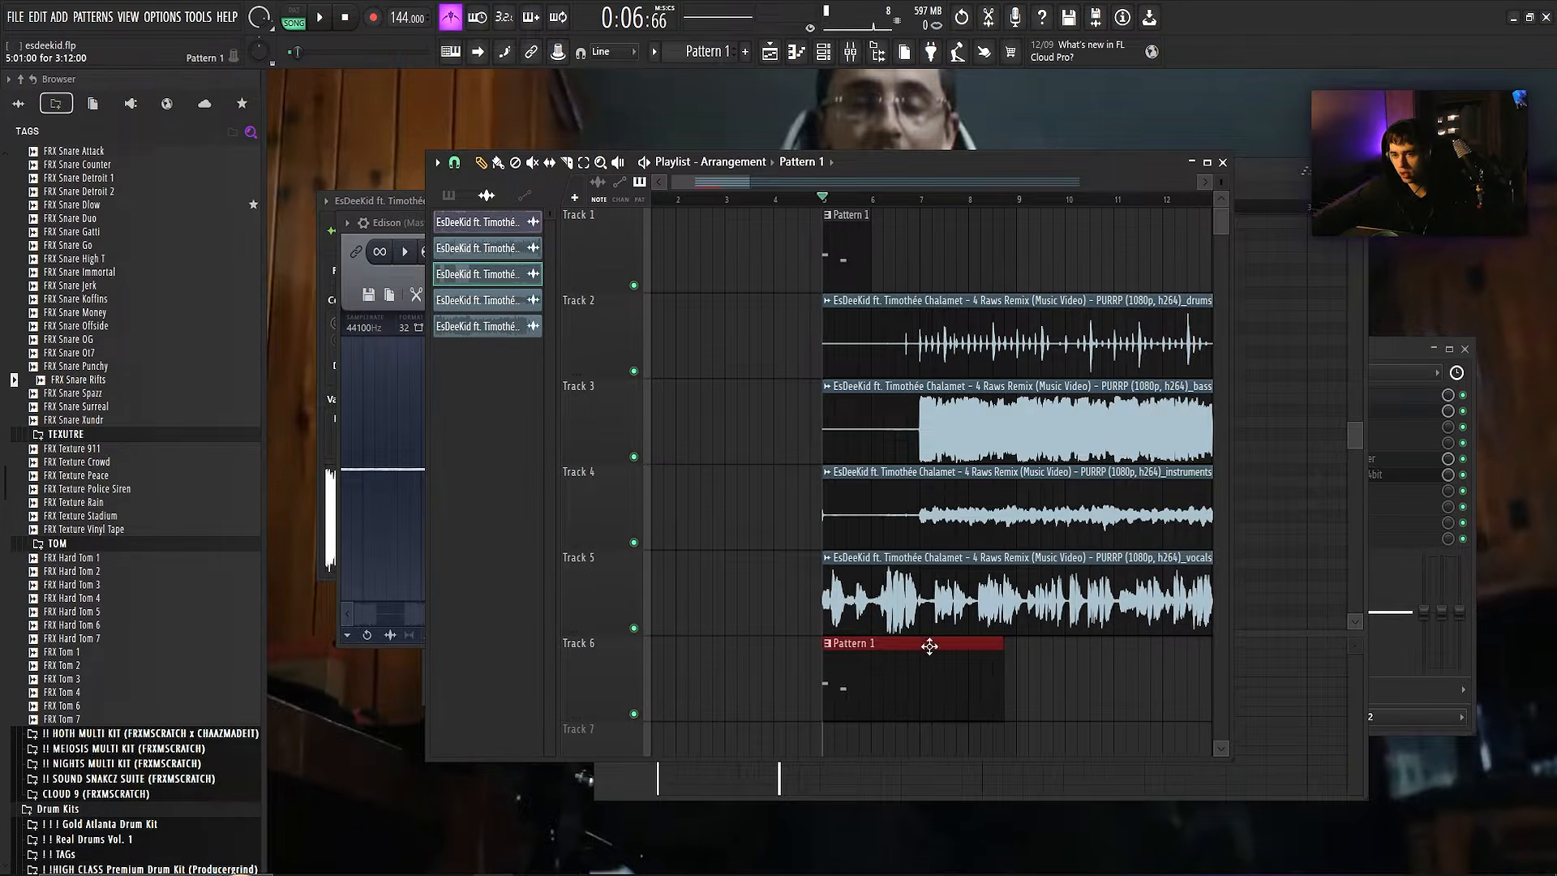
drag(929, 645, 1028, 649)
click(929, 199)
- Add a D5 note at the end of bar 1 and another early in bar 2 while the song plays
key(ctrl+a)
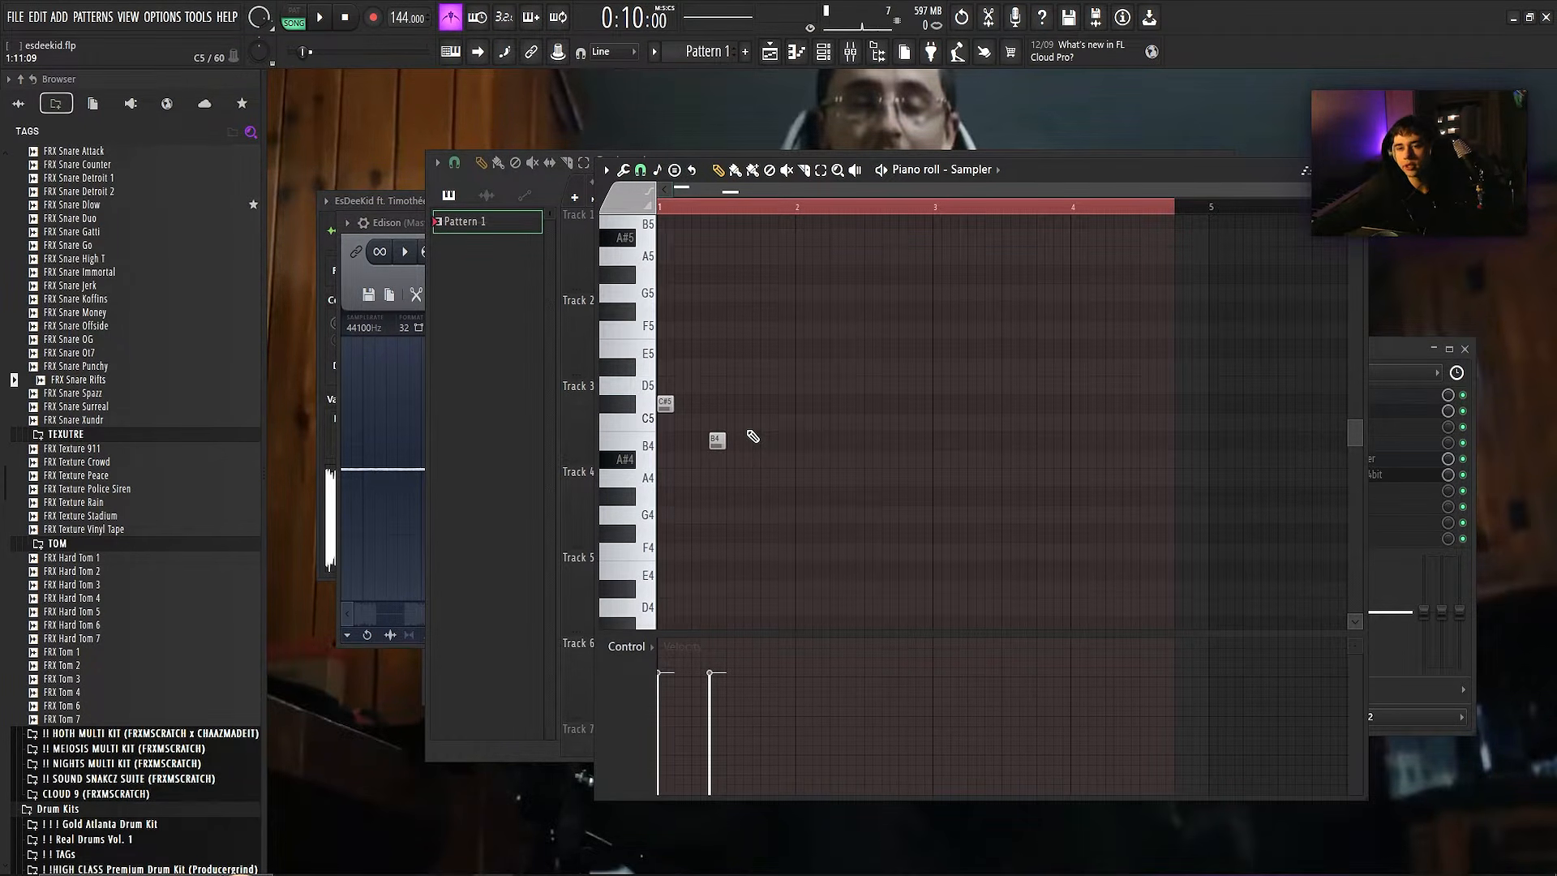
click(765, 385)
key(space)
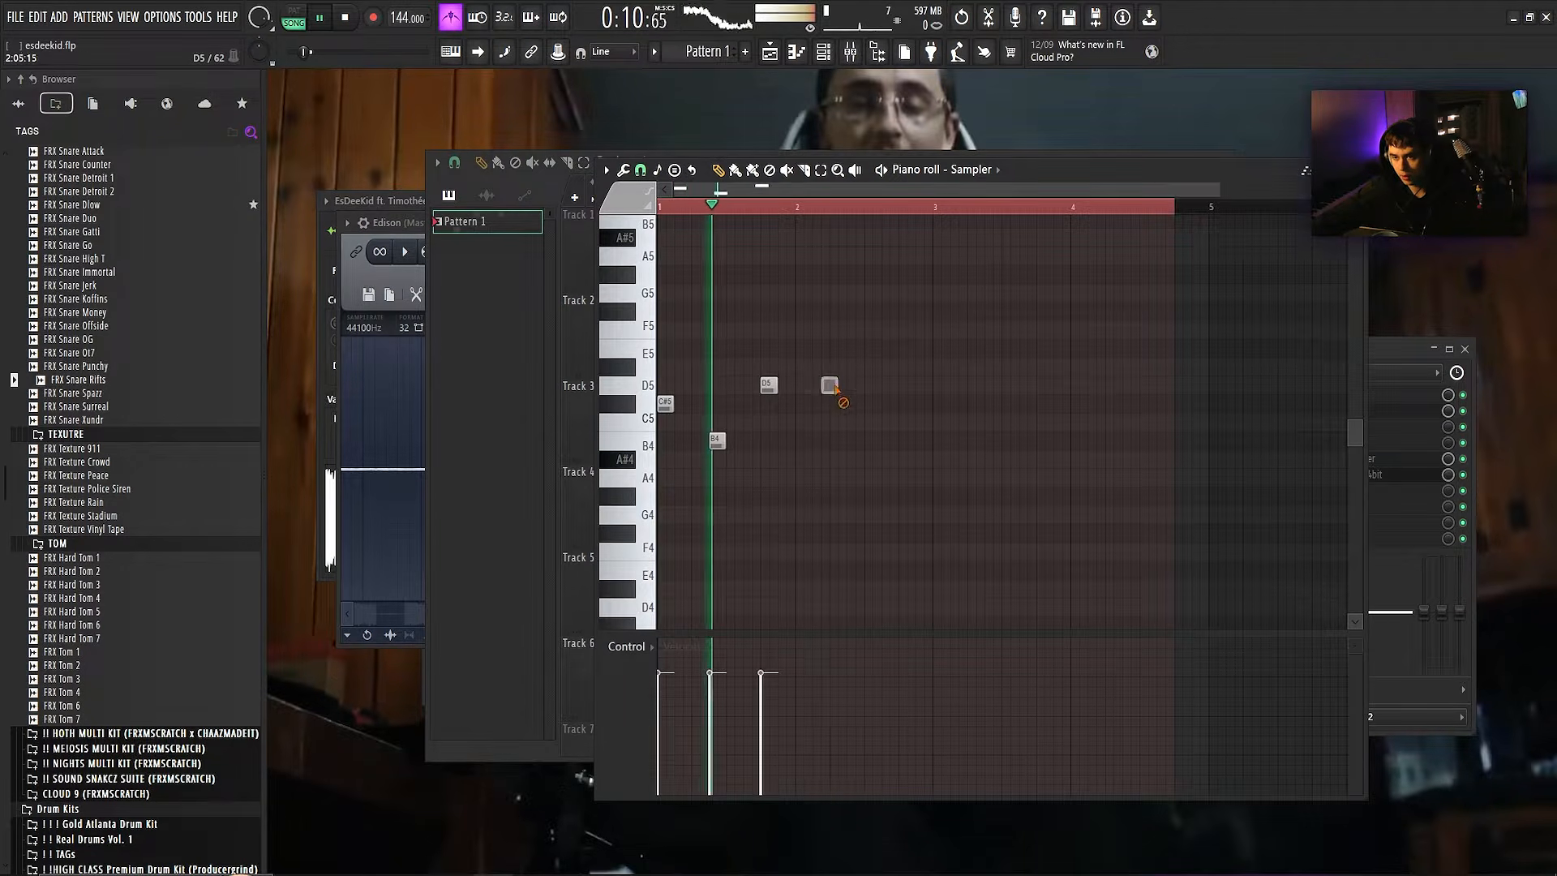
click(833, 385)
scroll(924, 268, down, 1)
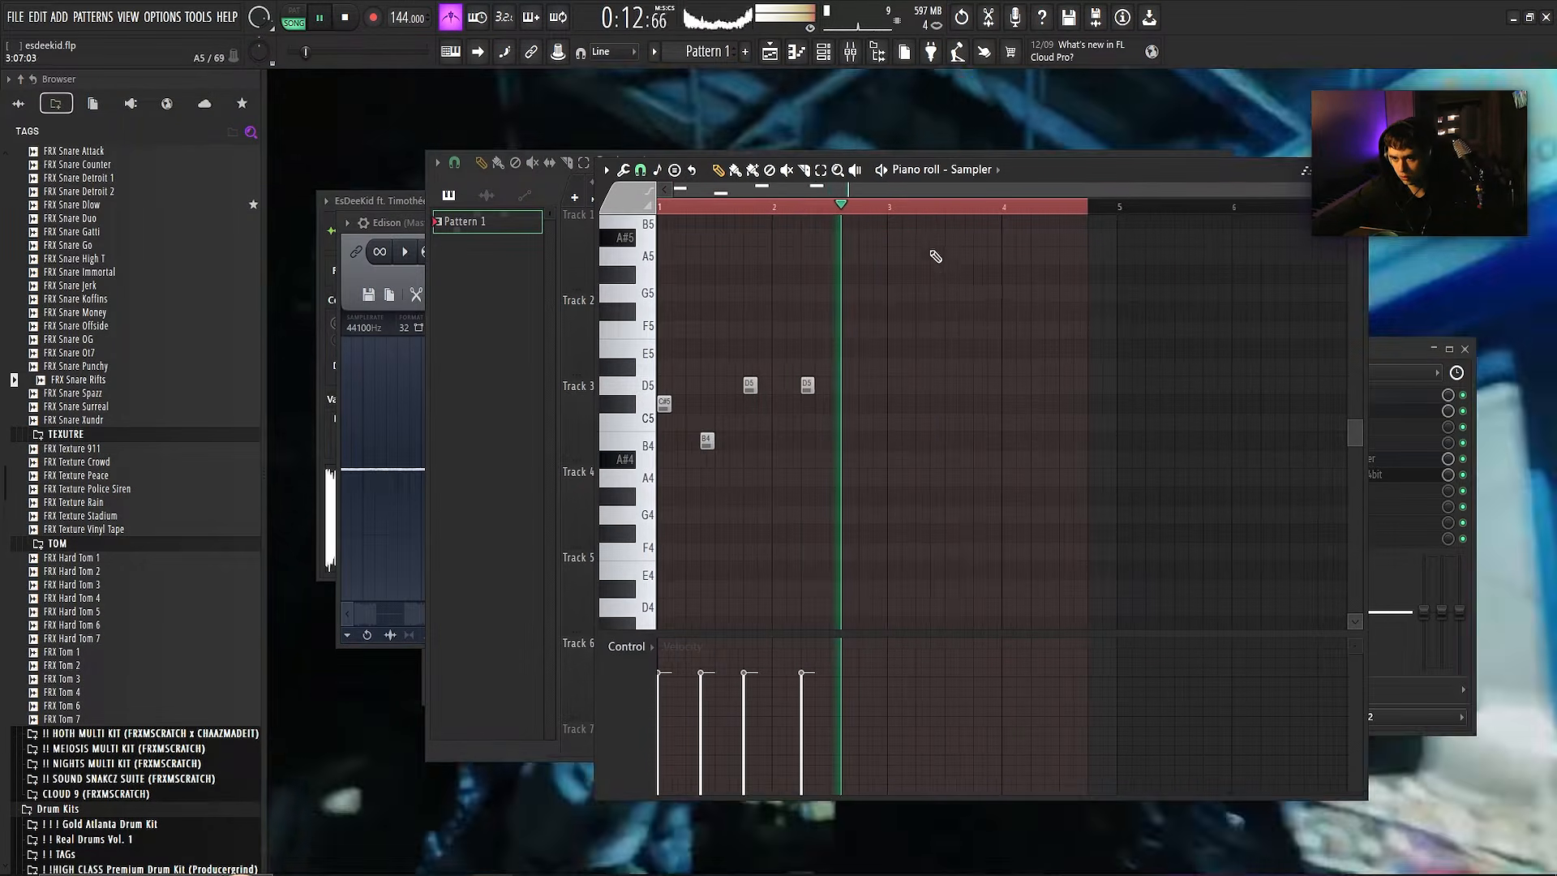
- Duplicate the first two bars of bass notes once and stop playback
drag(886, 207, 581, 223)
key(ctrl+b)
ctrl+click(998, 319)
scroll(998, 318, down, 2)
key(space)
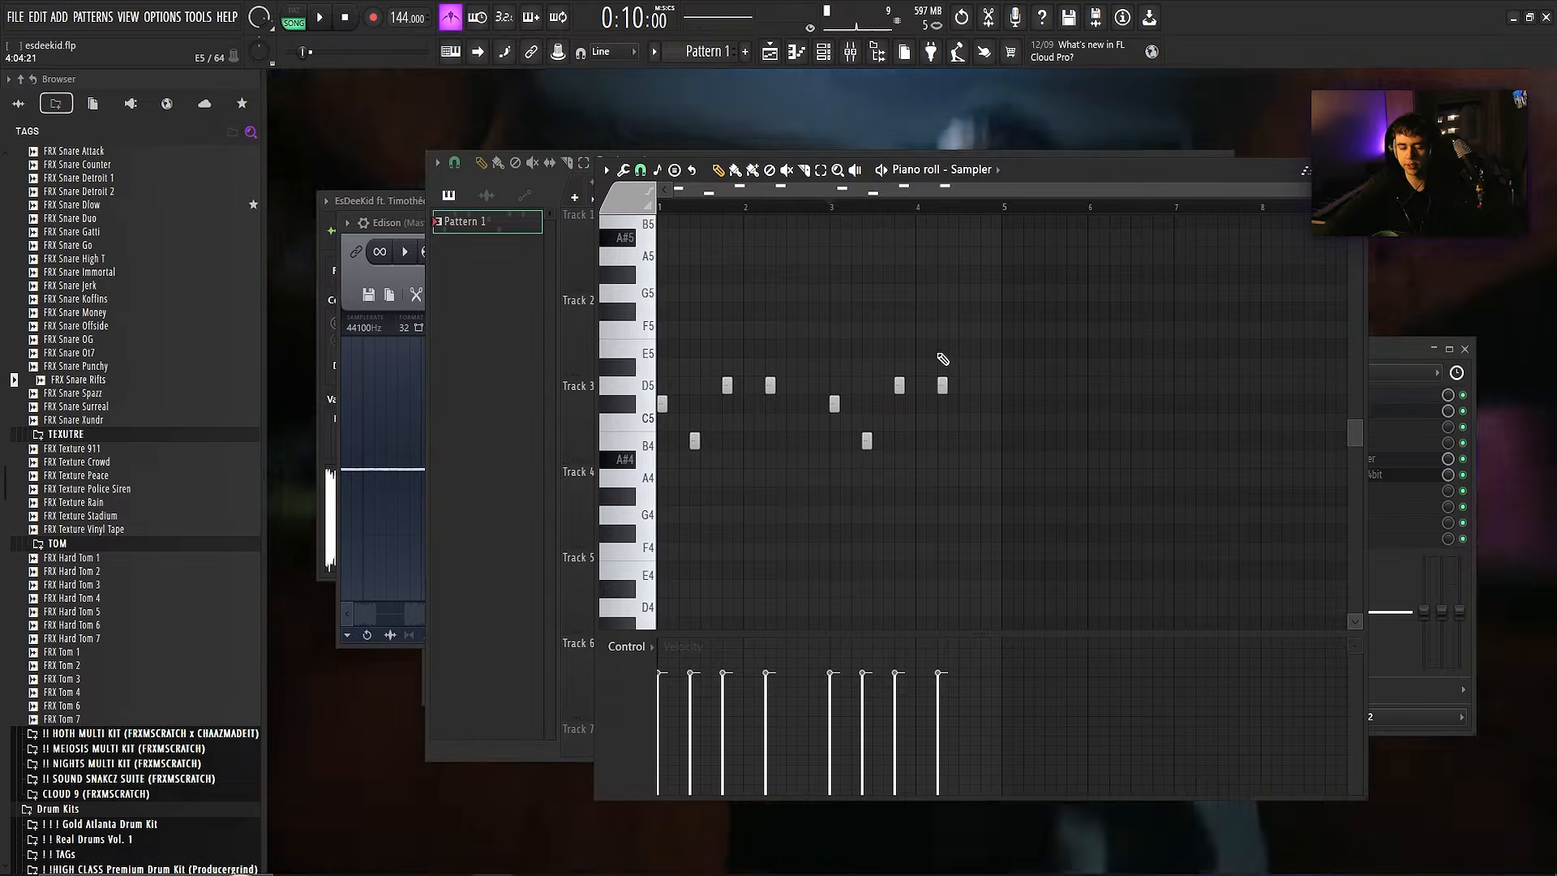
- Apply legato to the bass notes and duplicate the phrase until it fills 16 bars
key(ctrl+l)
key(ctrl+b)
scroll(980, 459, down, 1)
key(ctrl+b)
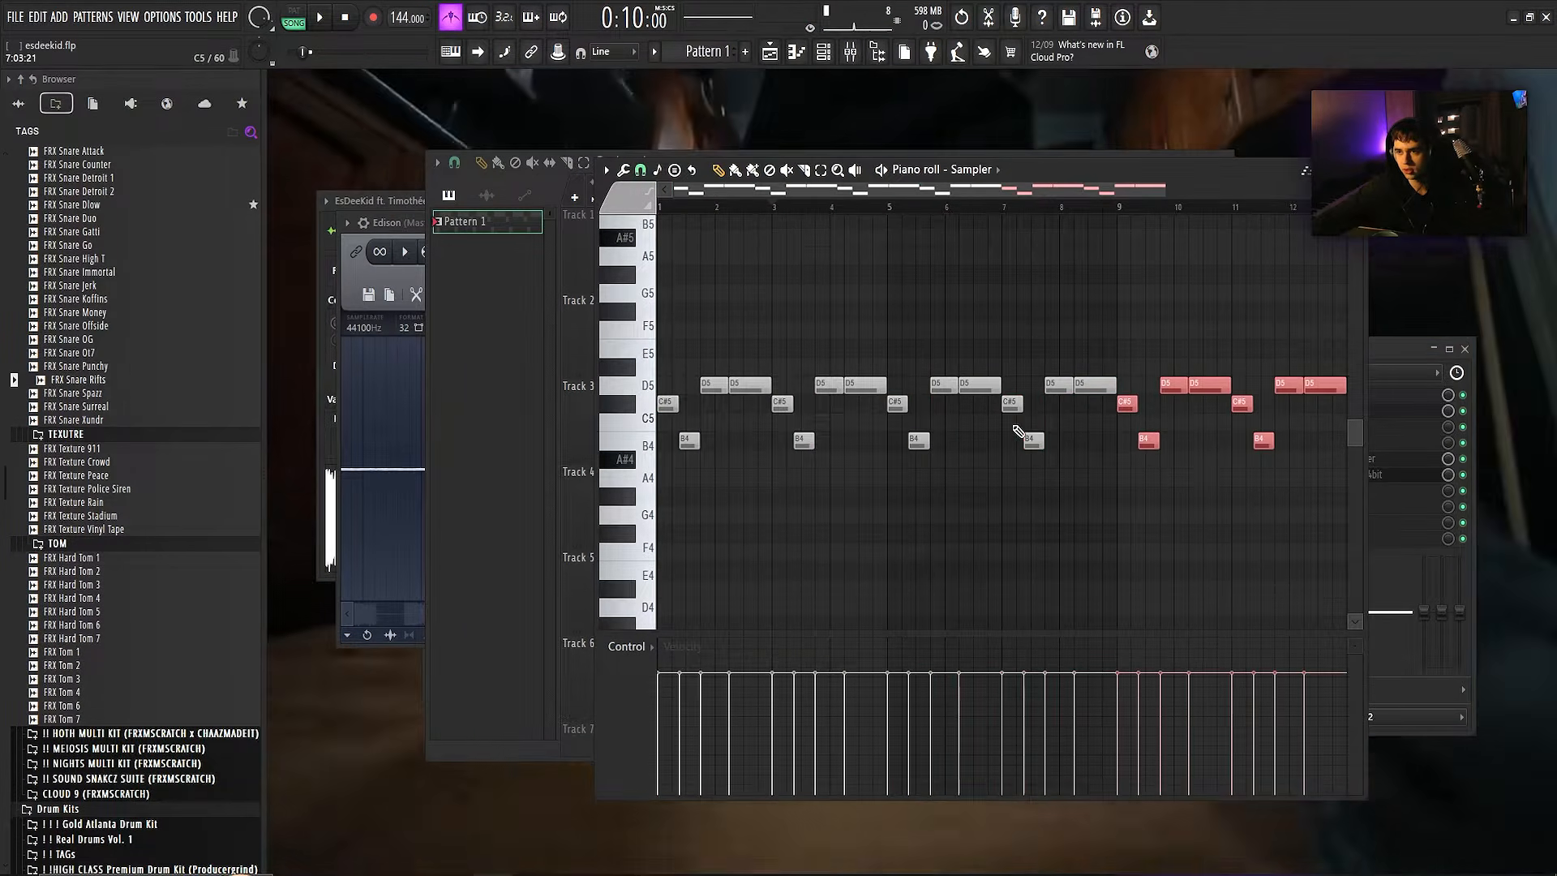
key(ctrl+b)
scroll(983, 486, down, 1)
- Set the playlist time selection to the span of the Pattern 1 clip on Track 6
key(F7)
scroll(895, 504, down, 1)
double_click(1008, 681)
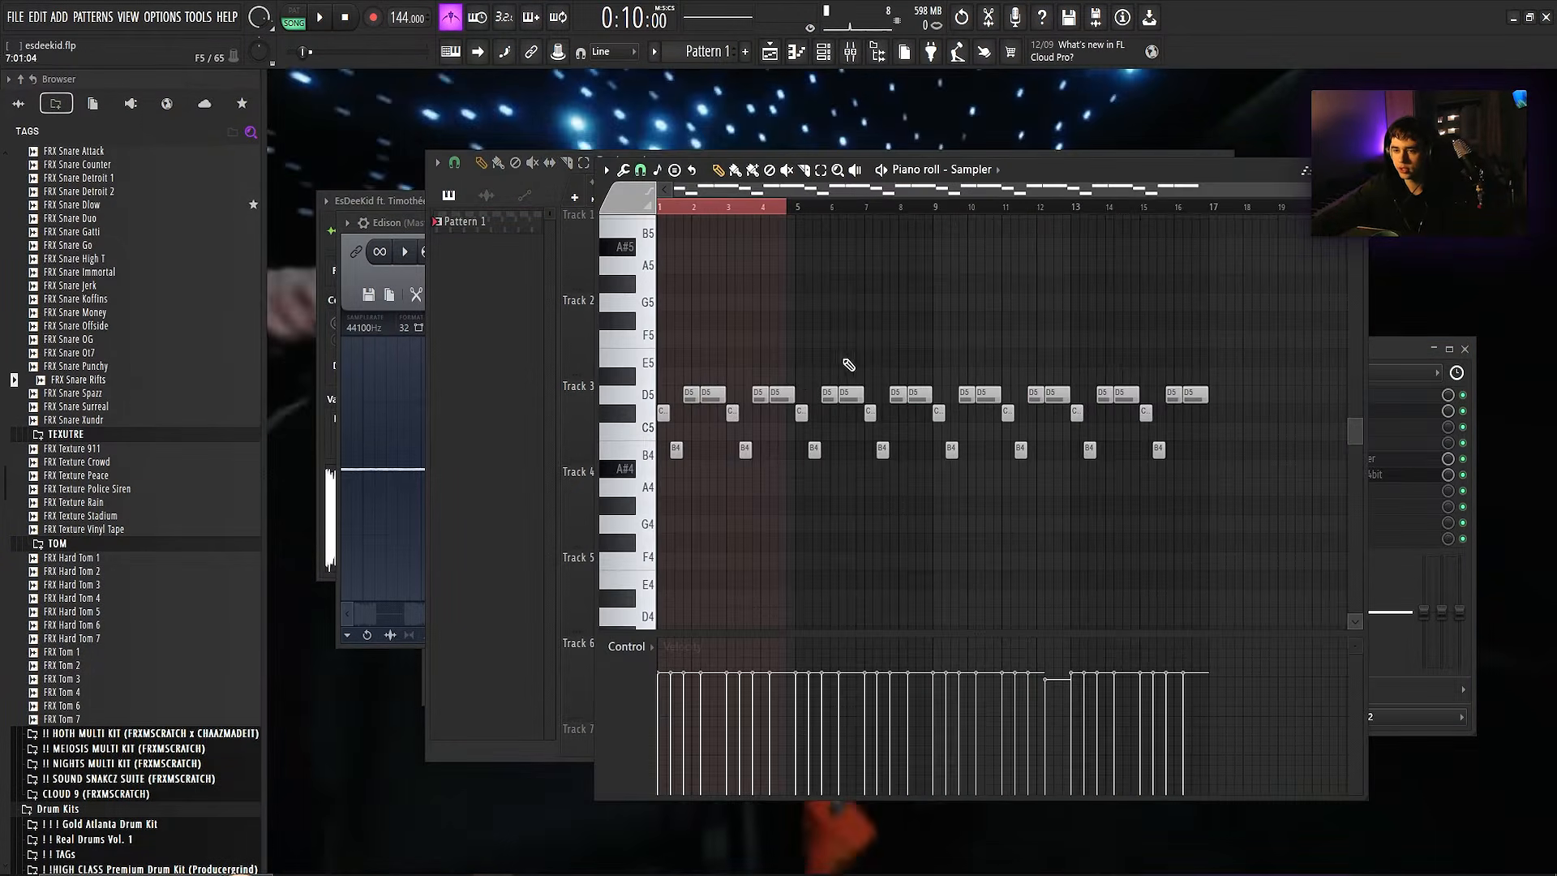
key(F7)
key(ctrl+d)
- Mute the drums, bass and vocals clips in the playlist and return to the draw tool
key(t)
click(953, 340)
click(966, 424)
click(965, 596)
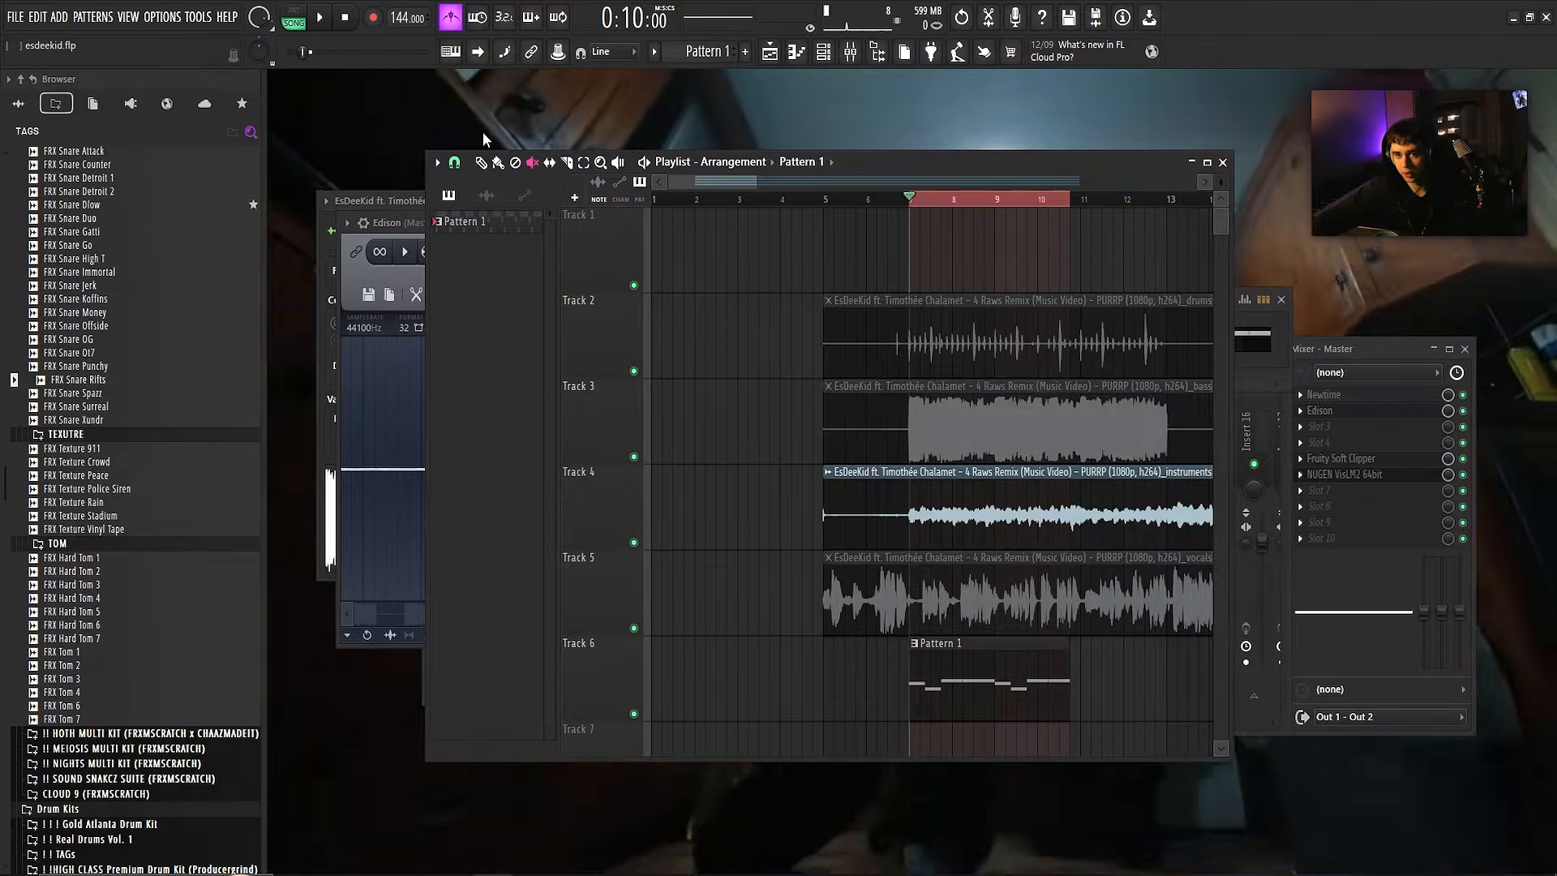
click(482, 165)
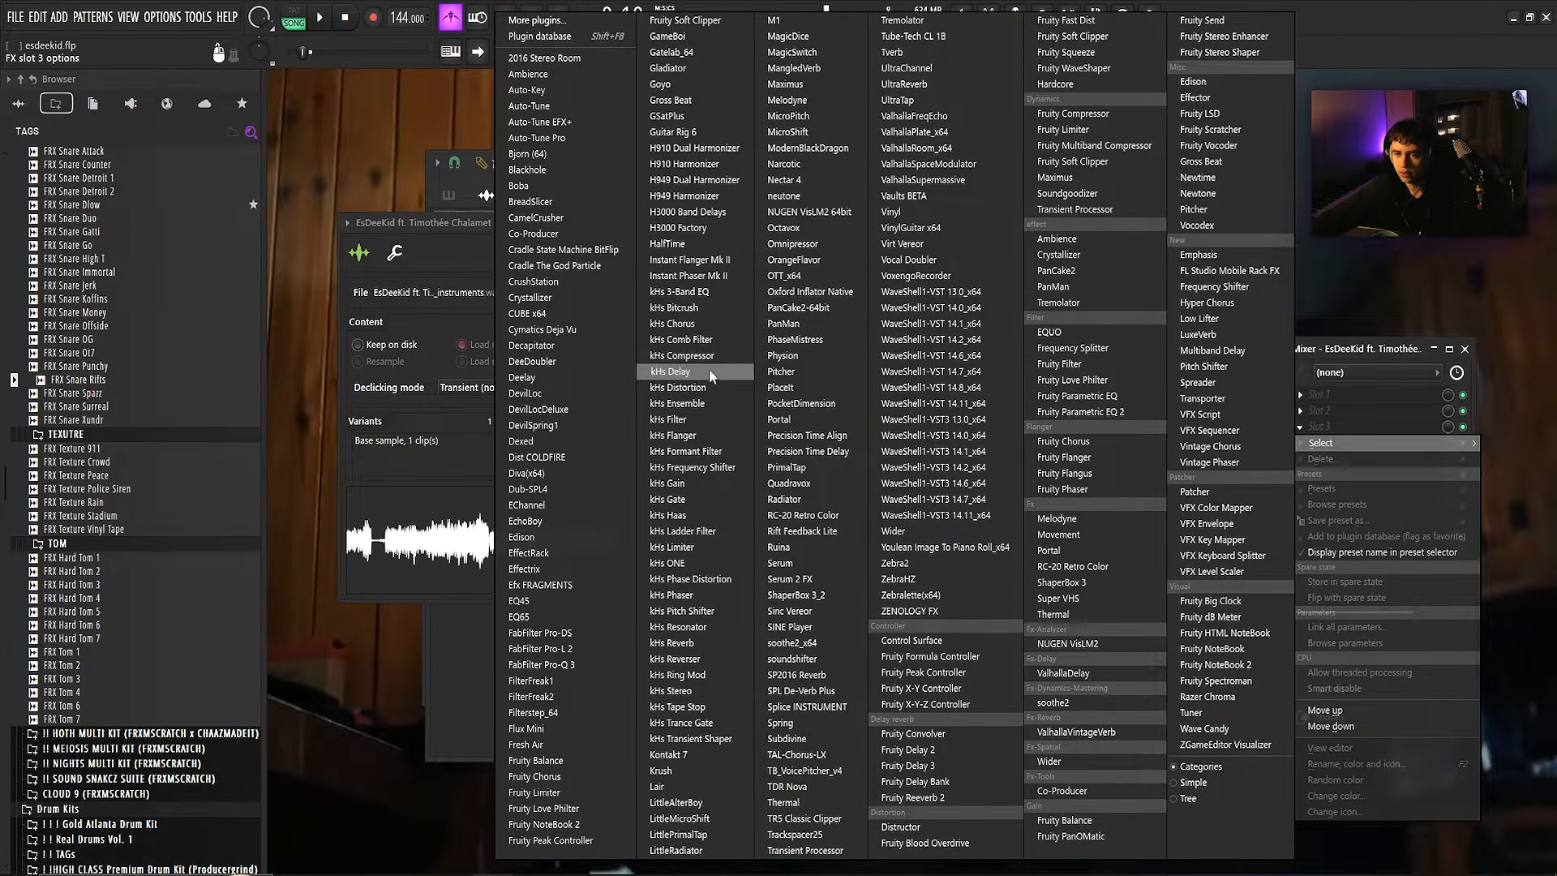
- Load Melodyne in effect slot 3 of the instruments stem's mixer track and transfer the selected section into it
click(786, 99)
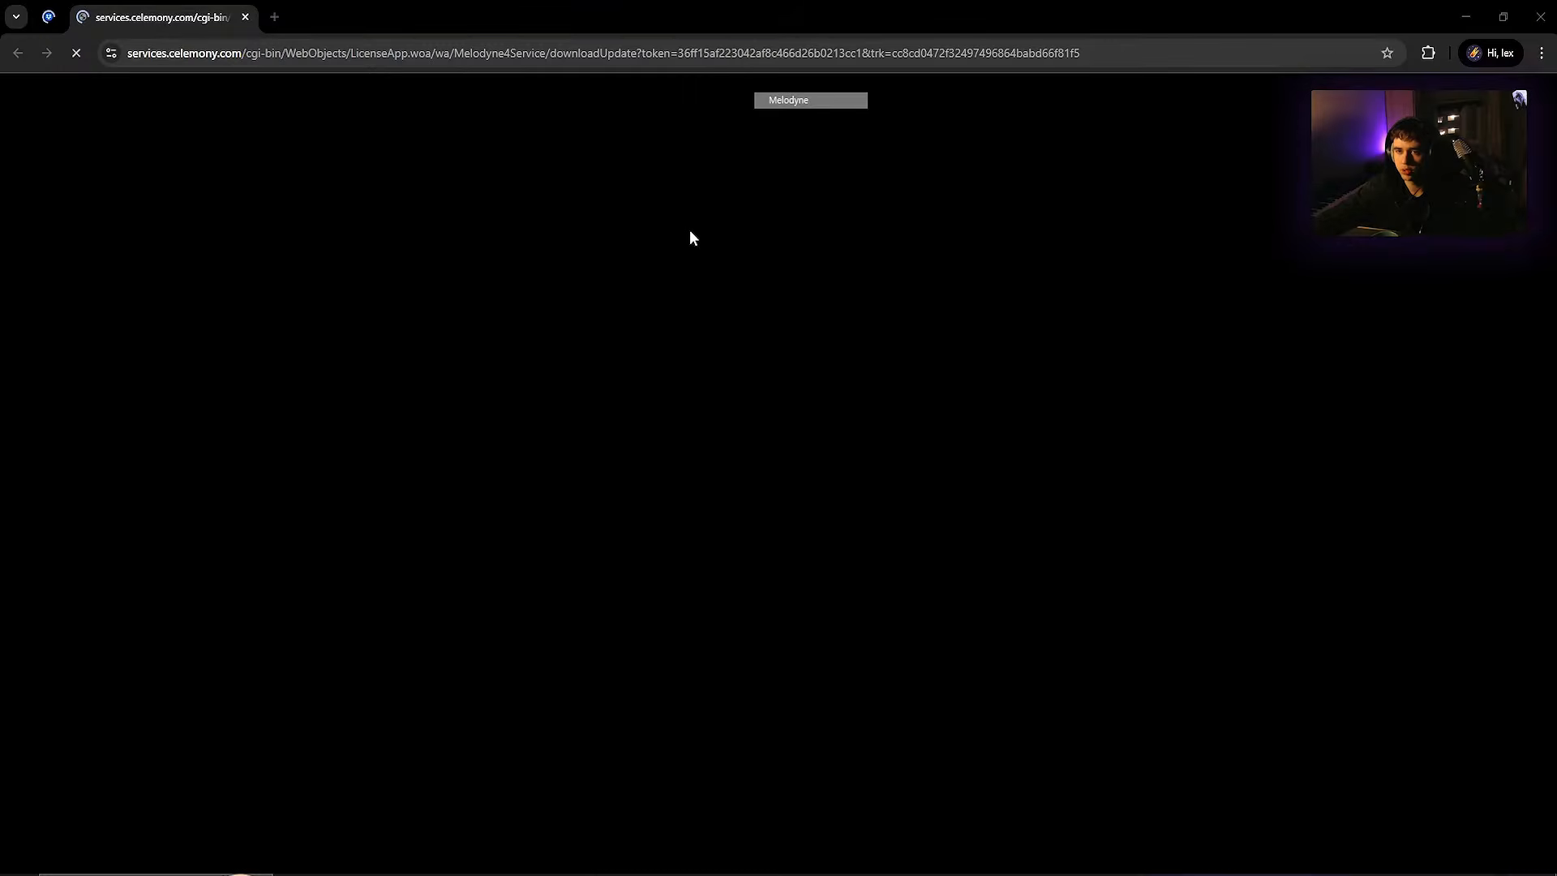
click(458, 290)
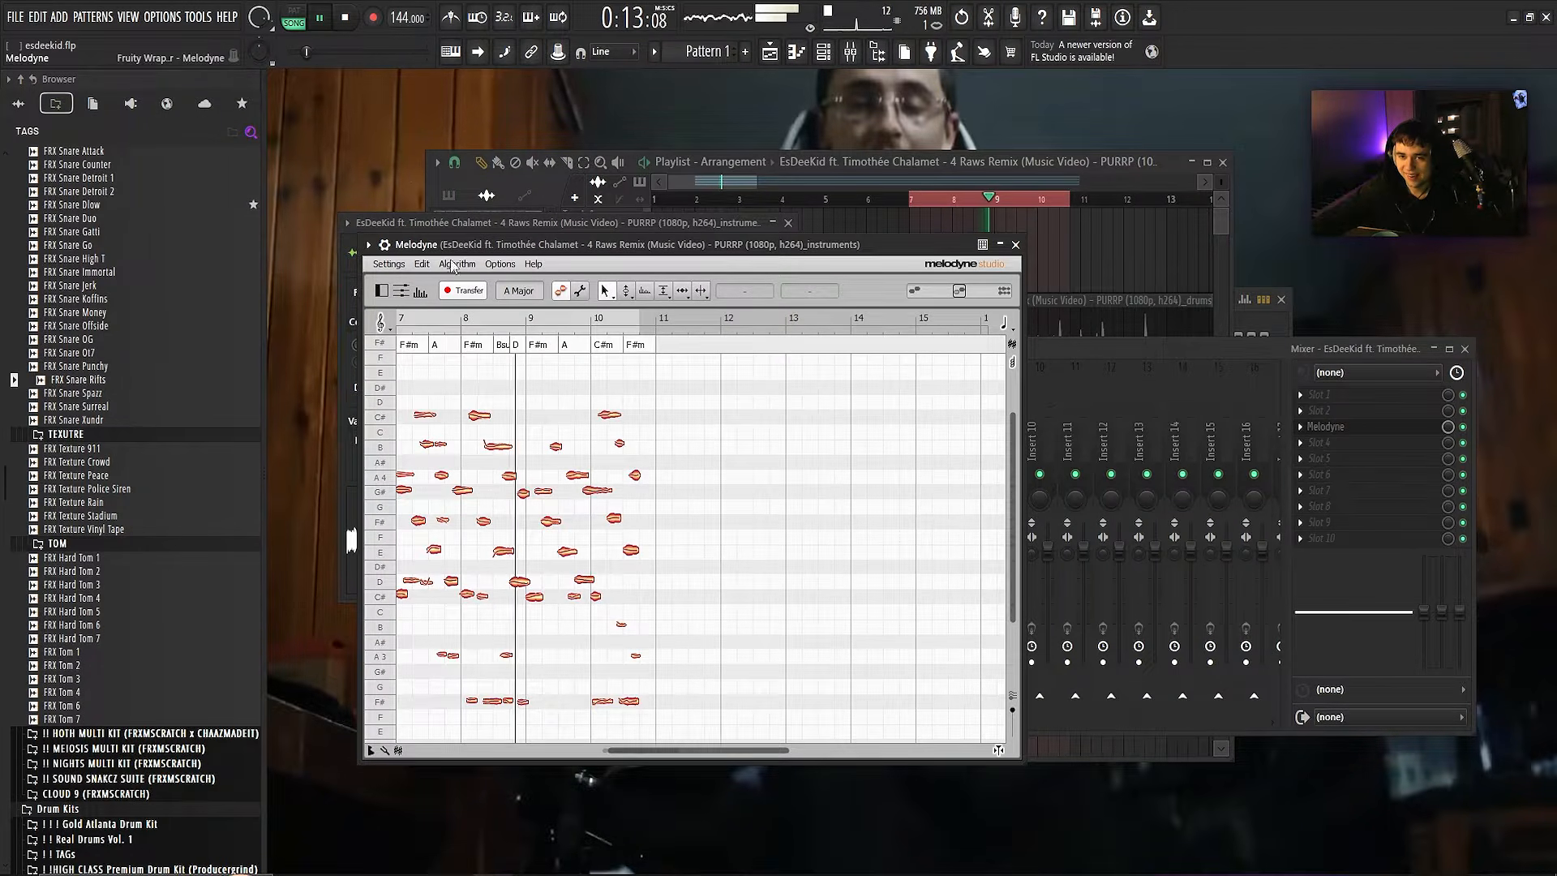
click(345, 17)
- Export the notes detected in Melodyne to the Desktop as a MIDI file named sdfsdf
scroll(519, 486, up, 3)
drag(515, 325, 637, 406)
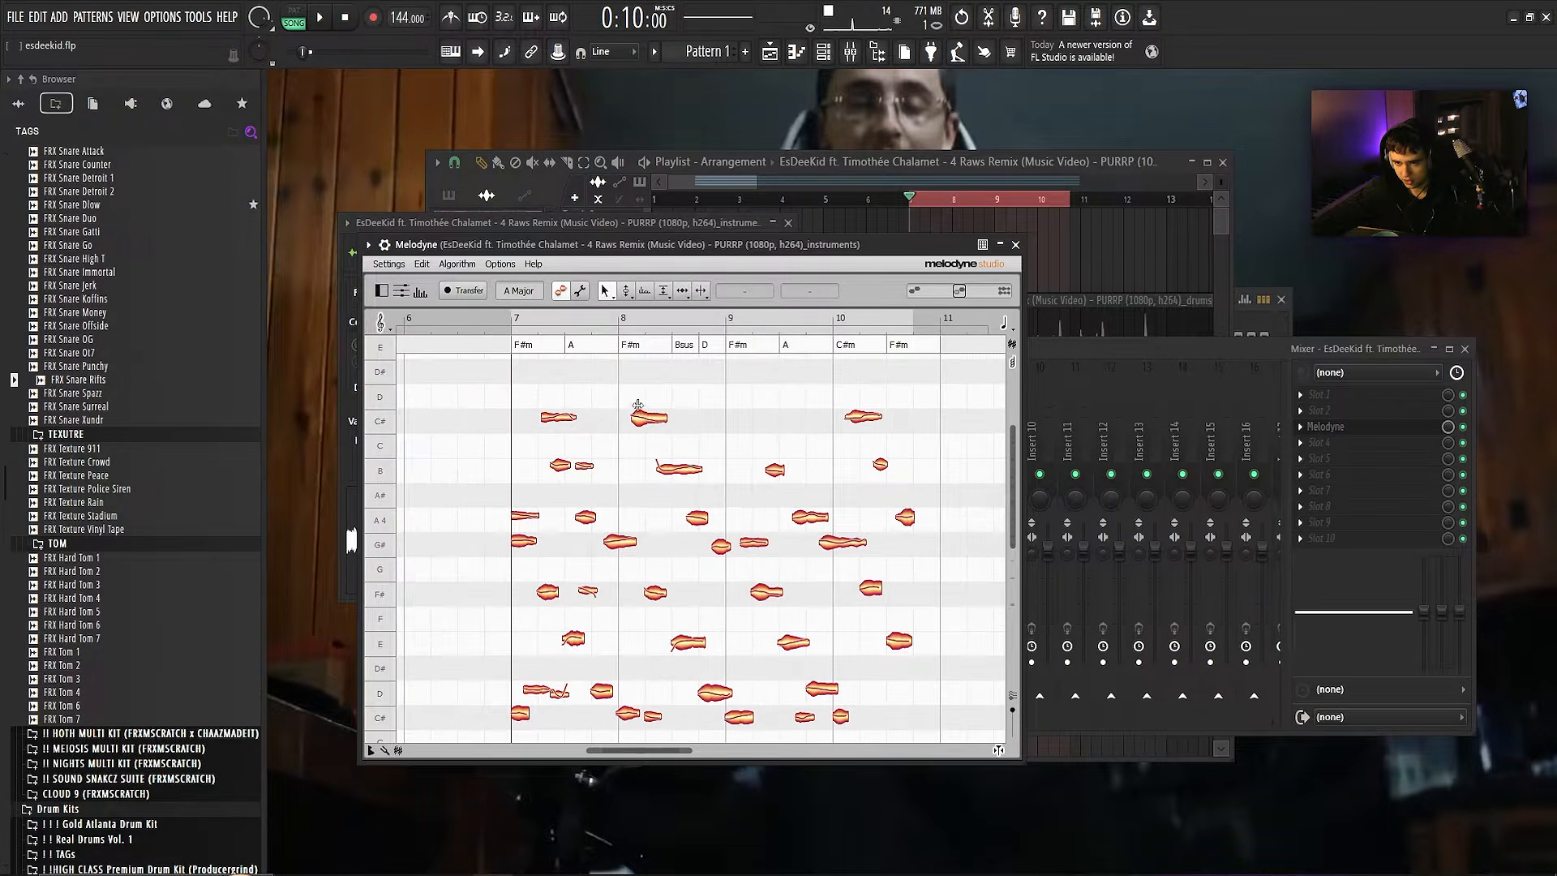
scroll(822, 614, down, 2)
scroll(822, 614, up, 2)
click(689, 635)
click(388, 263)
click(417, 301)
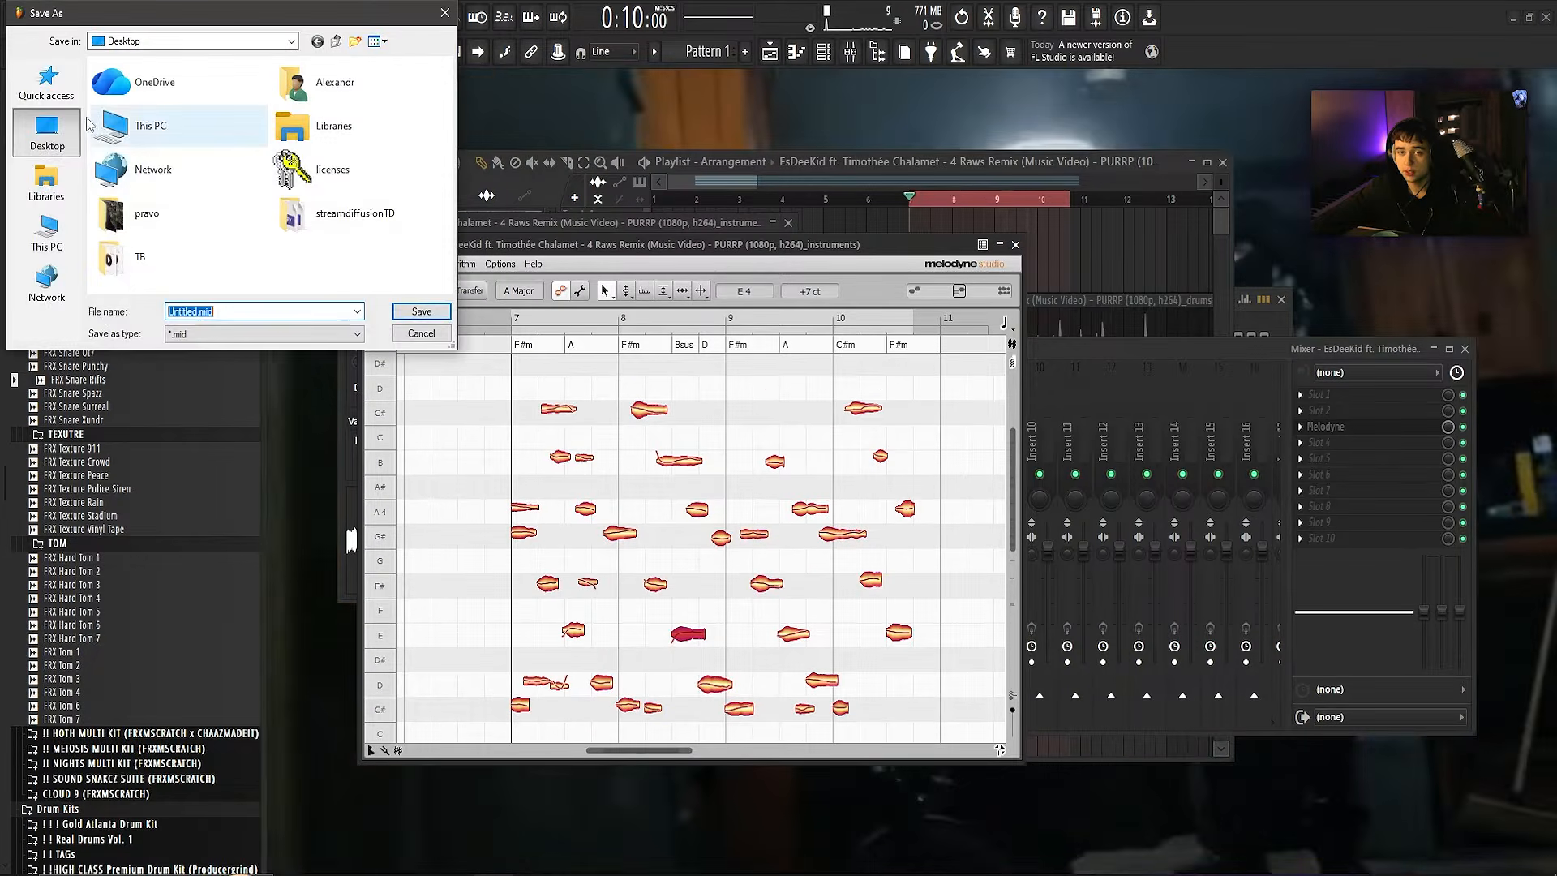
text(sdfsdf)
key(Return)
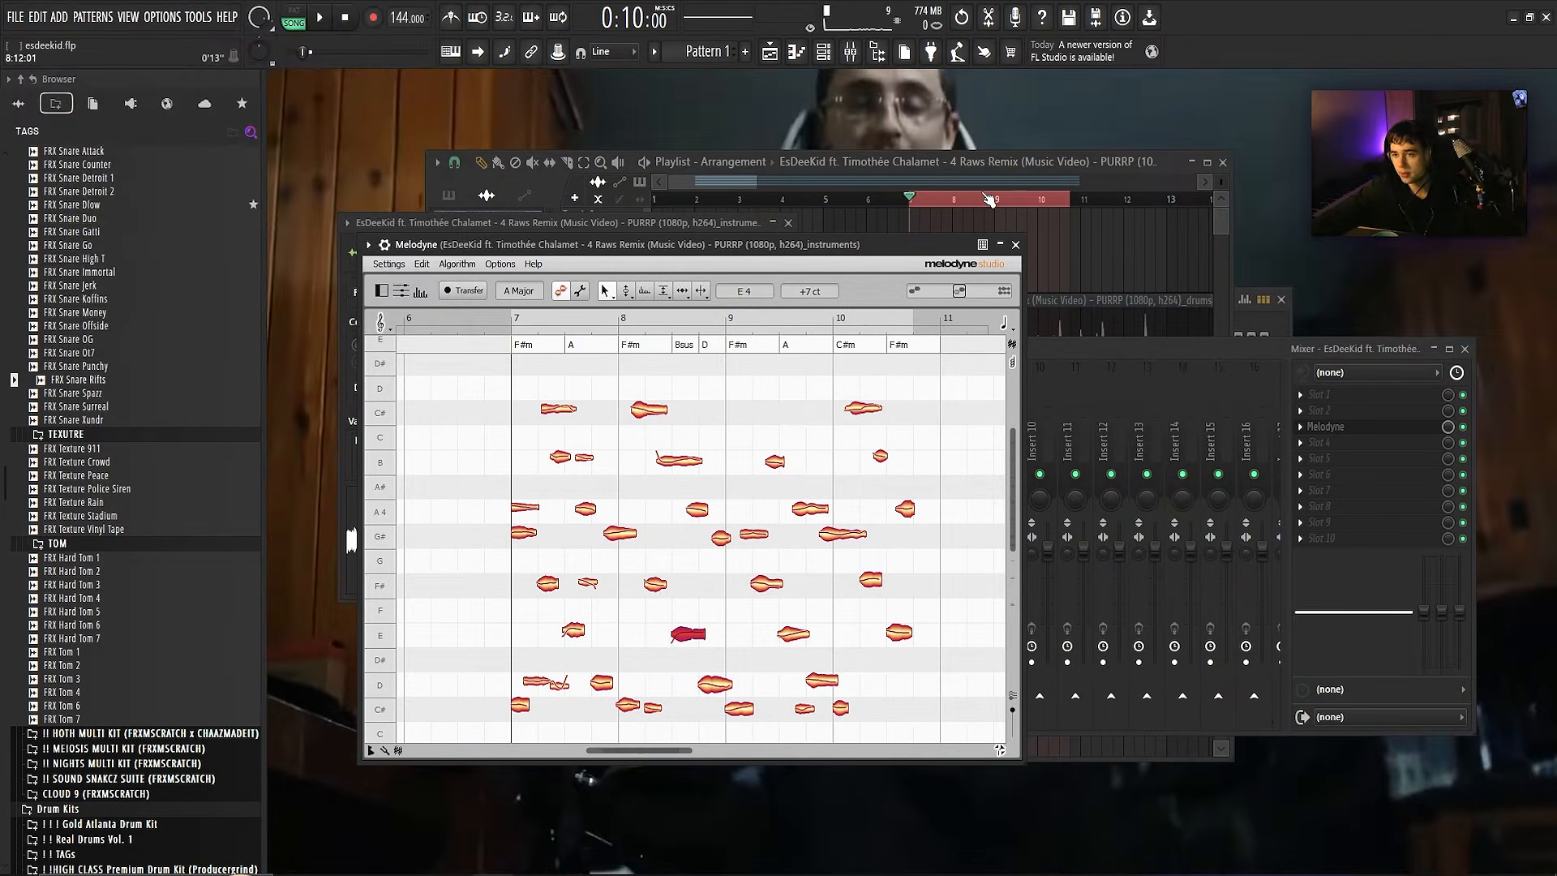
- Add a second Sampler channel and open its empty piano roll
drag(1066, 253, 1069, 256)
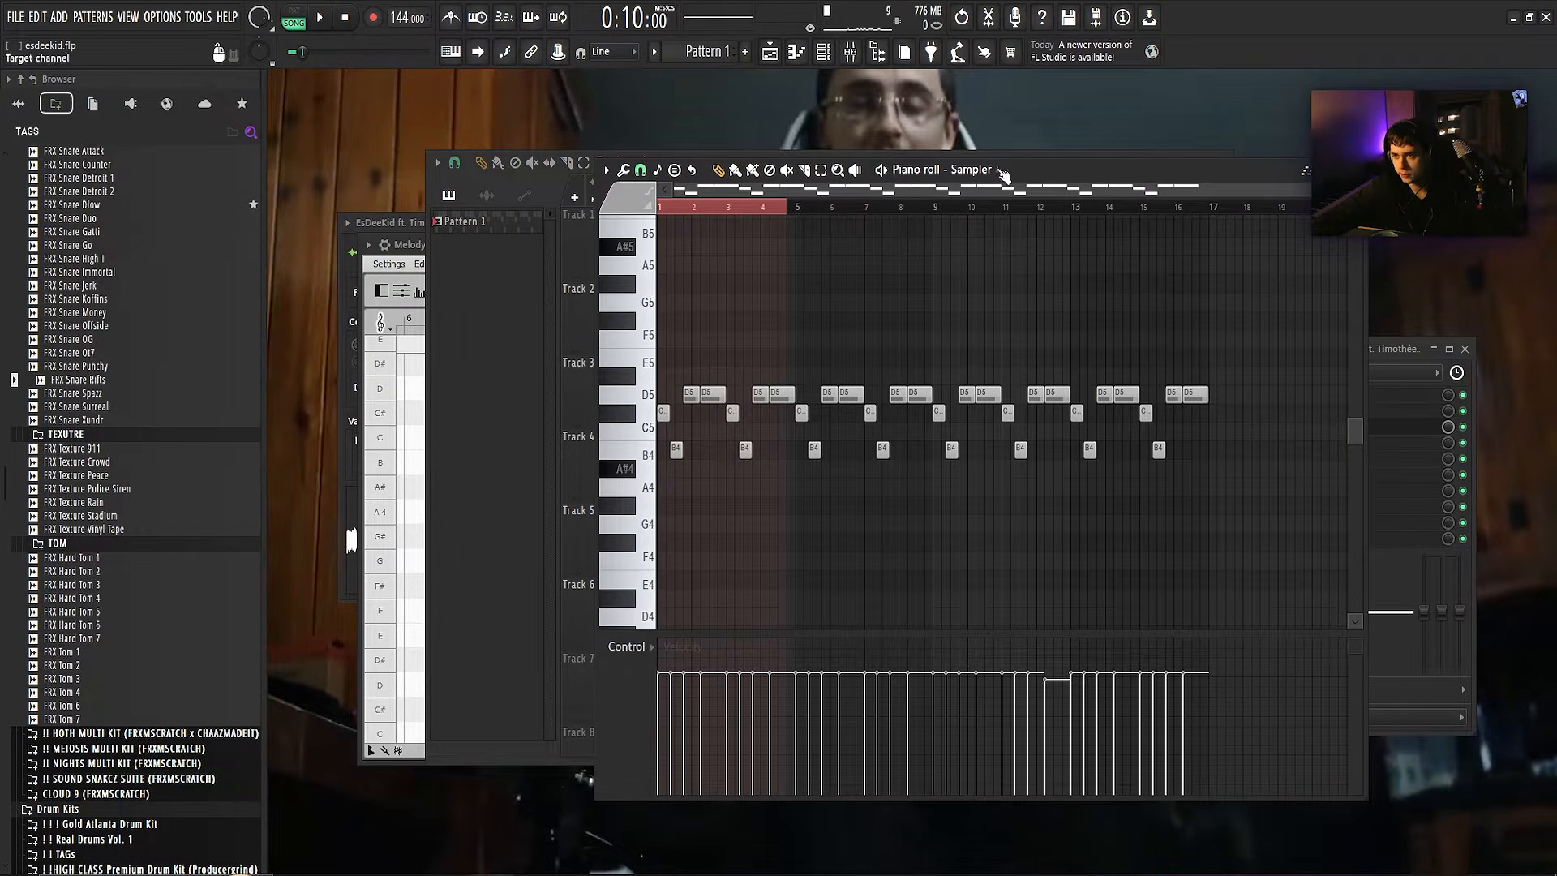
key(F7)
click(823, 52)
click(748, 378)
click(811, 547)
key(F7)
- Switch to File Explorer and import the exported MIDI file into the Sampler #2 piano roll
key(alt+Tab)
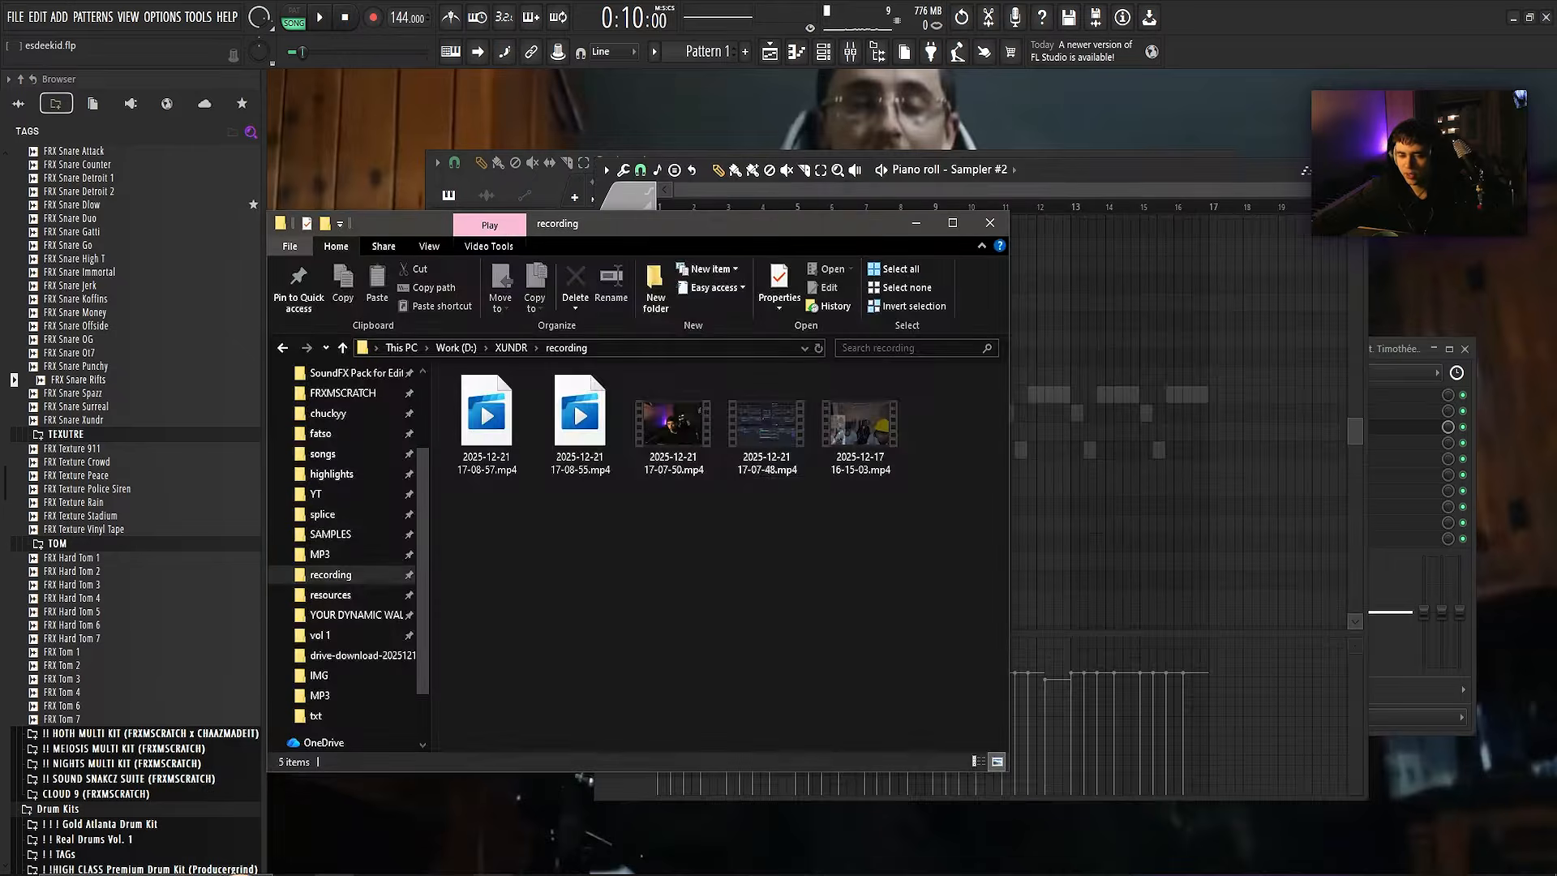
scroll(385, 425, up, 3)
click(381, 406)
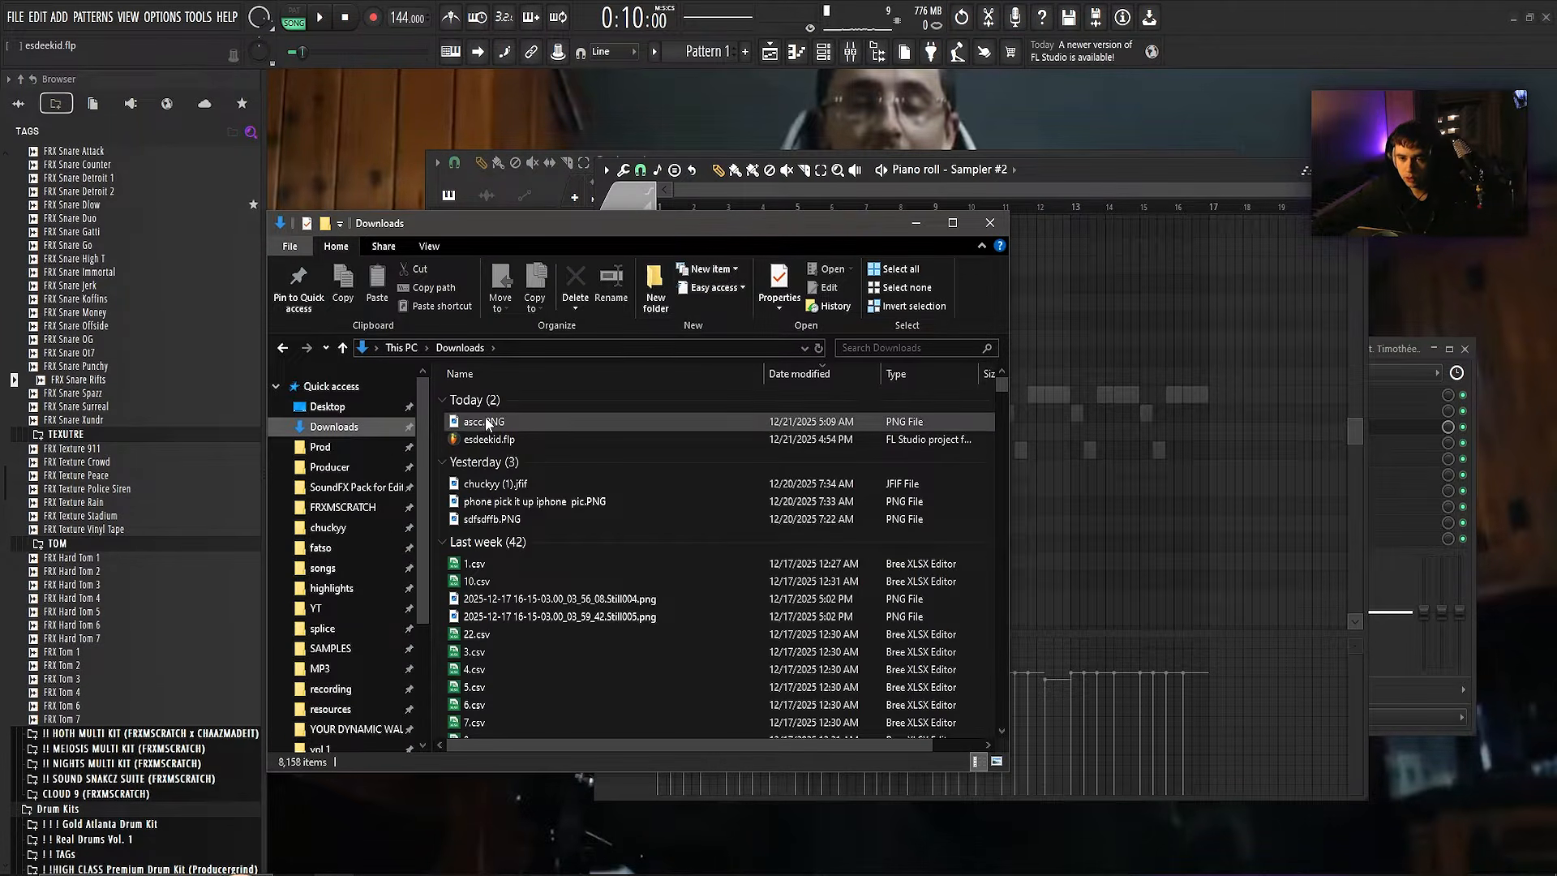
drag(749, 664, 854, 535)
key(alt+Tab)
click(906, 538)
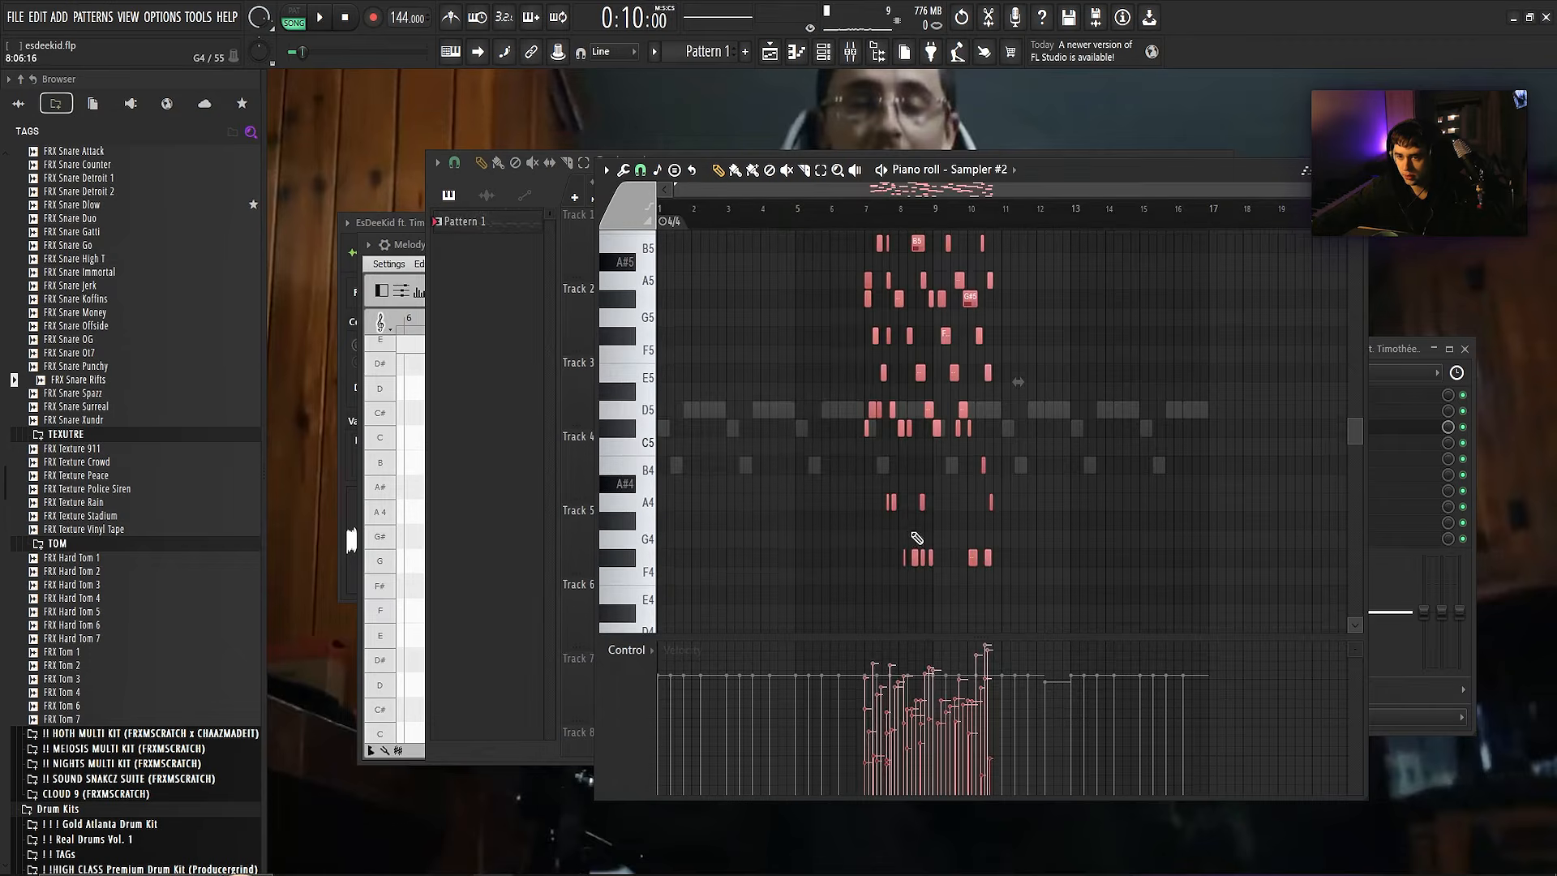
- Move the imported melody notes to start at bar 1 and repeat them once from bar 5
drag(868, 409, 663, 409)
key(F7)
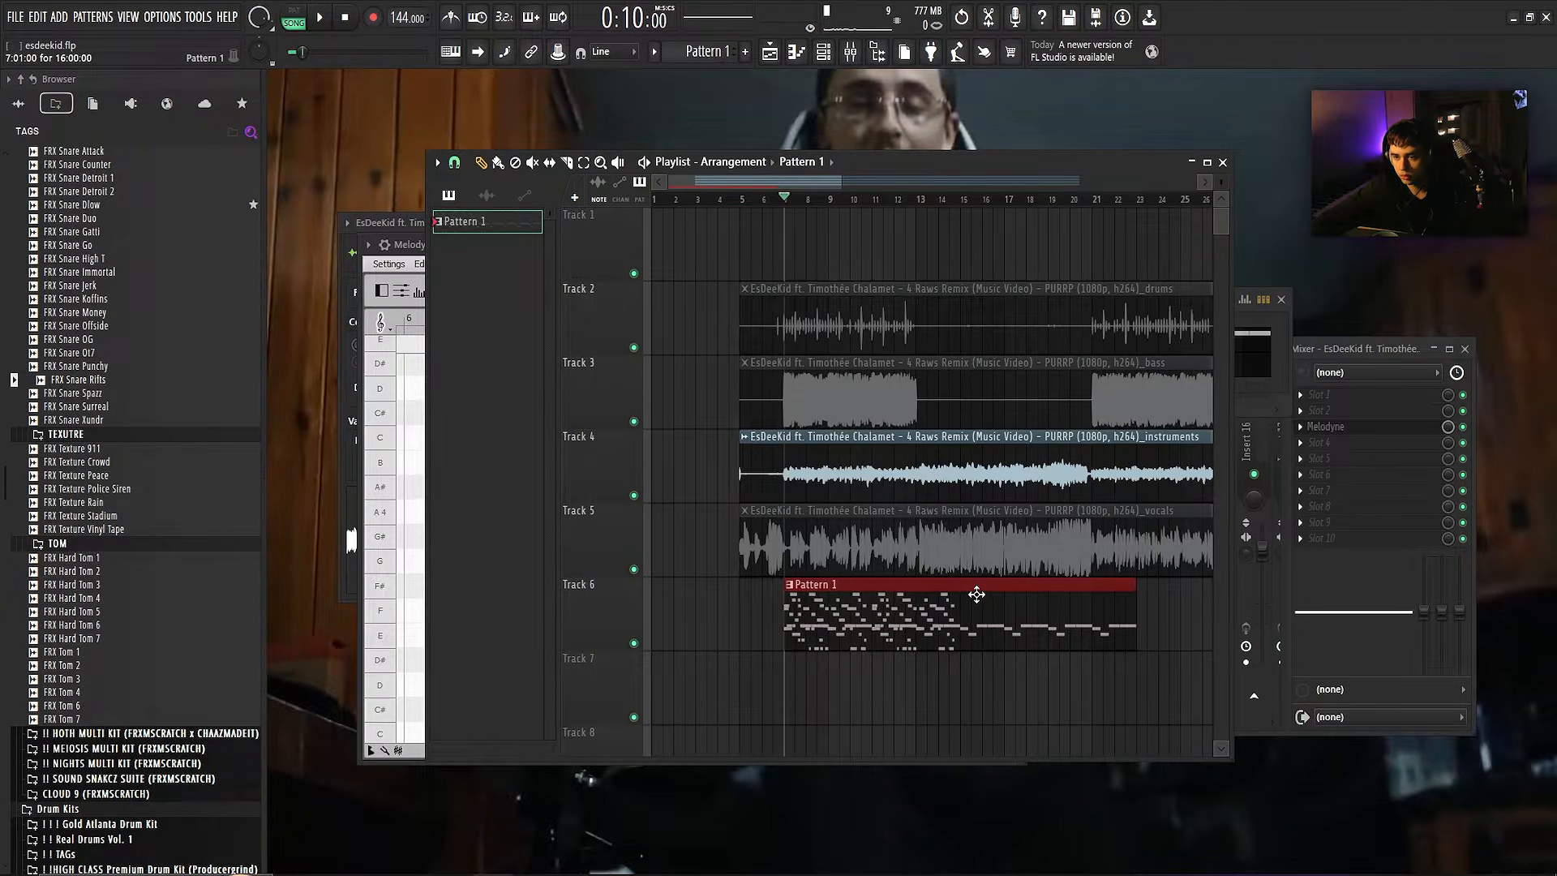
scroll(974, 580, up, 5)
right_click(814, 536)
scroll(762, 349, down, 8)
- Add a FLEX instrument channel to the channel rack
key(F6)
click(732, 300)
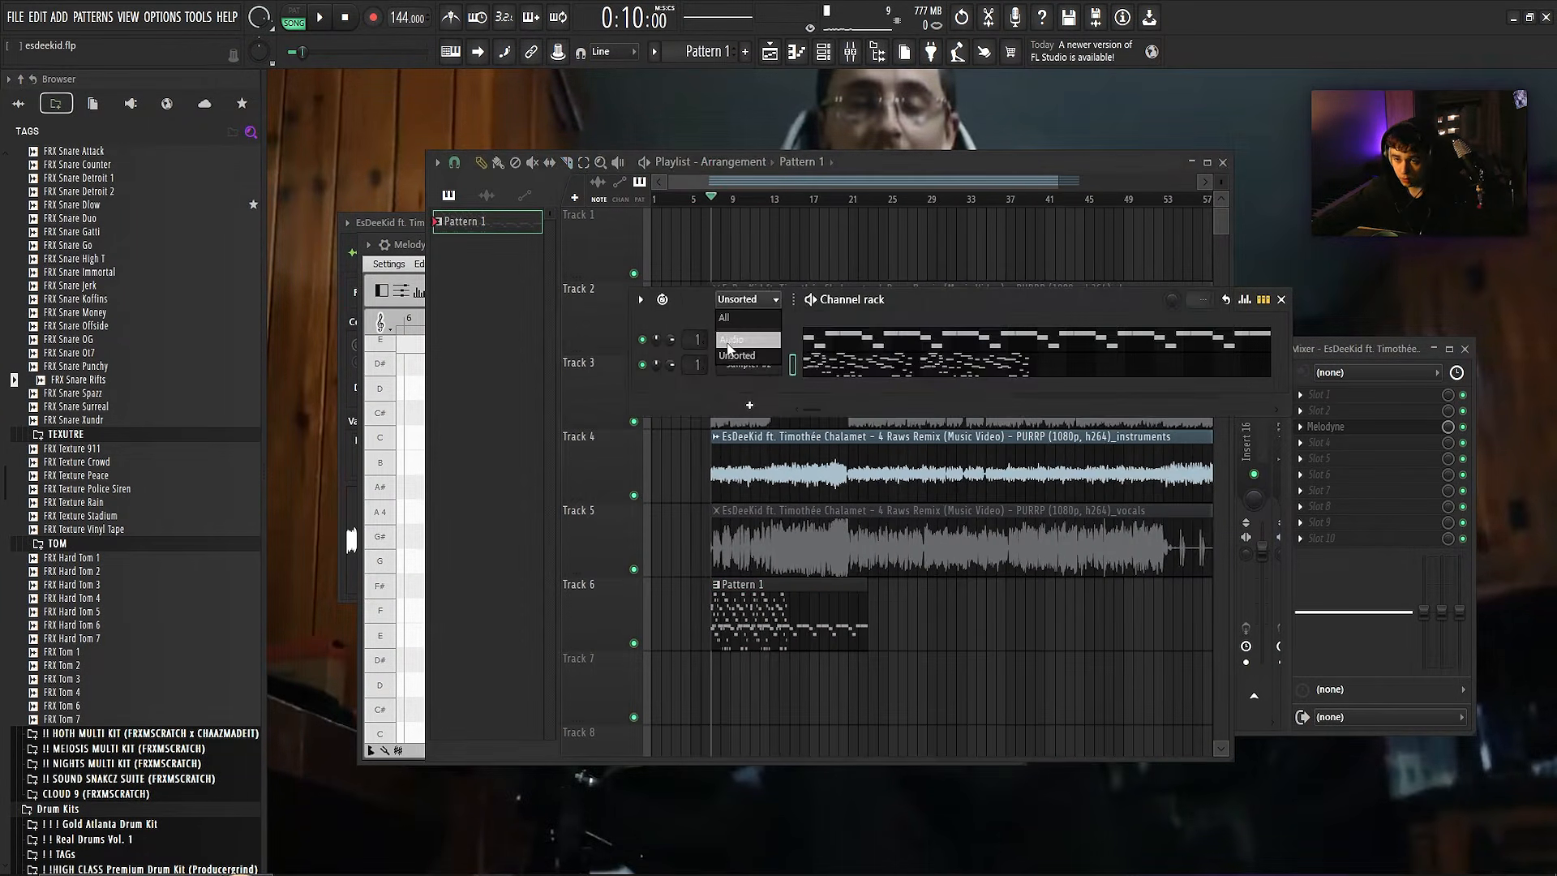
click(731, 404)
click(1047, 30)
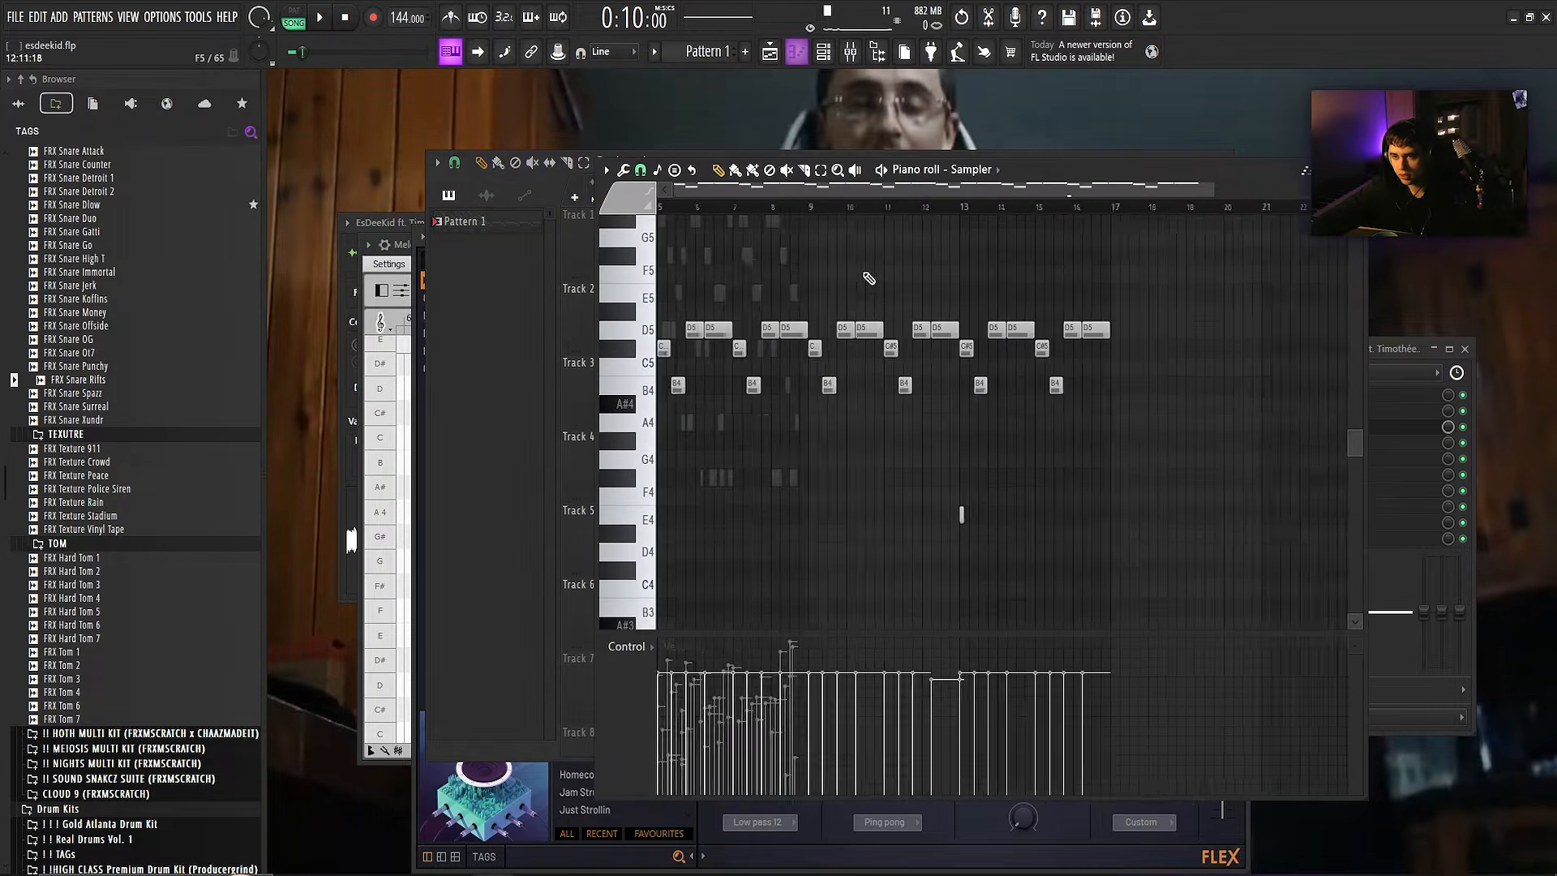
- Switch the piano roll from the bass Sampler to the Sampler #2 melody notes
key(ctrl+b)
scroll(1032, 524, up, 1)
right_click(773, 314)
right_click(774, 313)
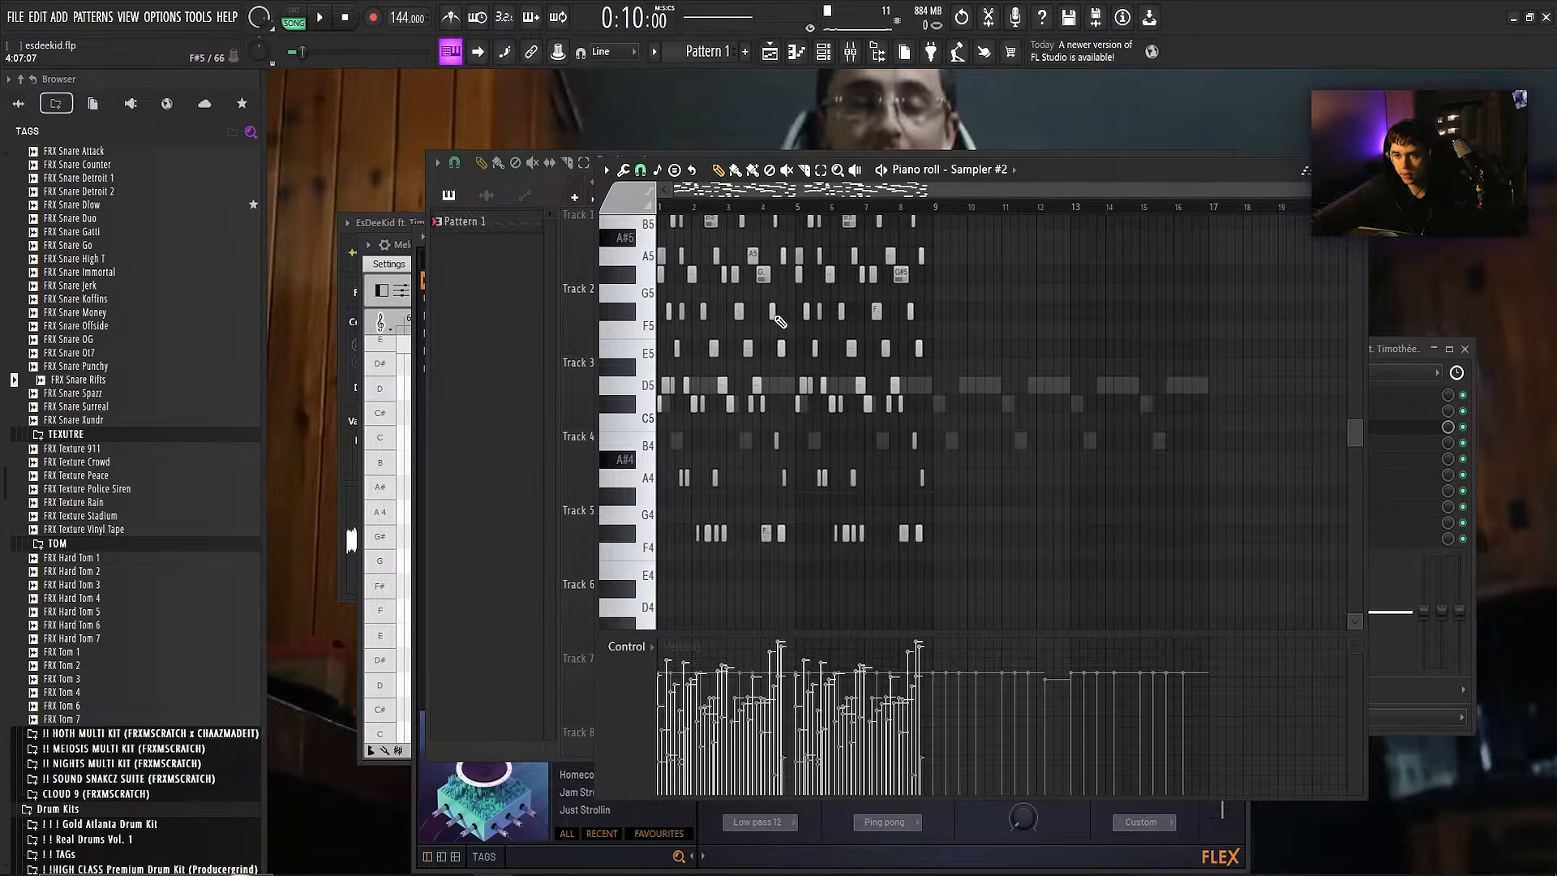
scroll(773, 317, up, 1)
- Set the piano roll's scale highlighting to root note D with the Minor Natural (Aeolian) scale
click(607, 170)
mouse_move(623, 254)
mouse_move(796, 499)
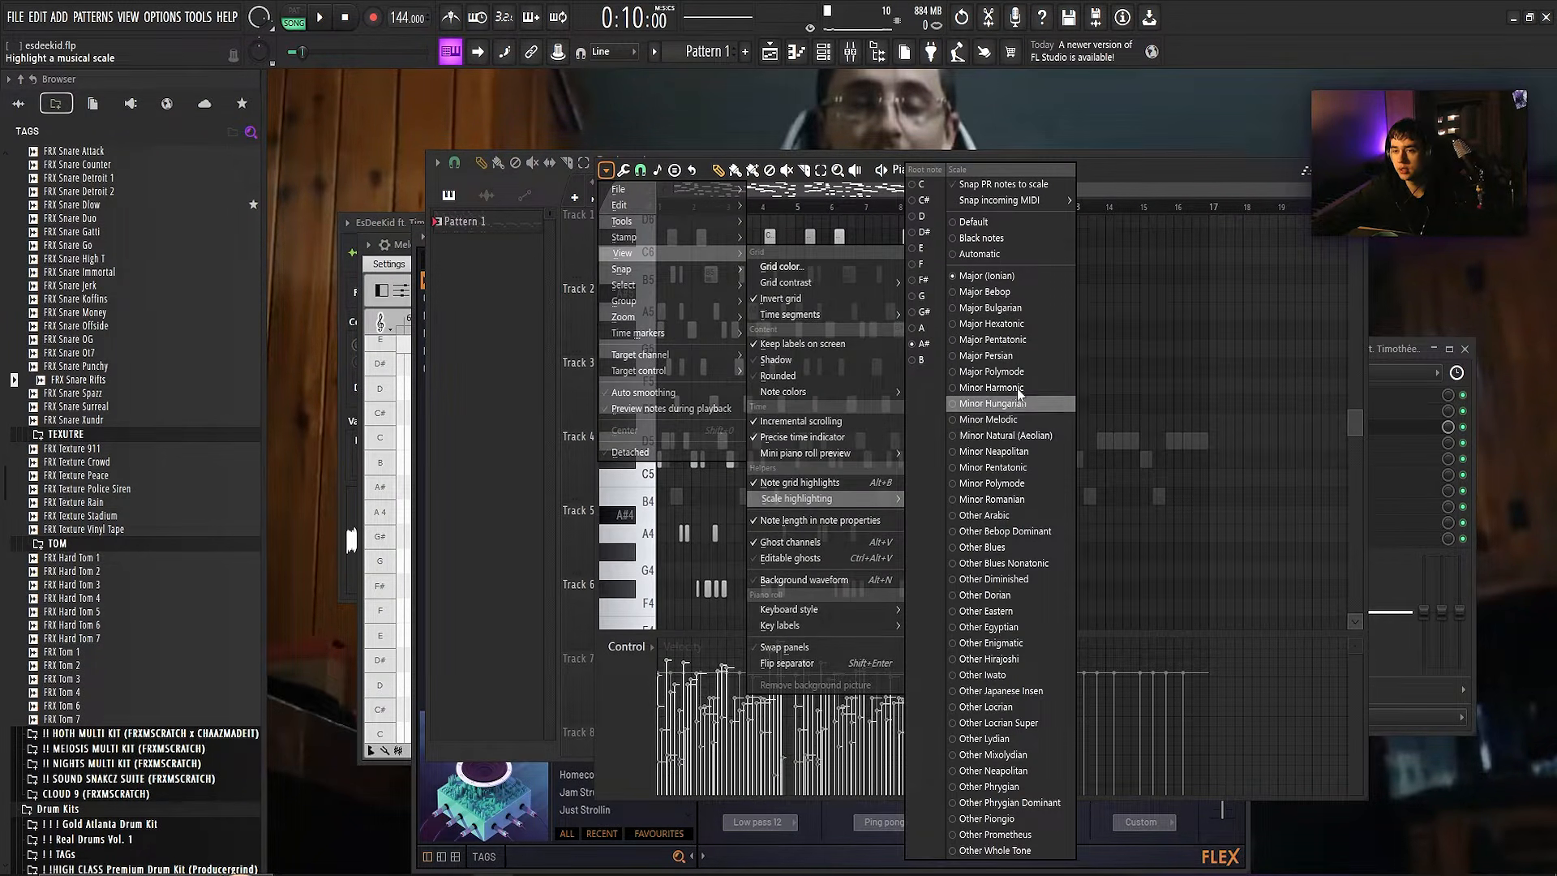
click(921, 217)
click(1005, 436)
scroll(798, 192, up, 2)
scroll(840, 203, up, 3)
click(607, 171)
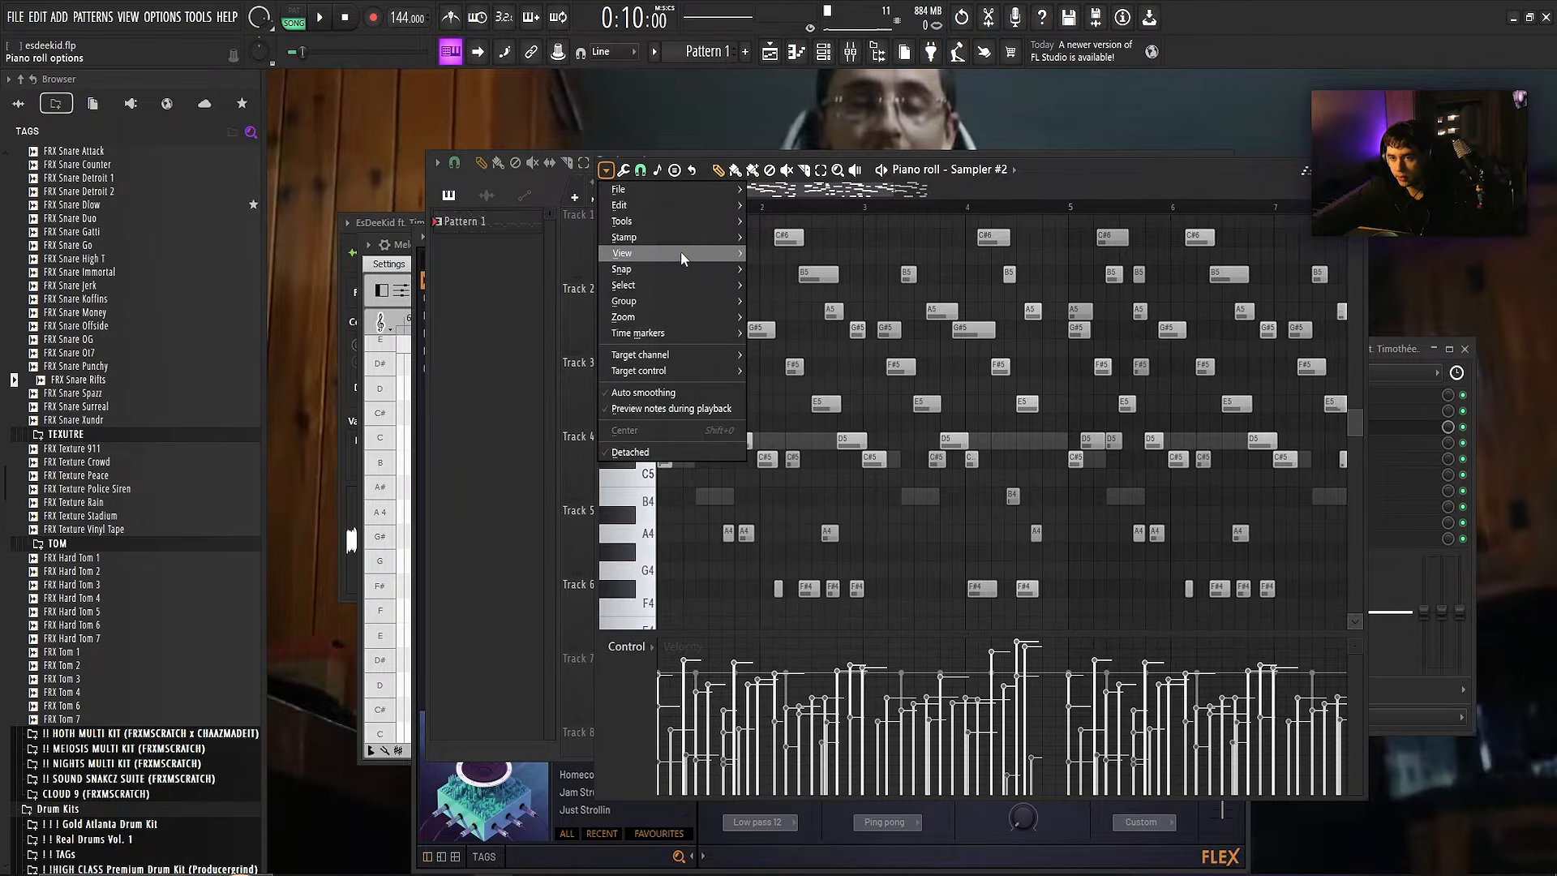
click(1109, 411)
key(F7)
click(450, 51)
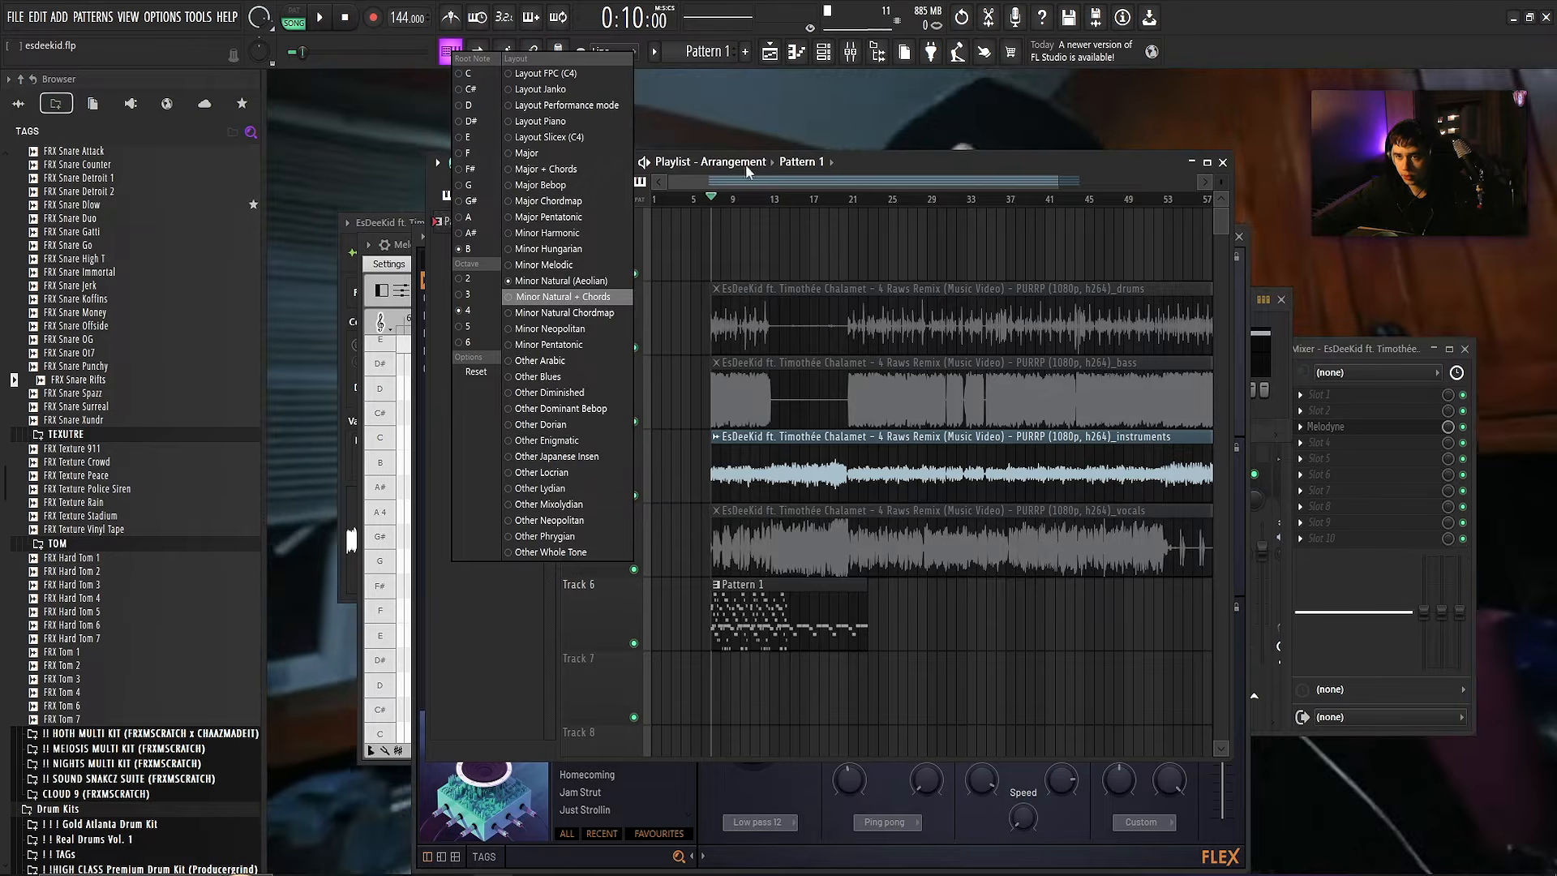
click(971, 180)
- Open the FLEX instrument and audition its Dystopian Lead preset with a test note
click(823, 52)
click(748, 386)
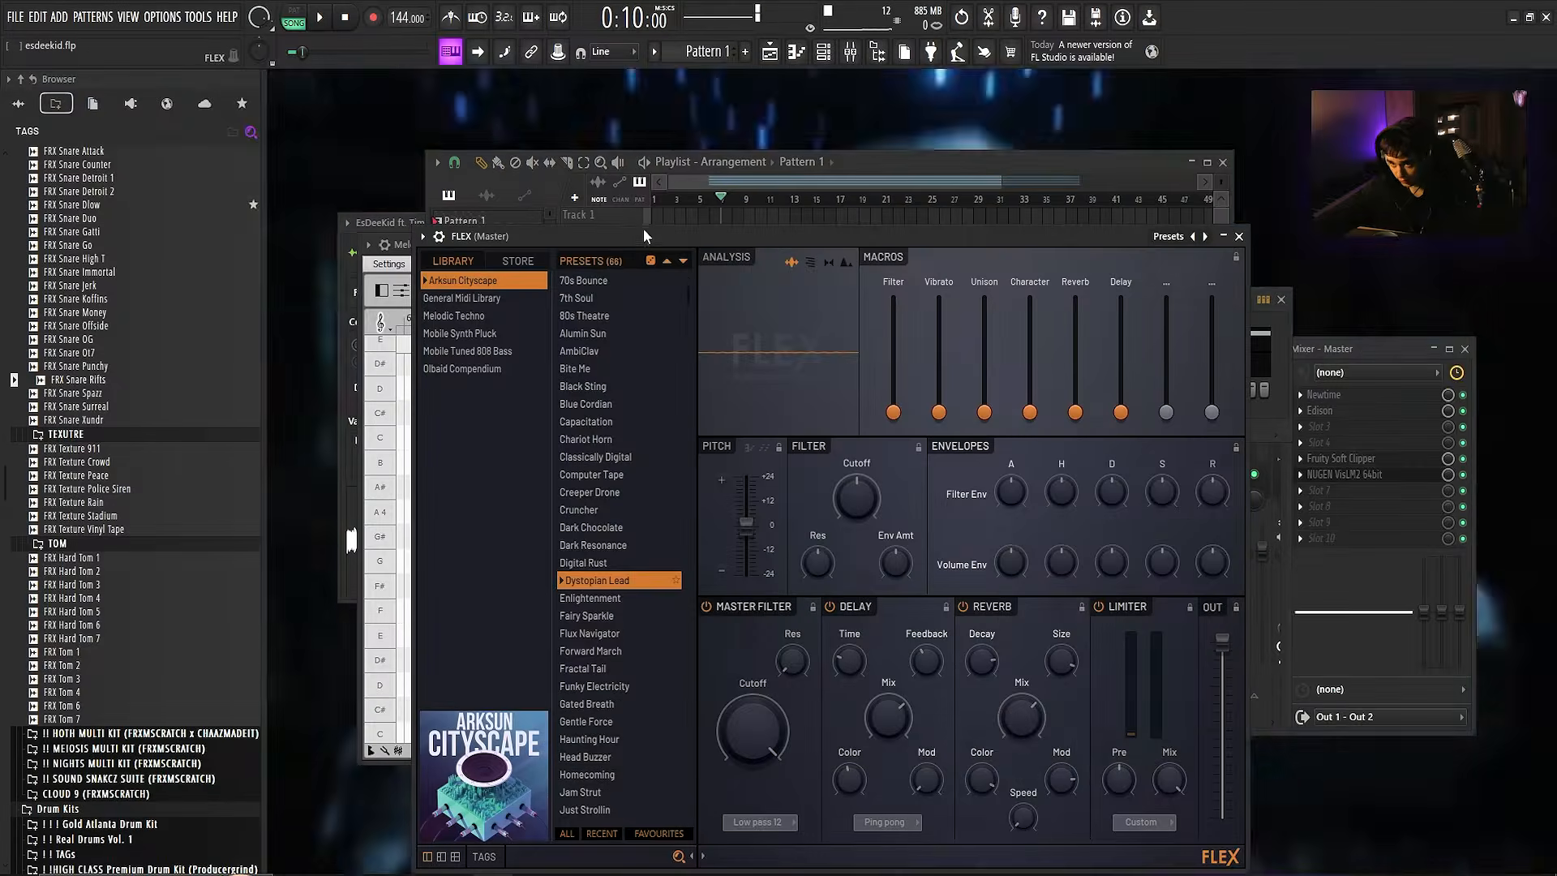
drag(644, 233, 643, 126)
key(u)
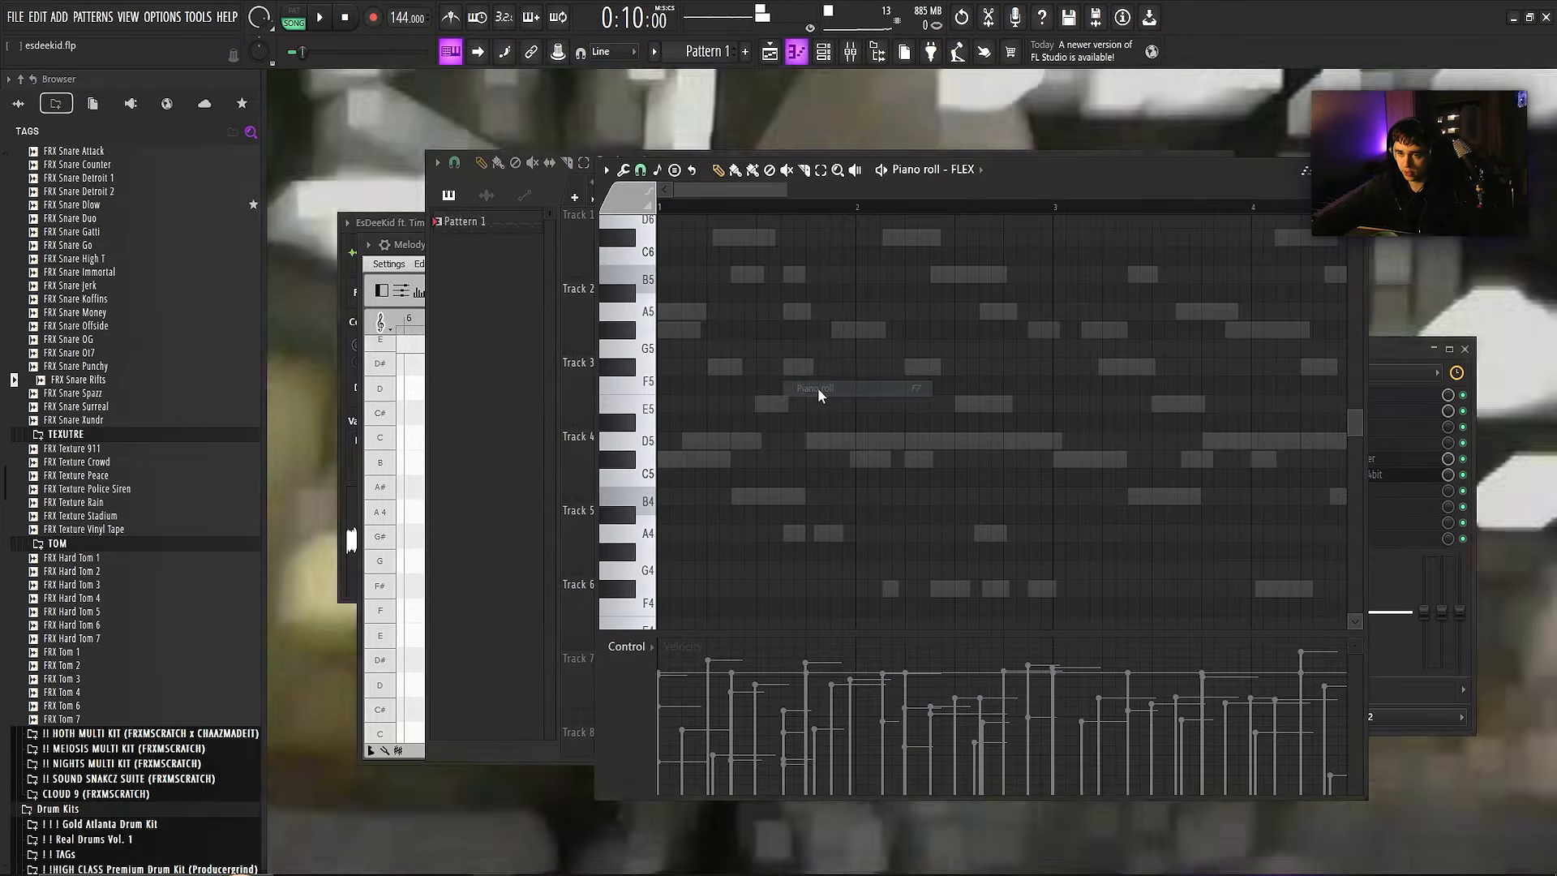
- Add B5 and A5 notes to the opening Dystopian Lead melody in the piano roll and play it back
click(761, 272)
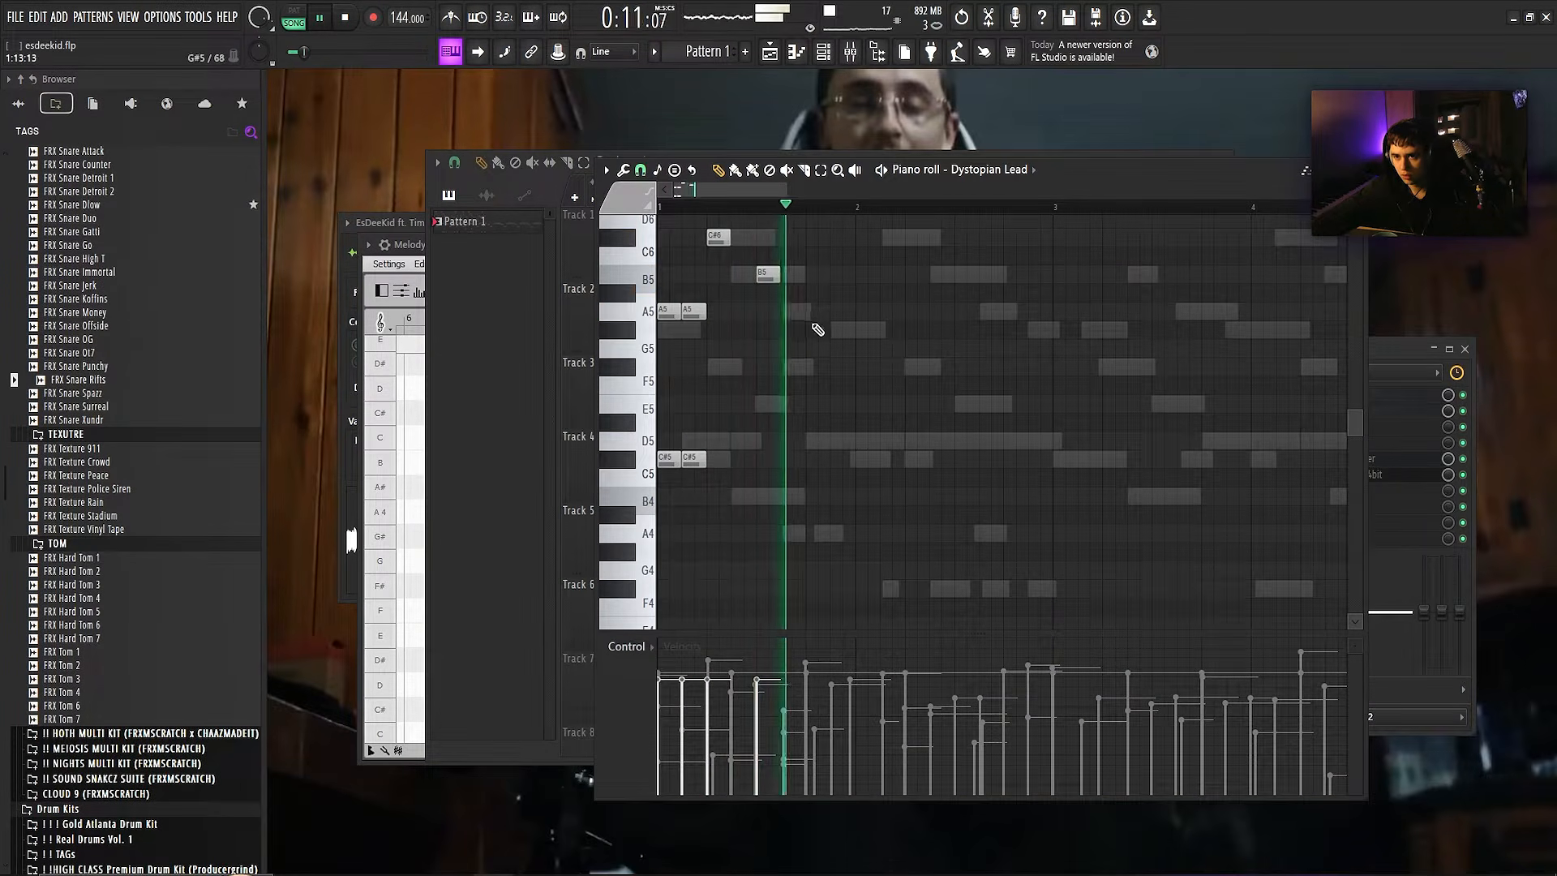
click(791, 312)
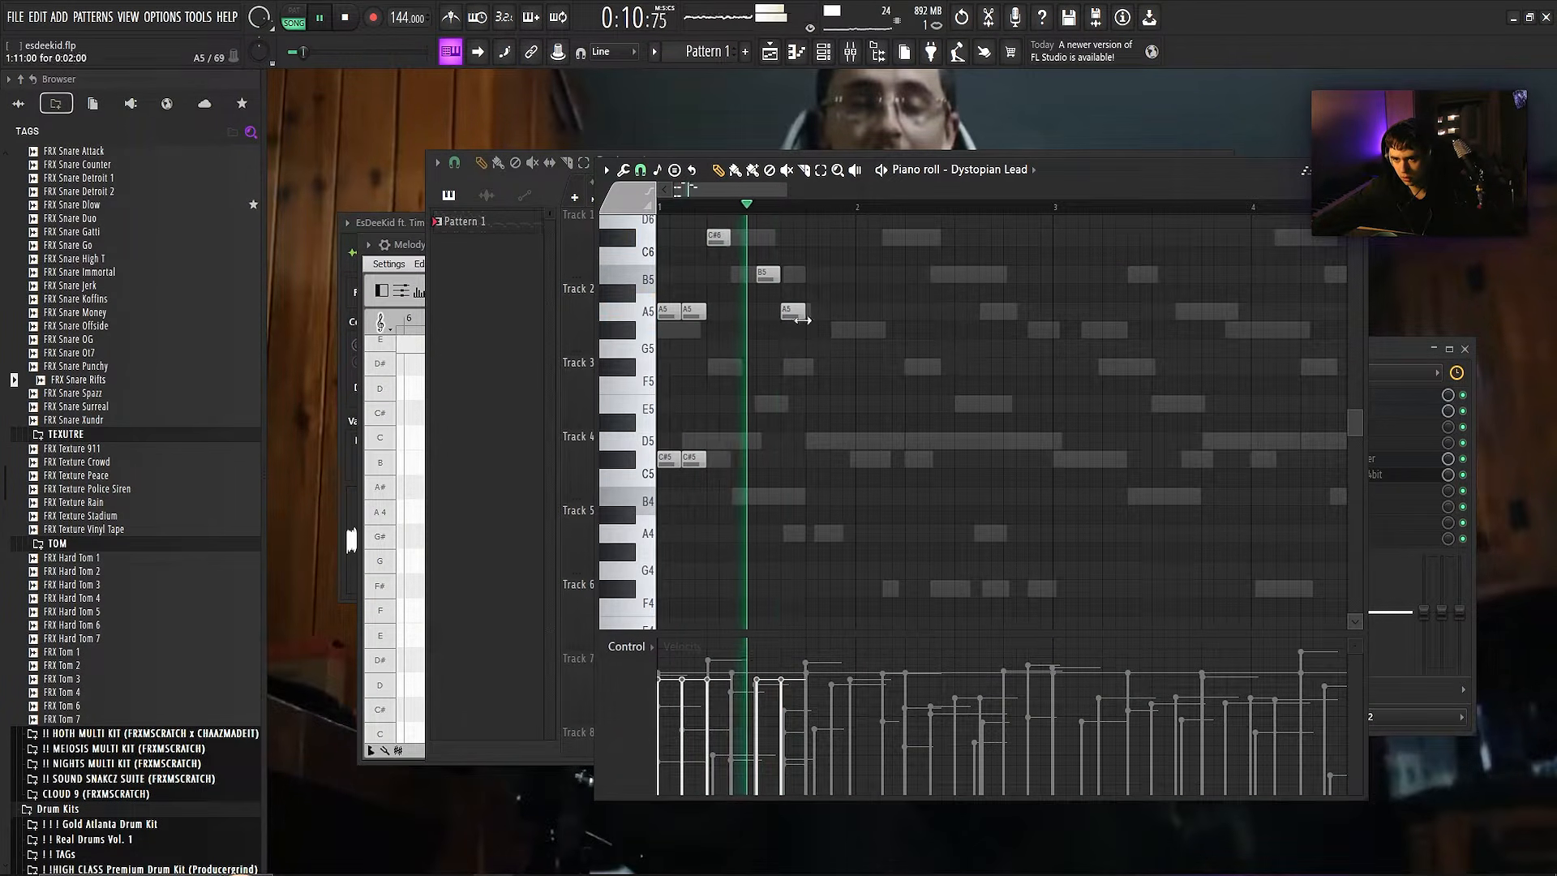
click(811, 366)
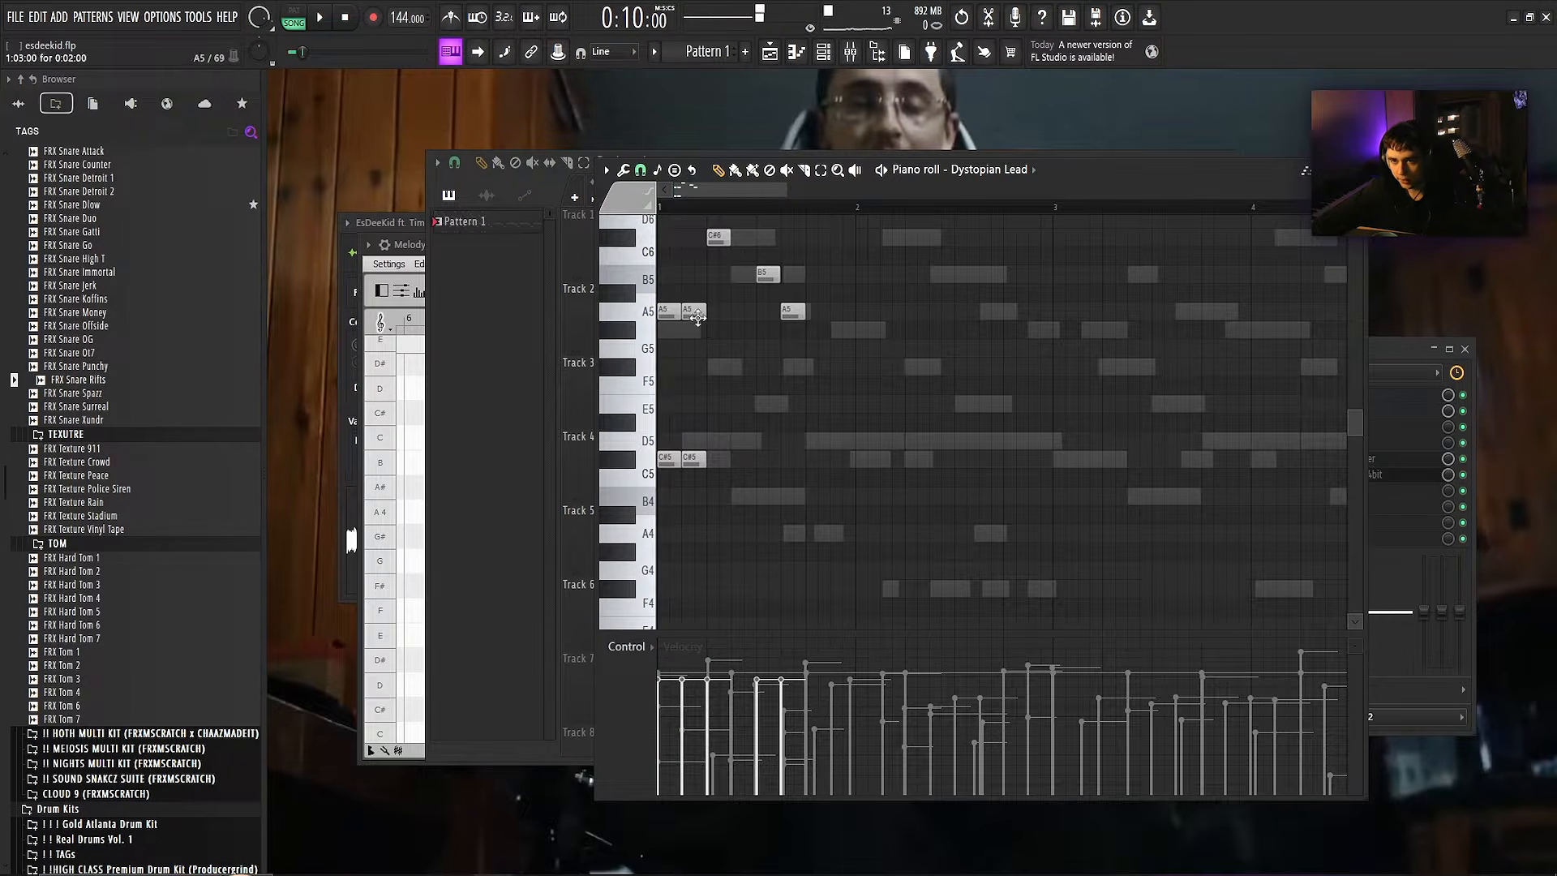
key(space)
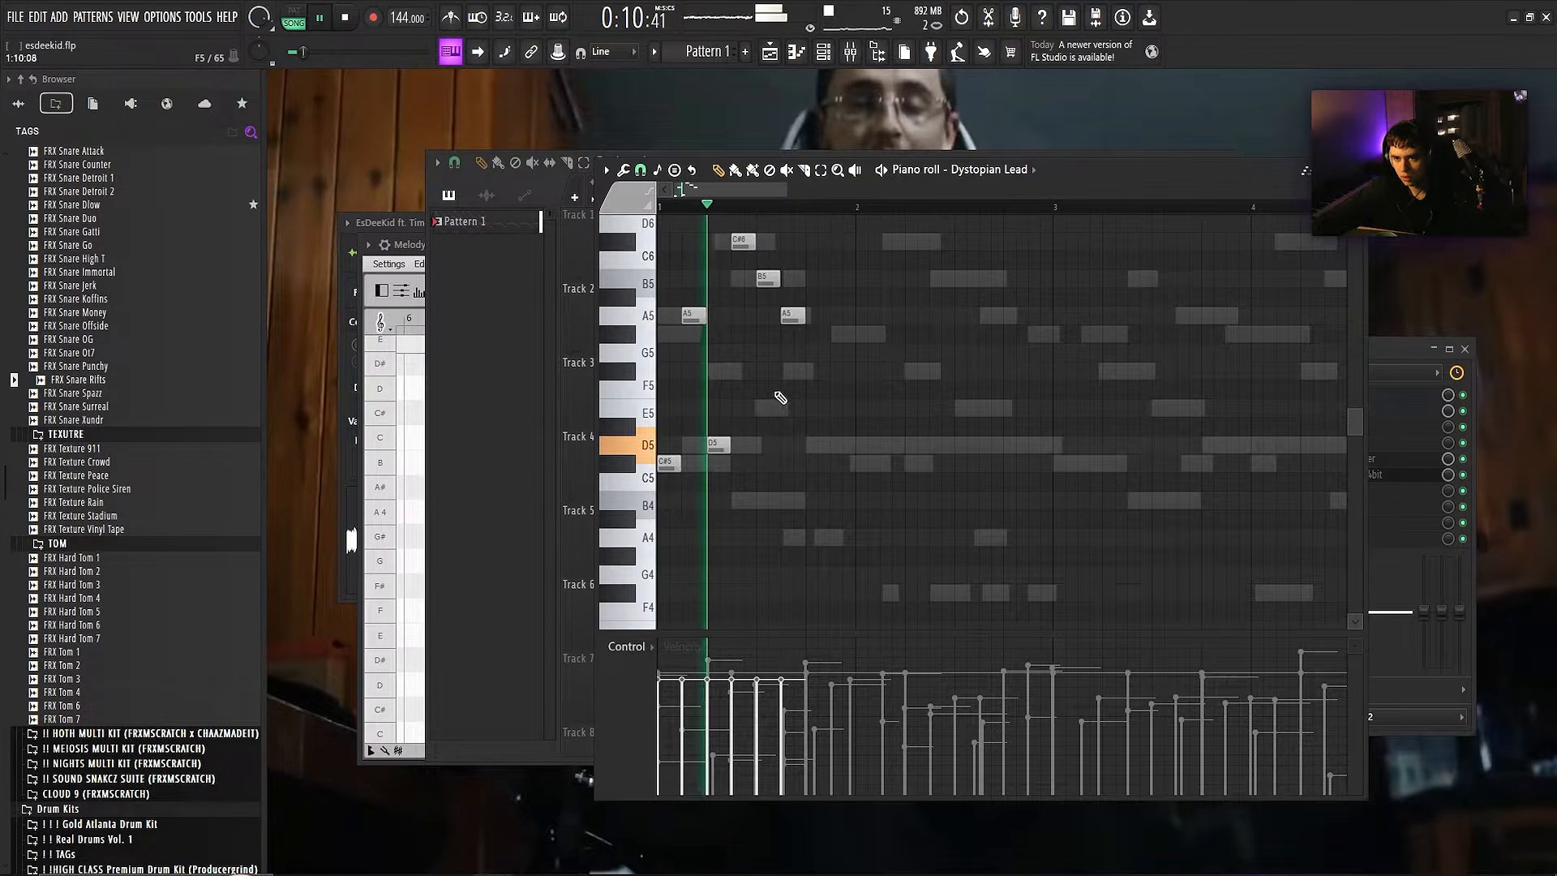
- Rework the opening Dystopian Lead notes to C#5, A5, D5, C#6 and E5, checking the playlist stems and playing the melody
key(F5)
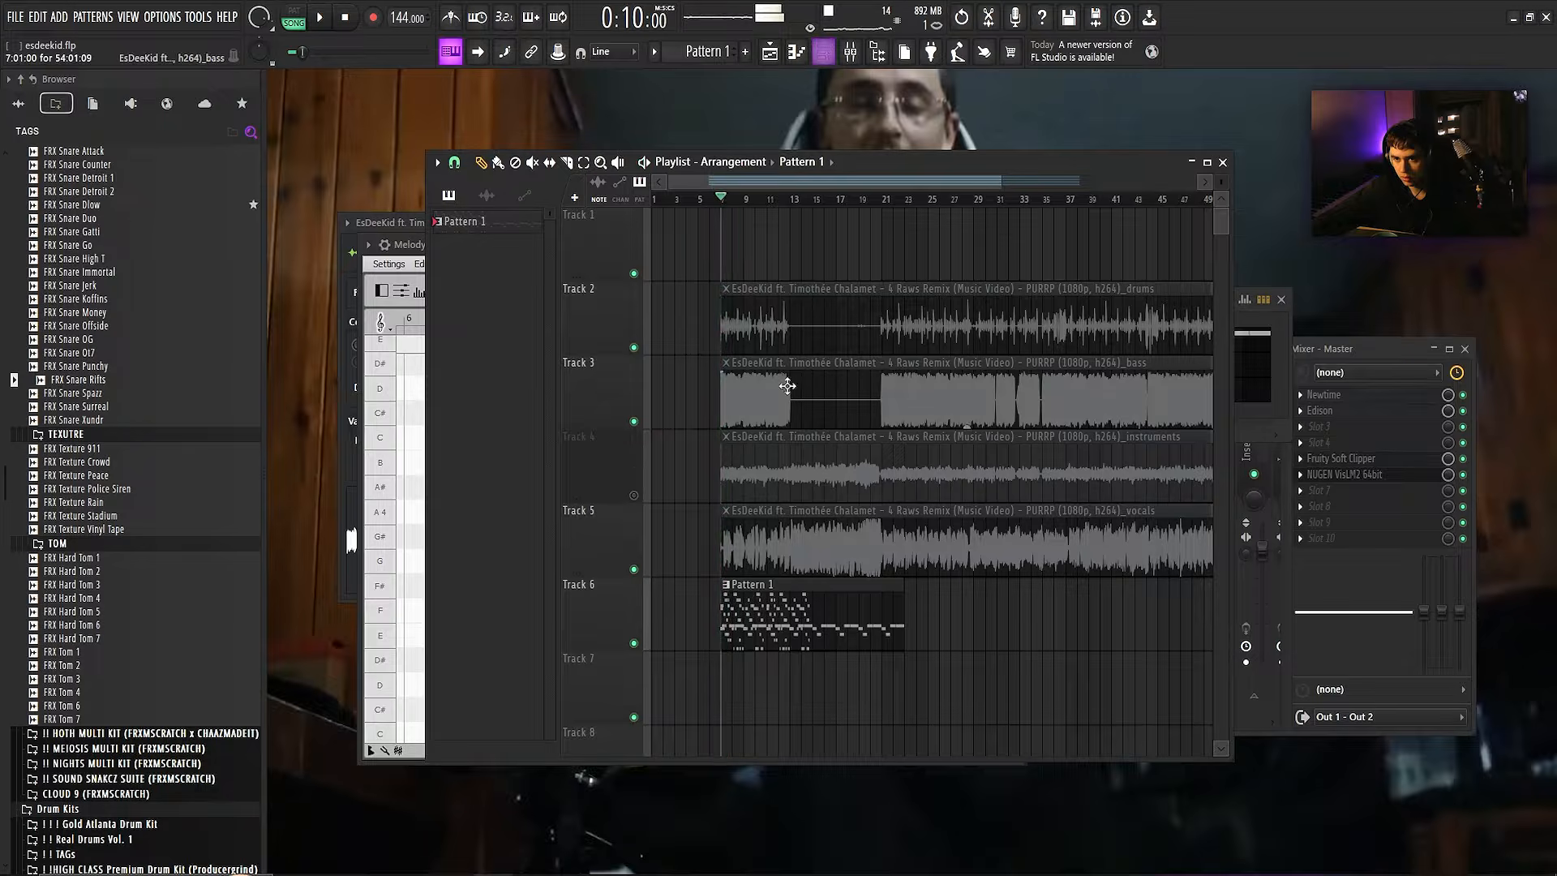
key(F9)
key(F7)
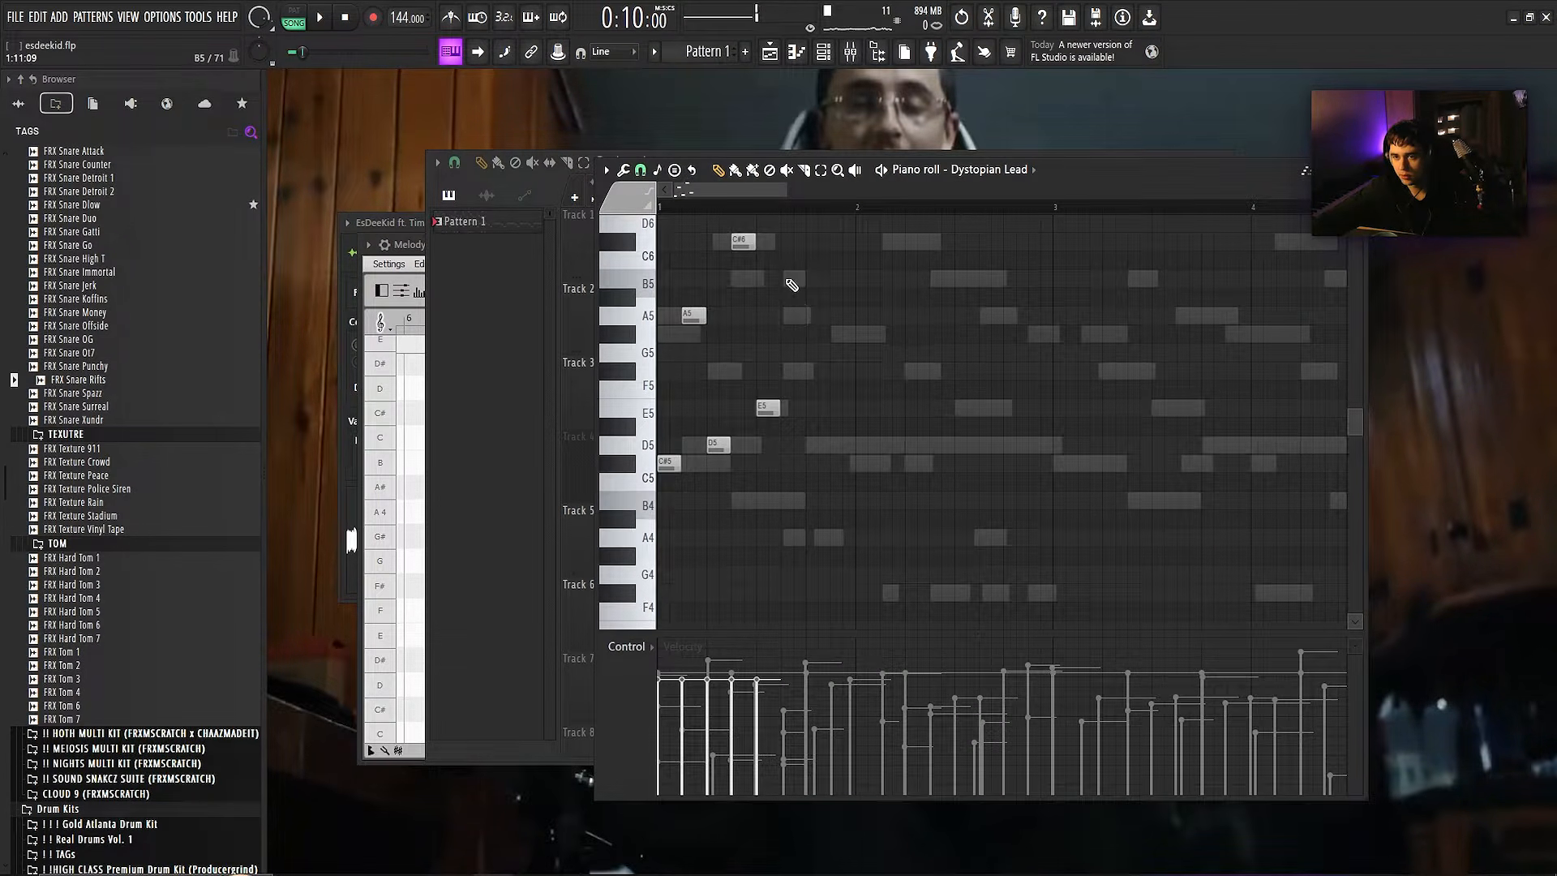
key(space)
drag(793, 279, 832, 344)
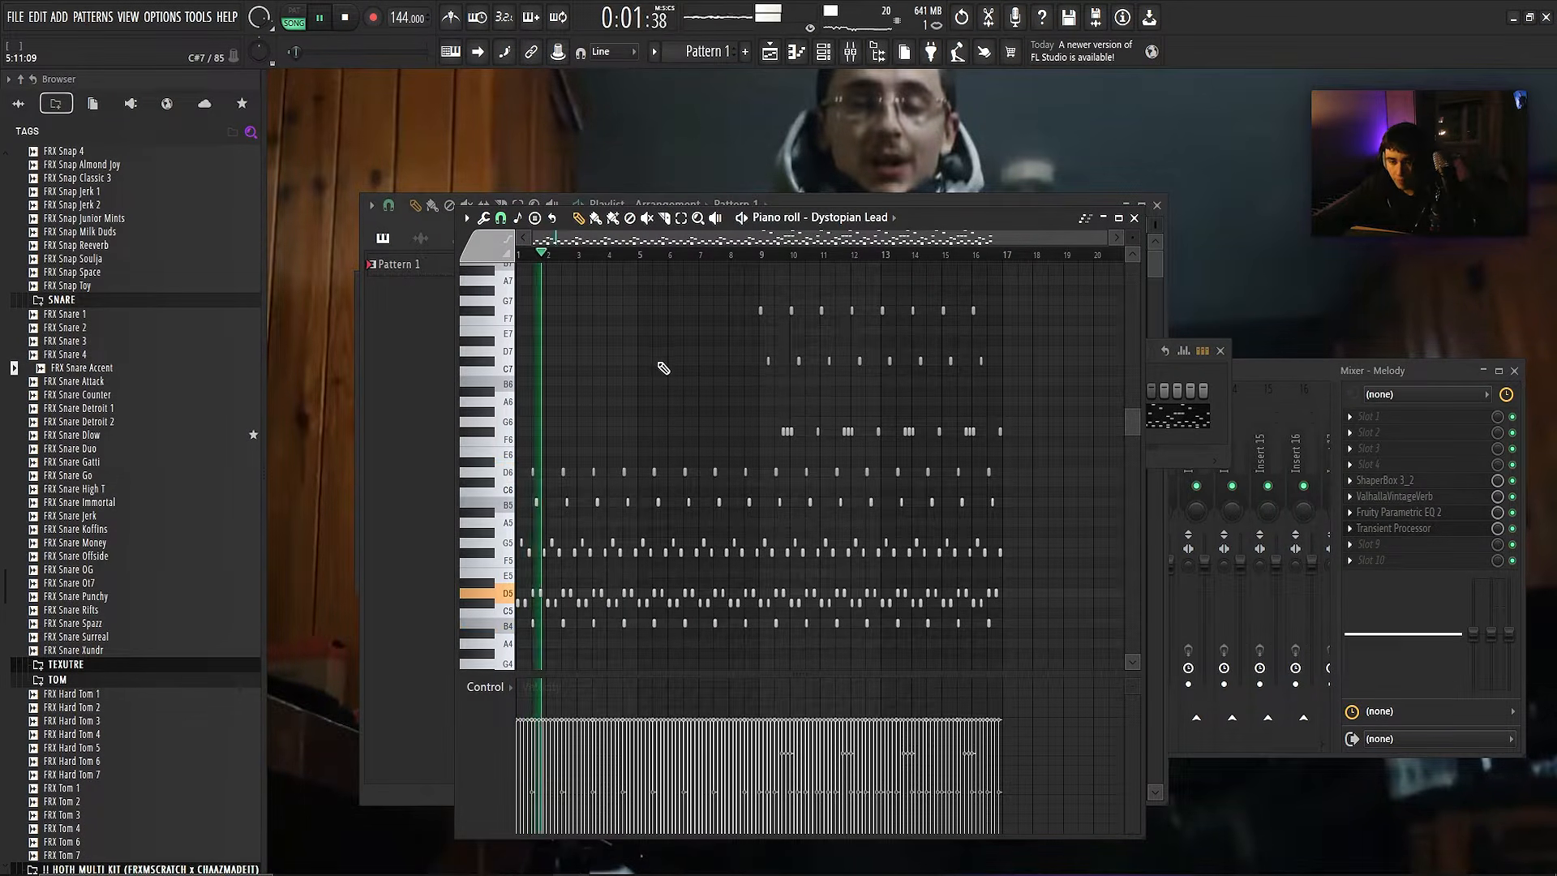
- Play the completed Dystopian Lead melody and review the higher layer of notes from bar 9 onward
scroll(778, 259, up, 2)
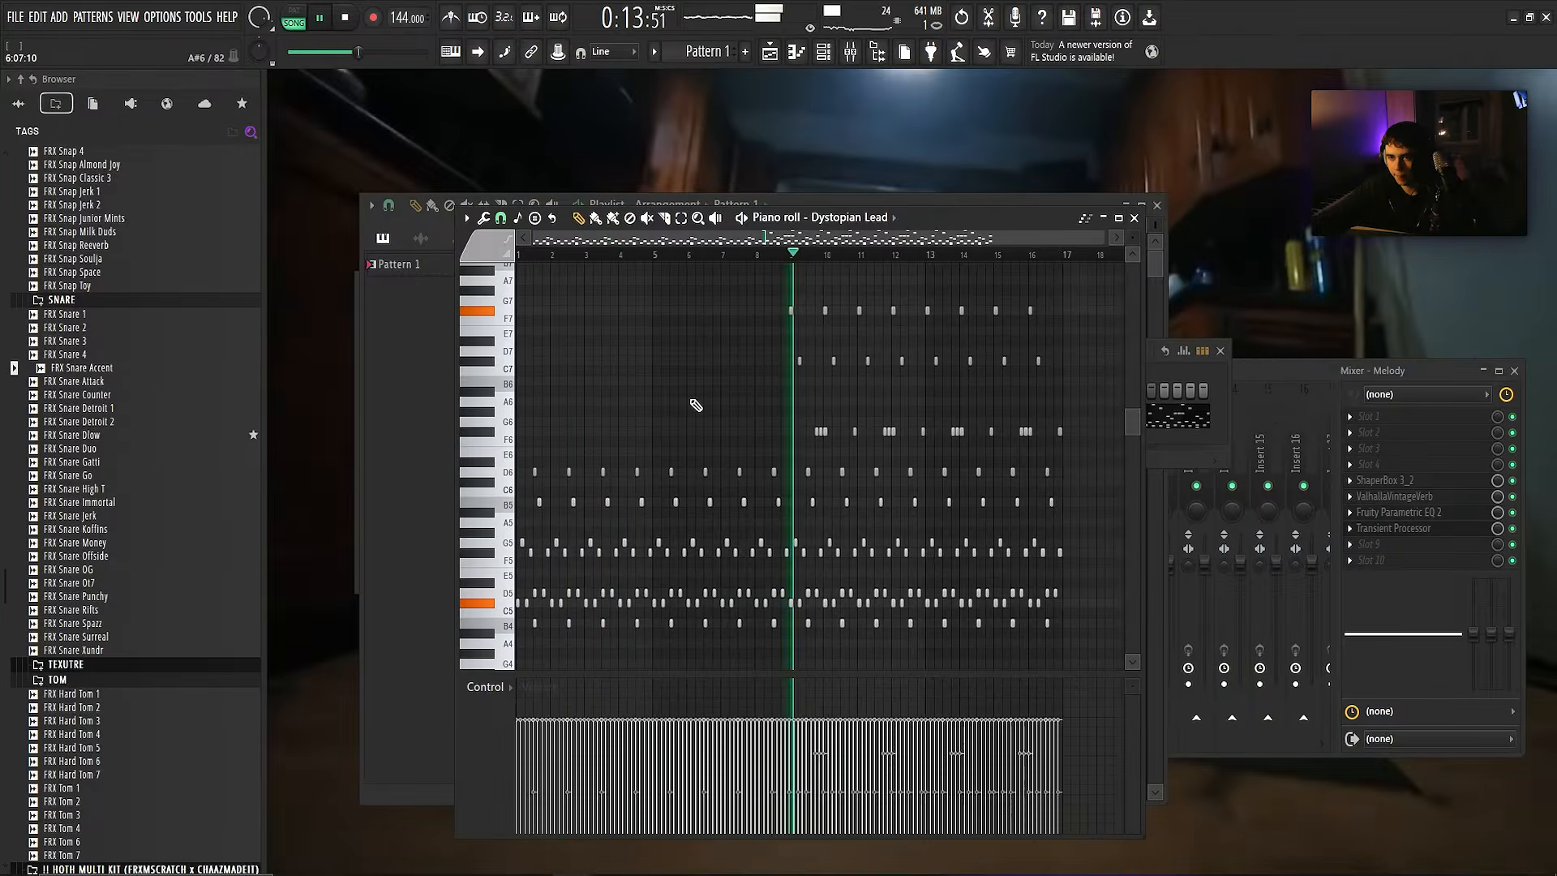
drag(720, 270, 1023, 434)
mouse_move(719, 268)
mouse_down()
mouse_move(1072, 439)
mouse_move(727, 293)
mouse_move(697, 266)
mouse_up()
drag(697, 265, 1044, 441)
key(F7)
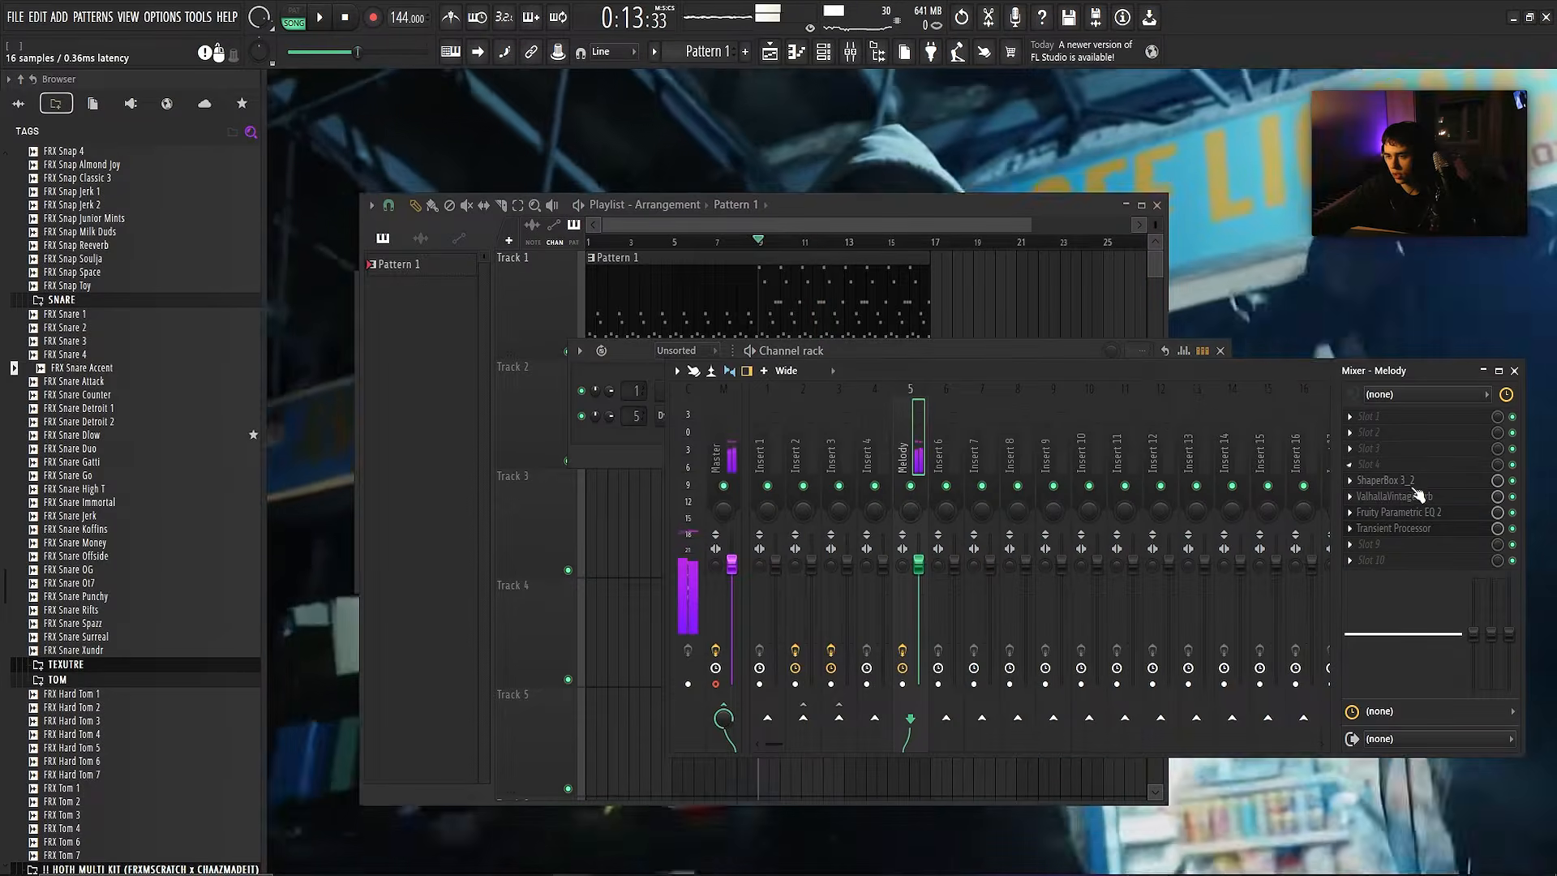
- Open ShaperBox 3 on the Melody mixer track, bypass the EQ and Transient Processor, and play the melody
click(1413, 486)
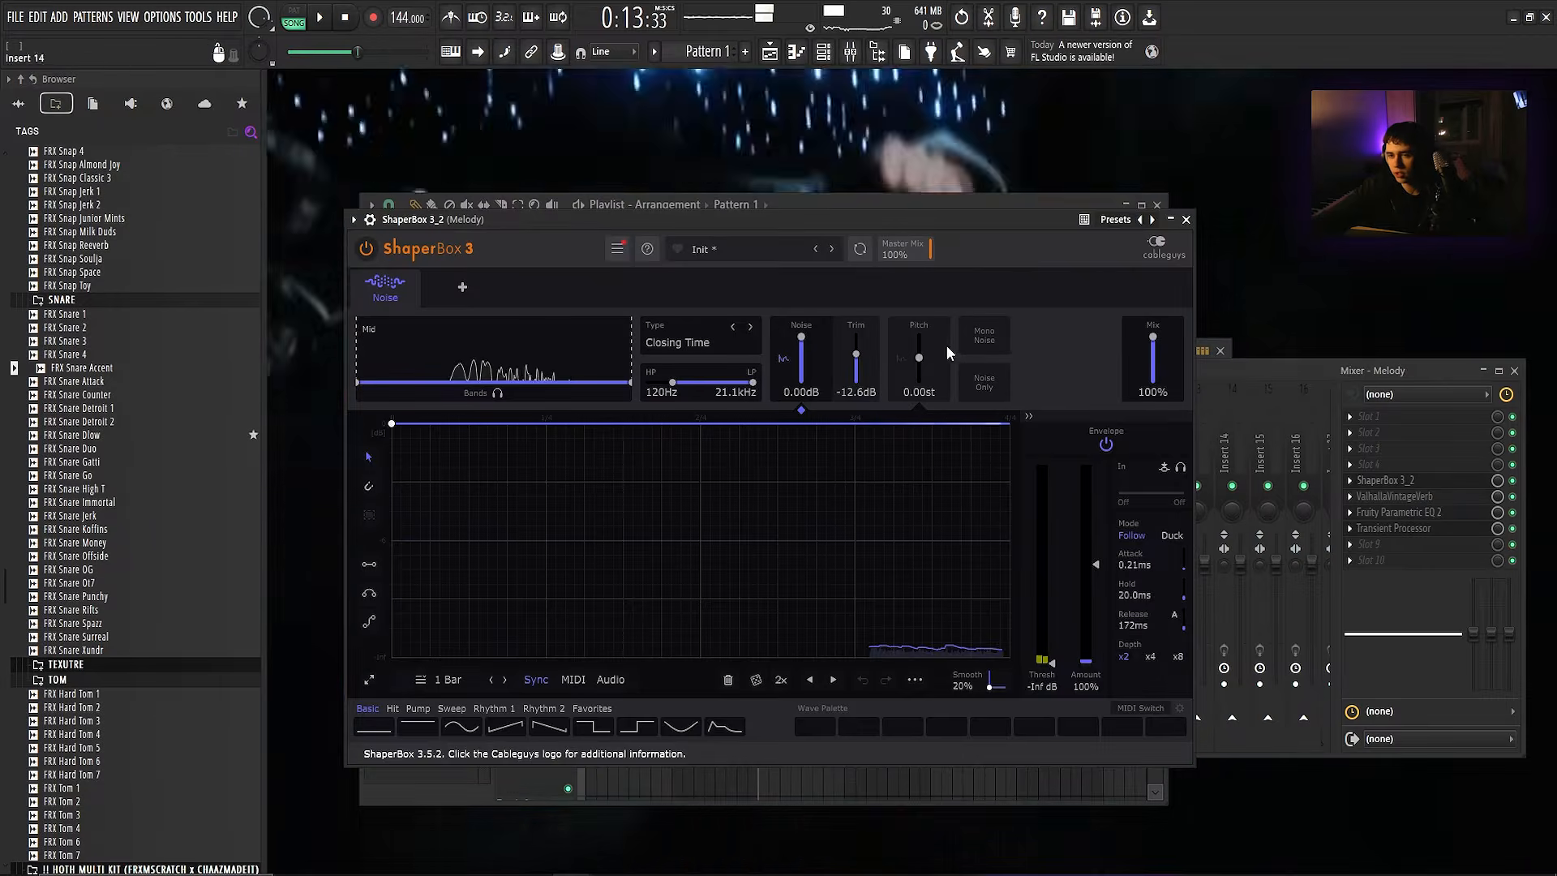
click(1512, 496)
click(1512, 512)
key(space)
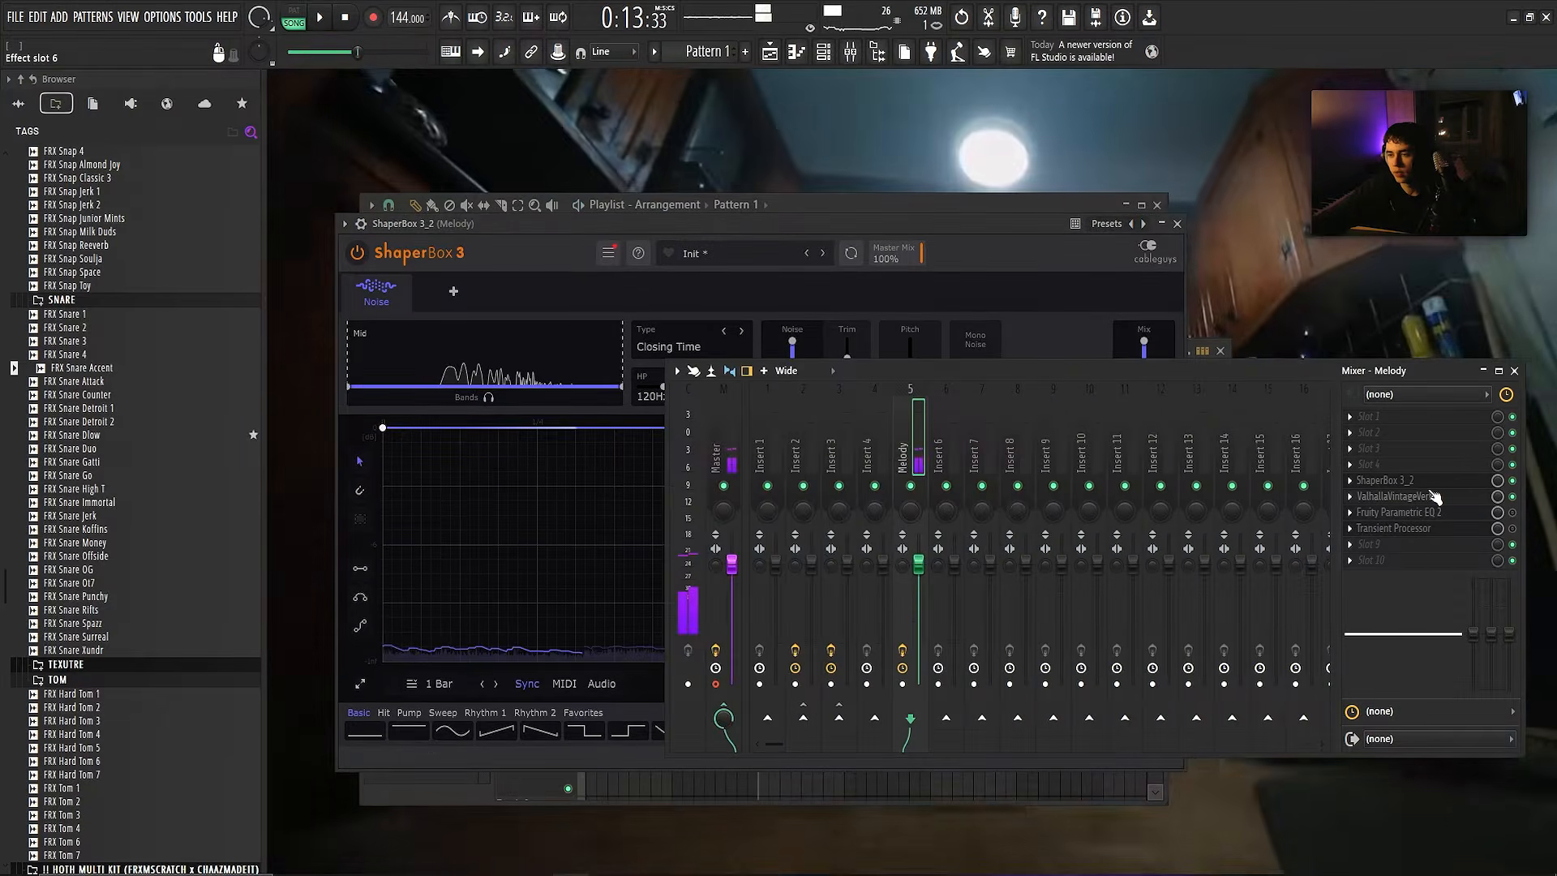
- Examine ValhallaVintageVerb's settings, then re-enable Fruity Parametric EQ 2 on the Melody track and examine its curve
click(1391, 496)
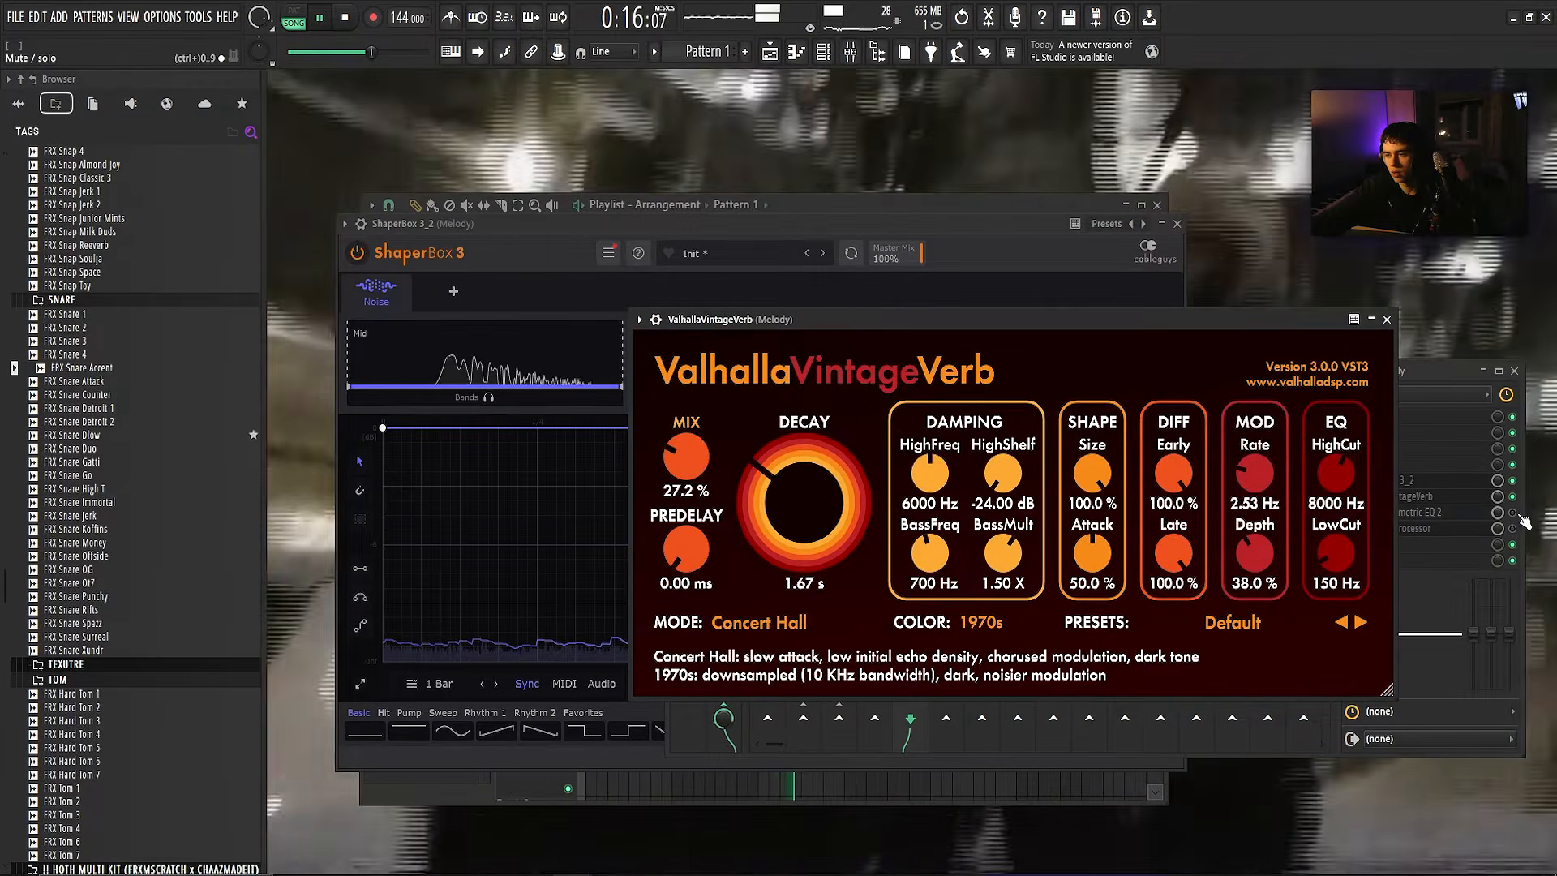
click(1512, 512)
click(1443, 513)
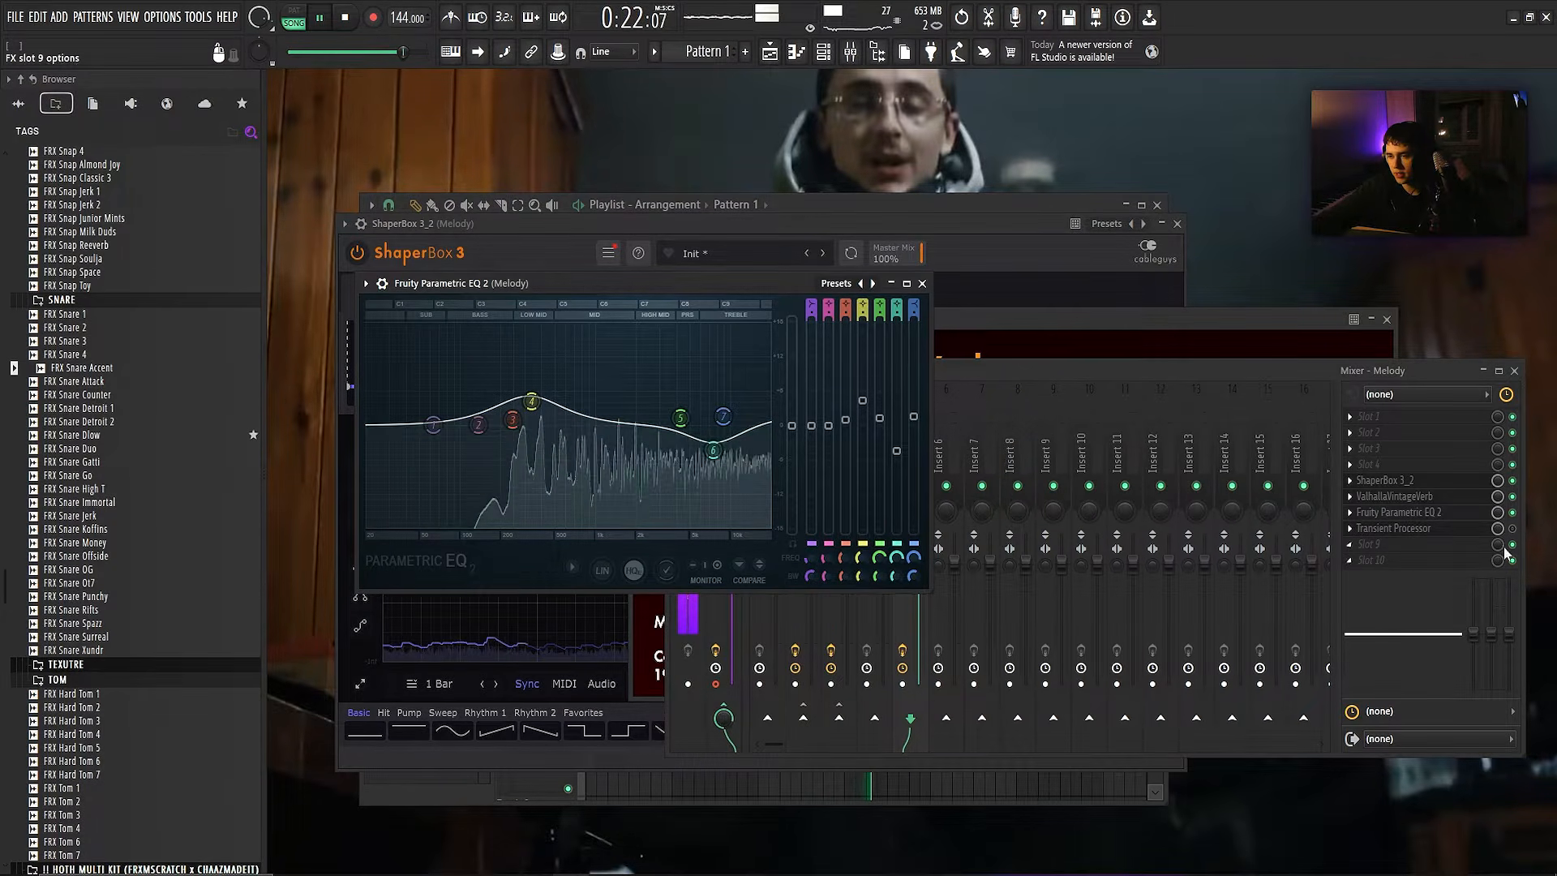
- Re-enable the Transient Processor on the Melody track, examine its settings, and play the melody through the full effect chain
click(1512, 528)
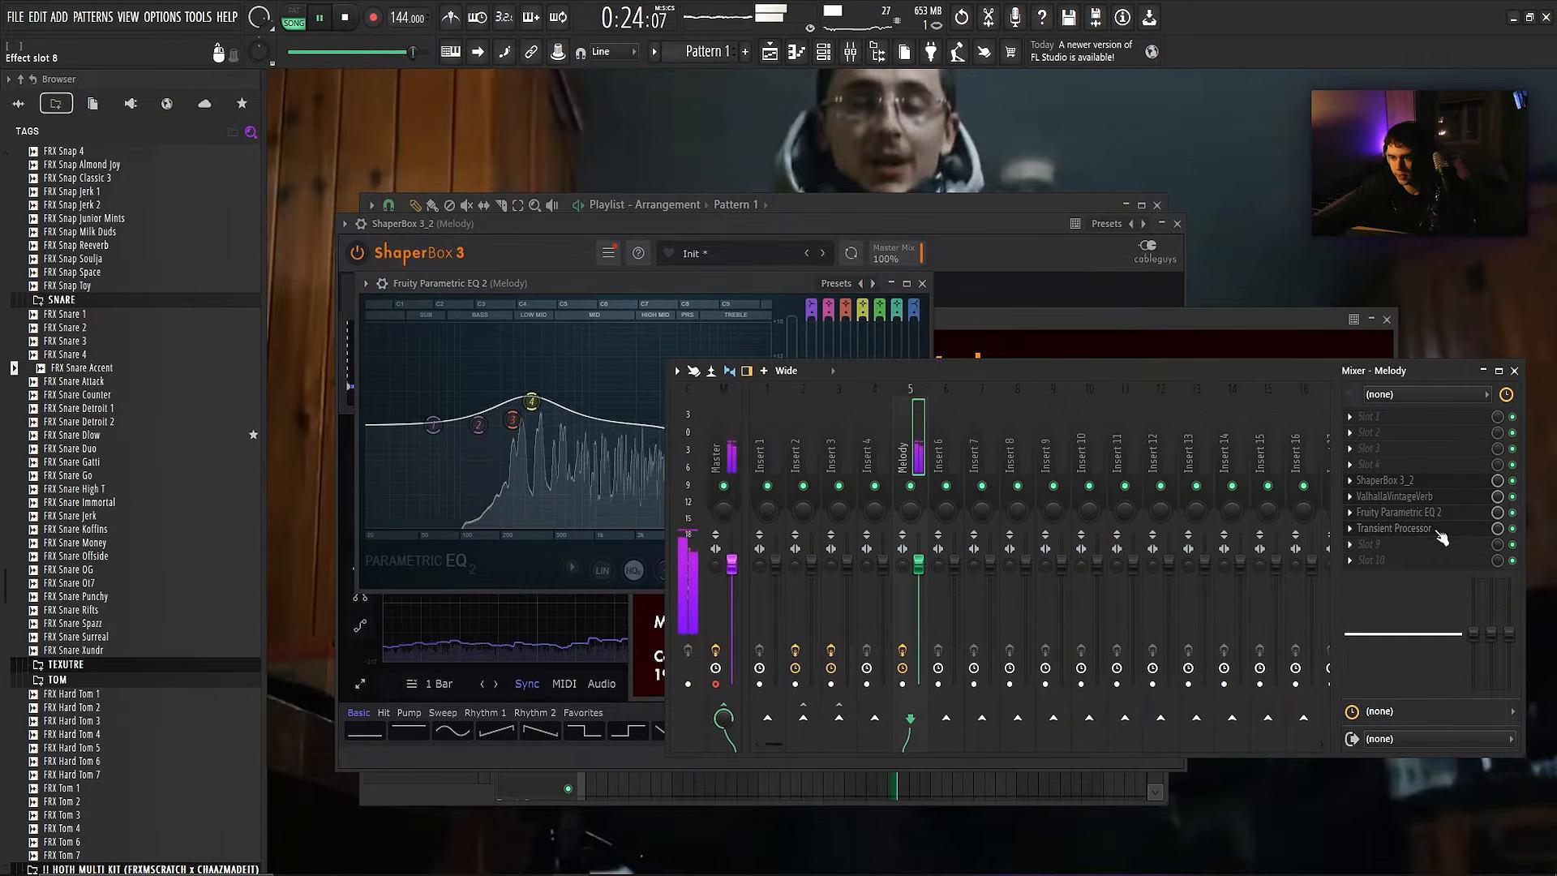
click(1443, 527)
drag(787, 339, 828, 325)
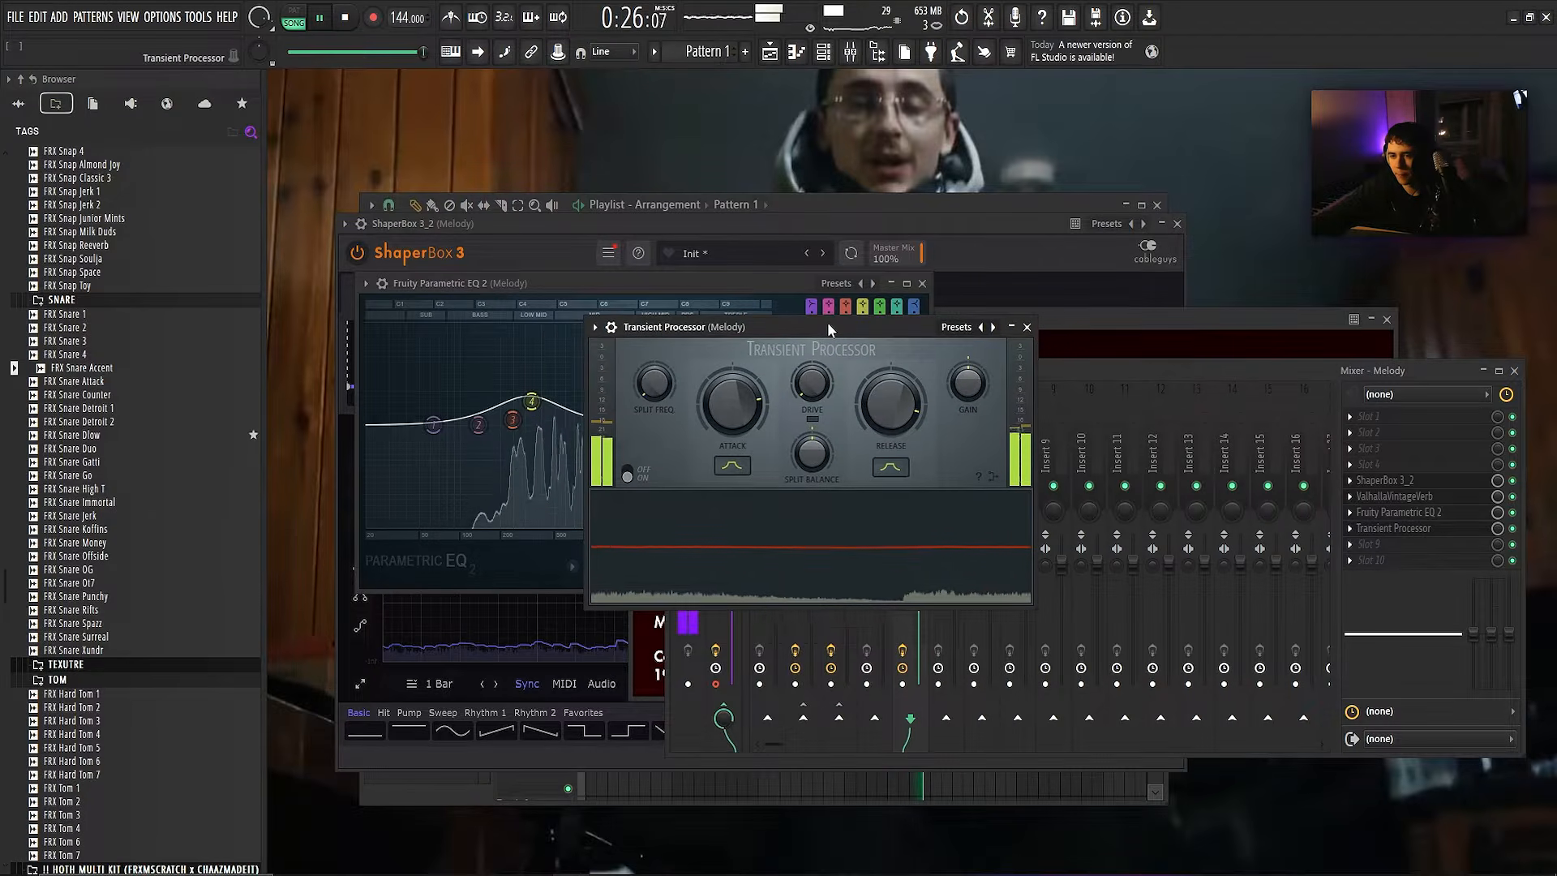
drag(749, 329, 697, 330)
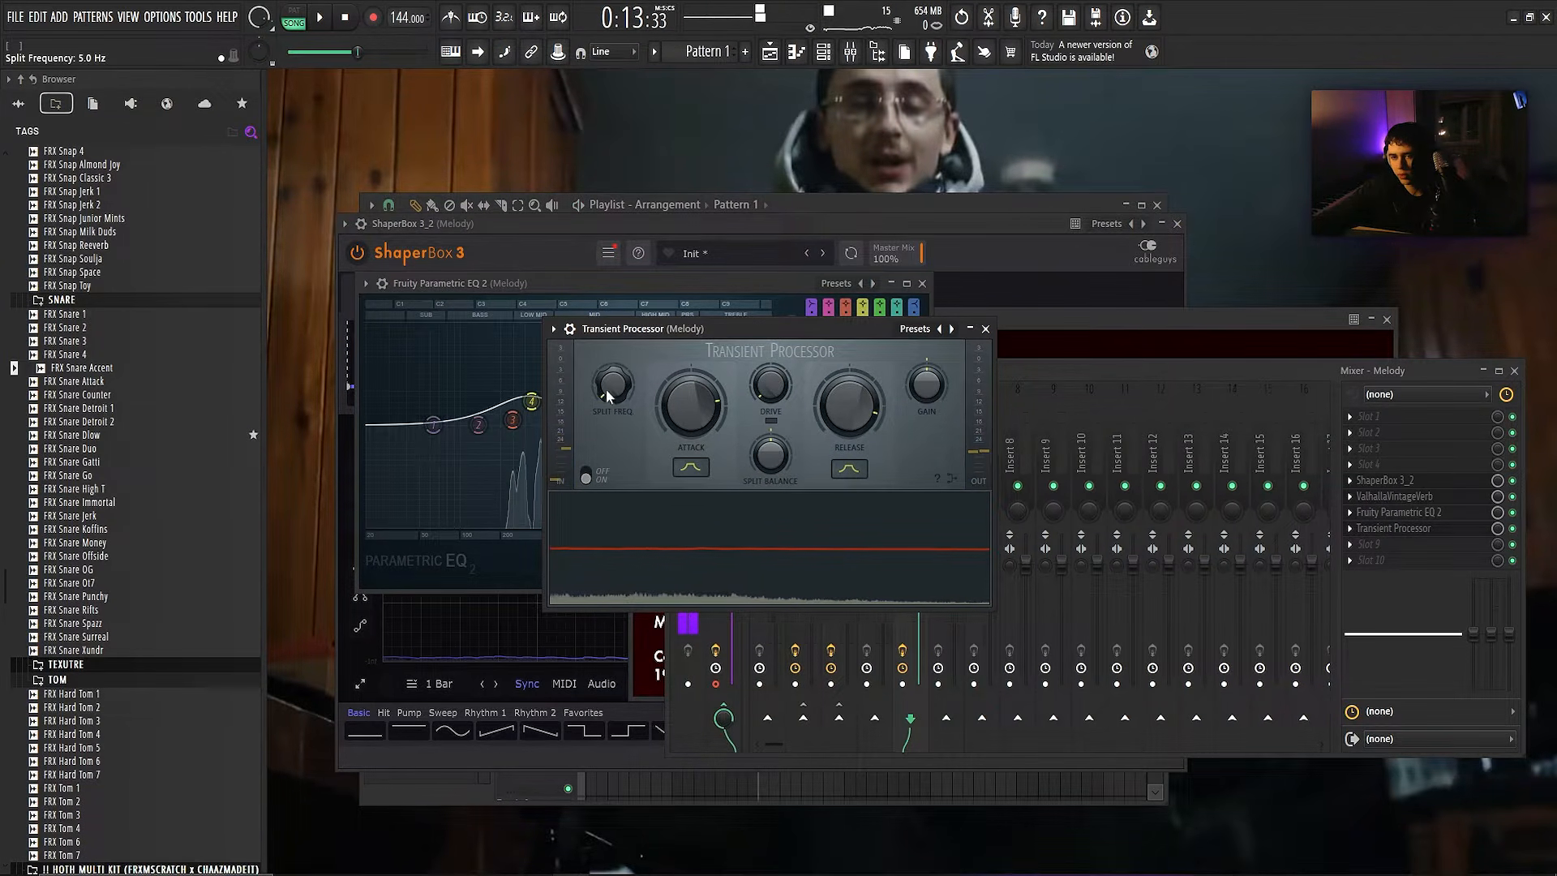
drag(733, 332, 734, 351)
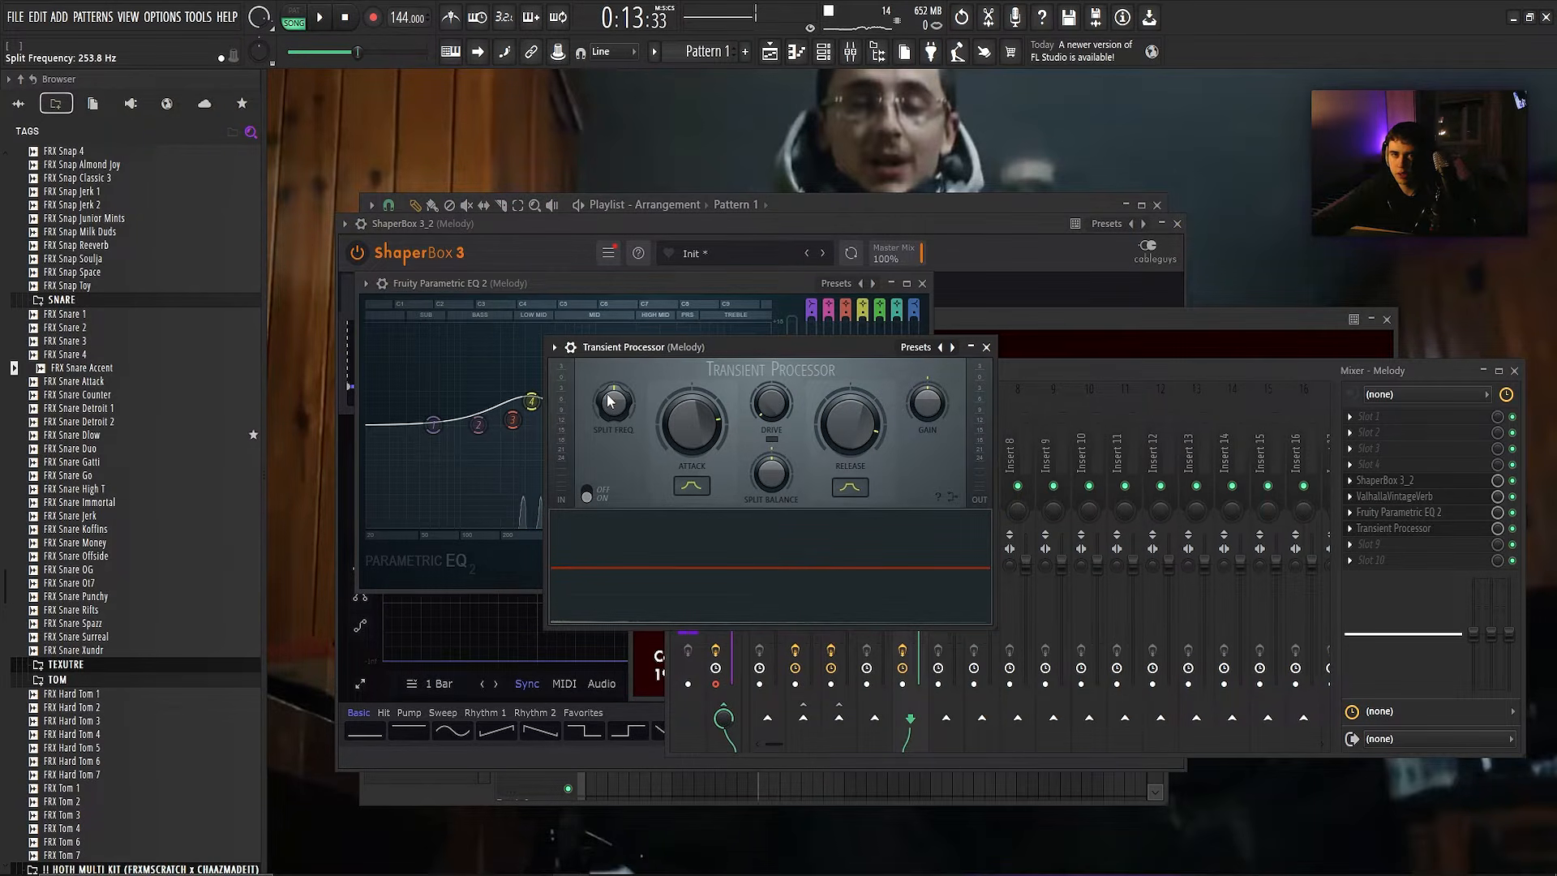
click(987, 347)
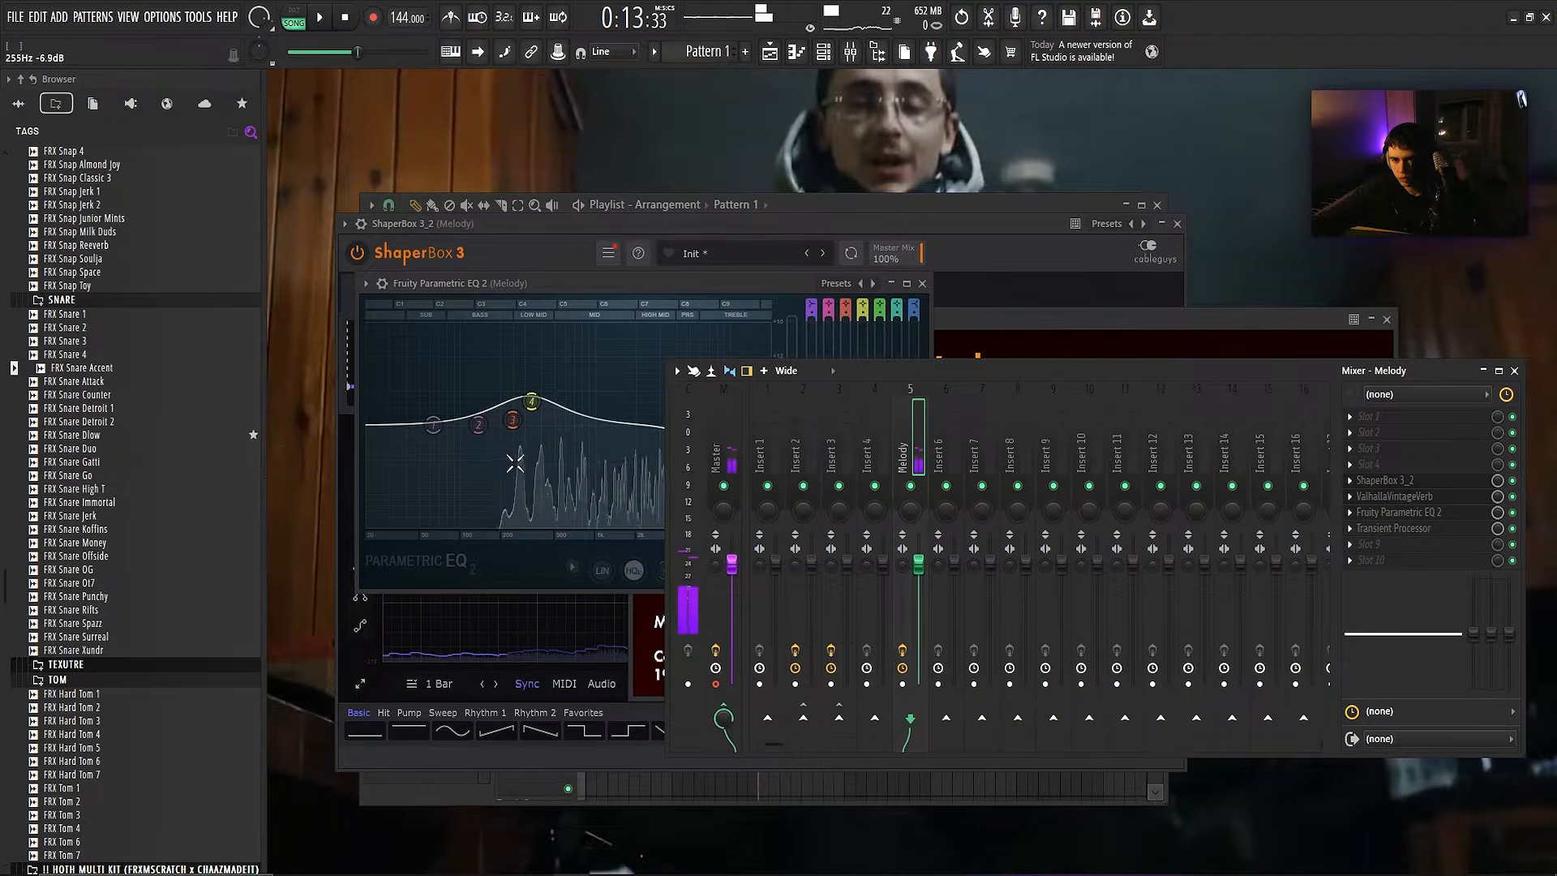
key(space)
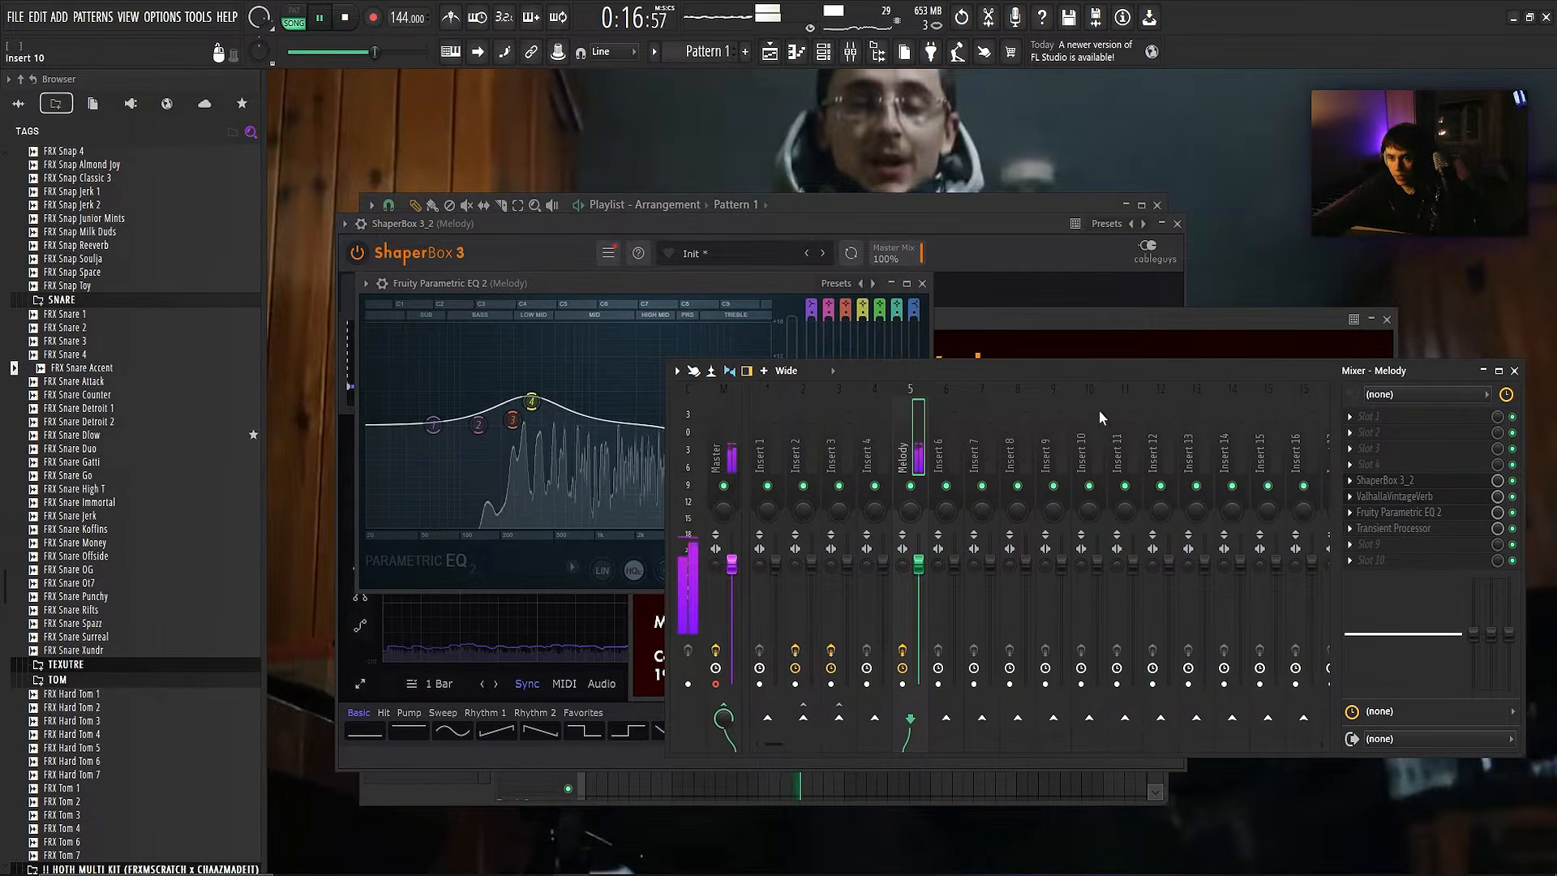
- Mark the first eight bars in the playlist and render them from the Master track to an audio clip
click(849, 52)
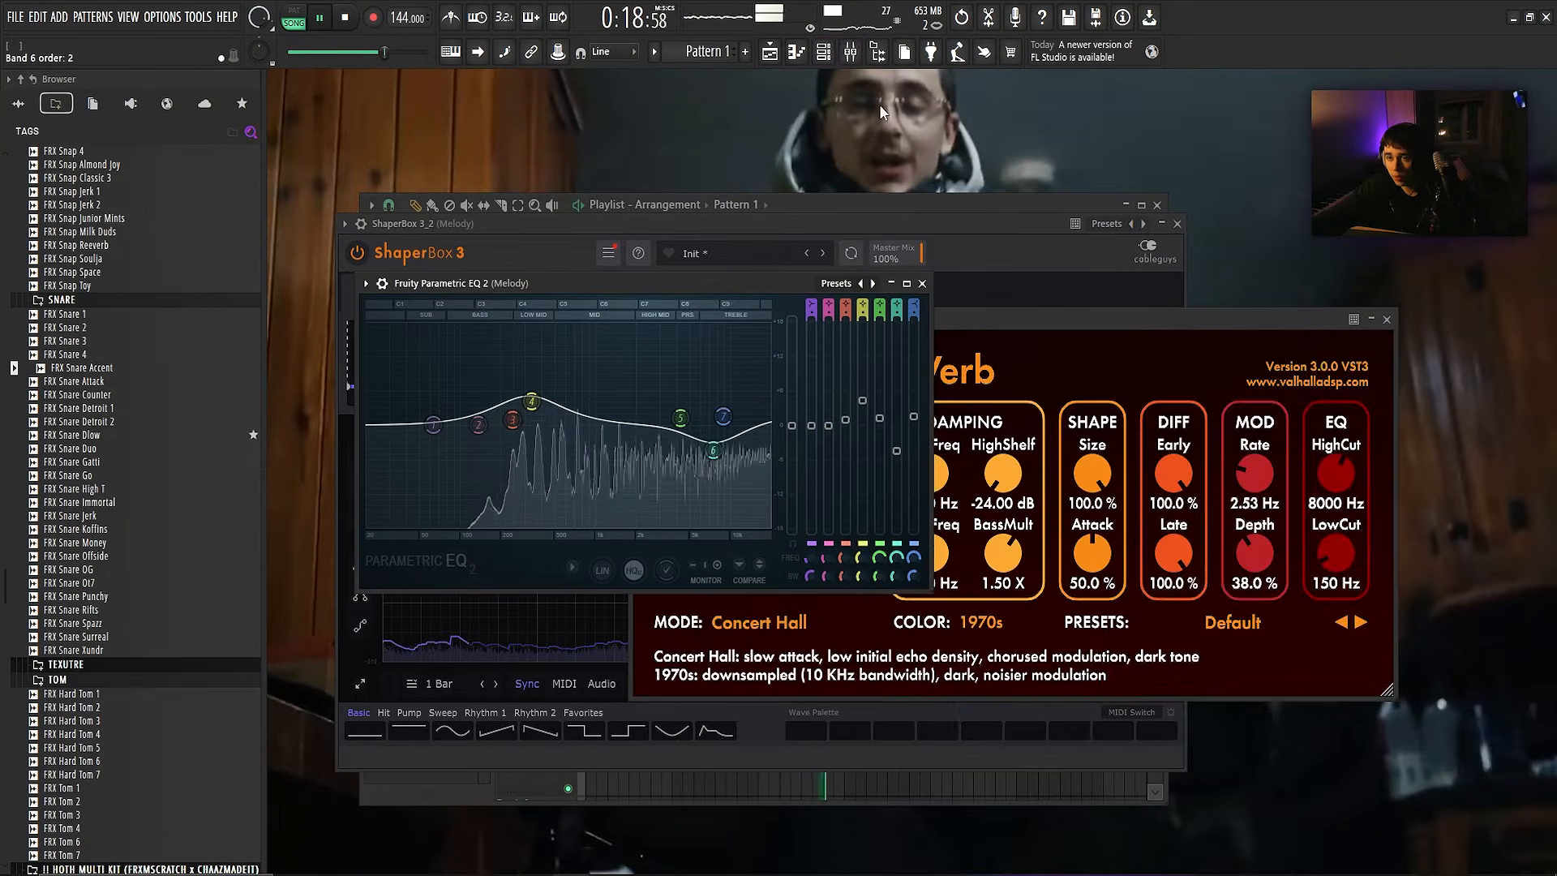
click(850, 52)
click(736, 421)
key(space)
click(769, 52)
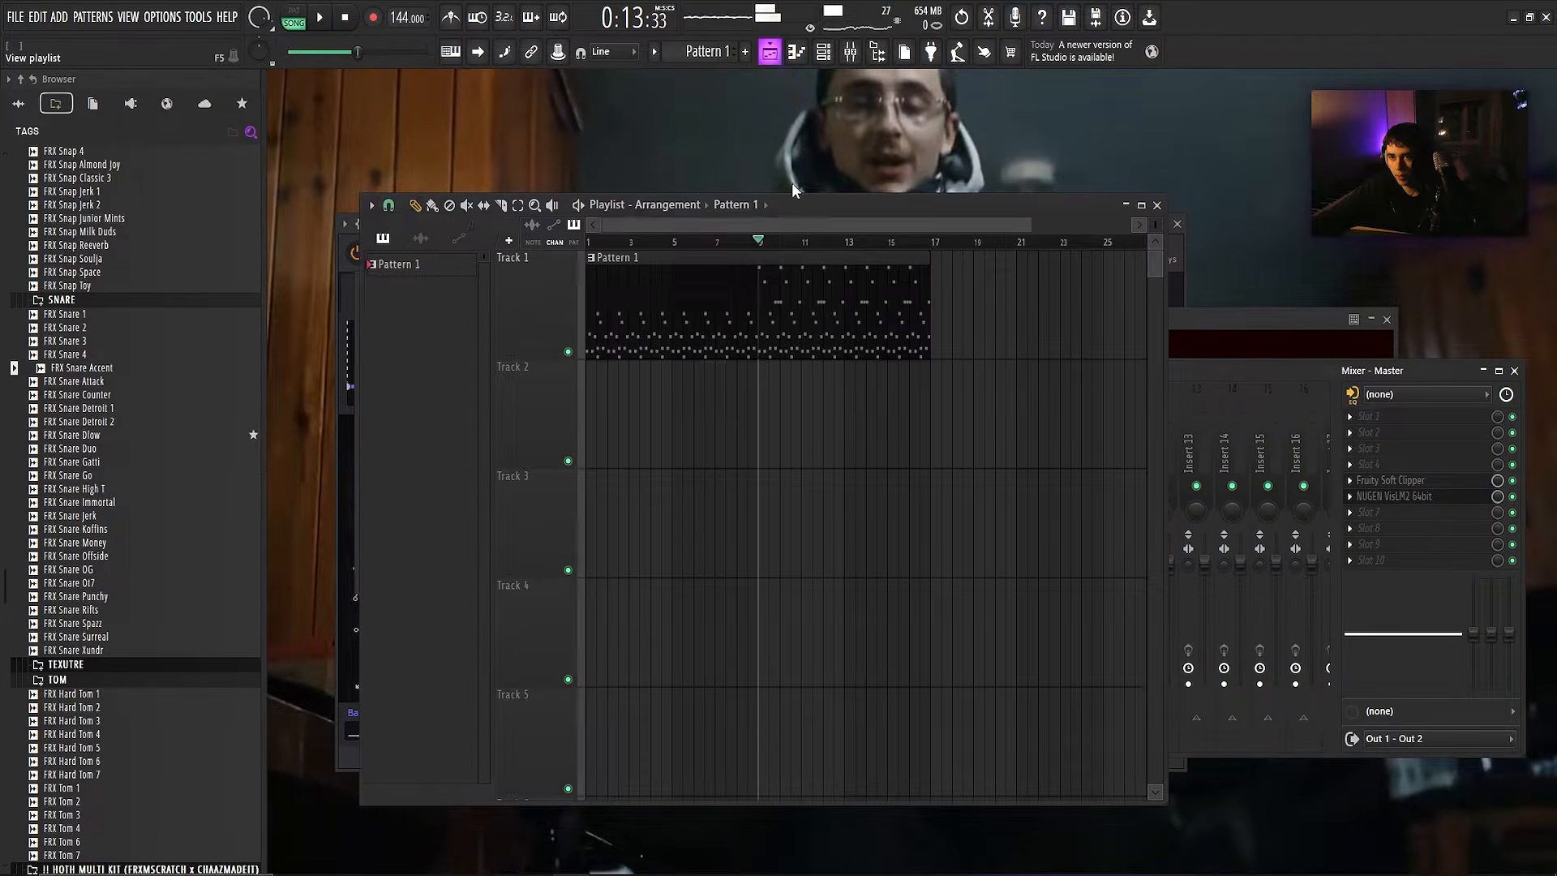
drag(757, 243, 588, 242)
click(850, 52)
key(alt+r)
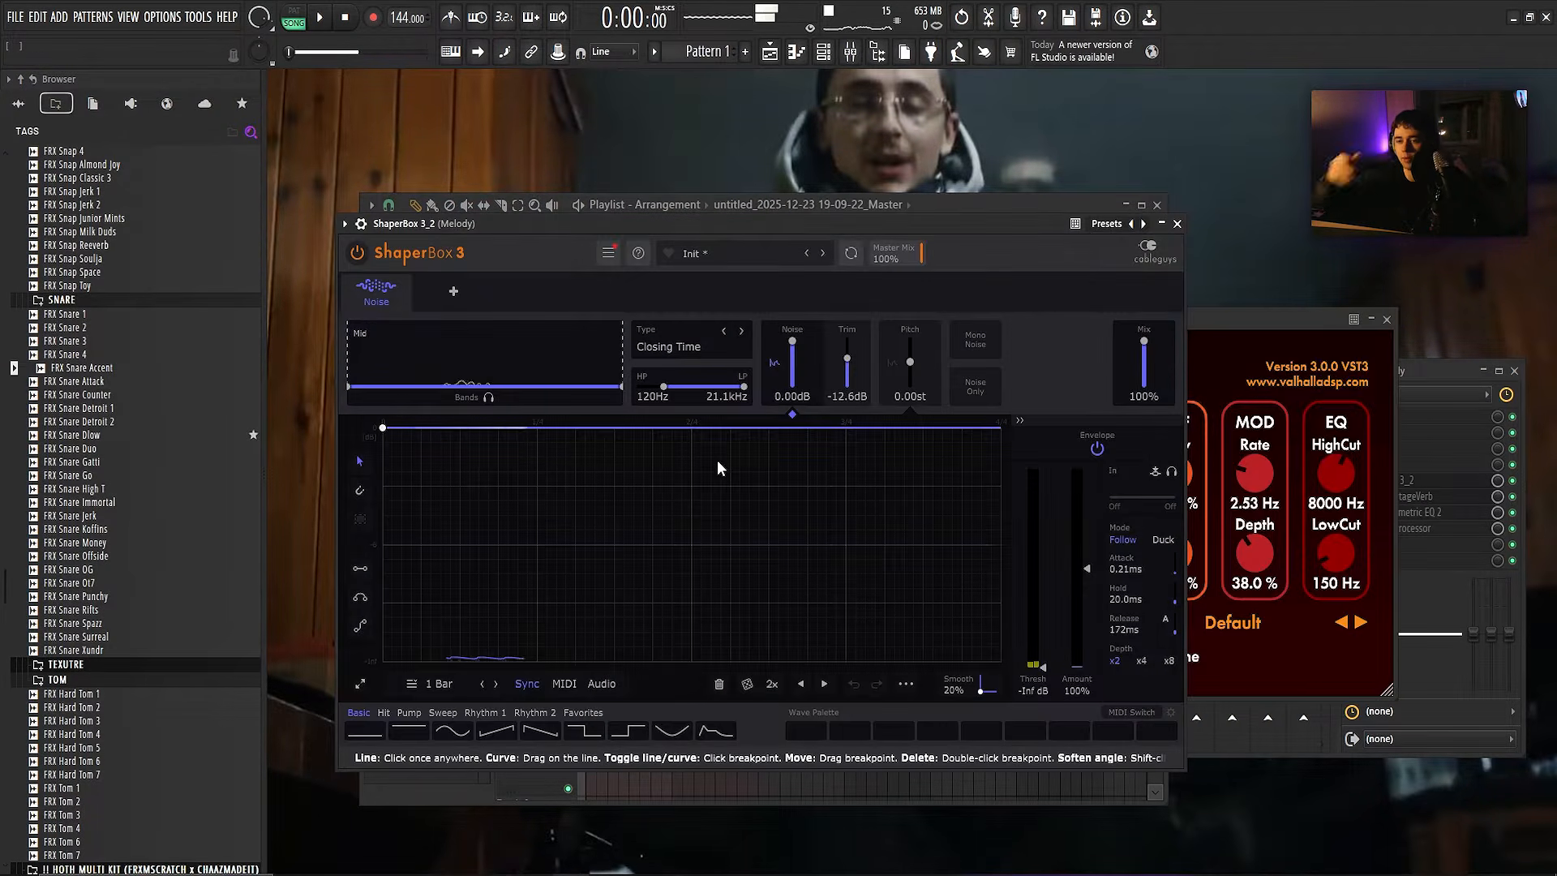
- Mark bars 9 to 17 in the playlist and render them from the Master track to a second audio clip
click(769, 51)
drag(758, 242, 947, 251)
click(850, 52)
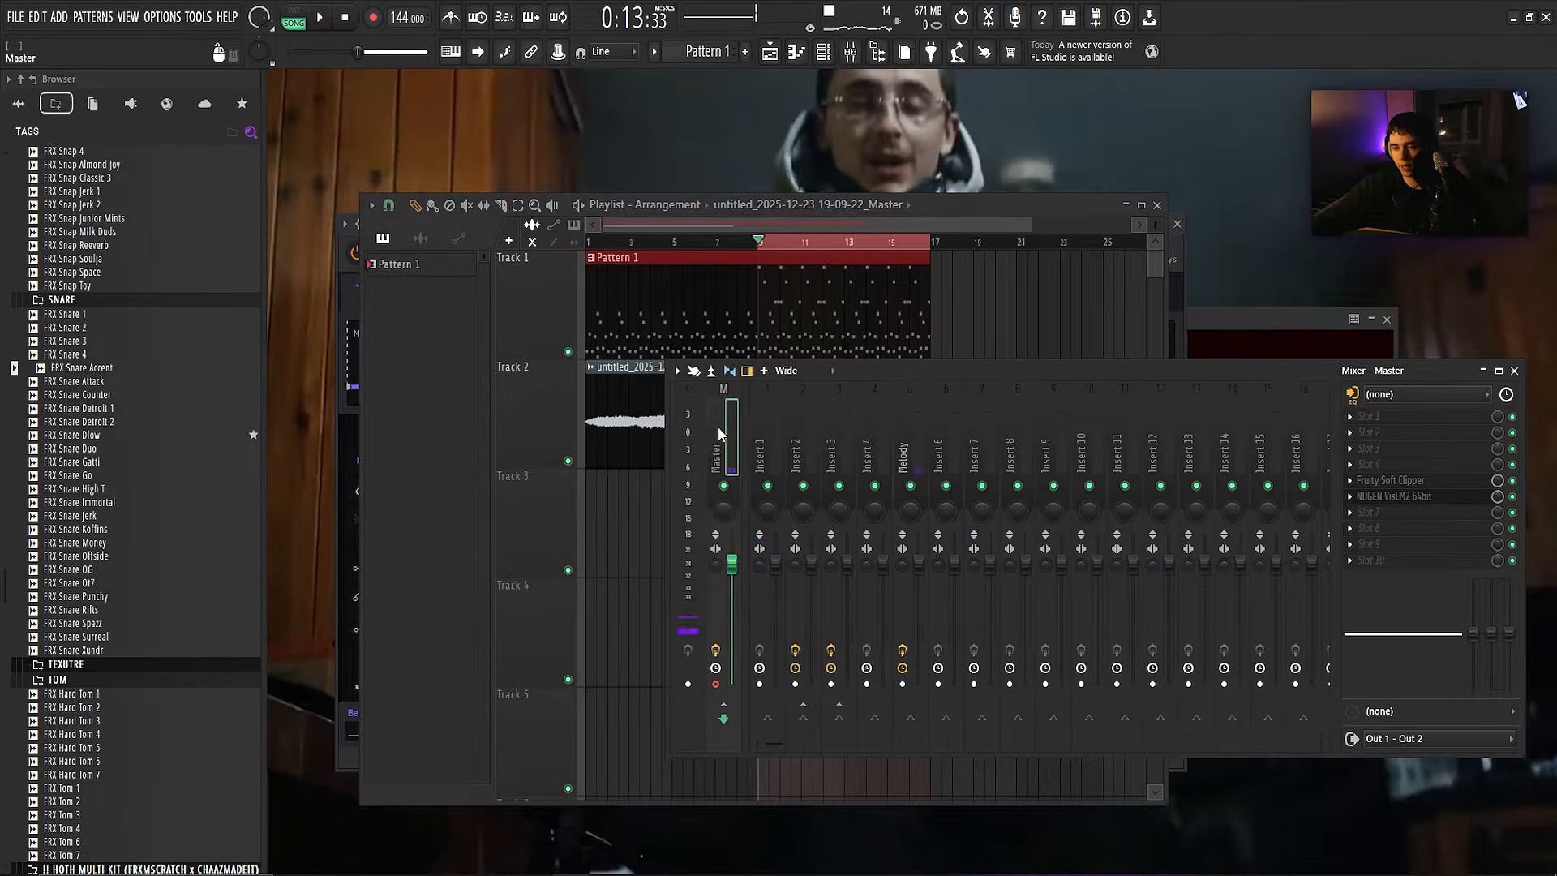
key(alt+r)
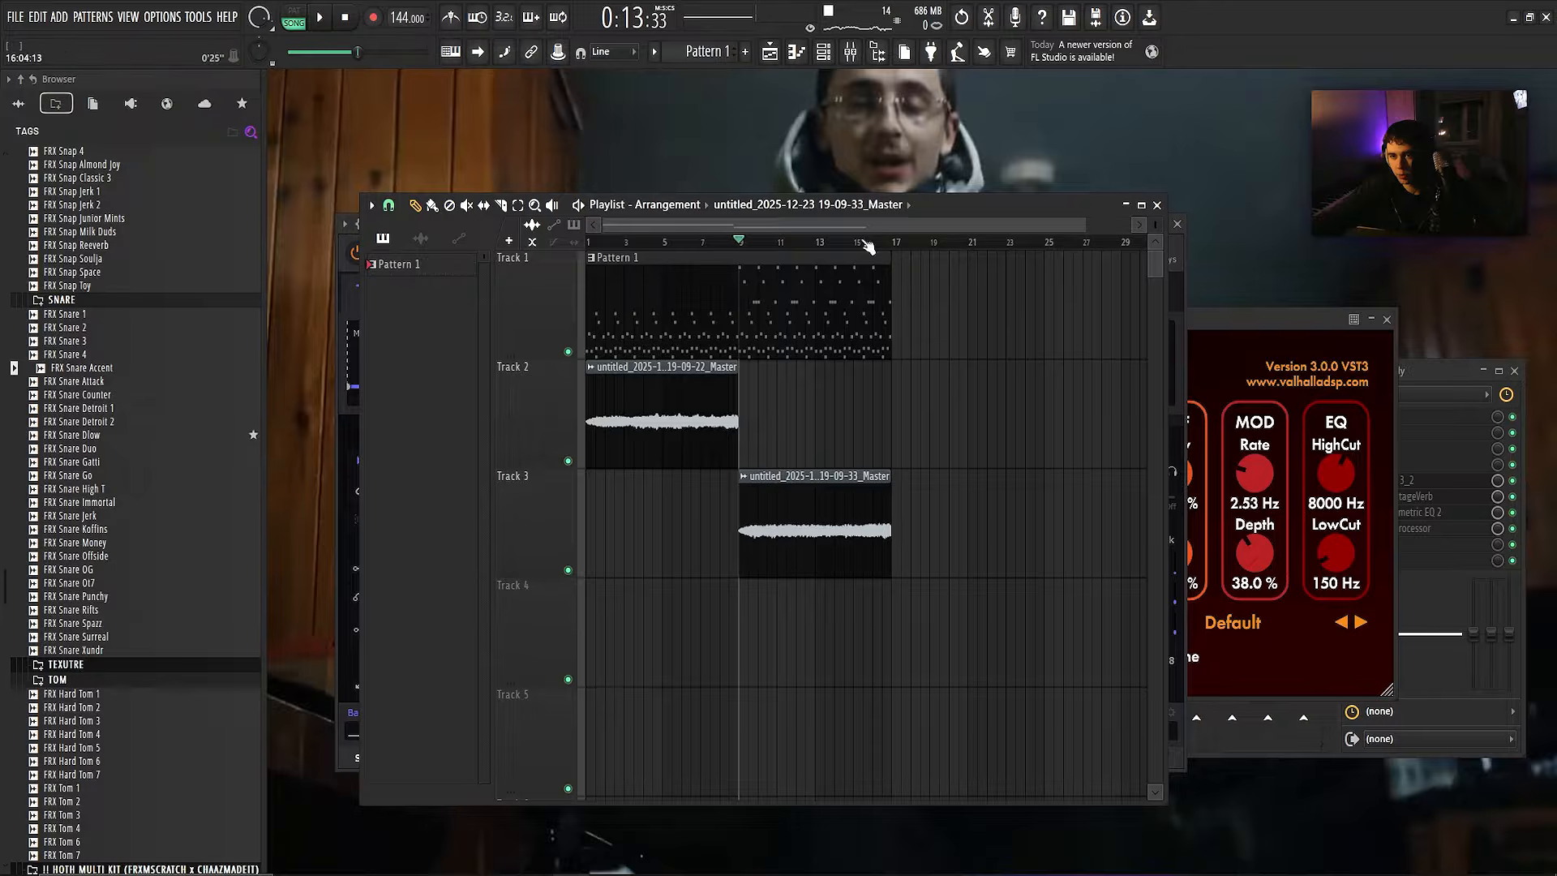
- Check the rendered melody clips on Tracks 2 and 3 and bring up the channel rack
click(687, 428)
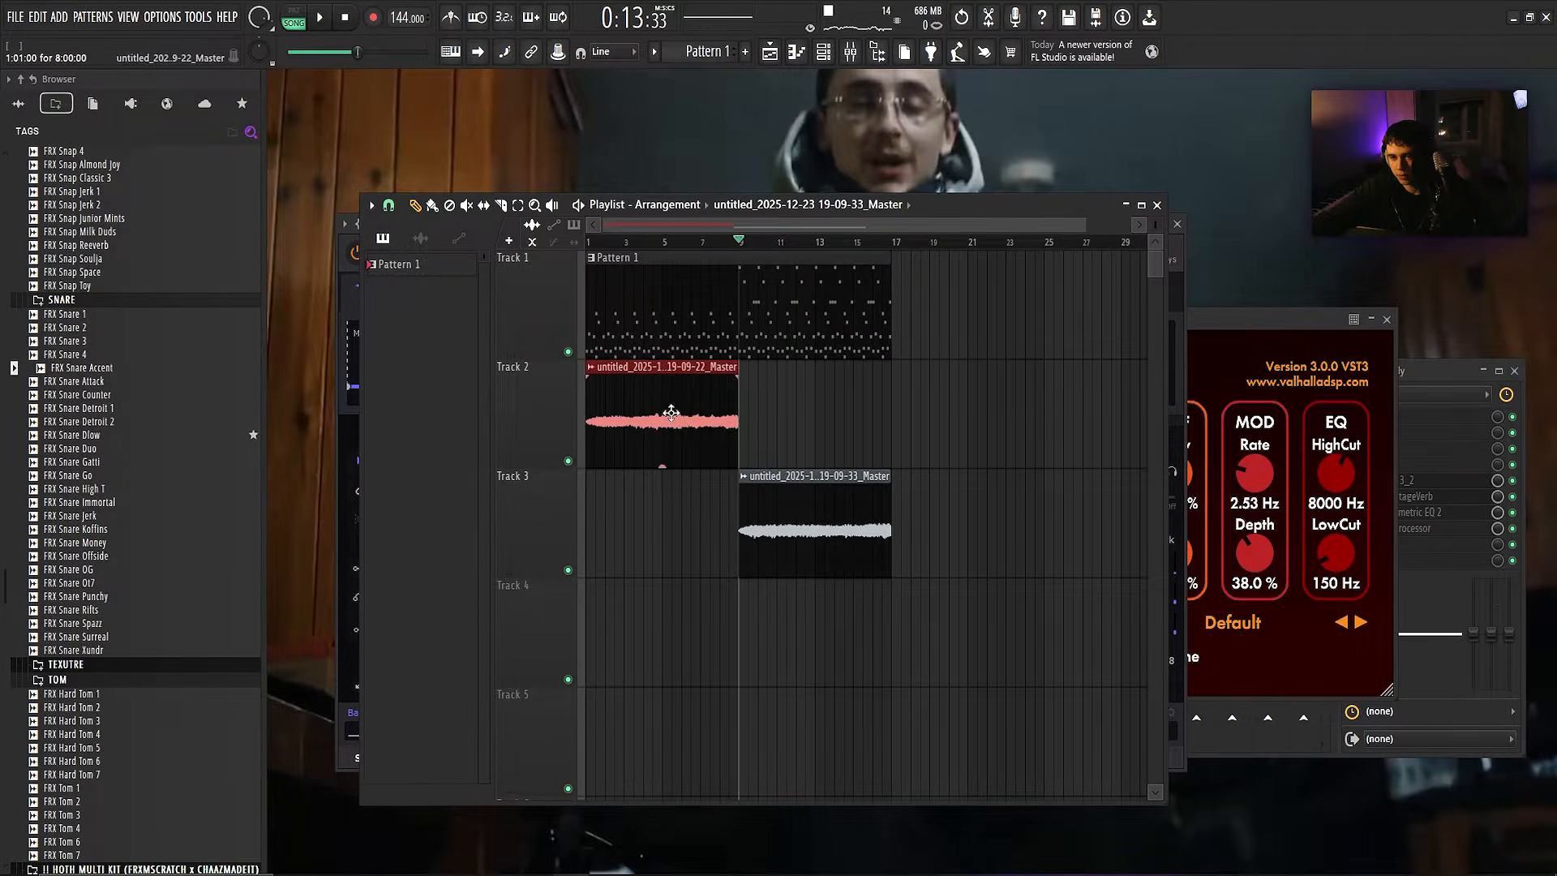
ctrl+click(753, 410)
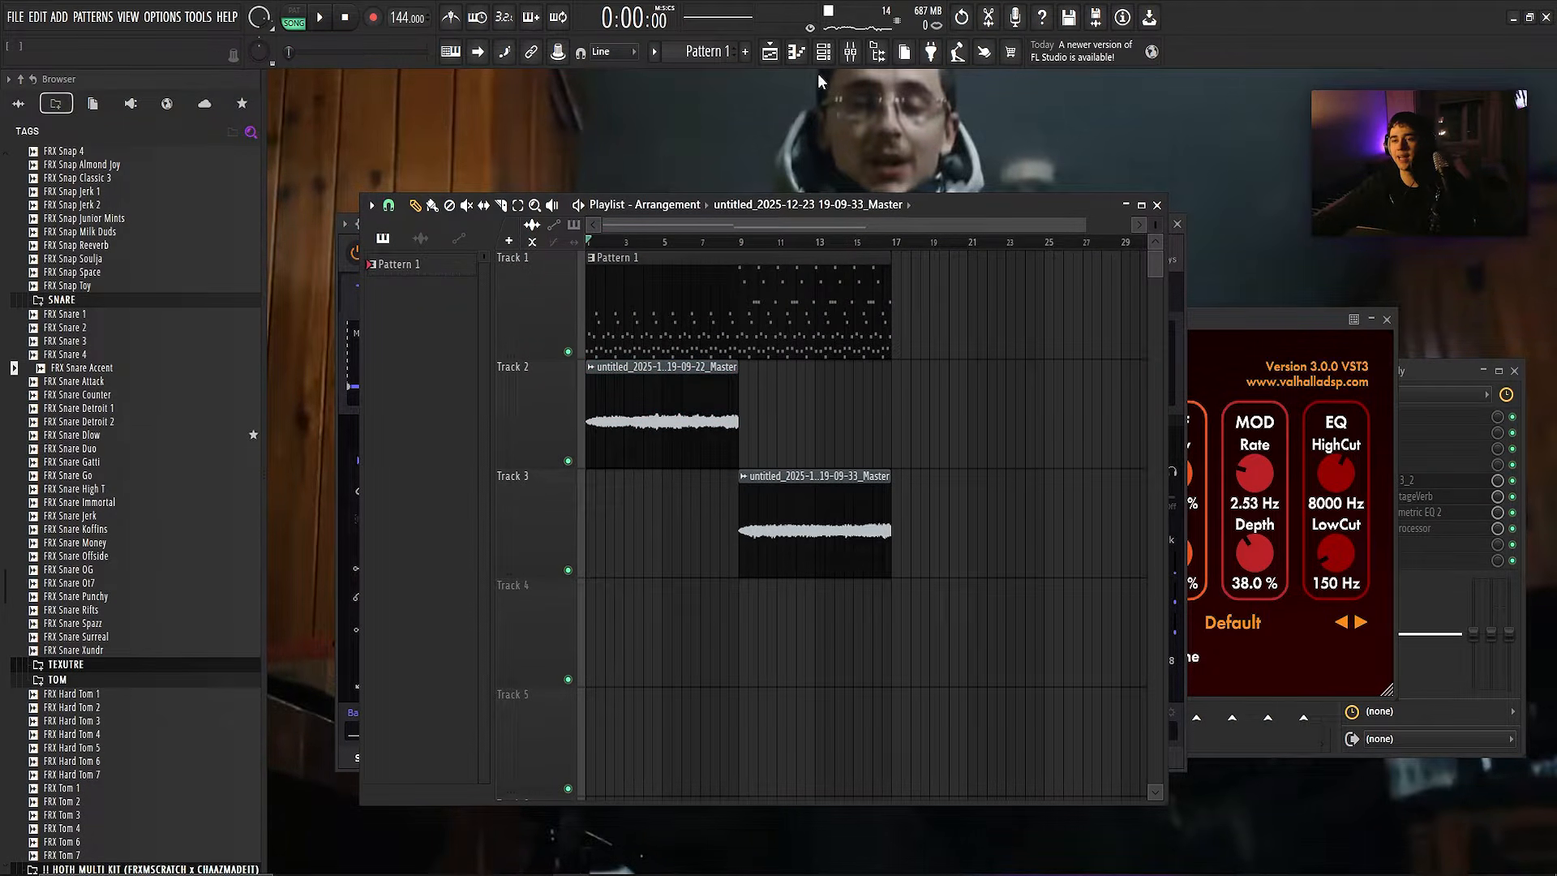
click(823, 51)
scroll(680, 356, down, 1)
click(927, 211)
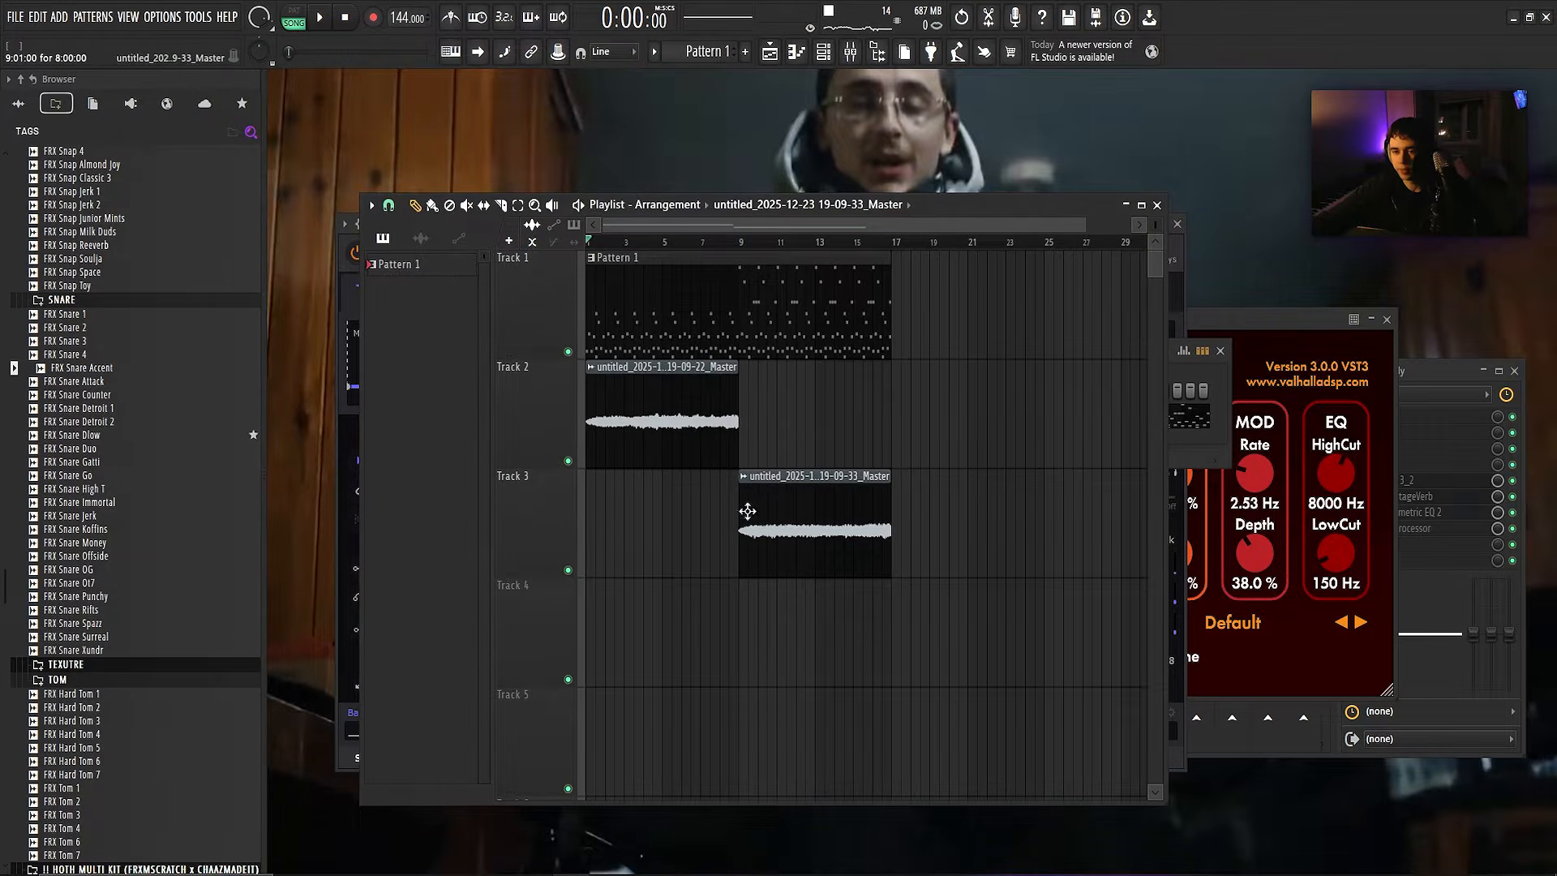
- Shorten the rendered clip on Track 2 to a length of 1:14:00 and duplicate it at bar 3
right_click(590, 420)
key(ctrl+z)
click(784, 396)
right_click(781, 396)
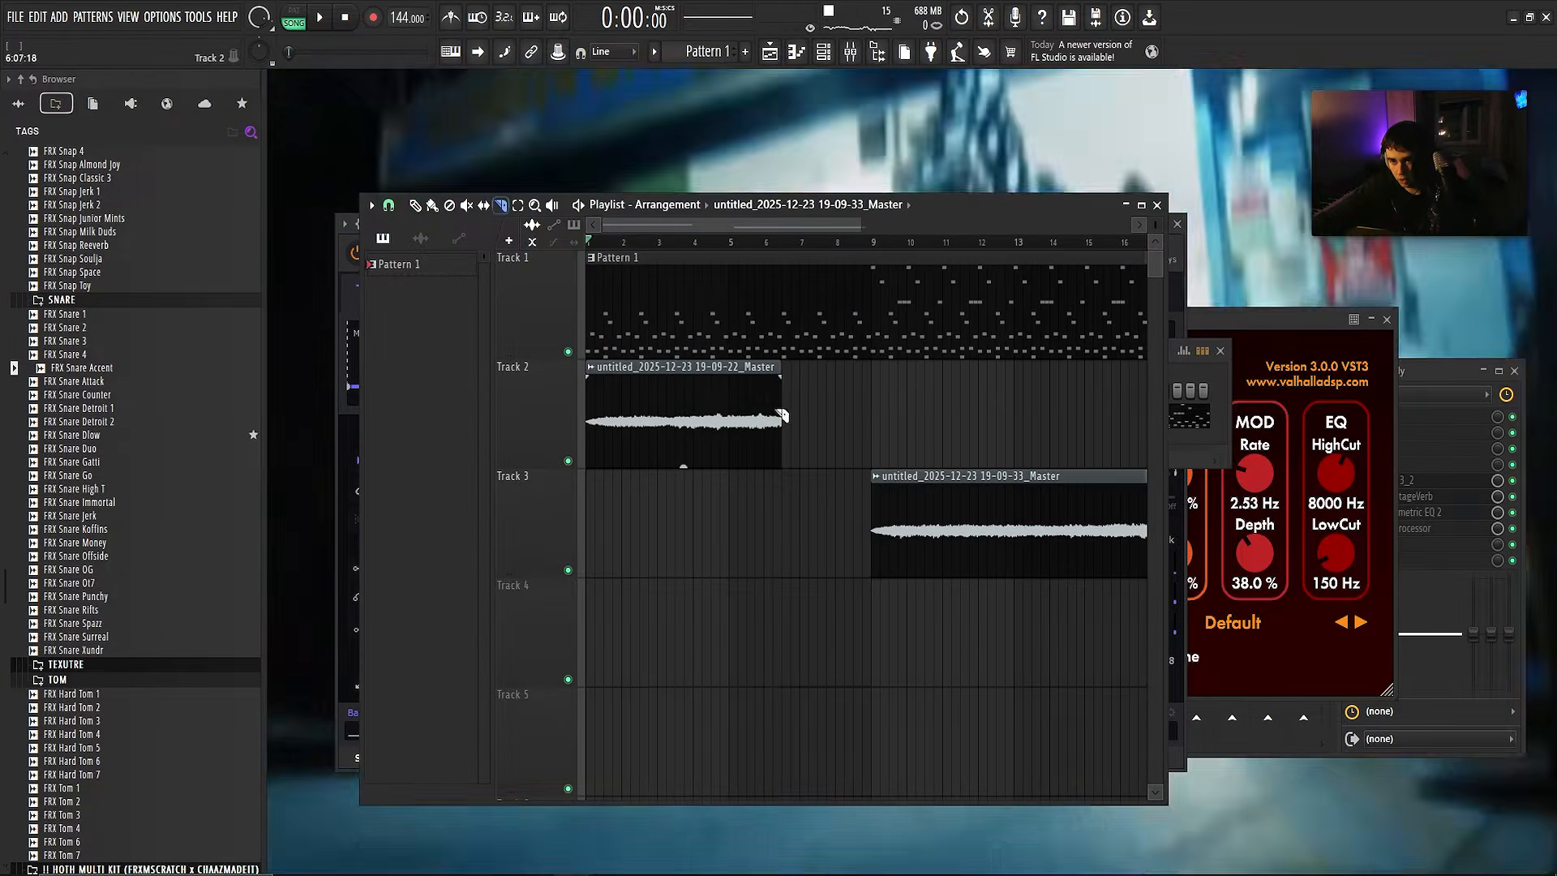
drag(780, 415, 661, 397)
scroll(736, 397, down, 2)
key(ctrl+b)
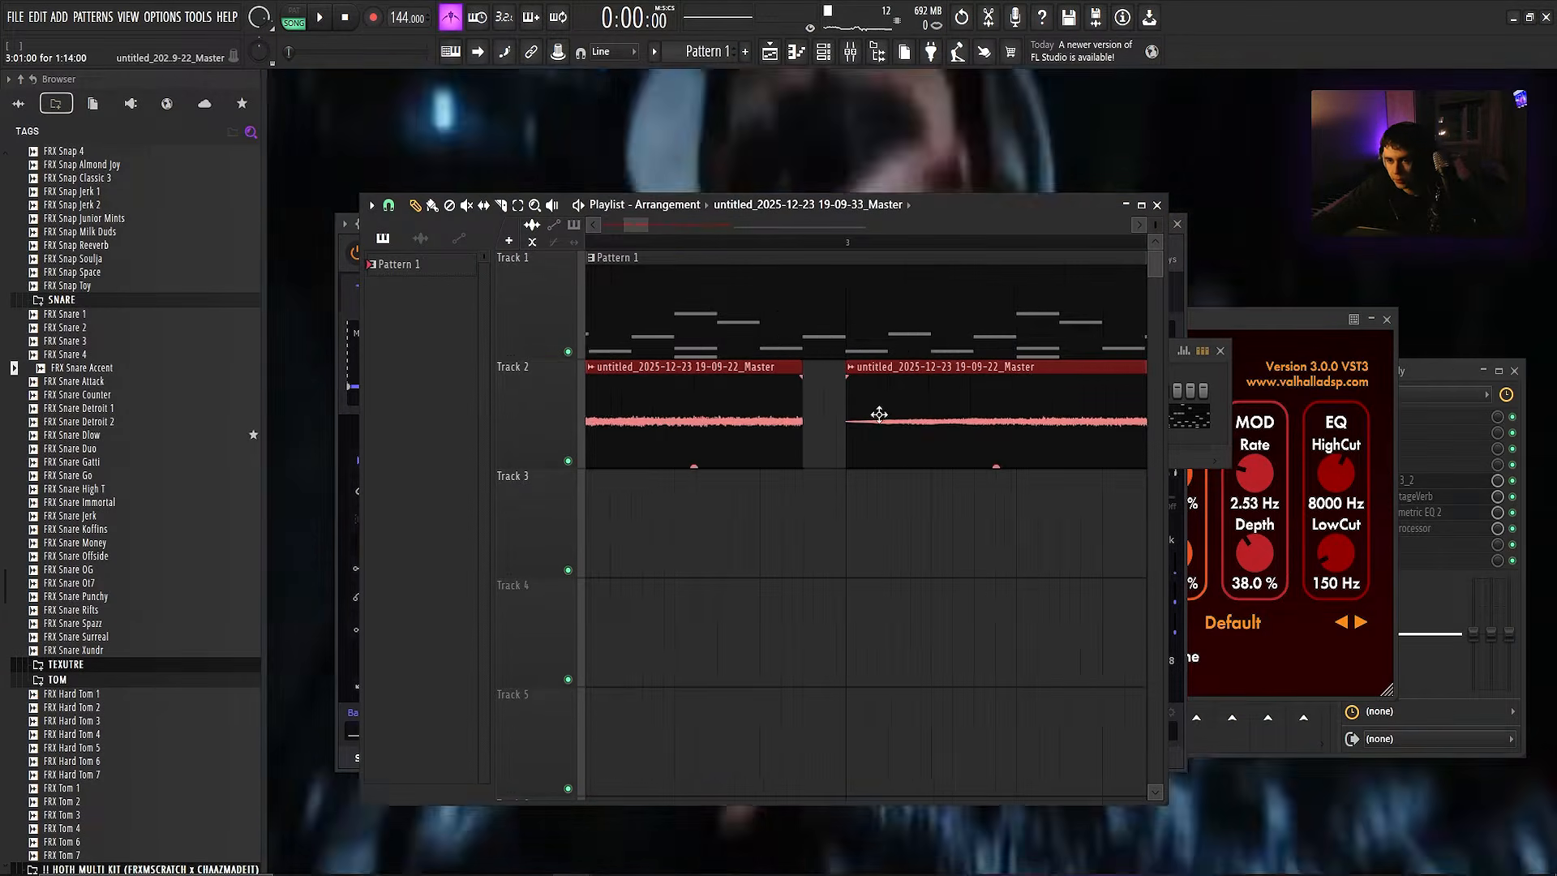
- Play the repeated Track 2 clips with the slip tool active and examine the waveform around the gap before bar 3
key(space)
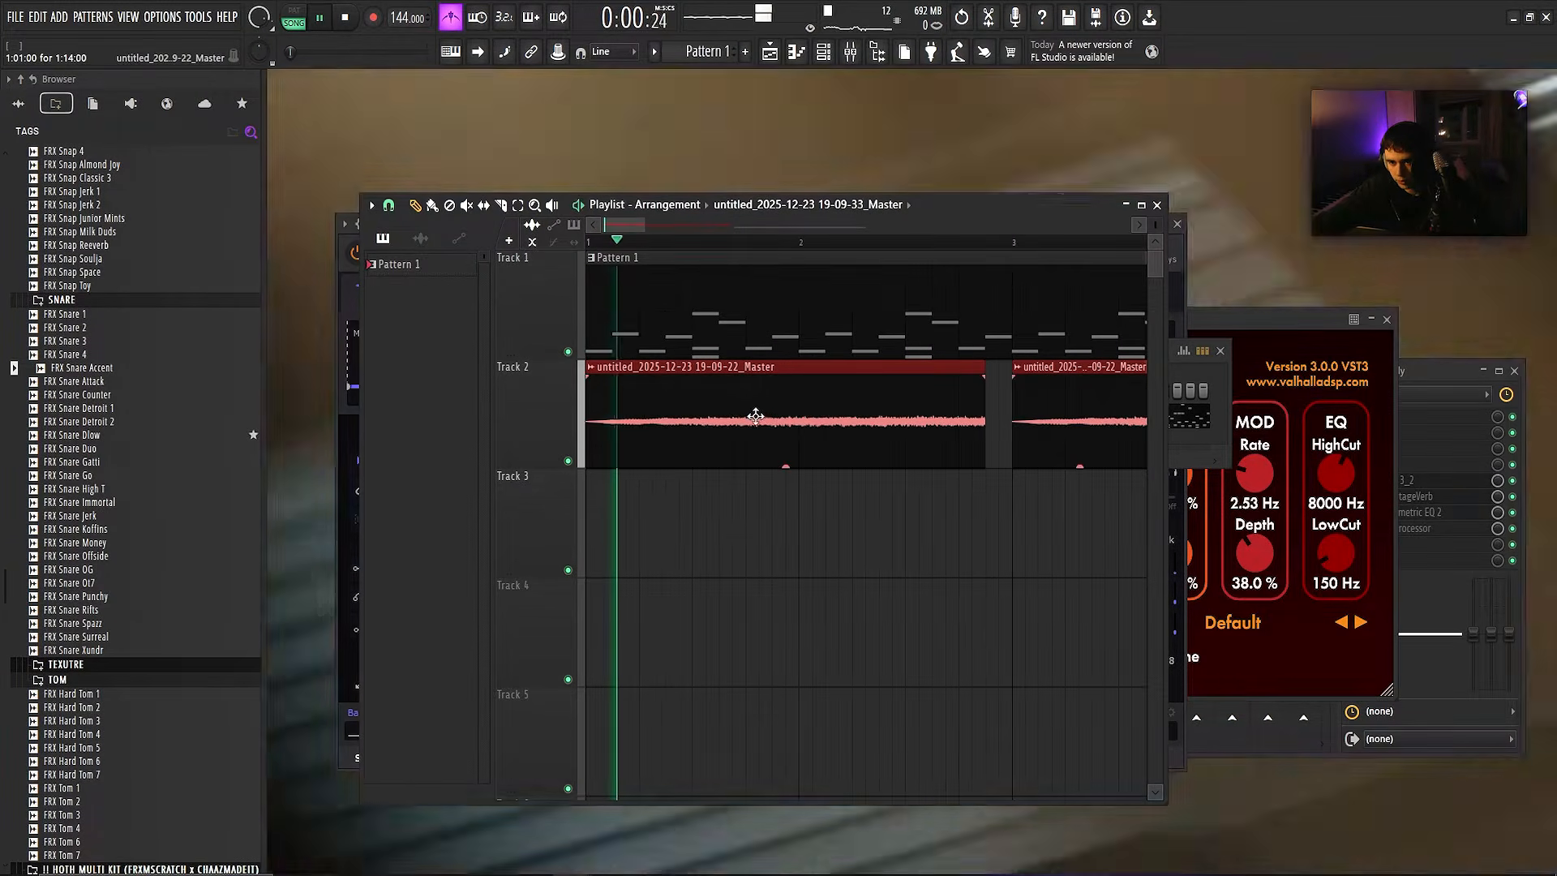
scroll(805, 431, up, 3)
key(s)
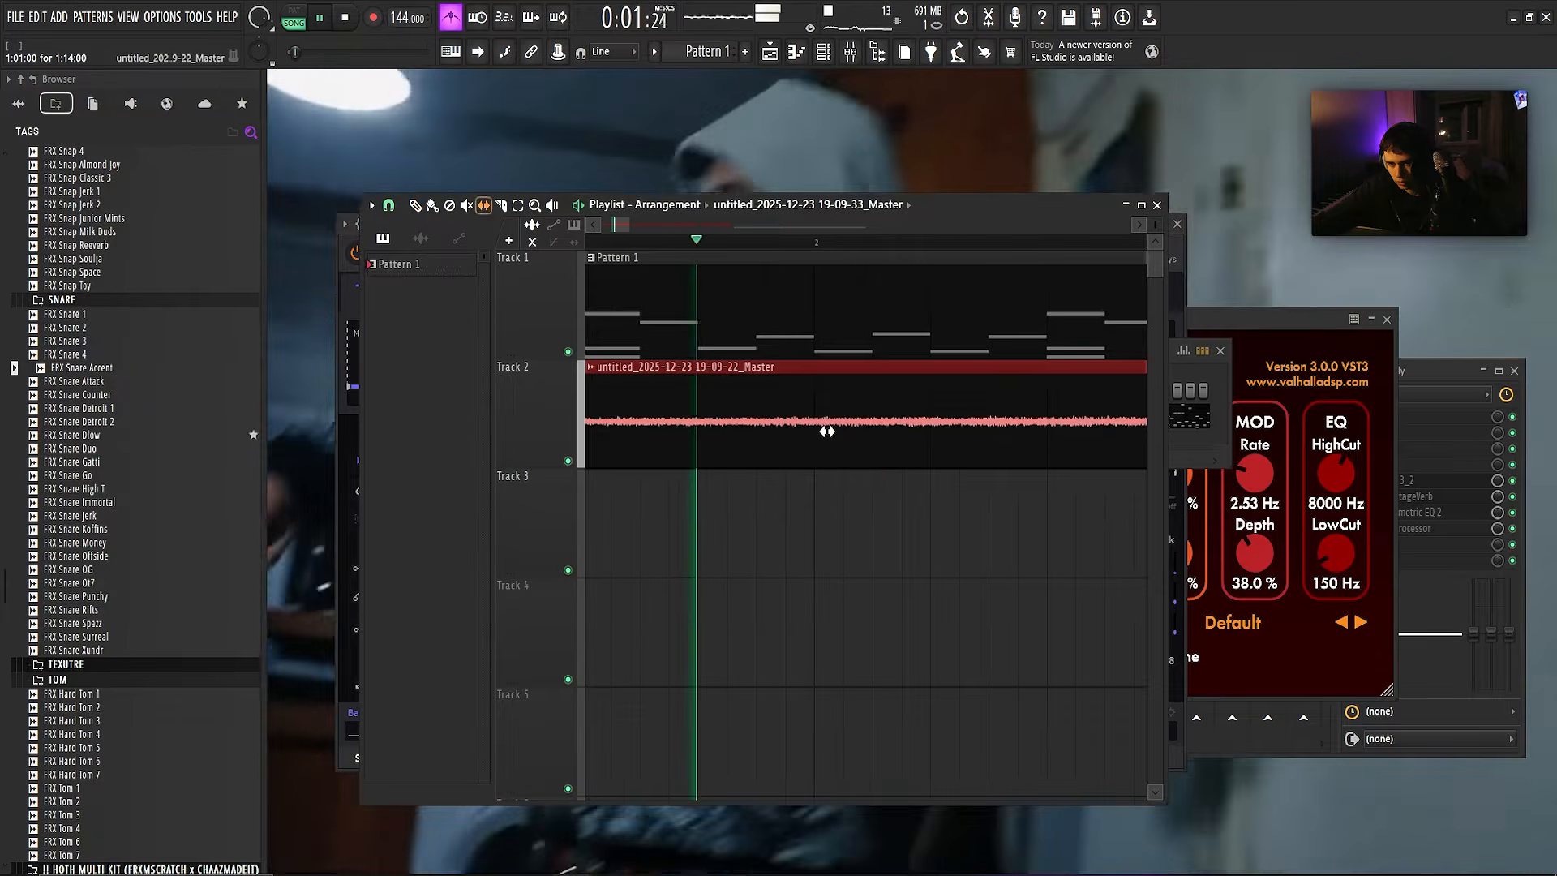
key(space)
key(space)
scroll(804, 397, down, 3)
scroll(758, 410, up, 4)
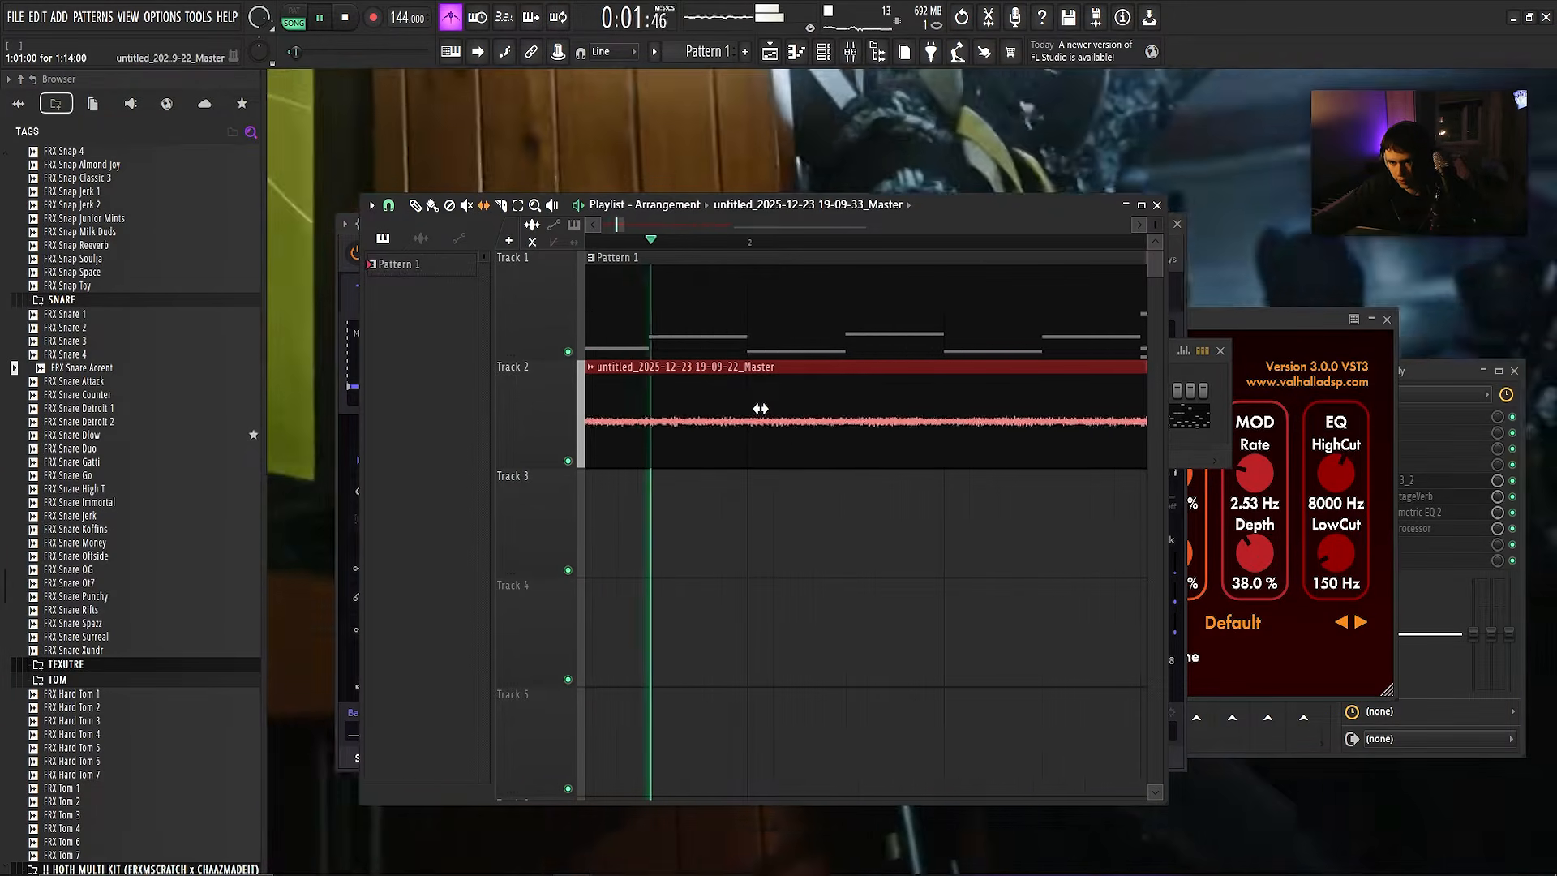
scroll(737, 404, down, 2)
scroll(740, 406, down, 4)
scroll(770, 410, up, 3)
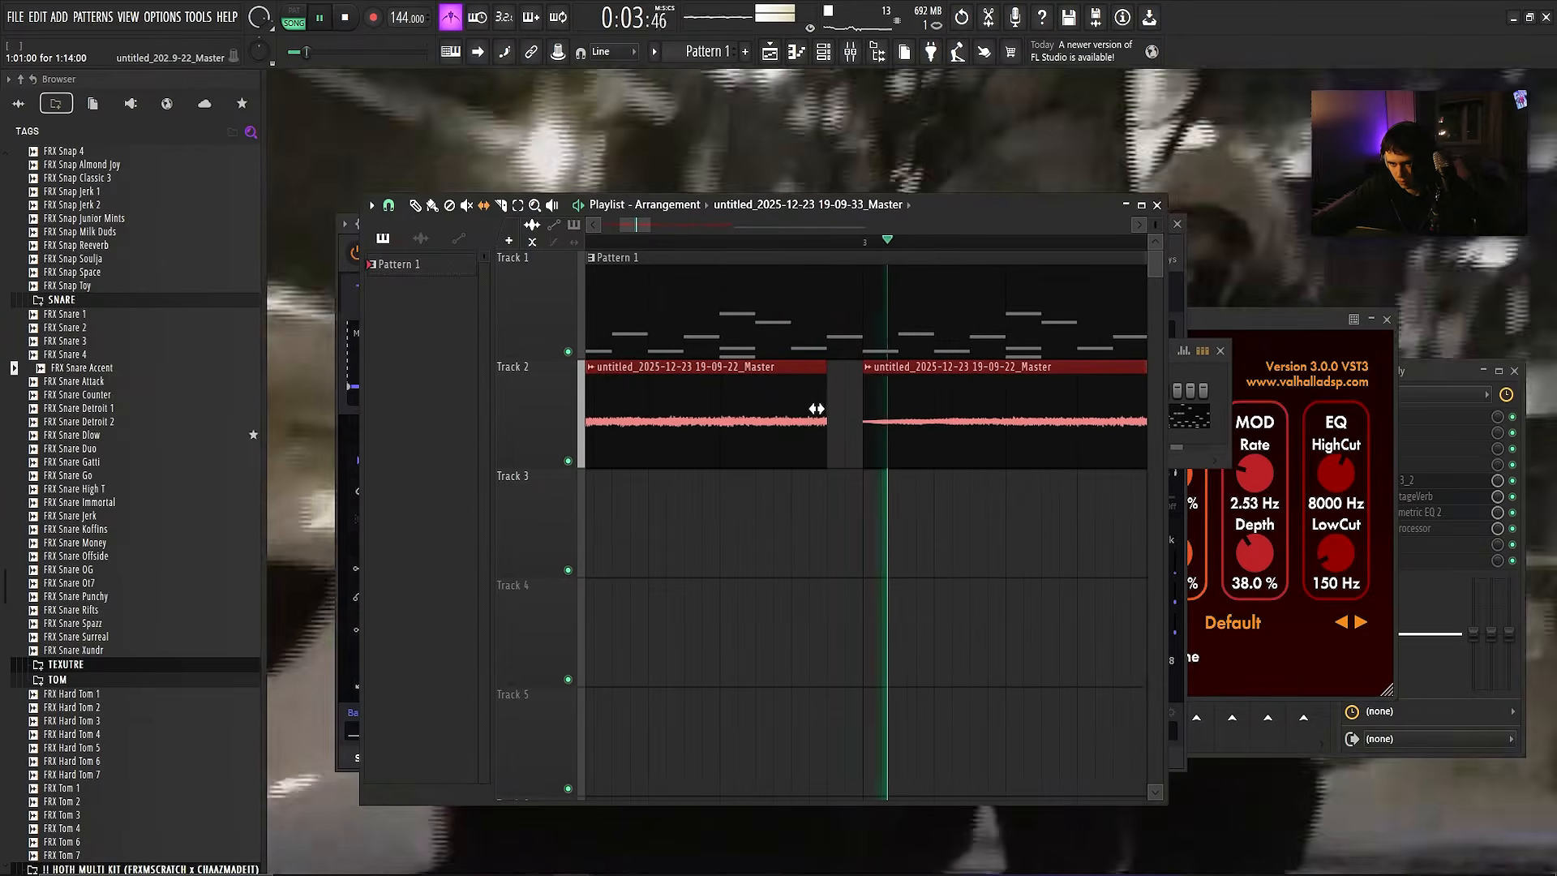
scroll(845, 428, up, 3)
scroll(757, 407, up, 2)
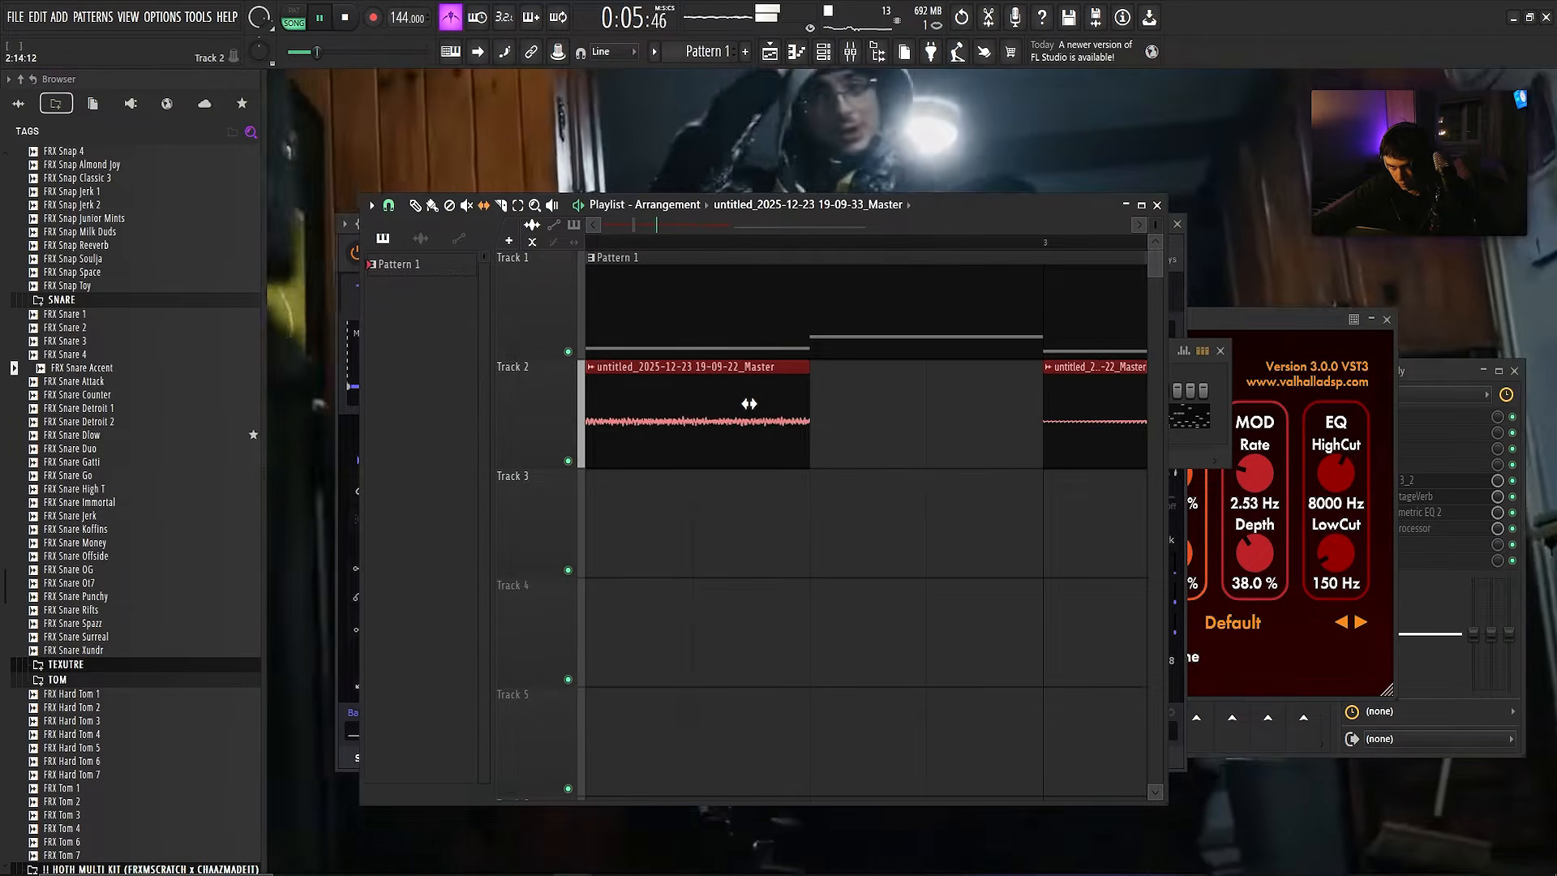
scroll(711, 362, down, 4)
scroll(777, 419, up, 1)
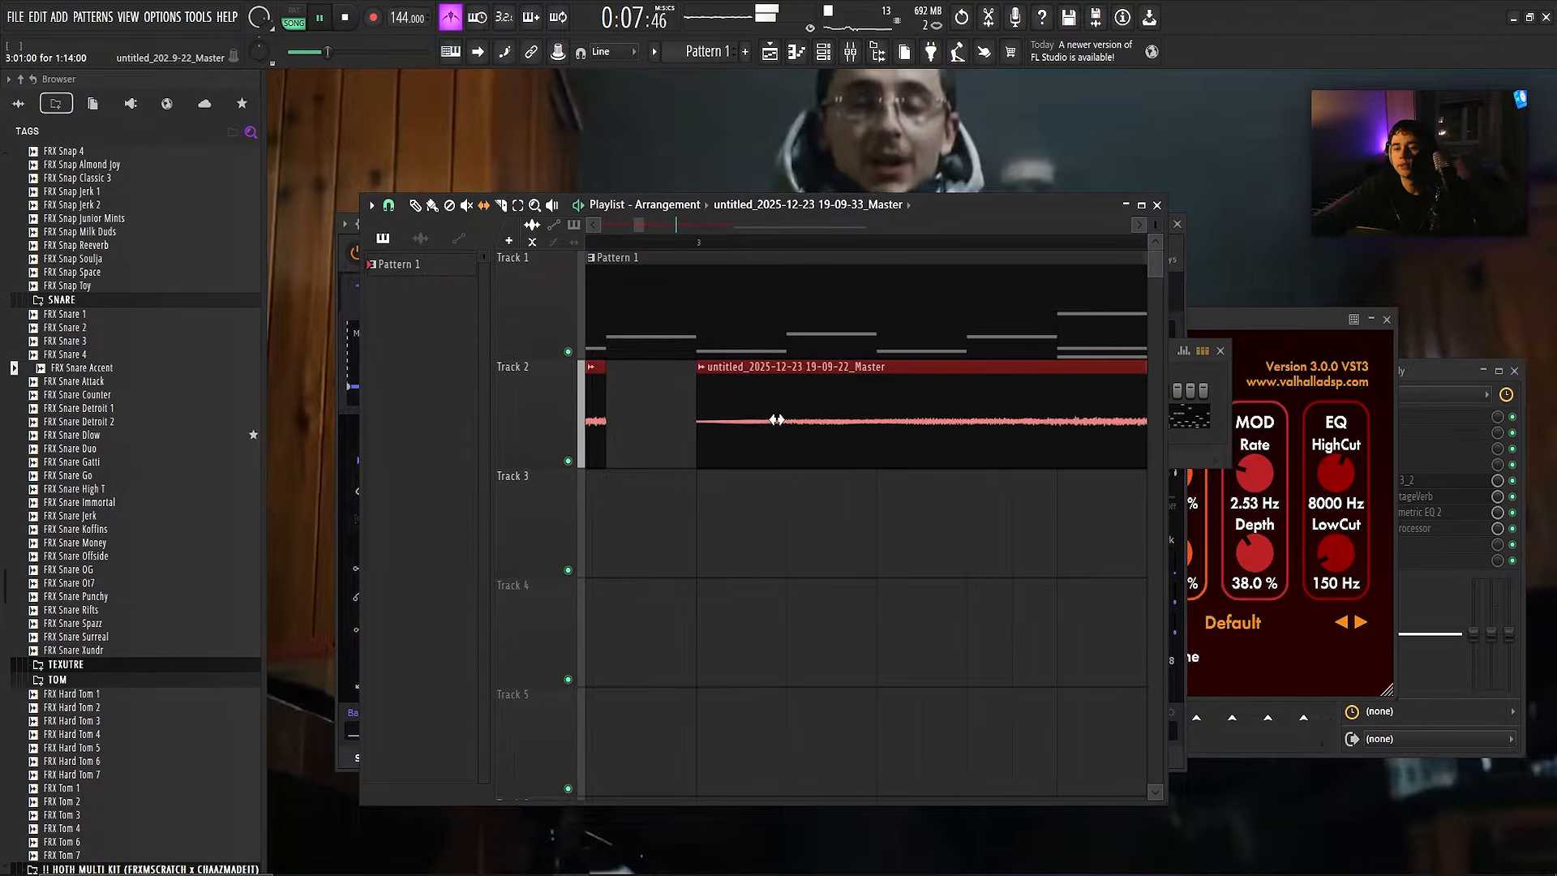
- Repeat the shortened rendered clip on Track 2 every two bars up to bar 9
scroll(773, 411, down, 7)
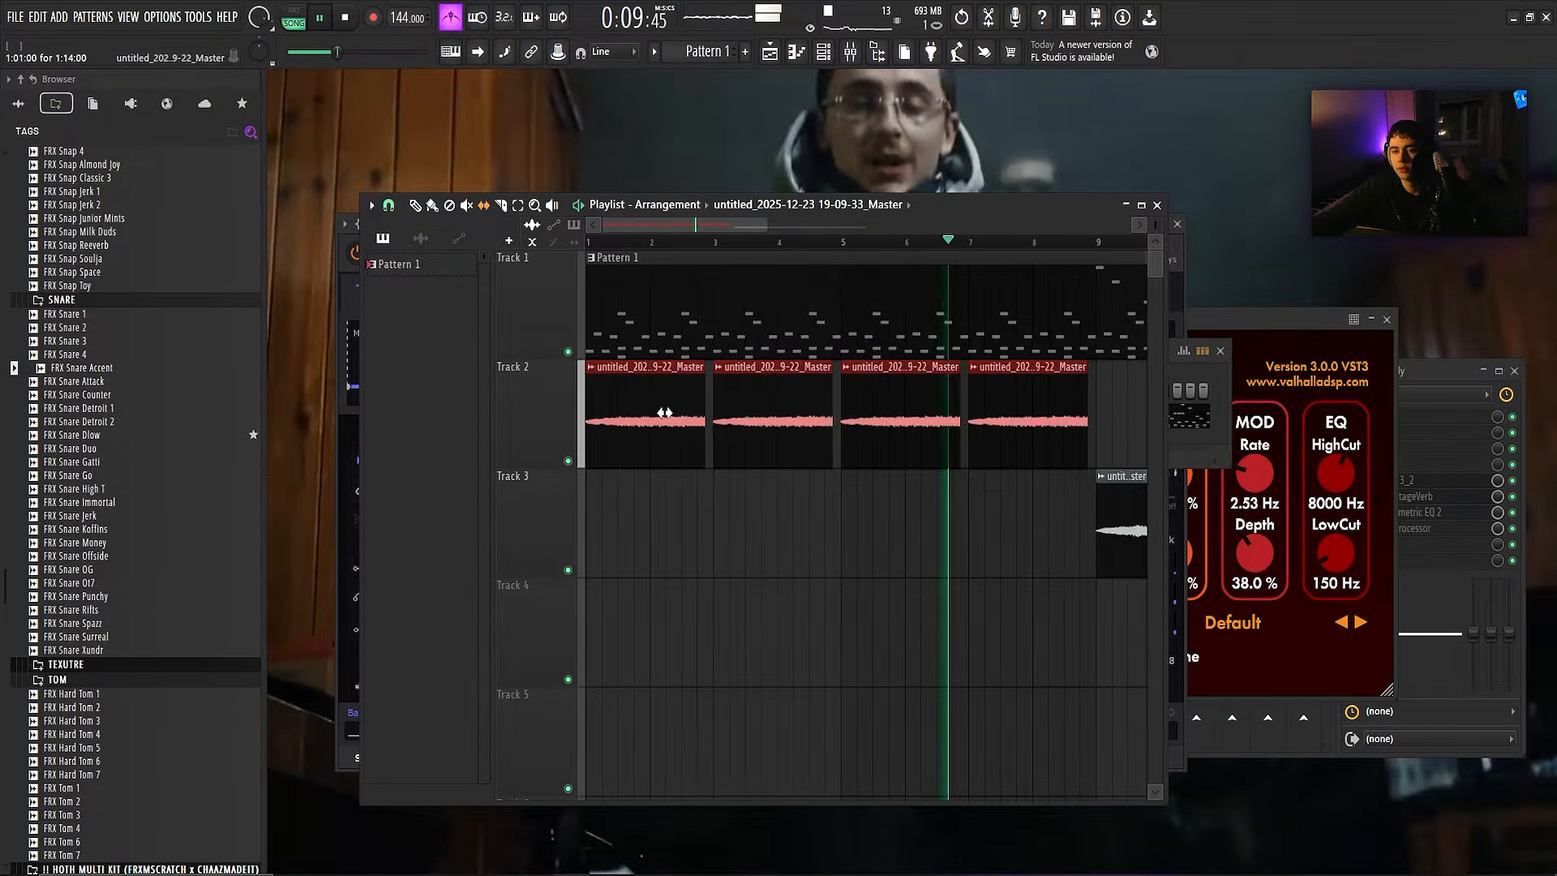
key(ctrl+d)
scroll(714, 460, up, 3)
- Place the second rendered clip on Track 2 from bar 9, shortened to 1:14:00 and repeated every two bars
click(416, 205)
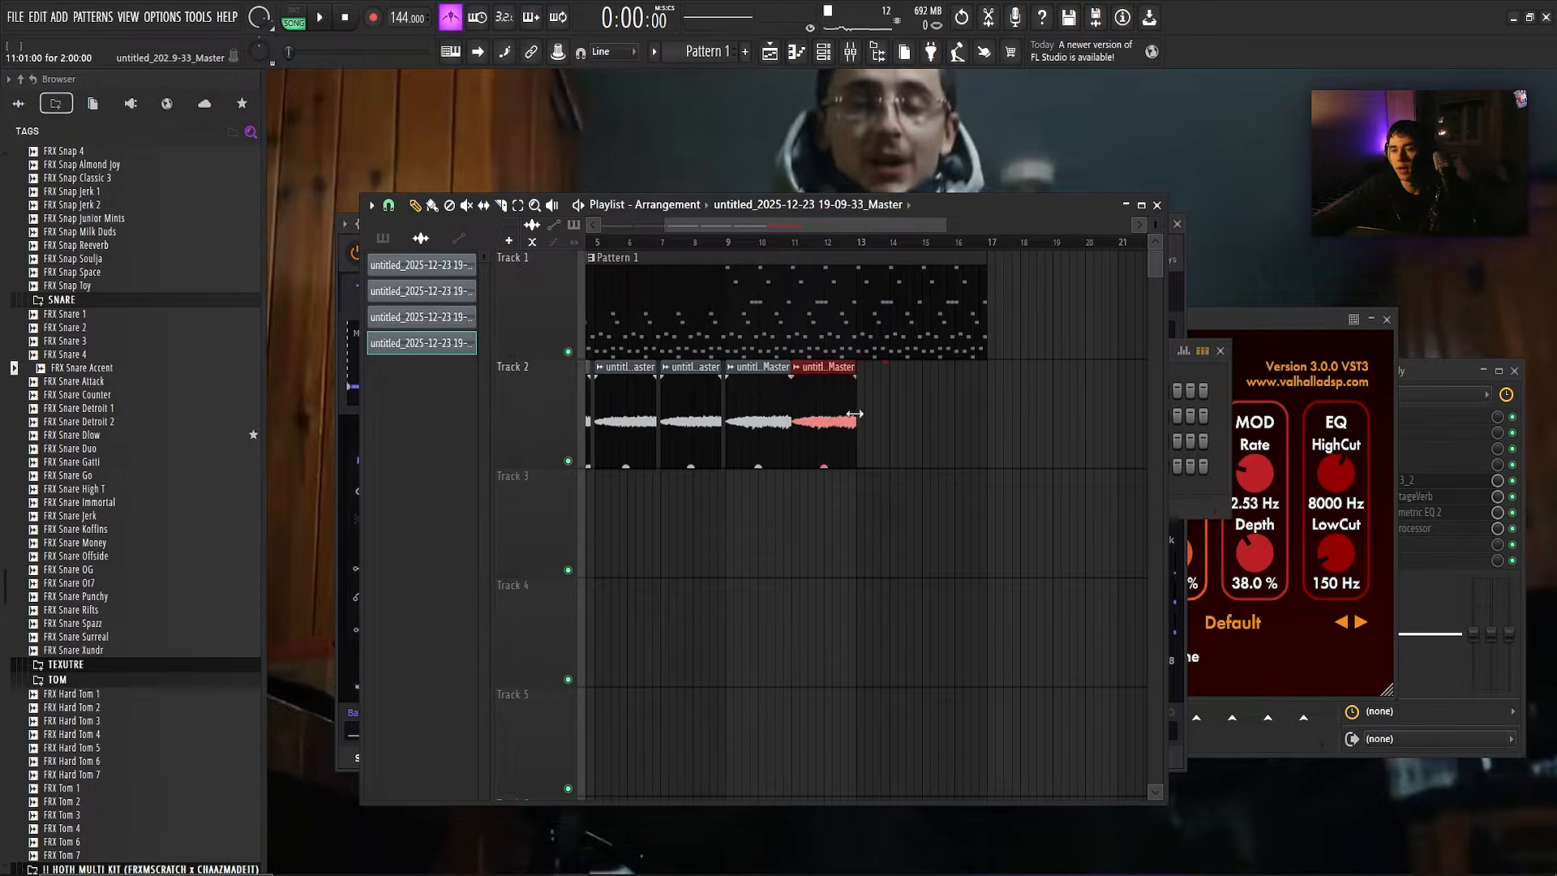
drag(1031, 418, 740, 438)
scroll(721, 414, up, 3)
scroll(778, 409, up, 3)
drag(1014, 405, 997, 406)
click(484, 205)
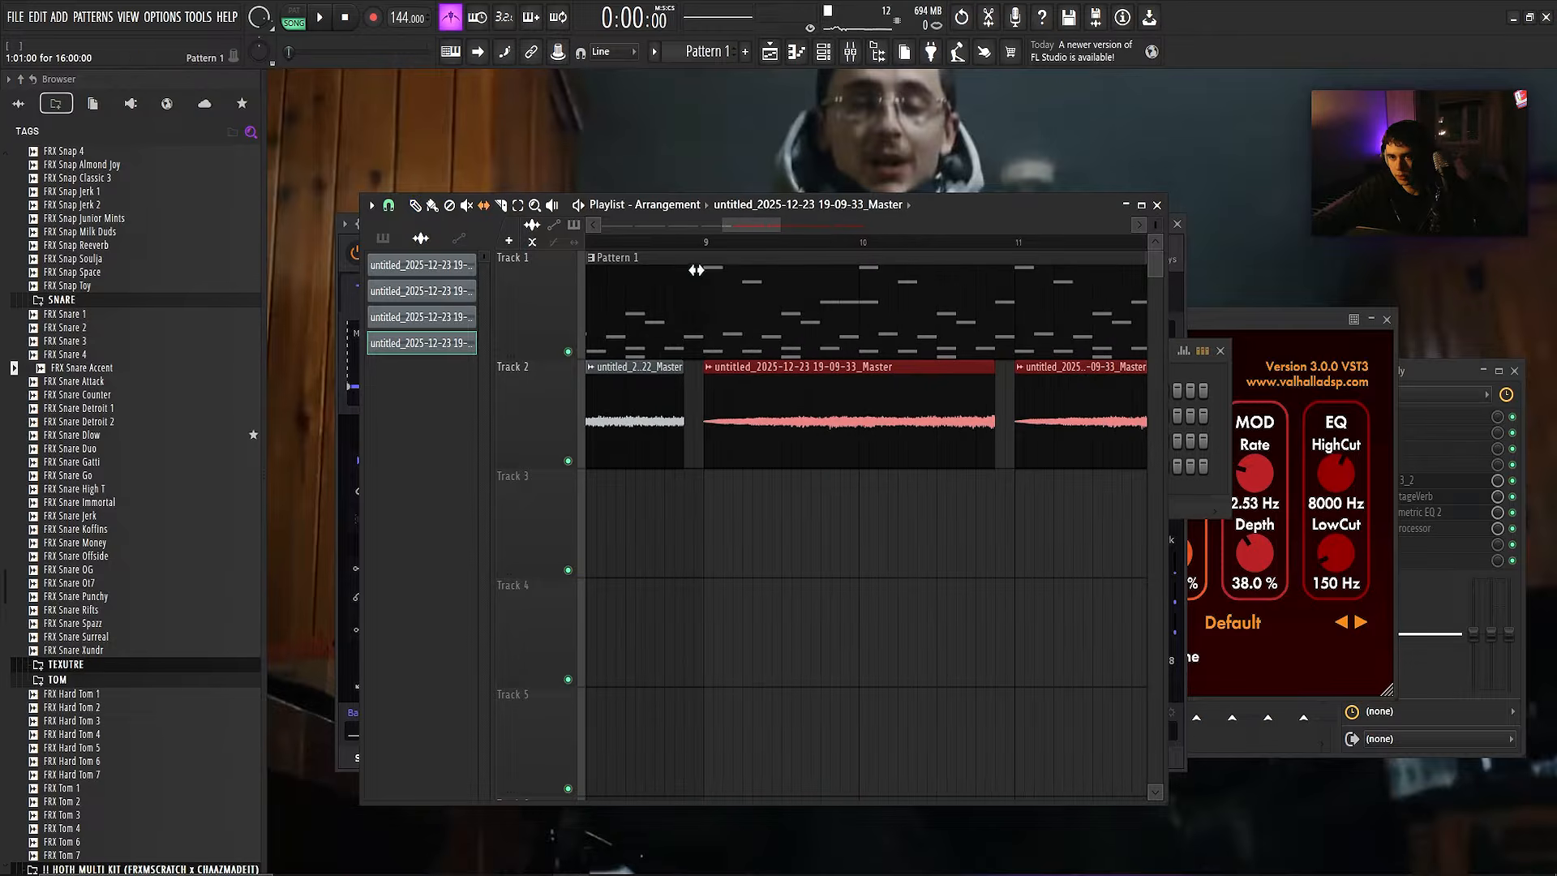
key(ctrl+d)
- Play the Track 2 clips from bar 9 and examine their waveforms around the gaps between the repeats
scroll(873, 428, up, 4)
scroll(714, 447, up, 1)
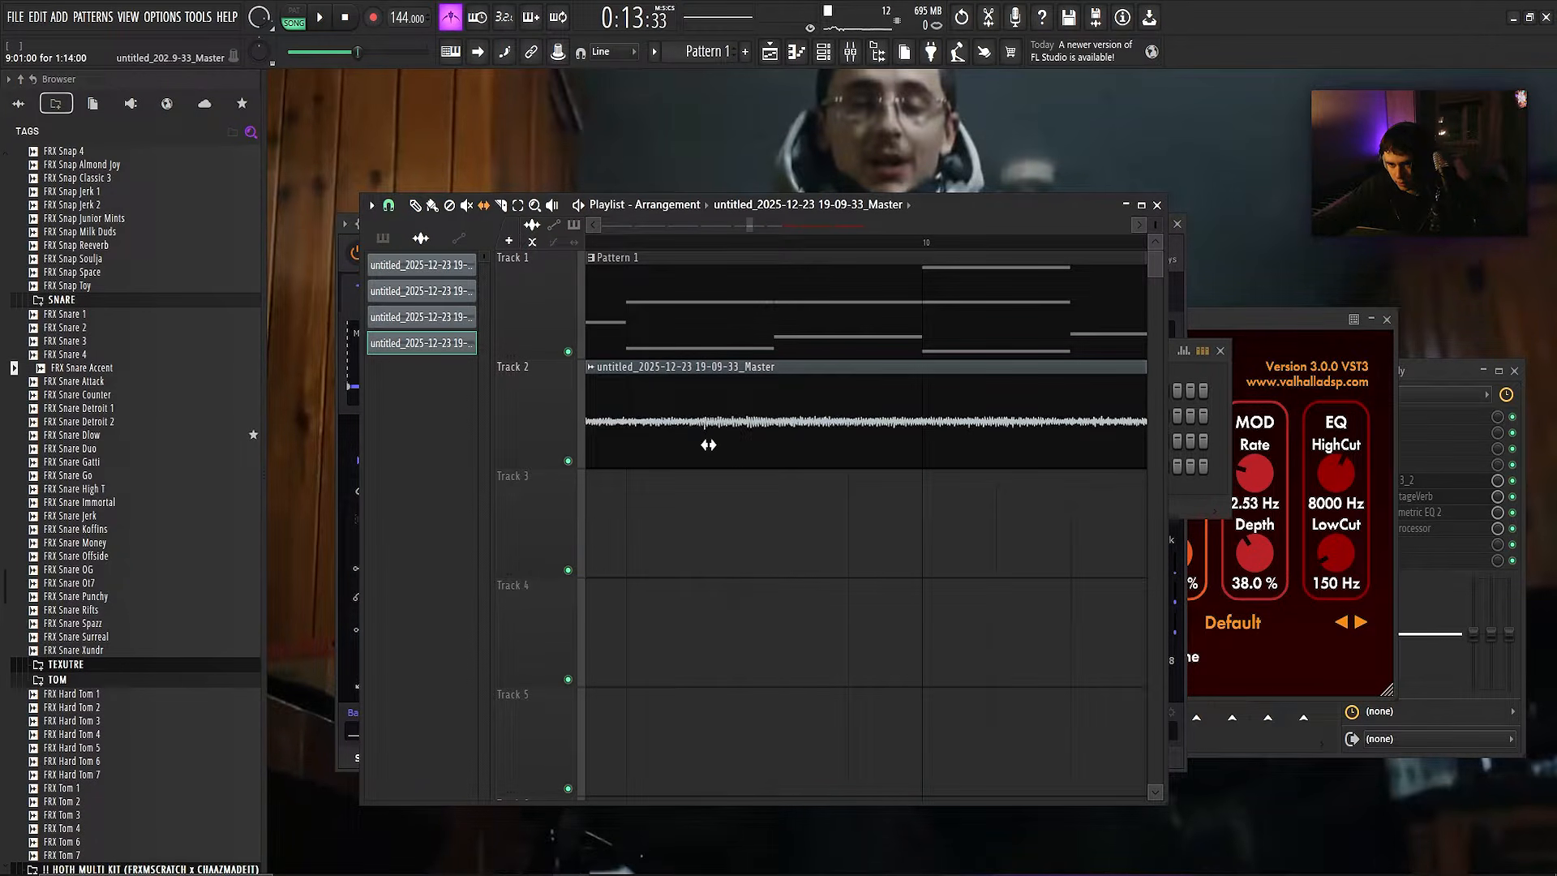
scroll(708, 445, down, 2)
key(space)
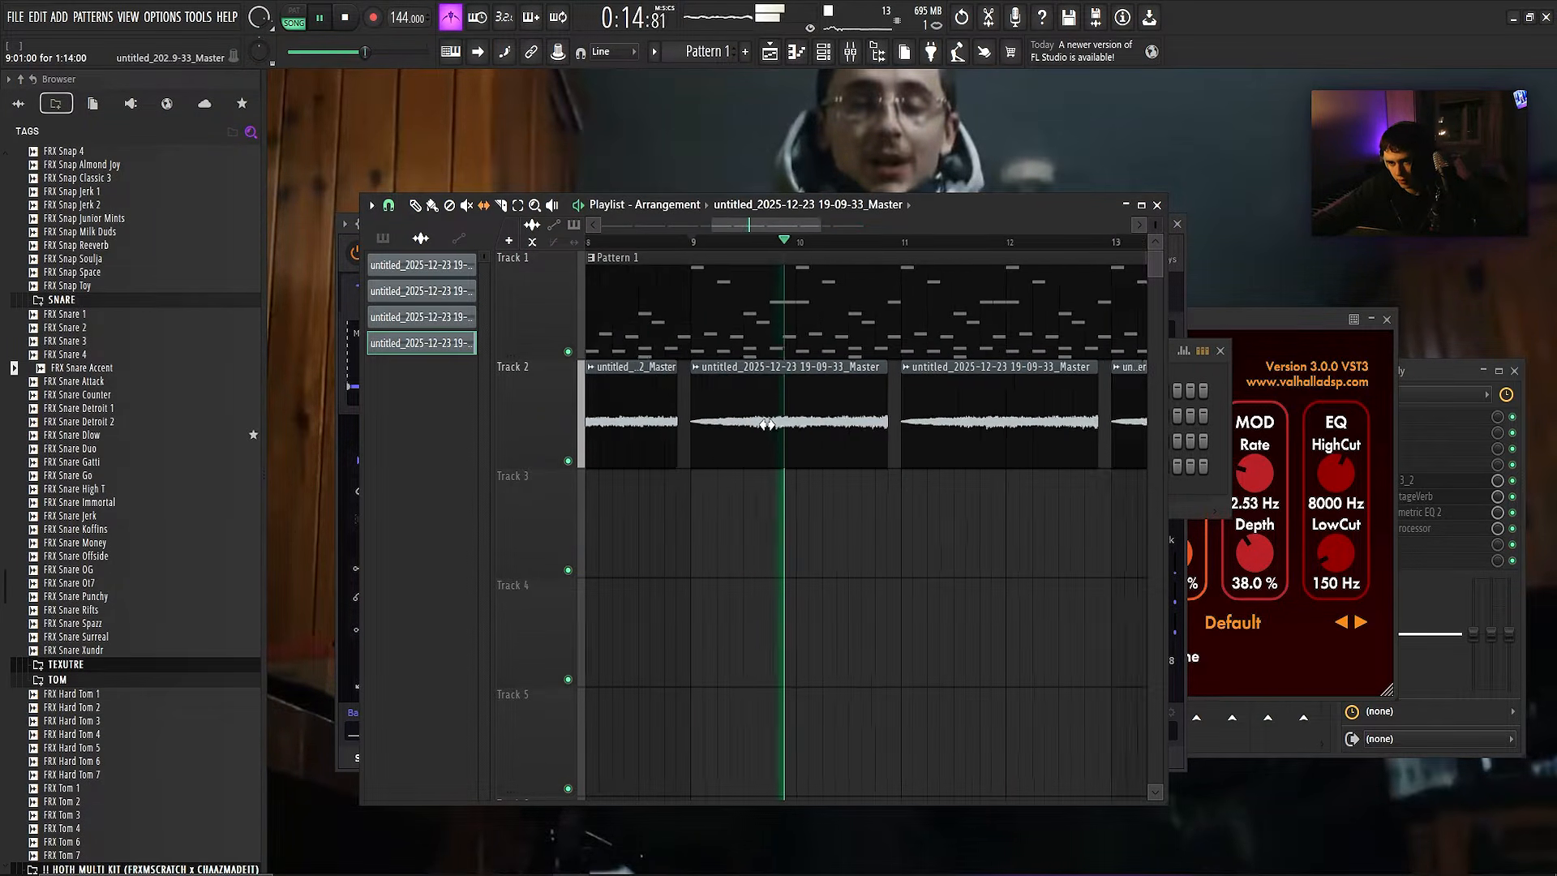
scroll(766, 424, up, 3)
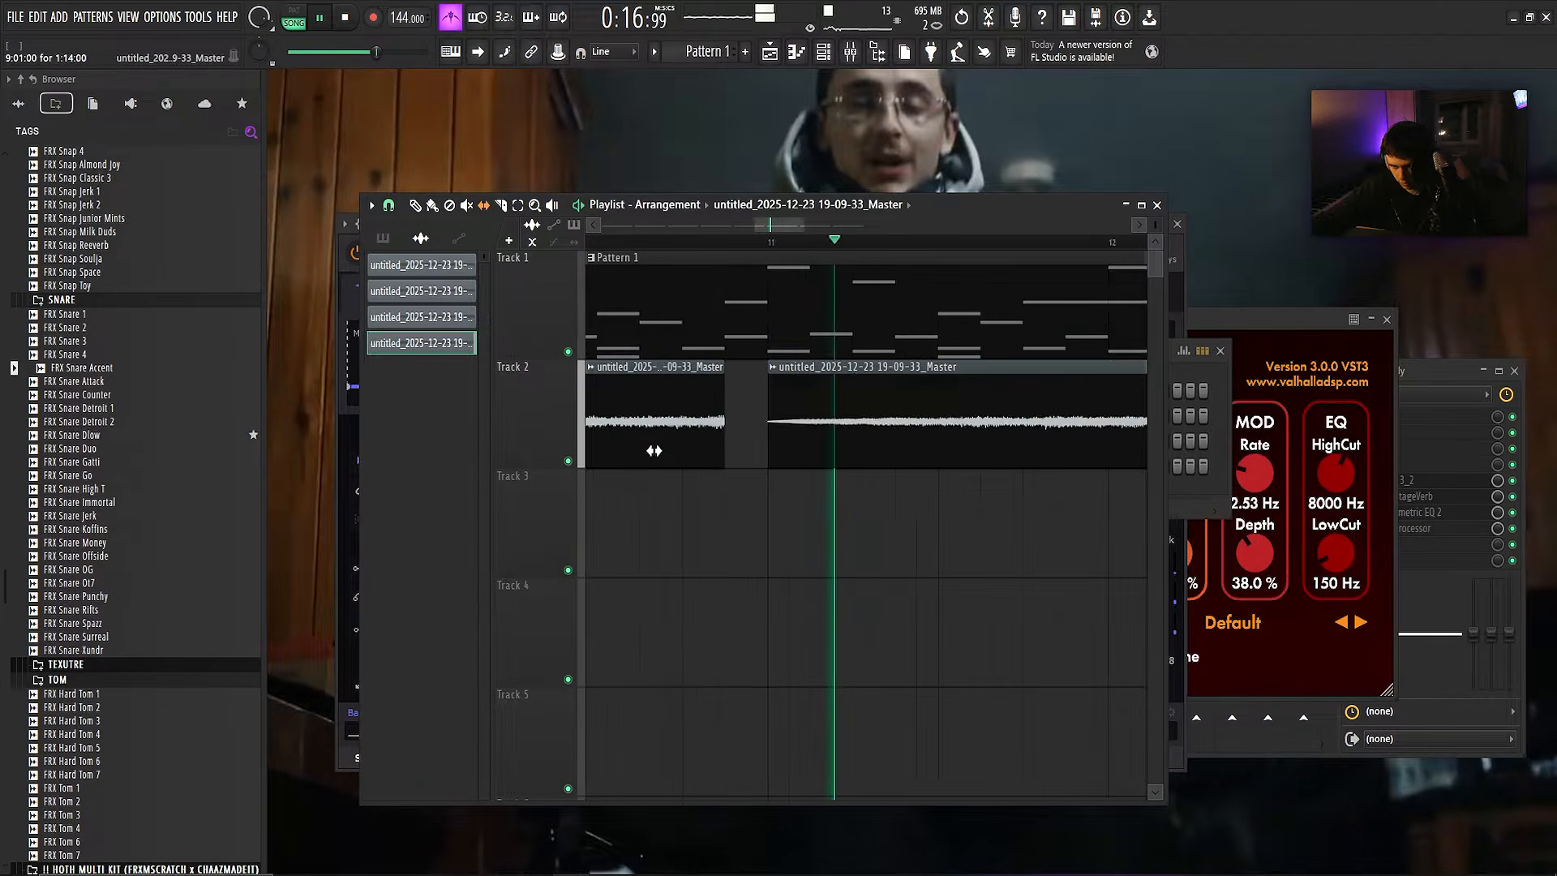
scroll(811, 452, down, 7)
drag(968, 452, 772, 436)
scroll(788, 440, up, 4)
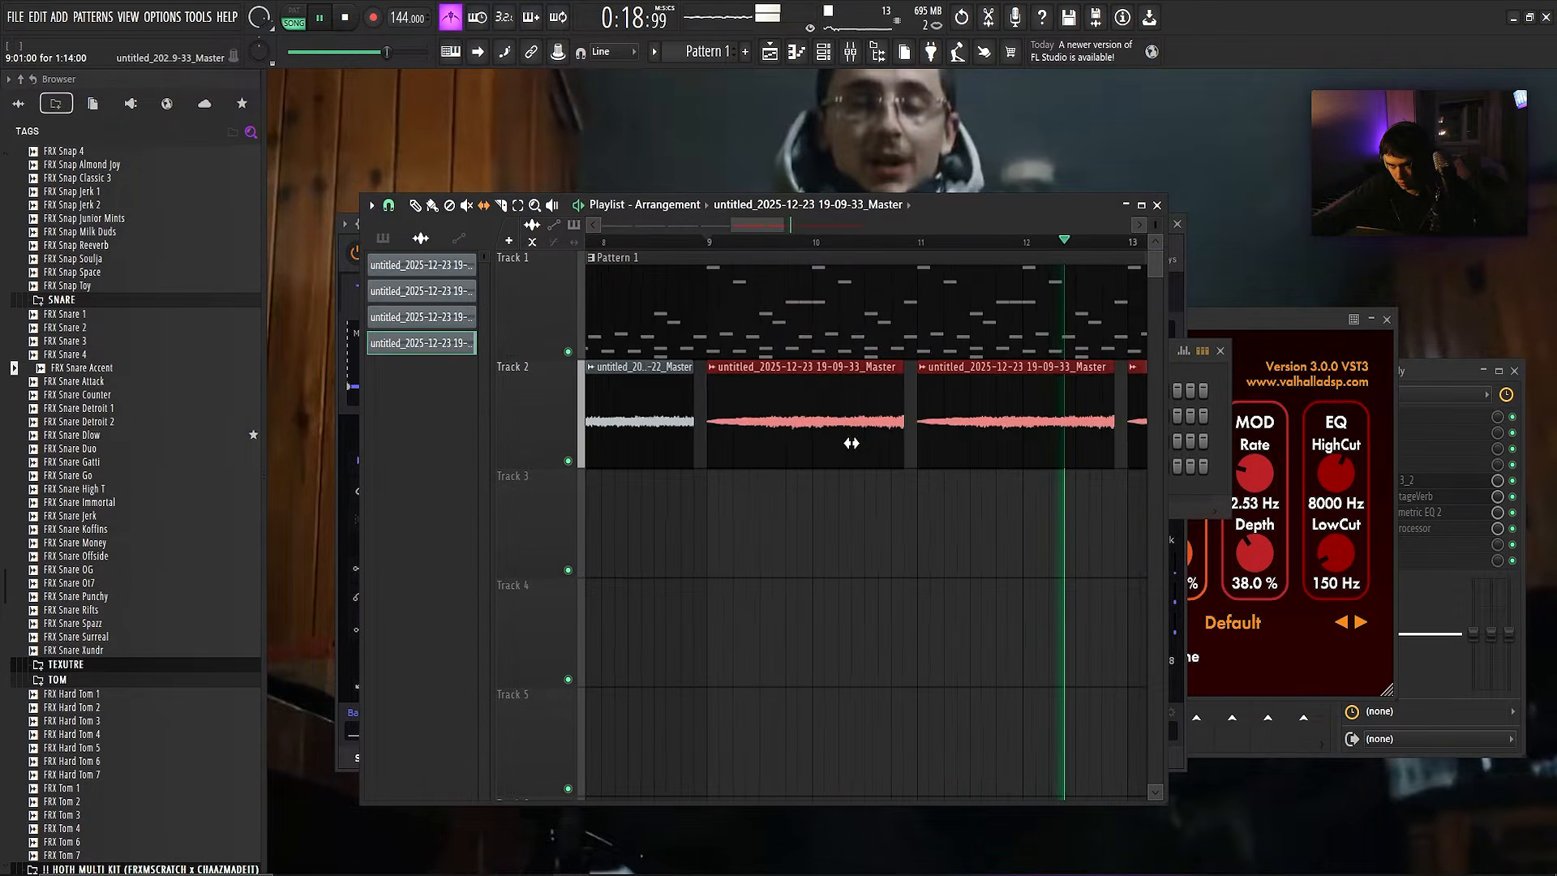
key(space)
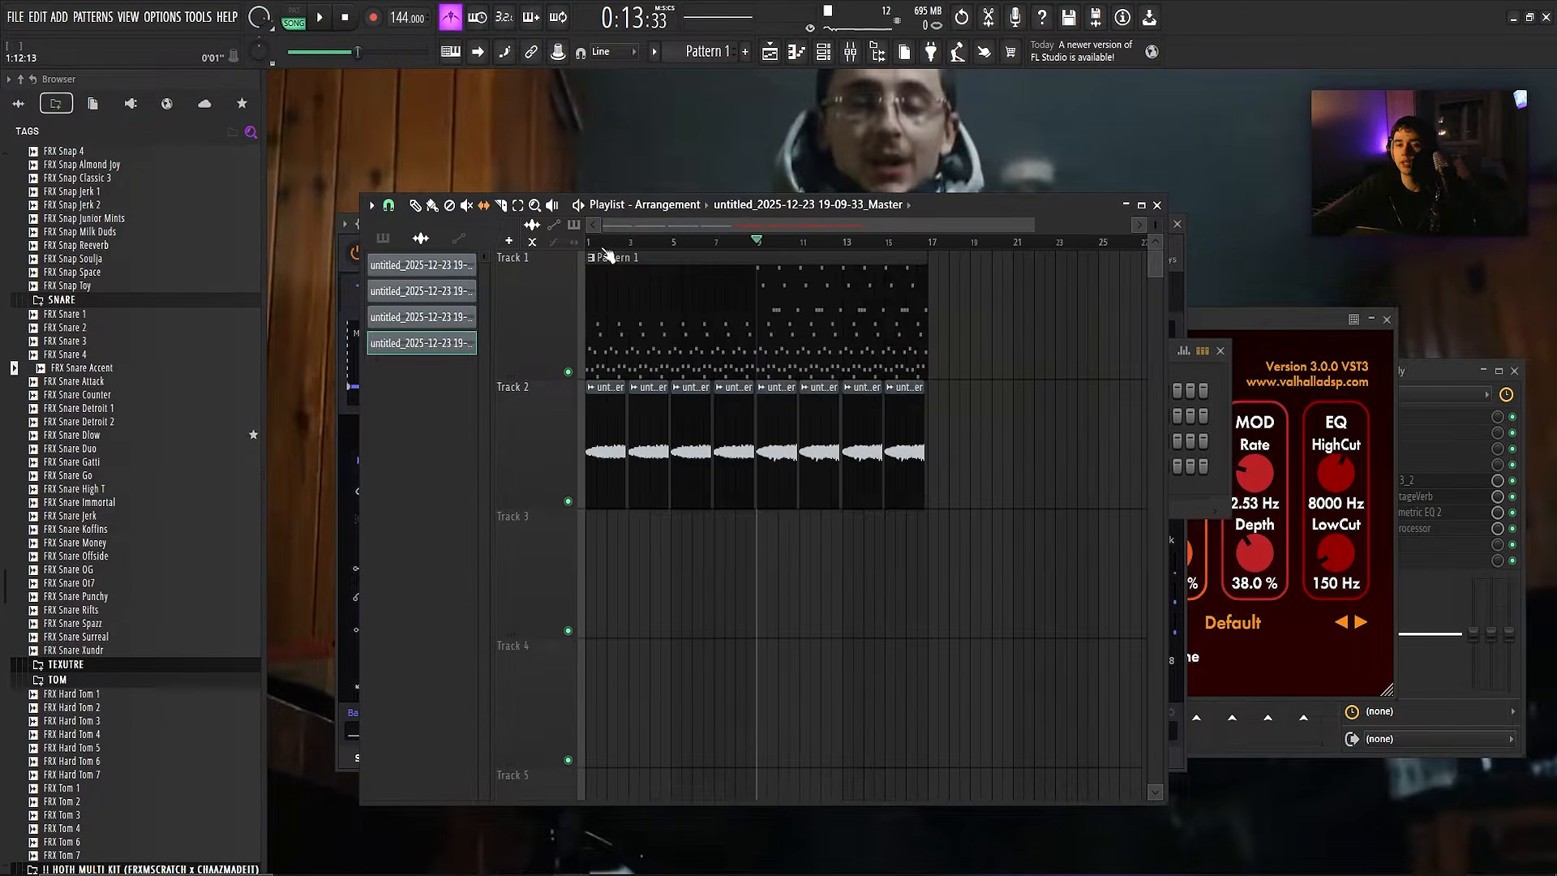
- Duplicate the 16-bar arrangement at bar 17 and place the audio clips on Track 1 above the Pattern 1 clips
drag(998, 337, 859, 340)
key(ctrl+b)
scroll(810, 356, down, 3)
drag(762, 383, 788, 410)
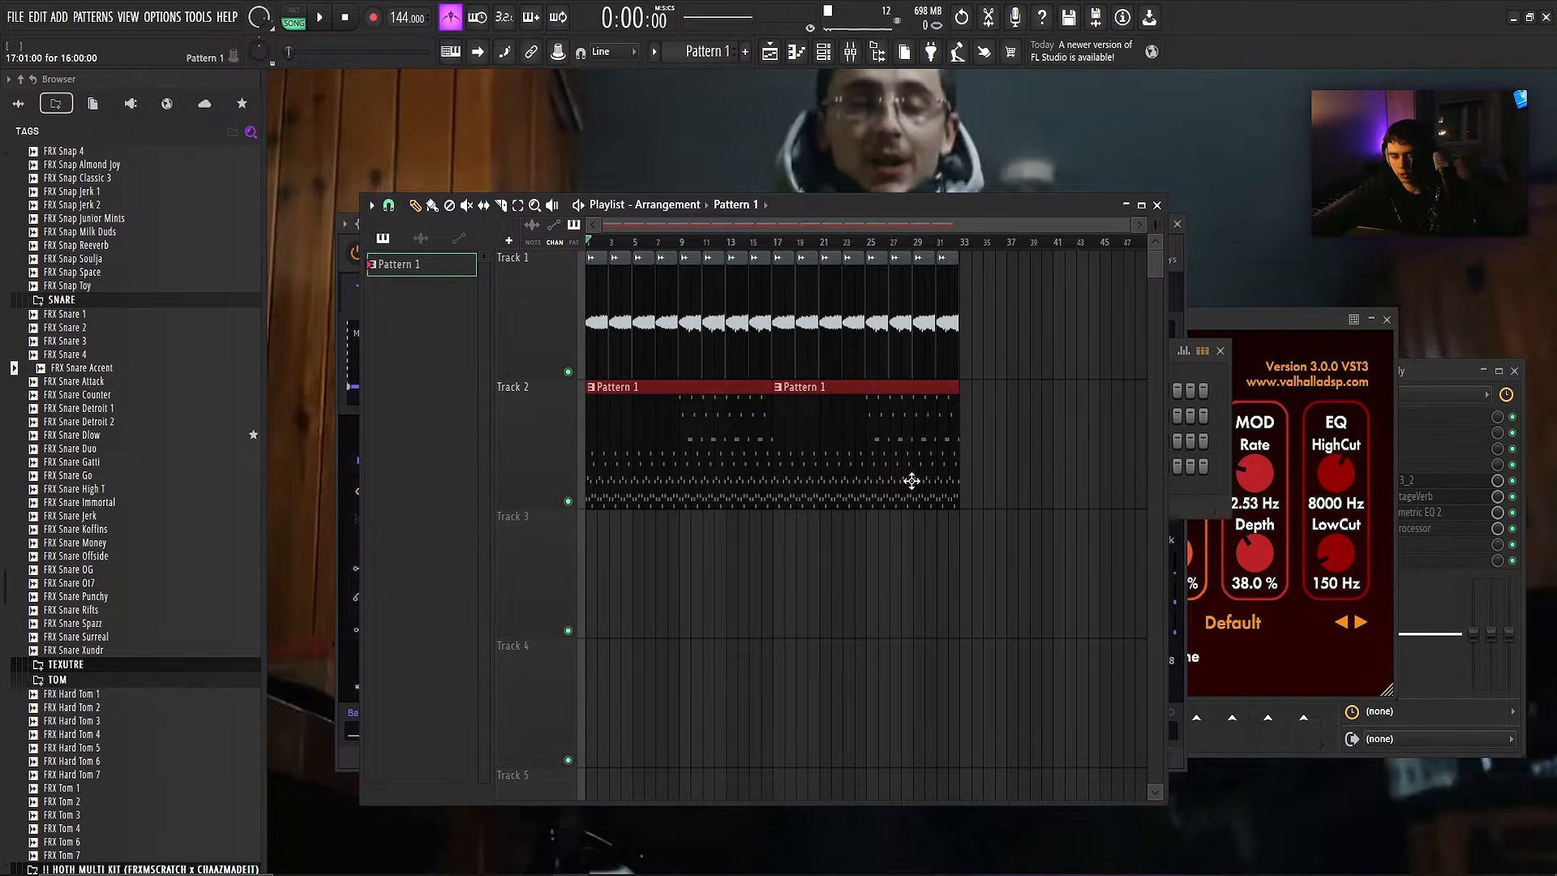
- Merge the two Pattern 1 clips on Track 2 into one clip and check its Dystopian Lead notes in the piano roll
drag(782, 430, 963, 493)
drag(921, 491, 882, 497)
drag(876, 495, 841, 461)
drag(927, 465, 784, 453)
drag(782, 448, 961, 509)
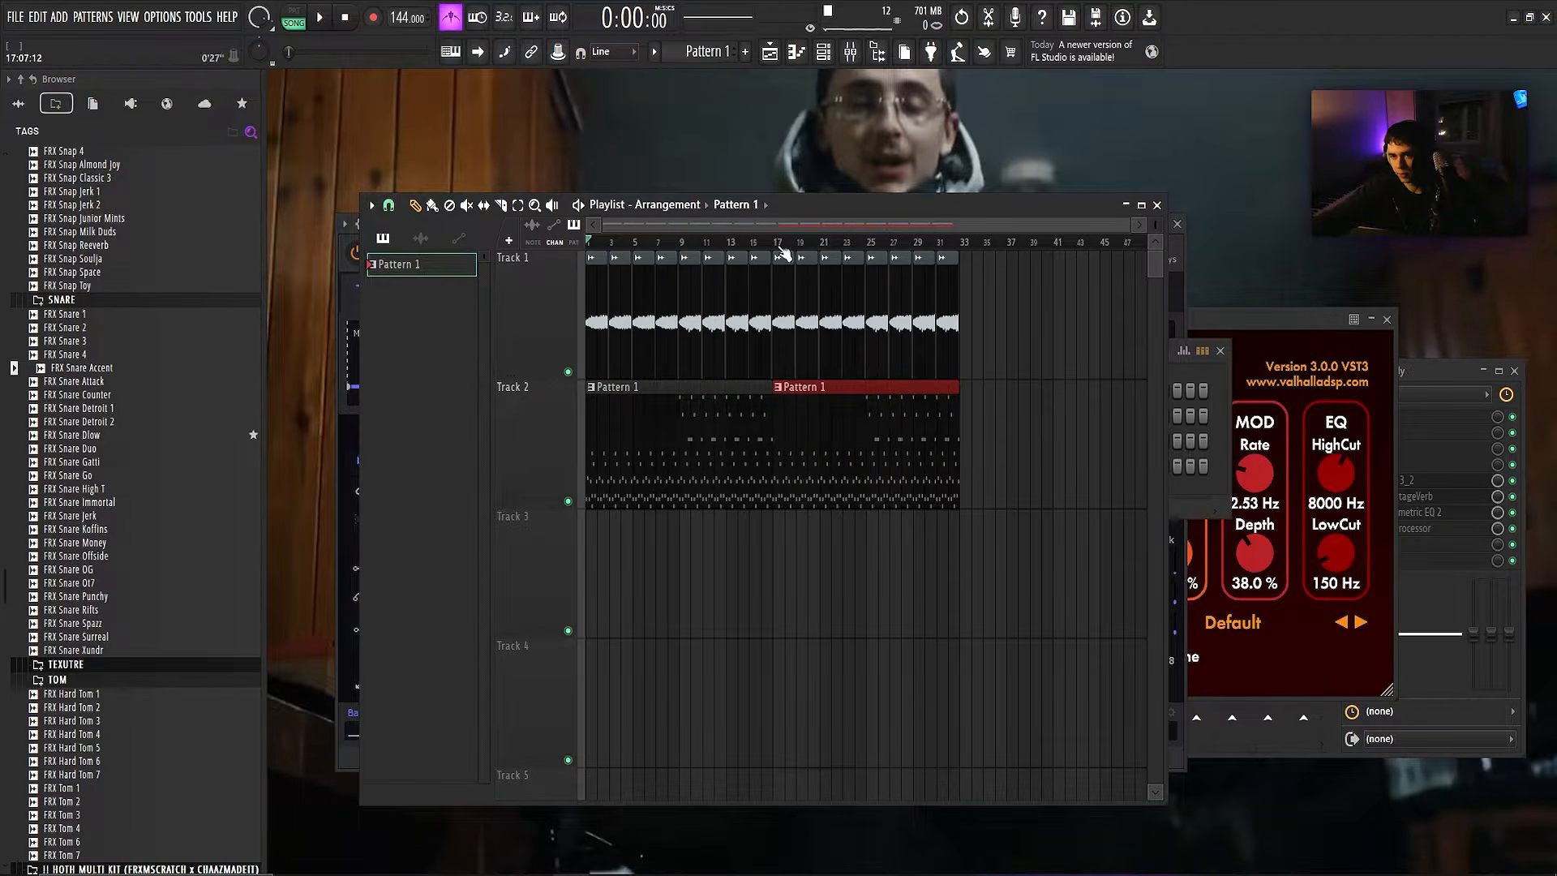
drag(930, 455, 780, 445)
key(ctrl+g)
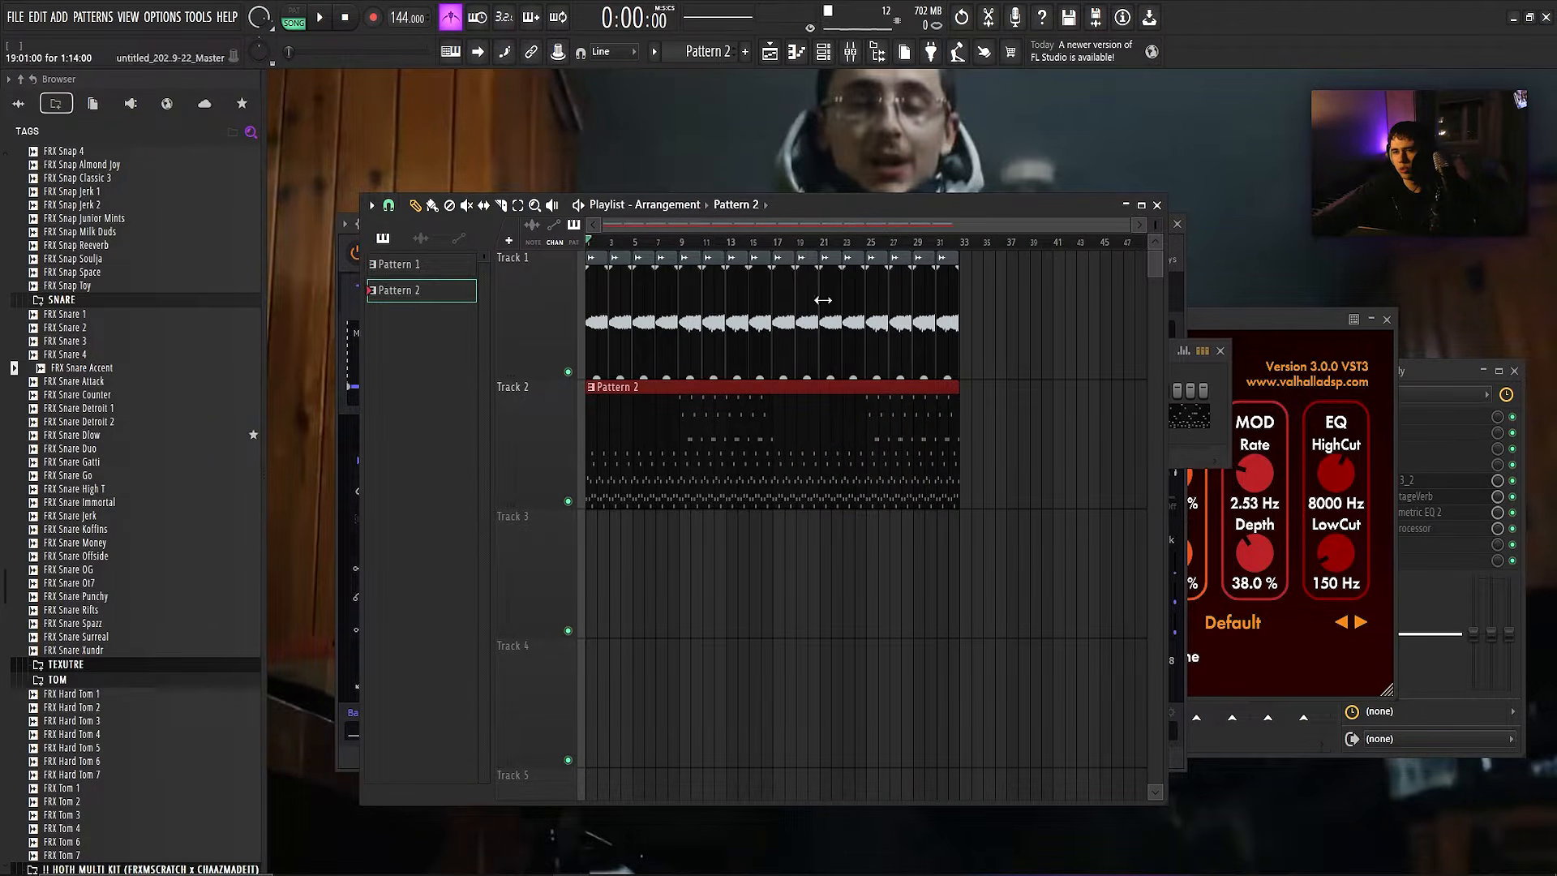
double_click(807, 415)
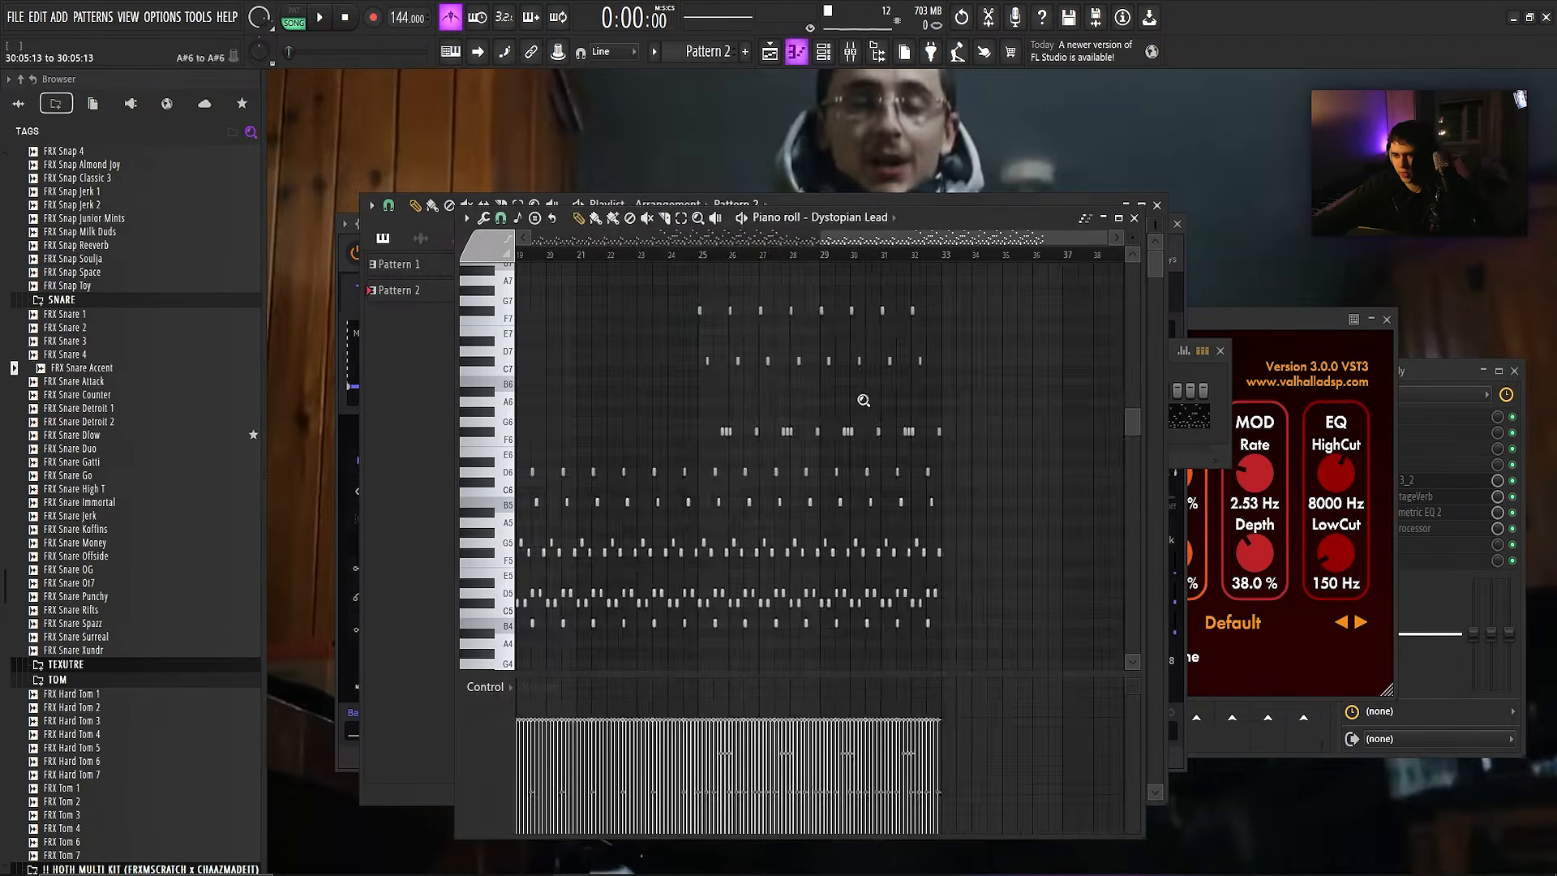
click(874, 217)
click(1134, 217)
- Set up a copy of the Dystopian Lead channel on mixer track 2 with the FLEX preset BEL JayV
click(675, 464)
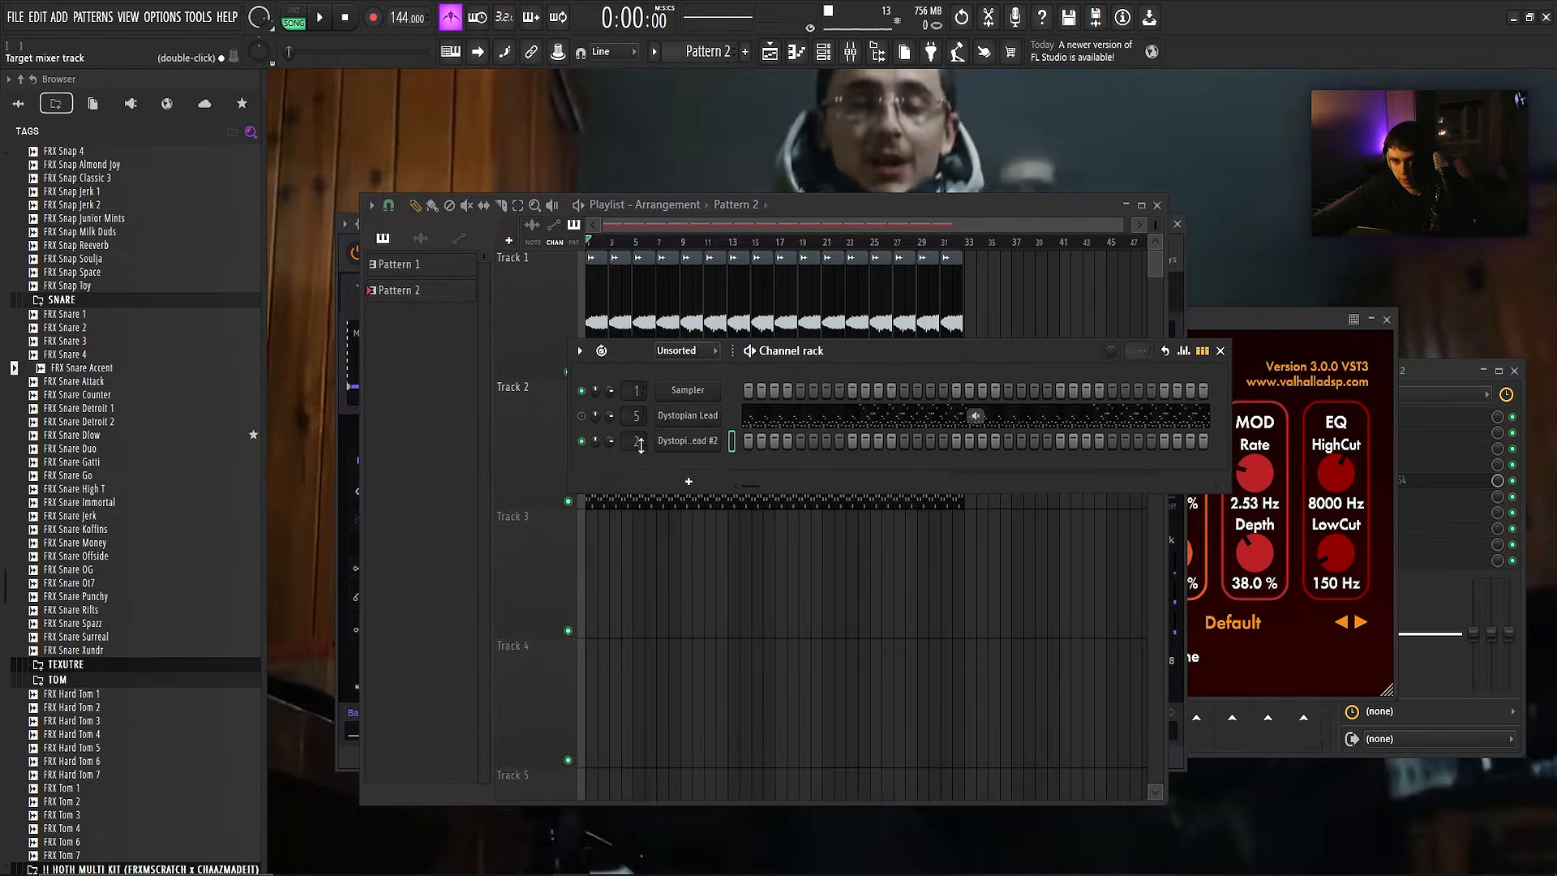
click(687, 442)
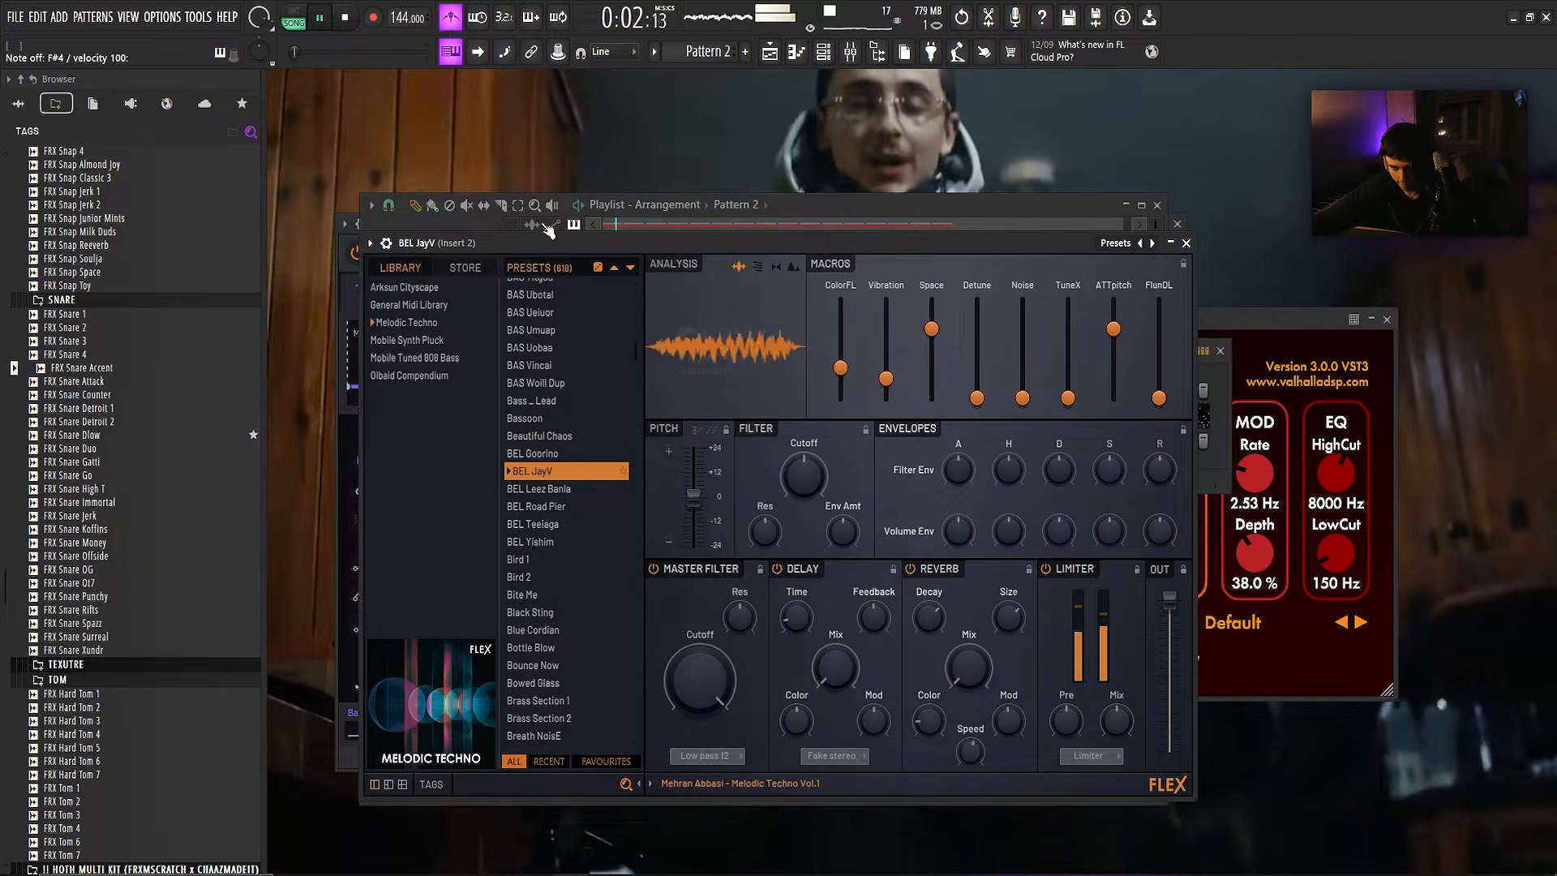
click(1185, 243)
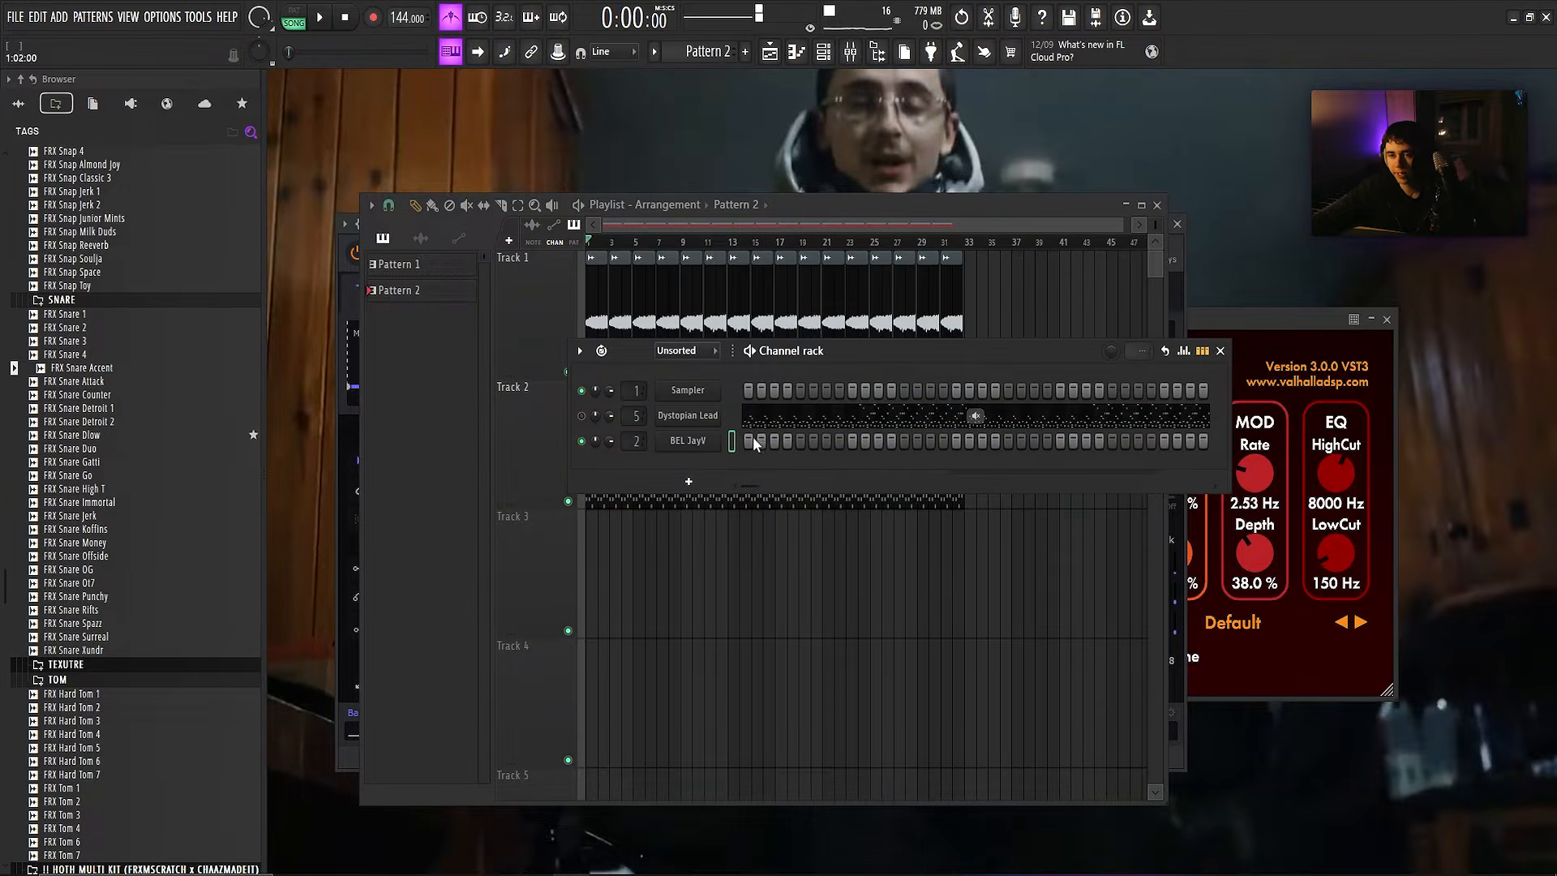
- Set up Insert 2 with PanMan, Fruity Limiter, ShaperBox 3, Fruity Parametric EQ 2 and soothe2
double_click(631, 440)
right_click(822, 418)
mouse_move(843, 390)
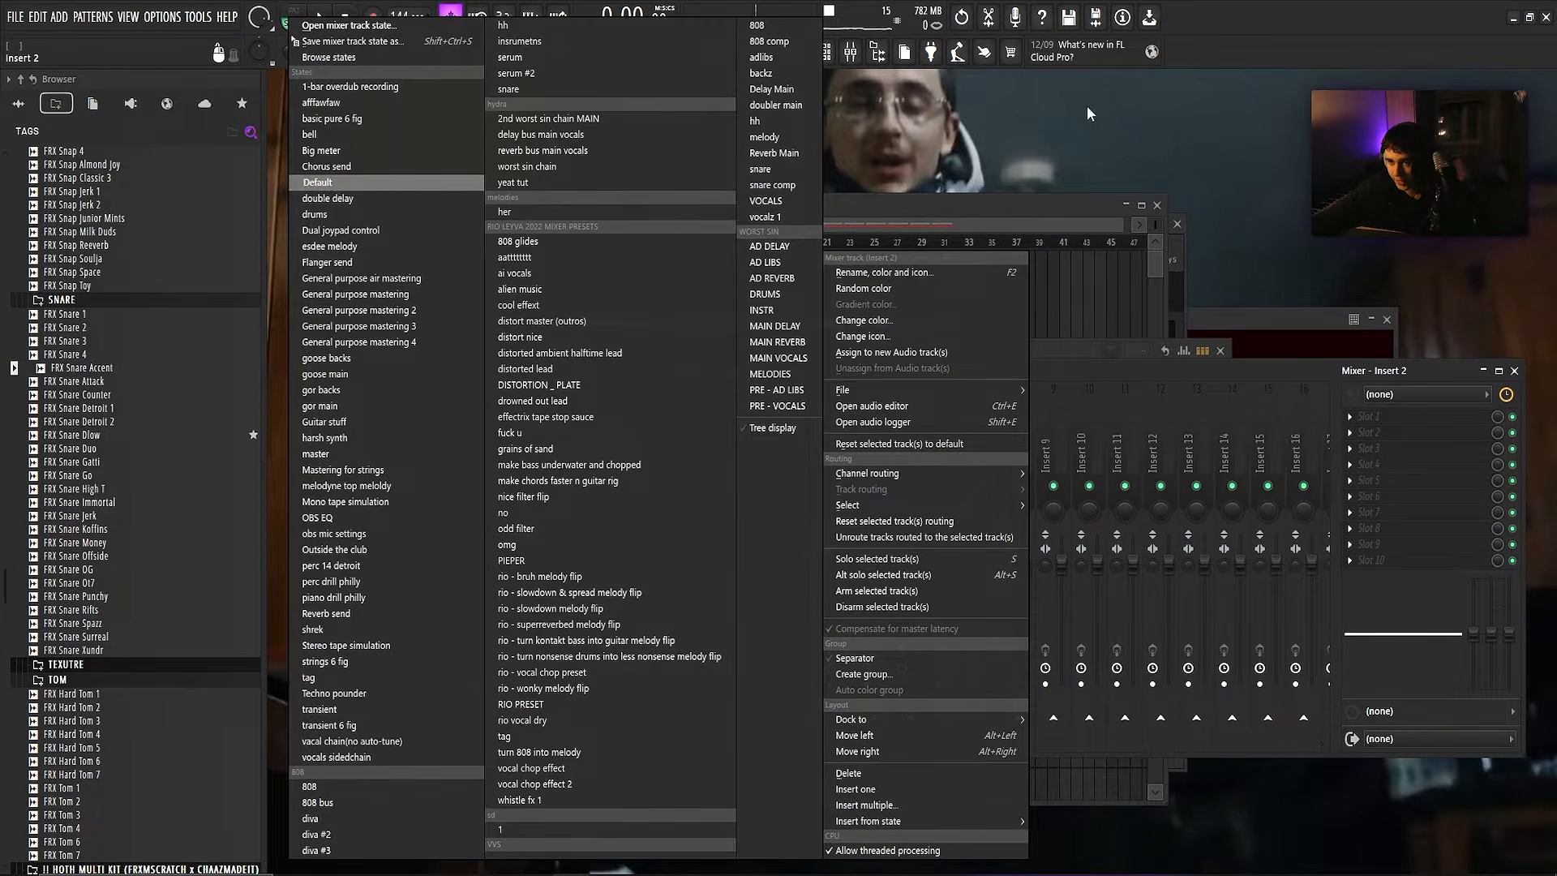
click(400, 29)
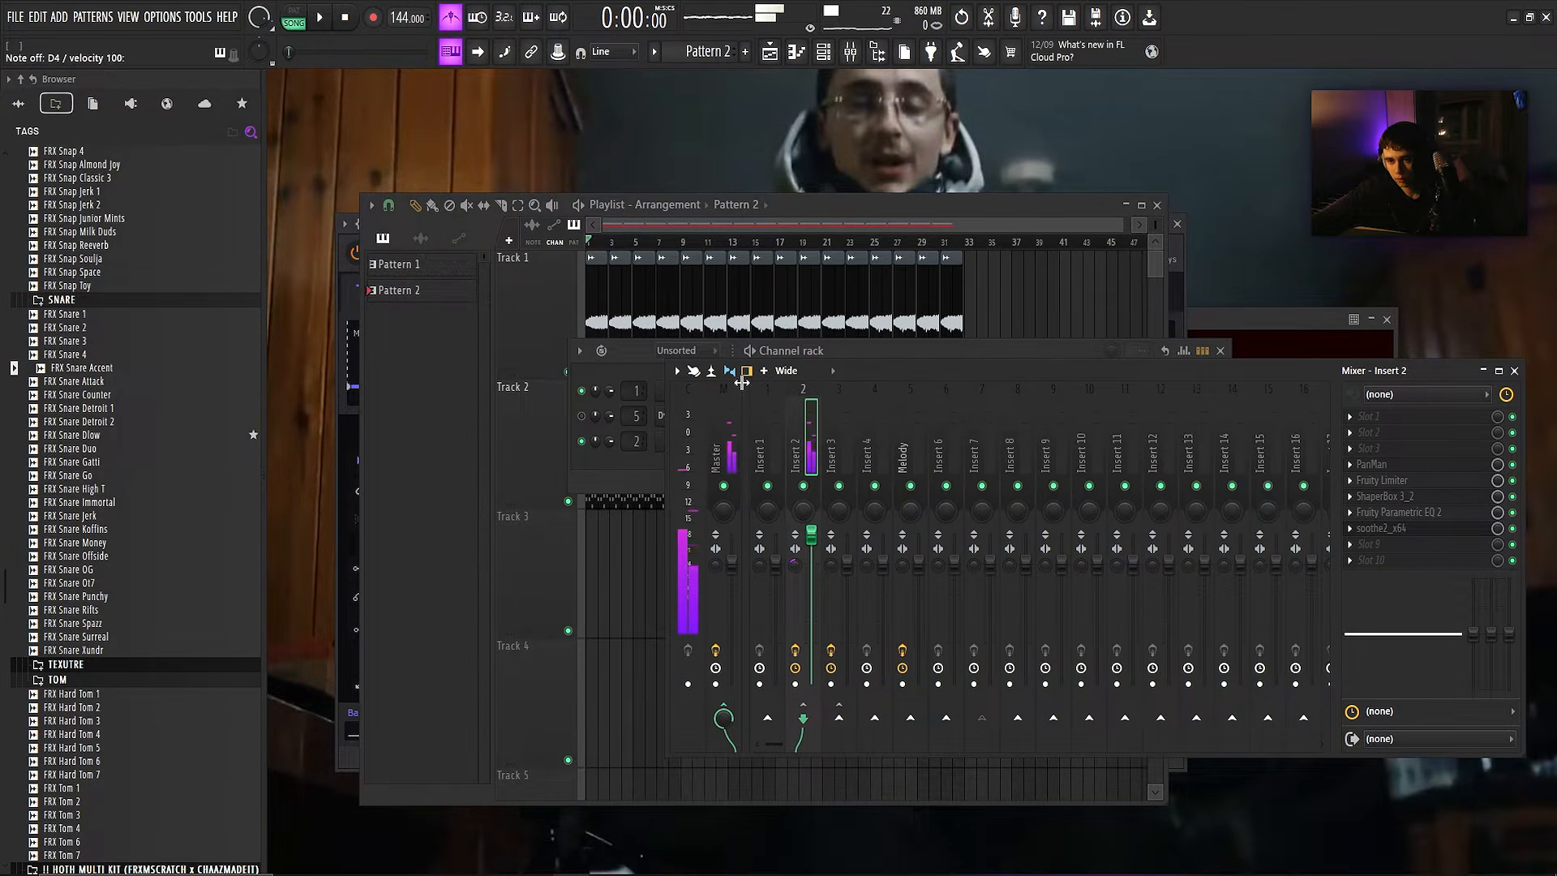
- Check which basic panning preset PanMan uses on Insert 2
click(1435, 467)
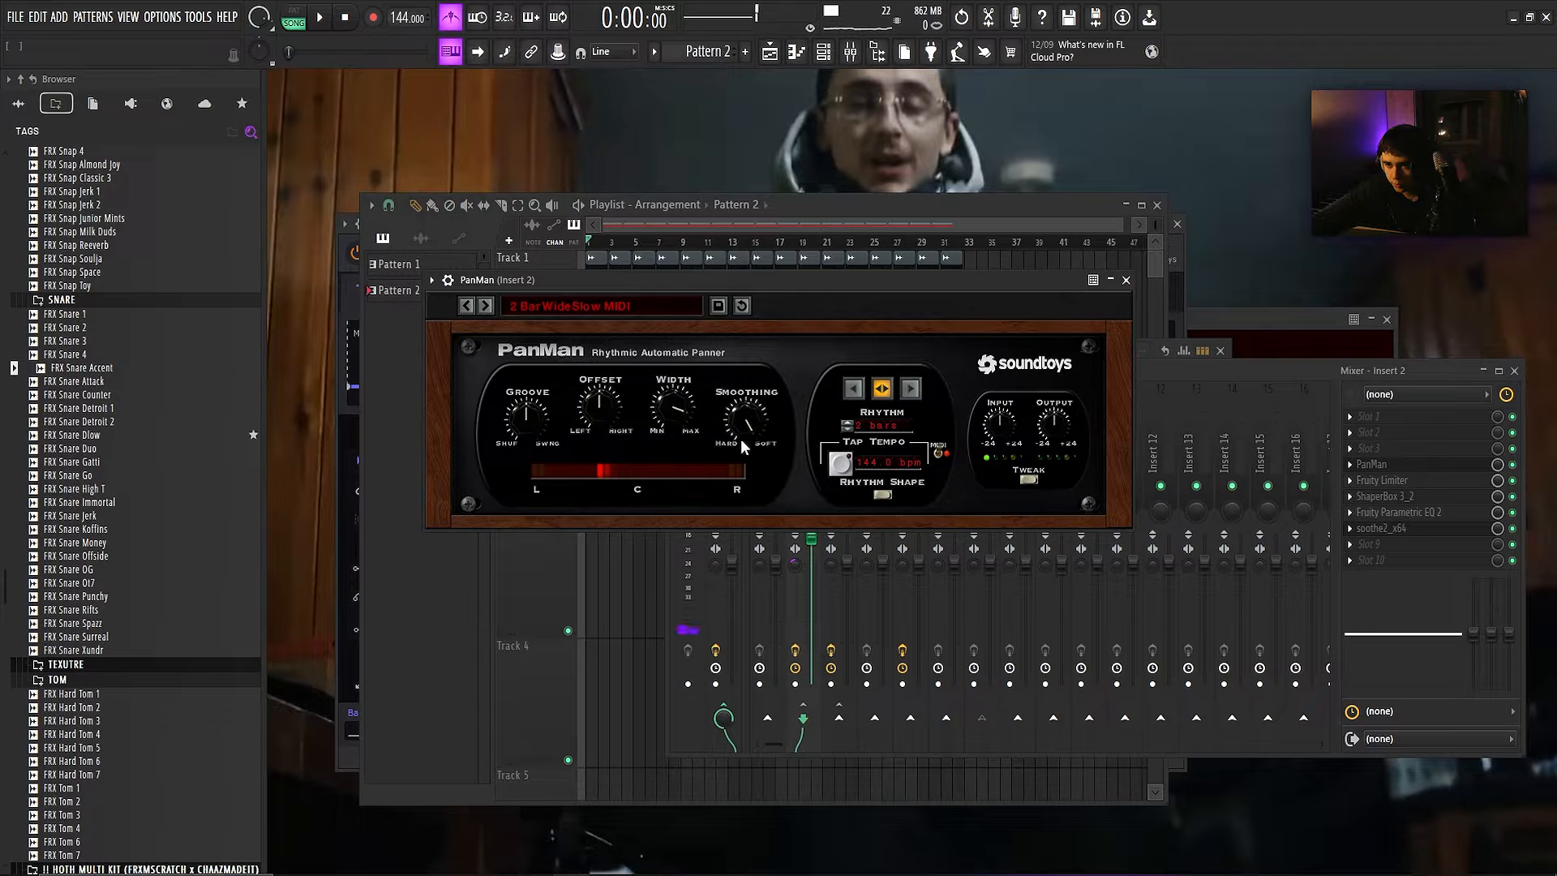
click(534, 311)
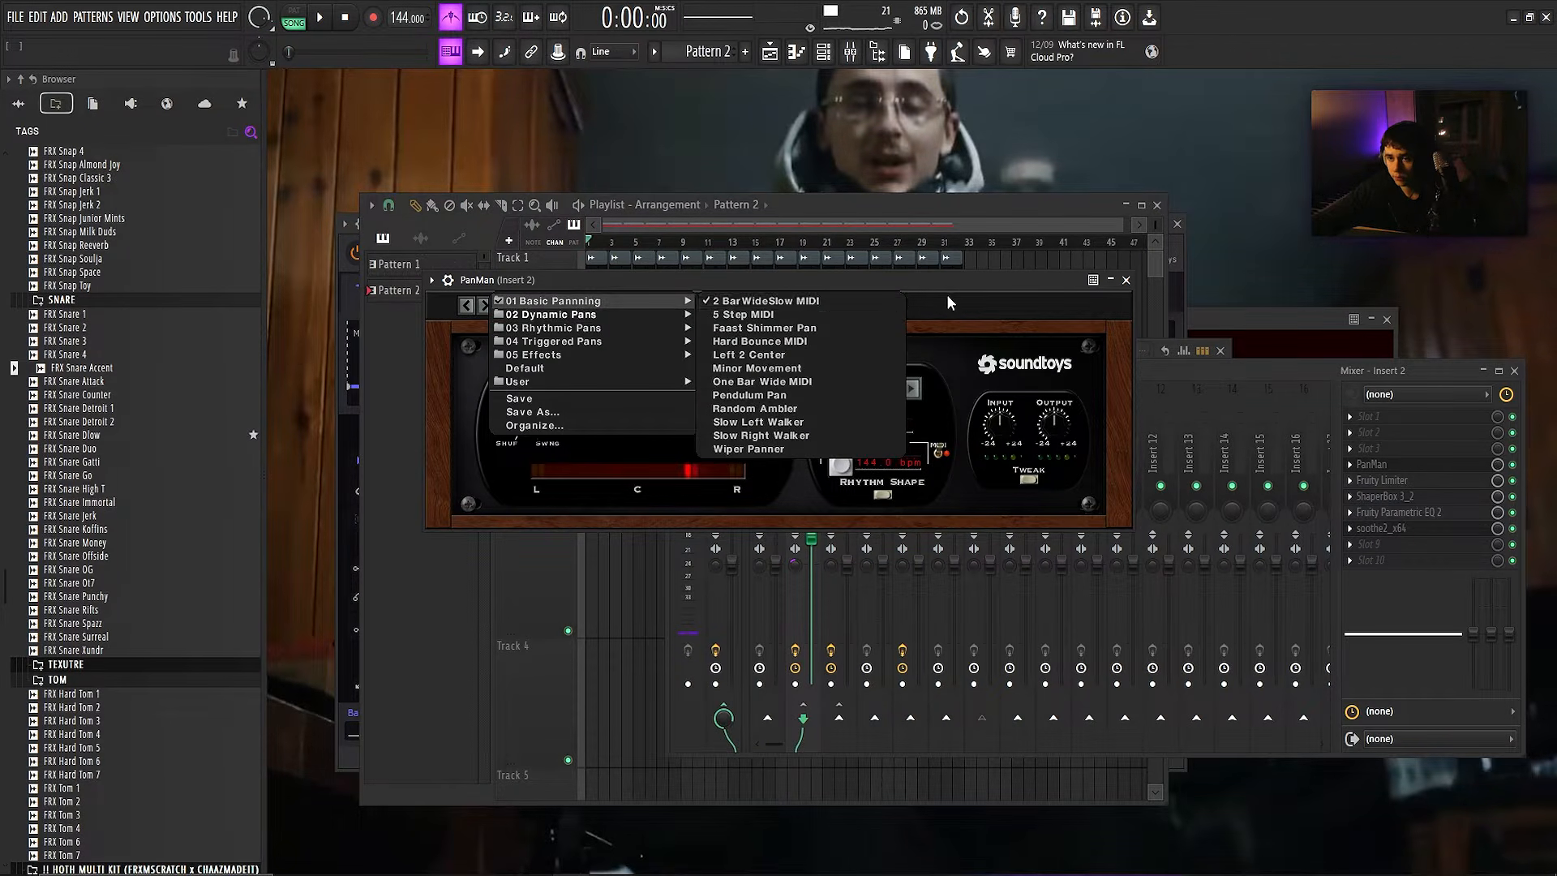
click(949, 298)
- Disable Fruity Limiter and soothe2 on Insert 2 and reorder the chain with the limiter below Fruity Parametric EQ 2
click(1374, 481)
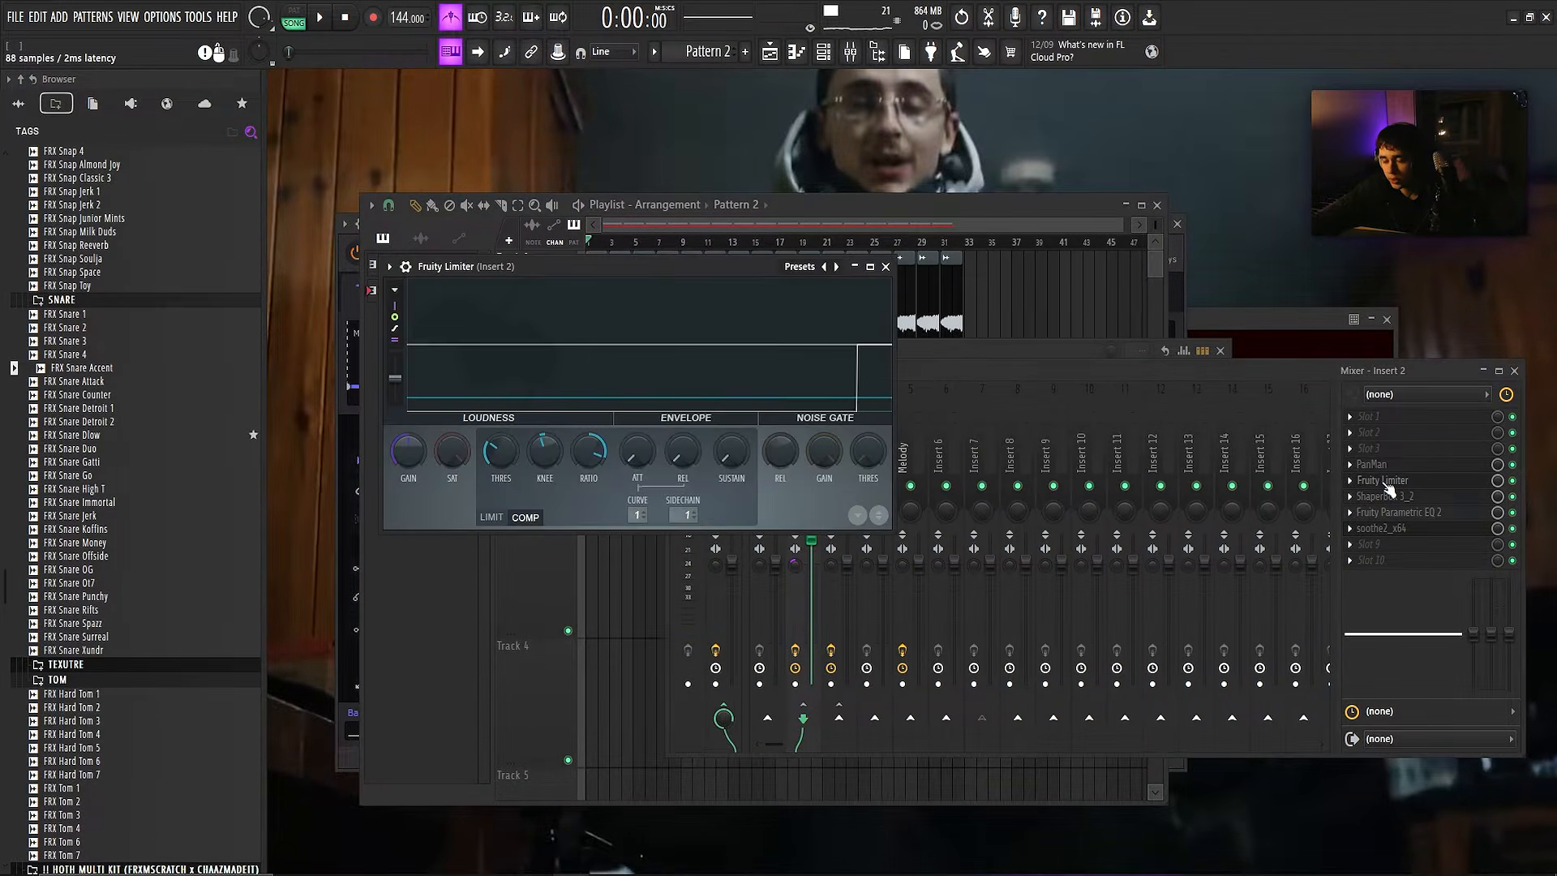
click(1512, 480)
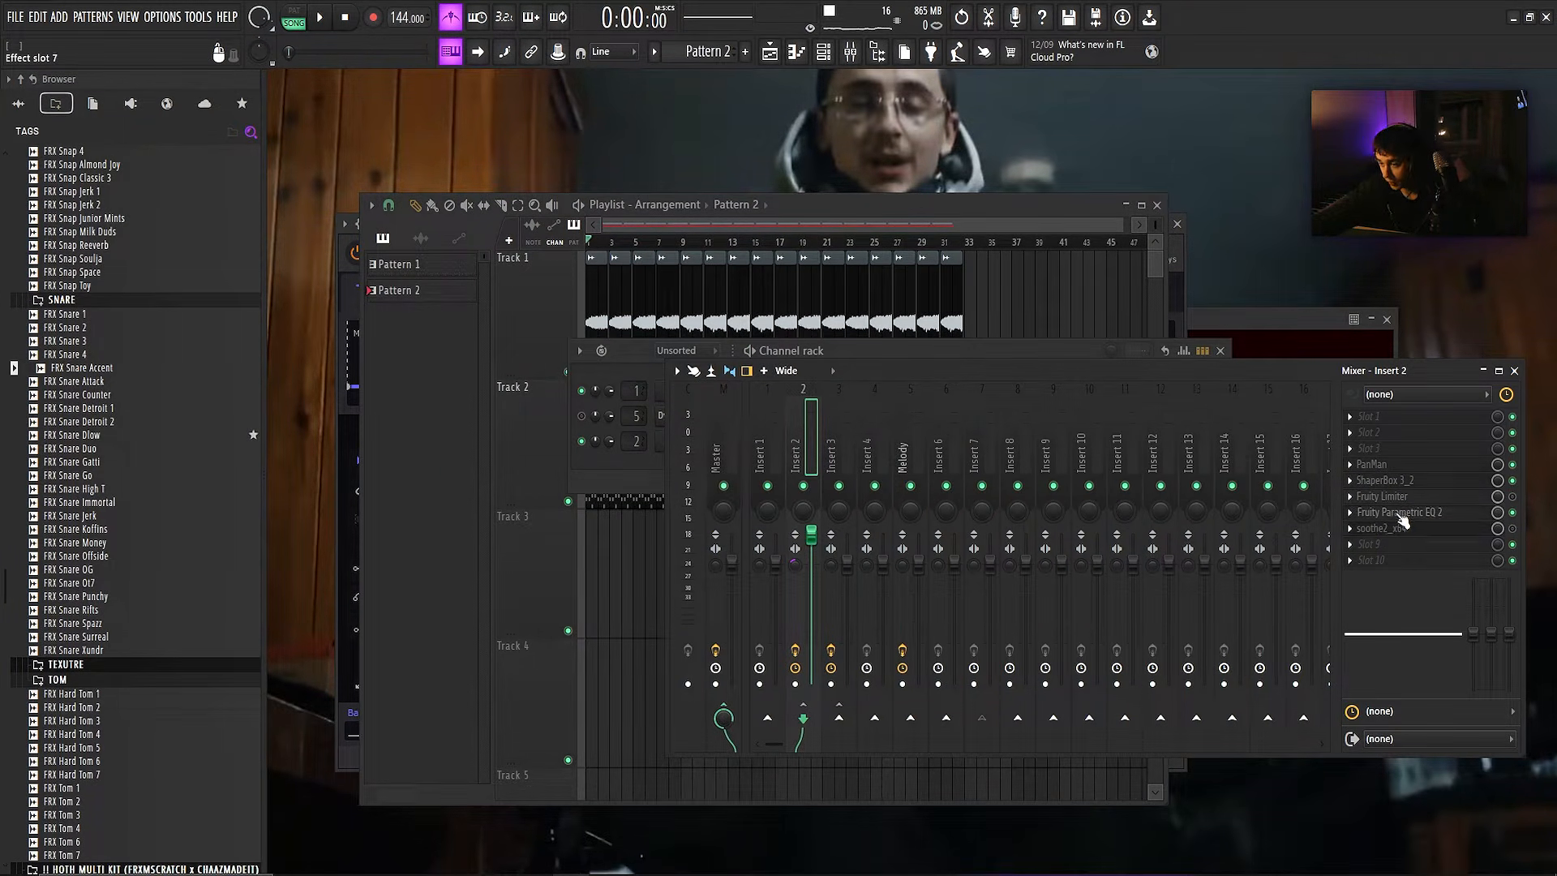
drag(1401, 520, 1401, 514)
- Audition BEL JayV while examining the ShaperBox 3 volume curve and the Fruity Parametric EQ 2 curve on Insert 2
click(1408, 485)
drag(738, 229, 825, 218)
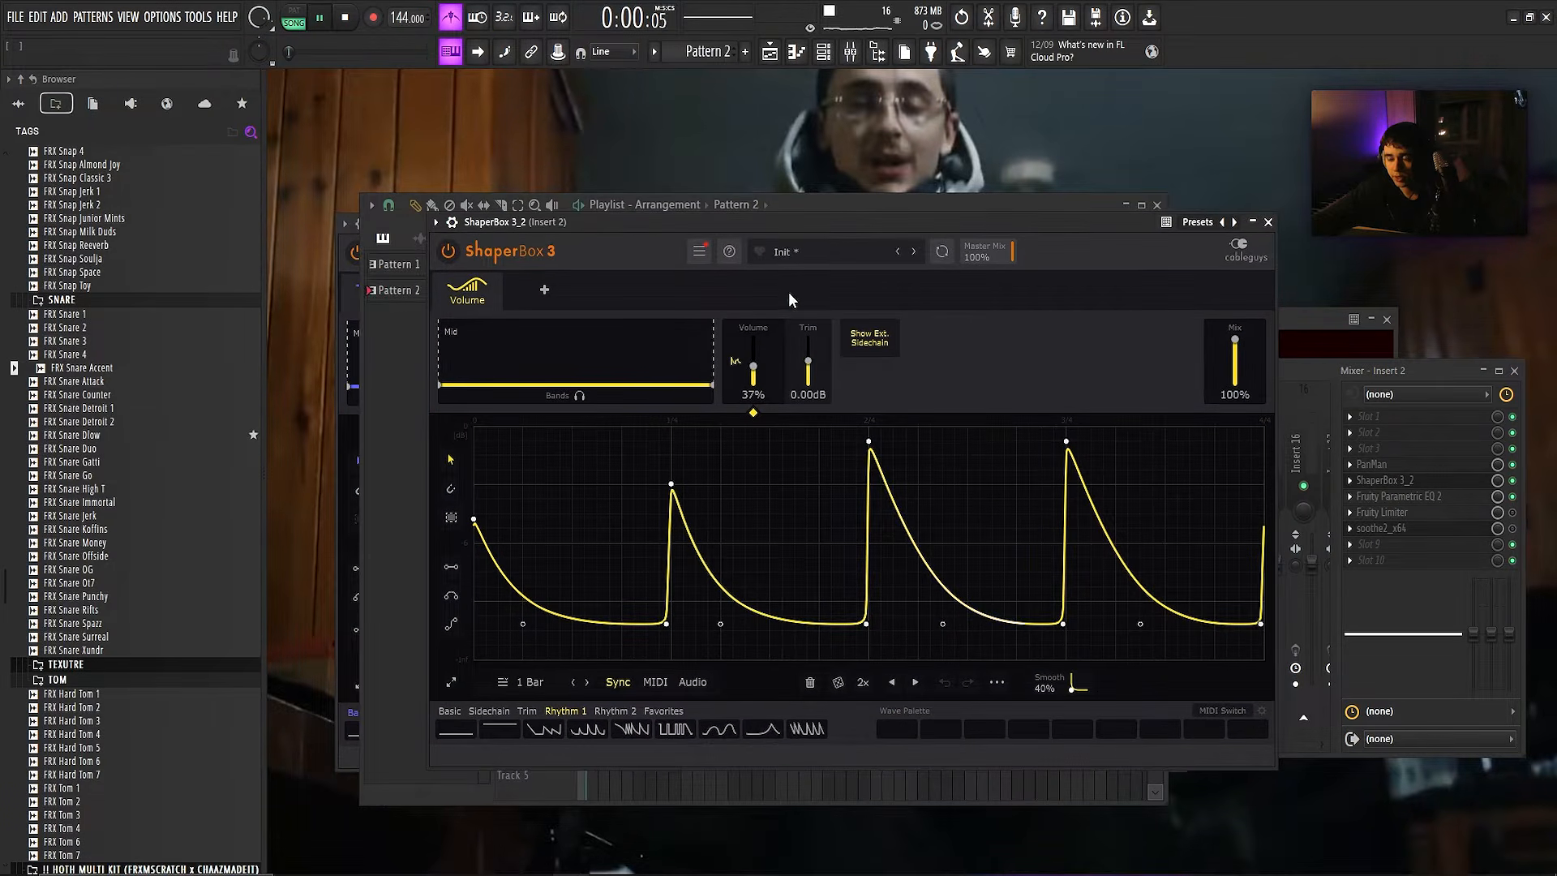
key(space)
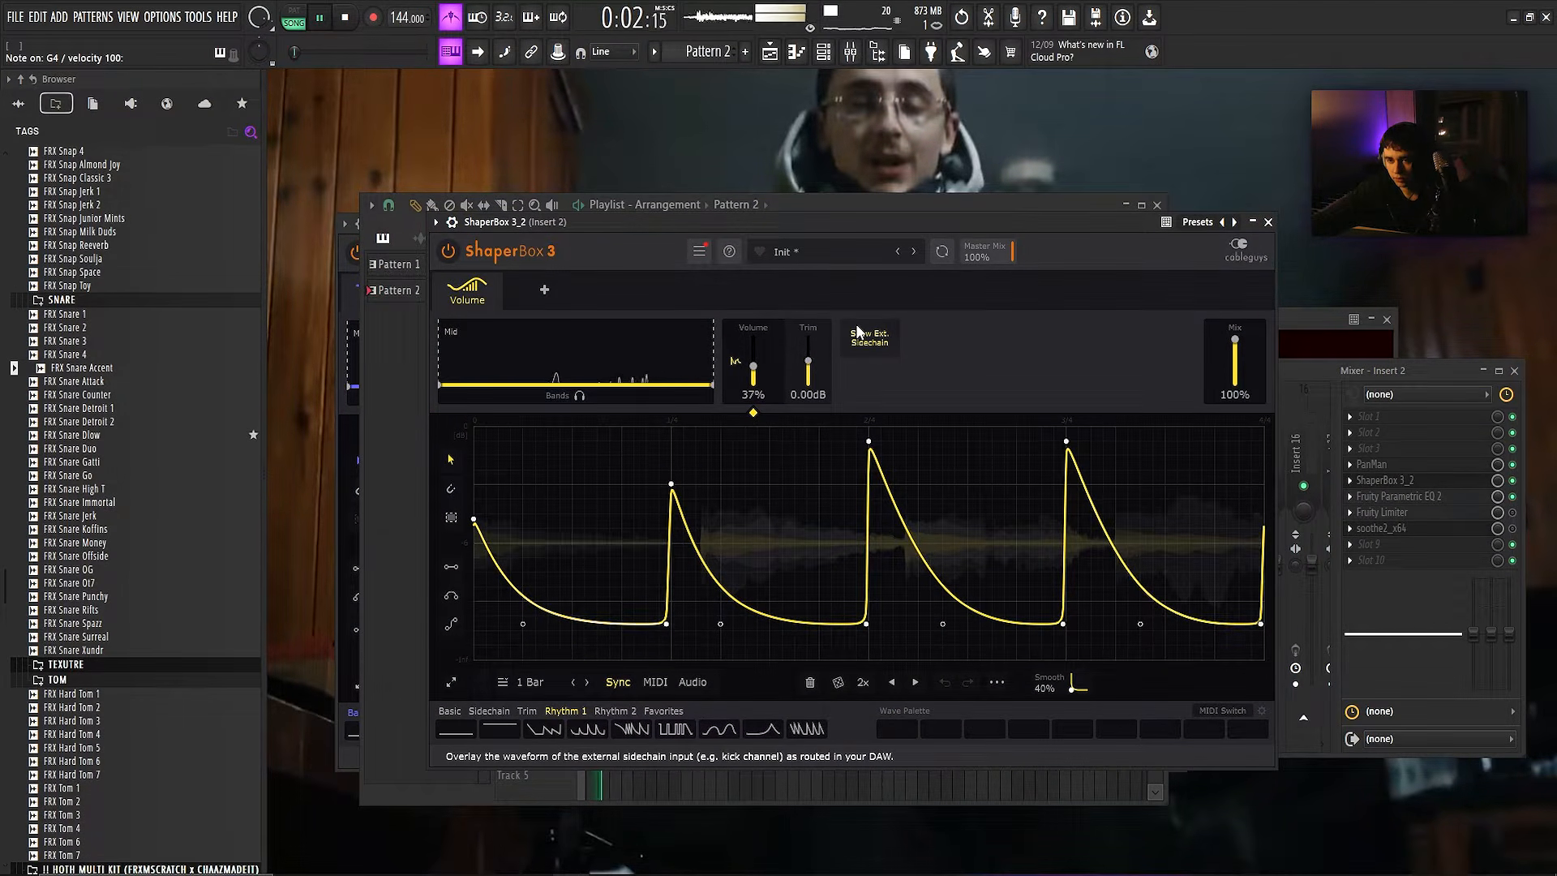
click(1268, 221)
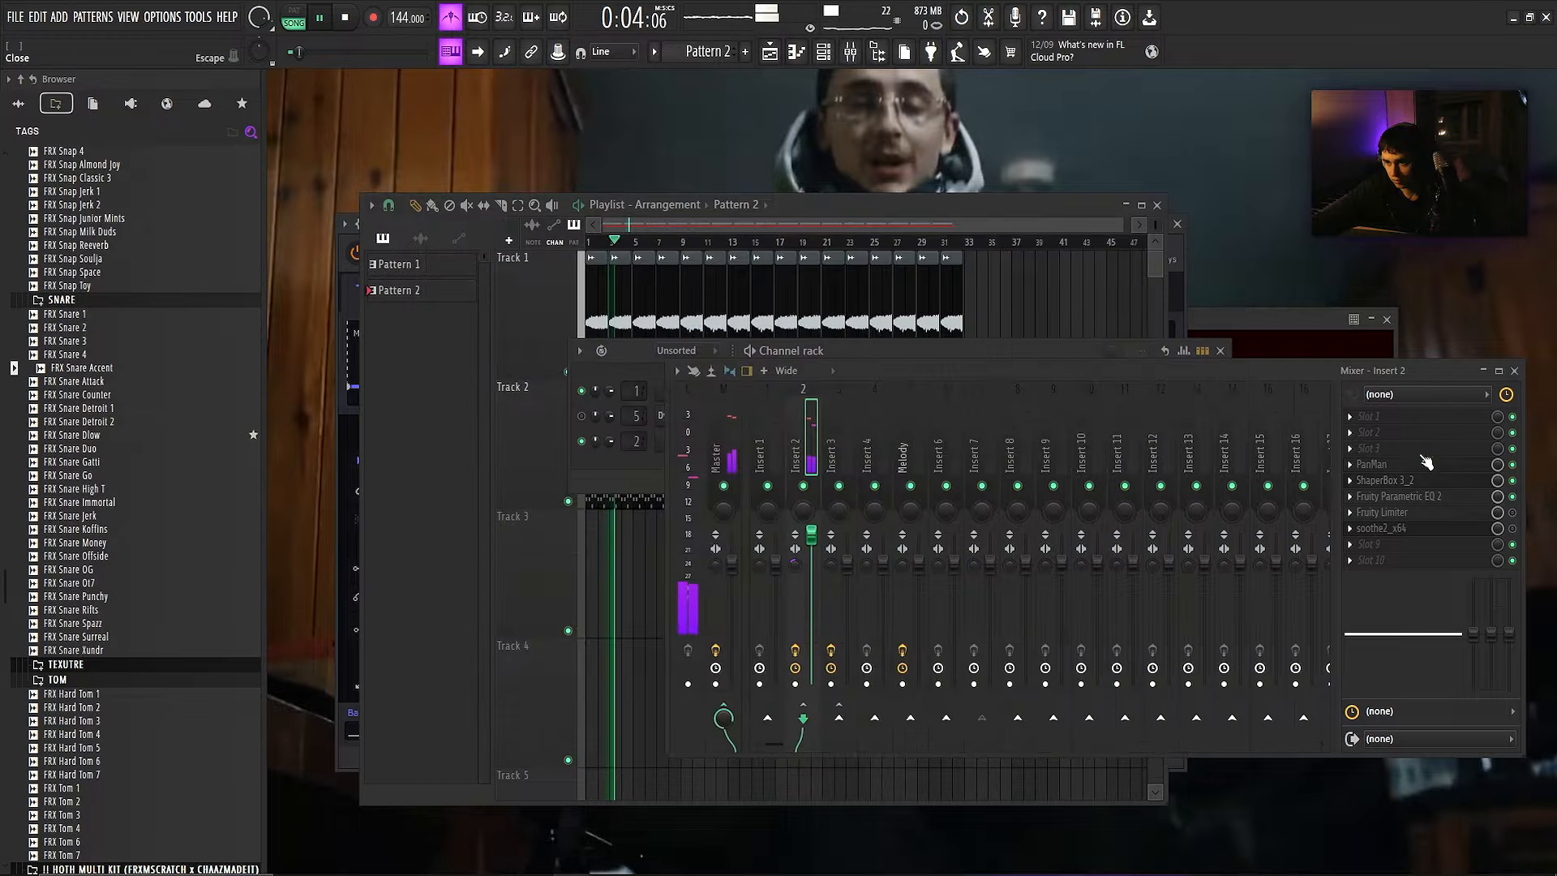
key(space)
click(1378, 495)
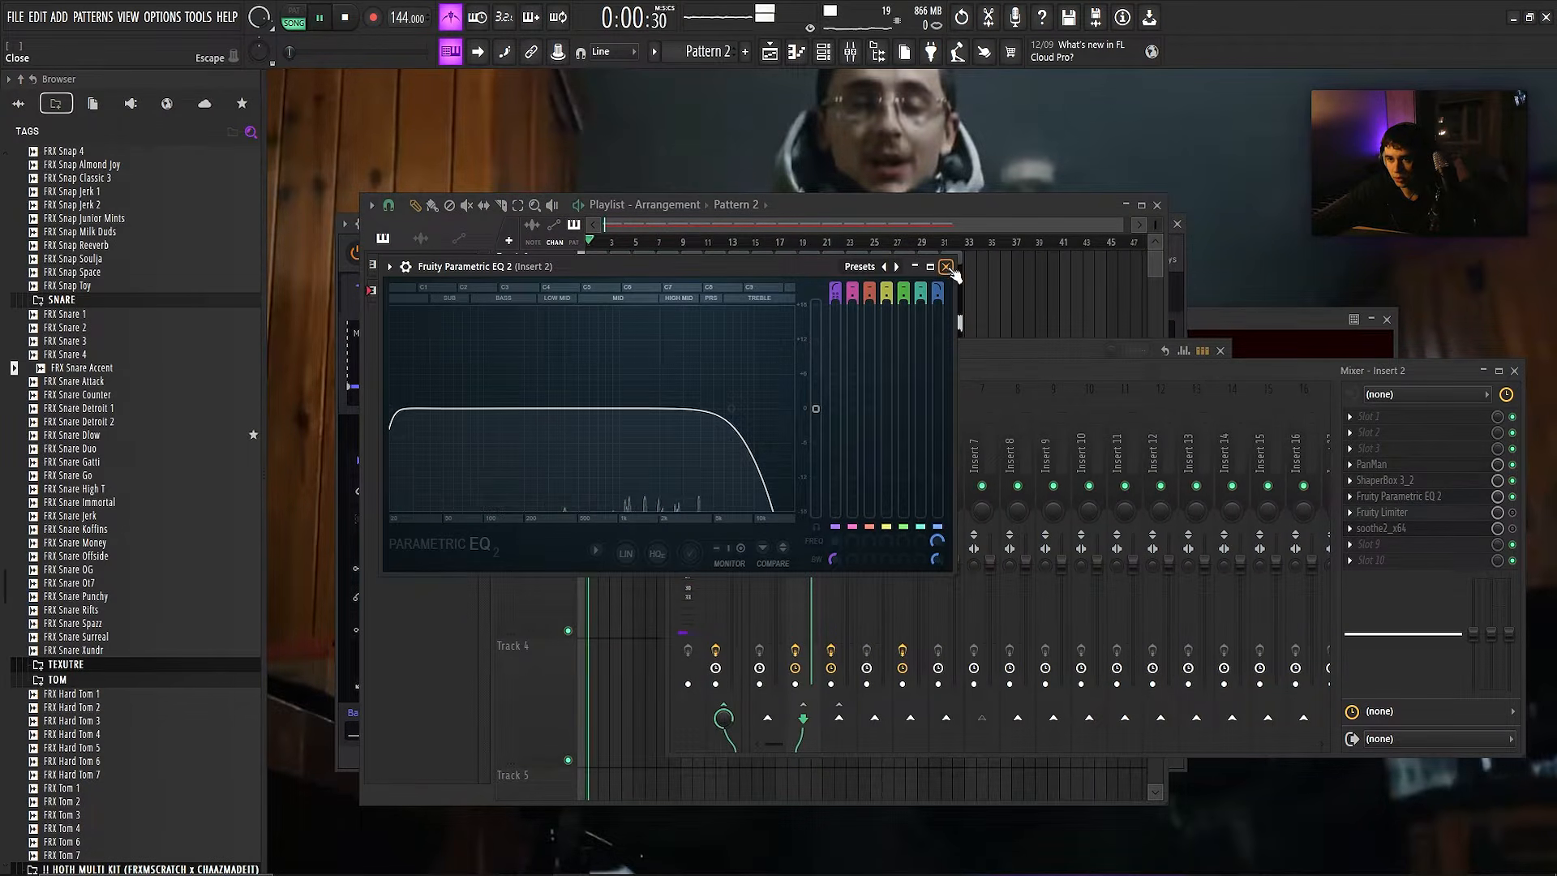
click(946, 266)
key(space)
- Write a BEL JayV phrase in bar 1 of Pattern 2 using C#5, B4 and two D5 notes
click(607, 434)
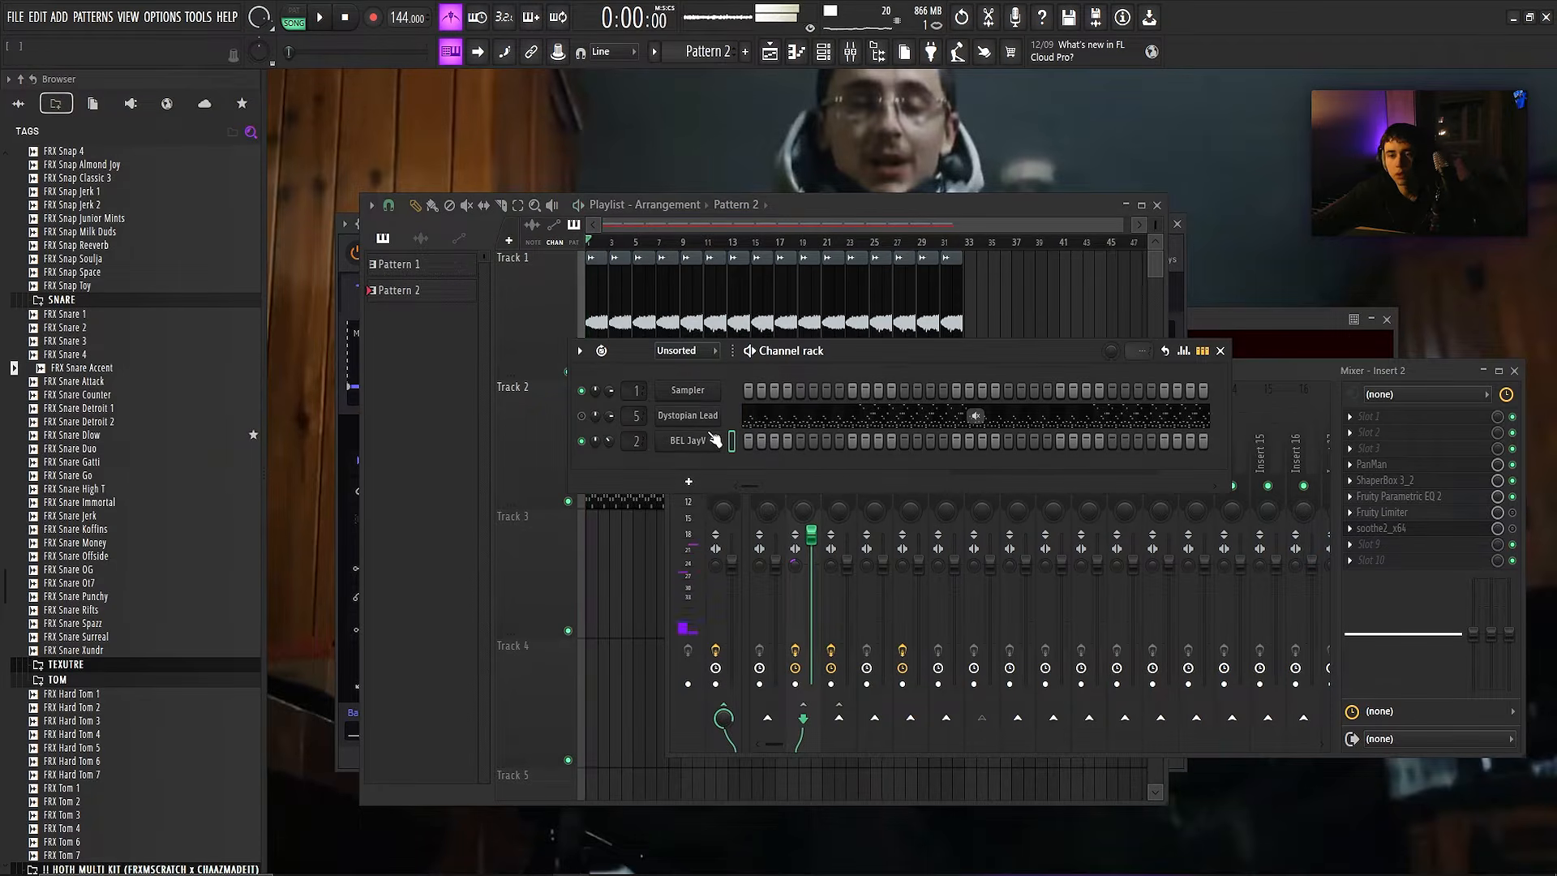
key(F7)
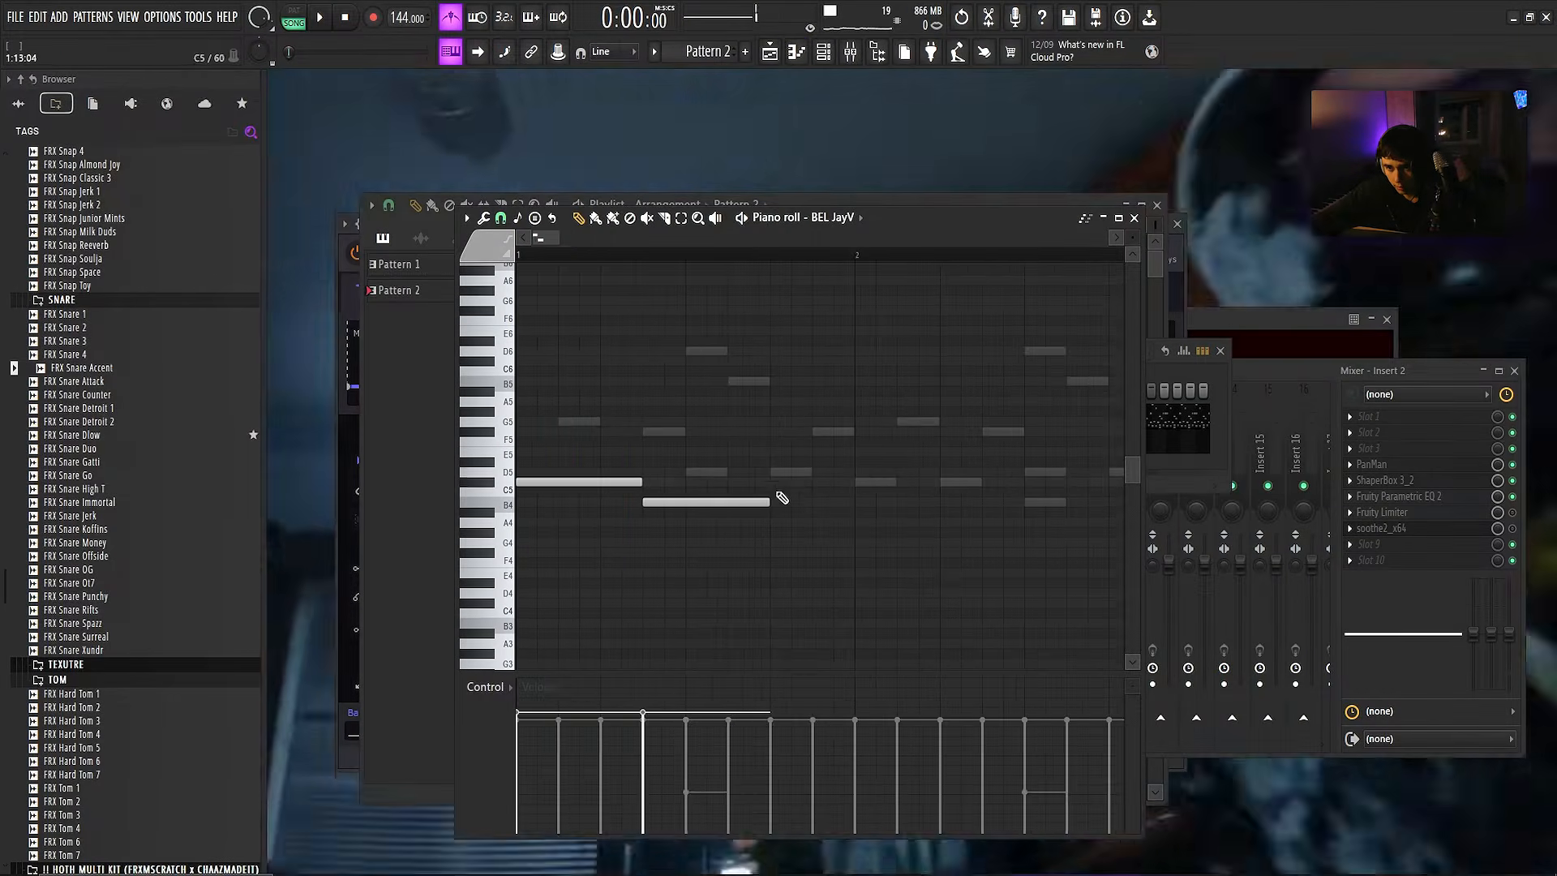
key(space)
scroll(803, 475, down, 2)
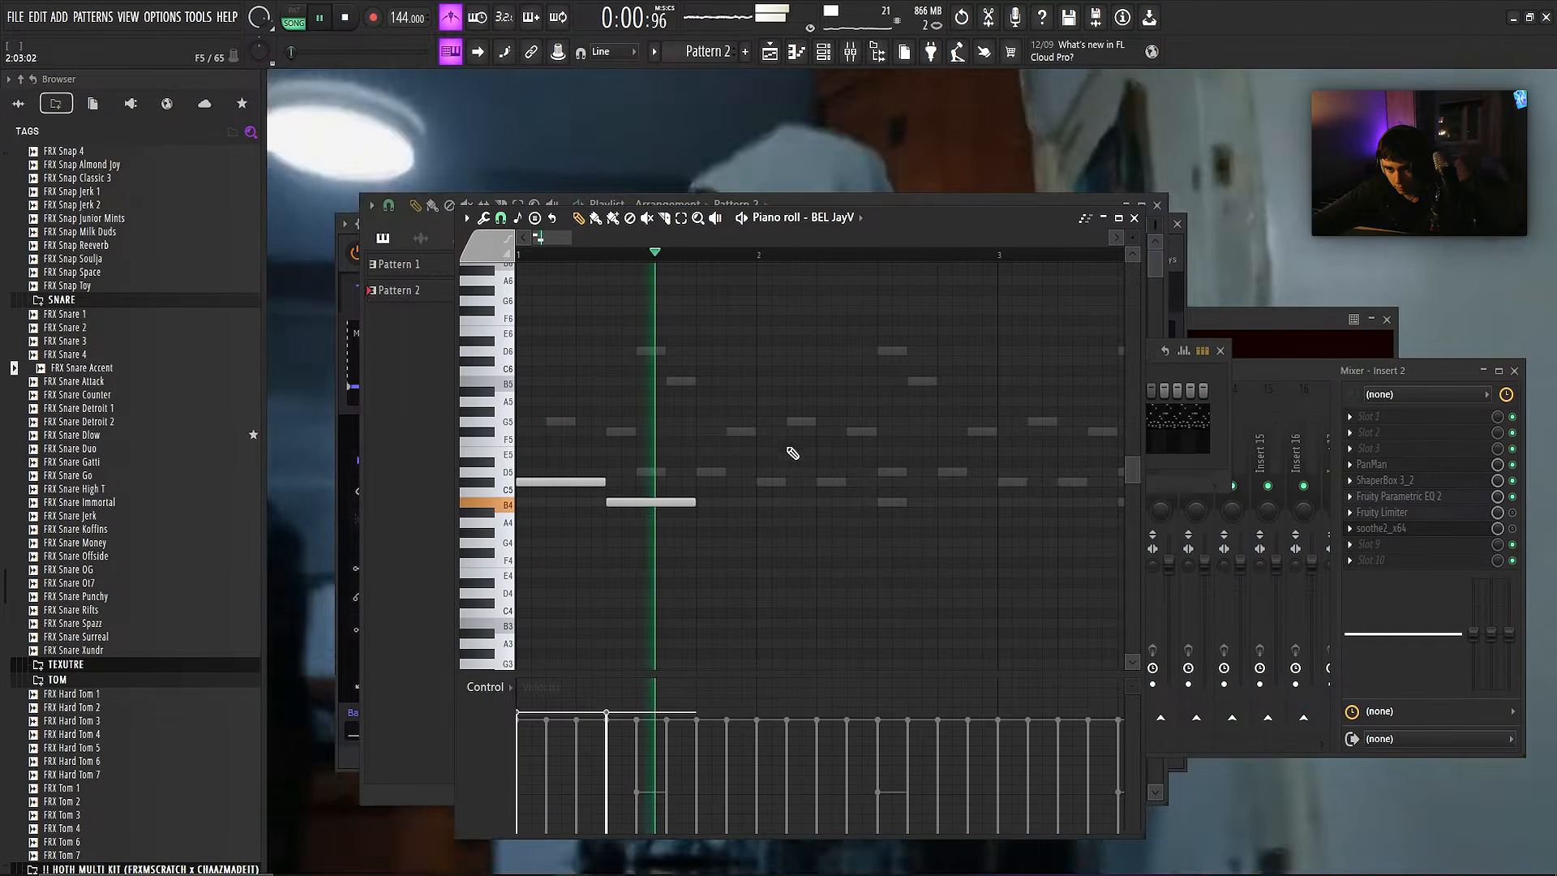
key(space)
drag(690, 503, 750, 470)
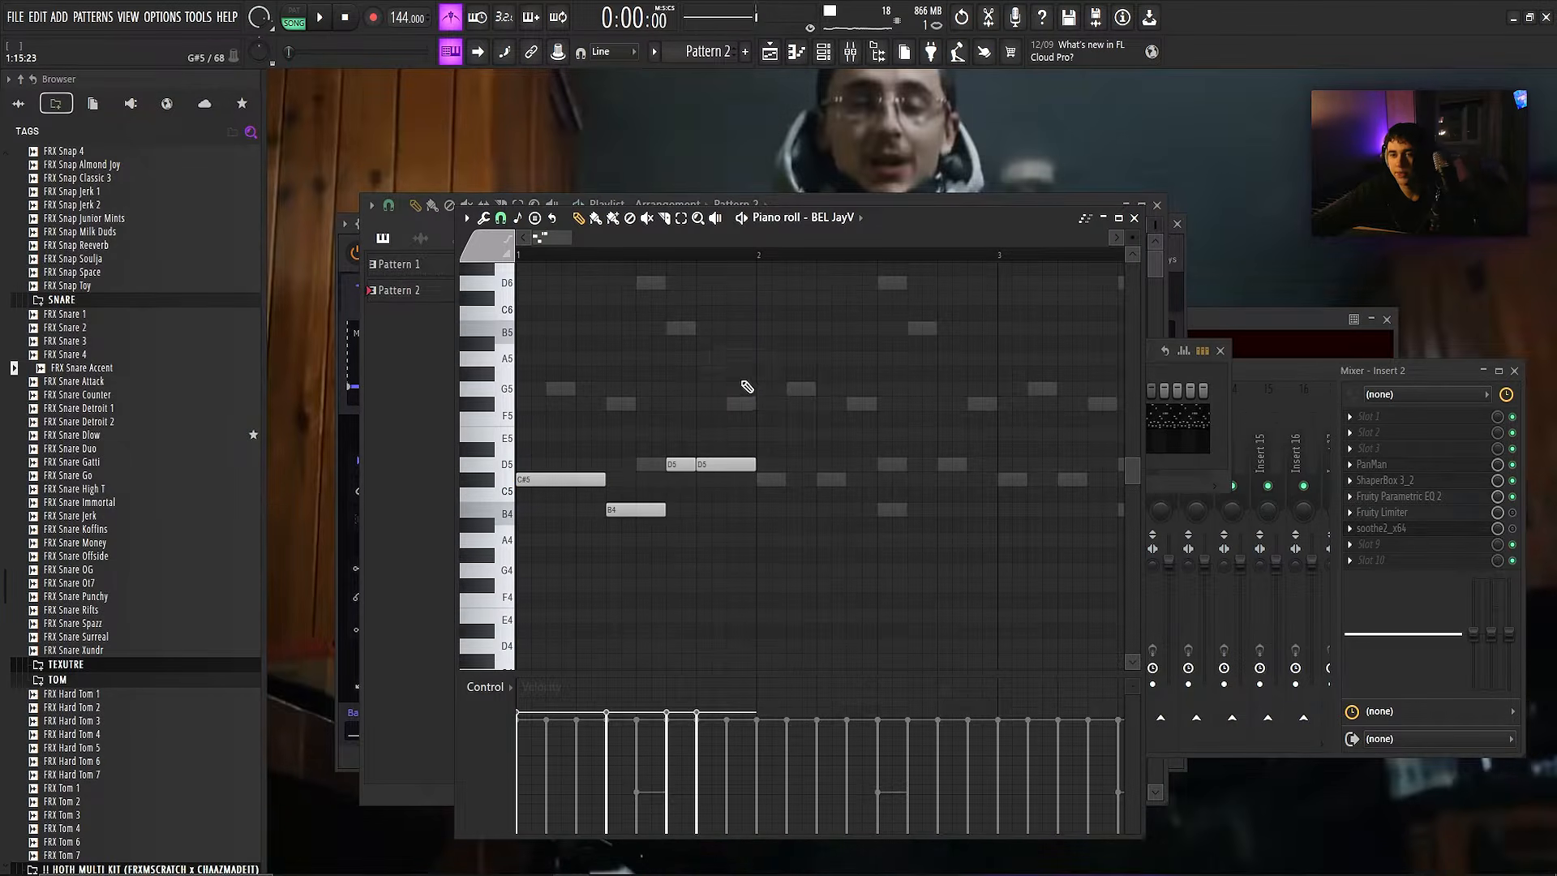
- Layer a G5 and two F#5 notes over the BEL JayV phrase in bar 1, checking them against playback
key(space)
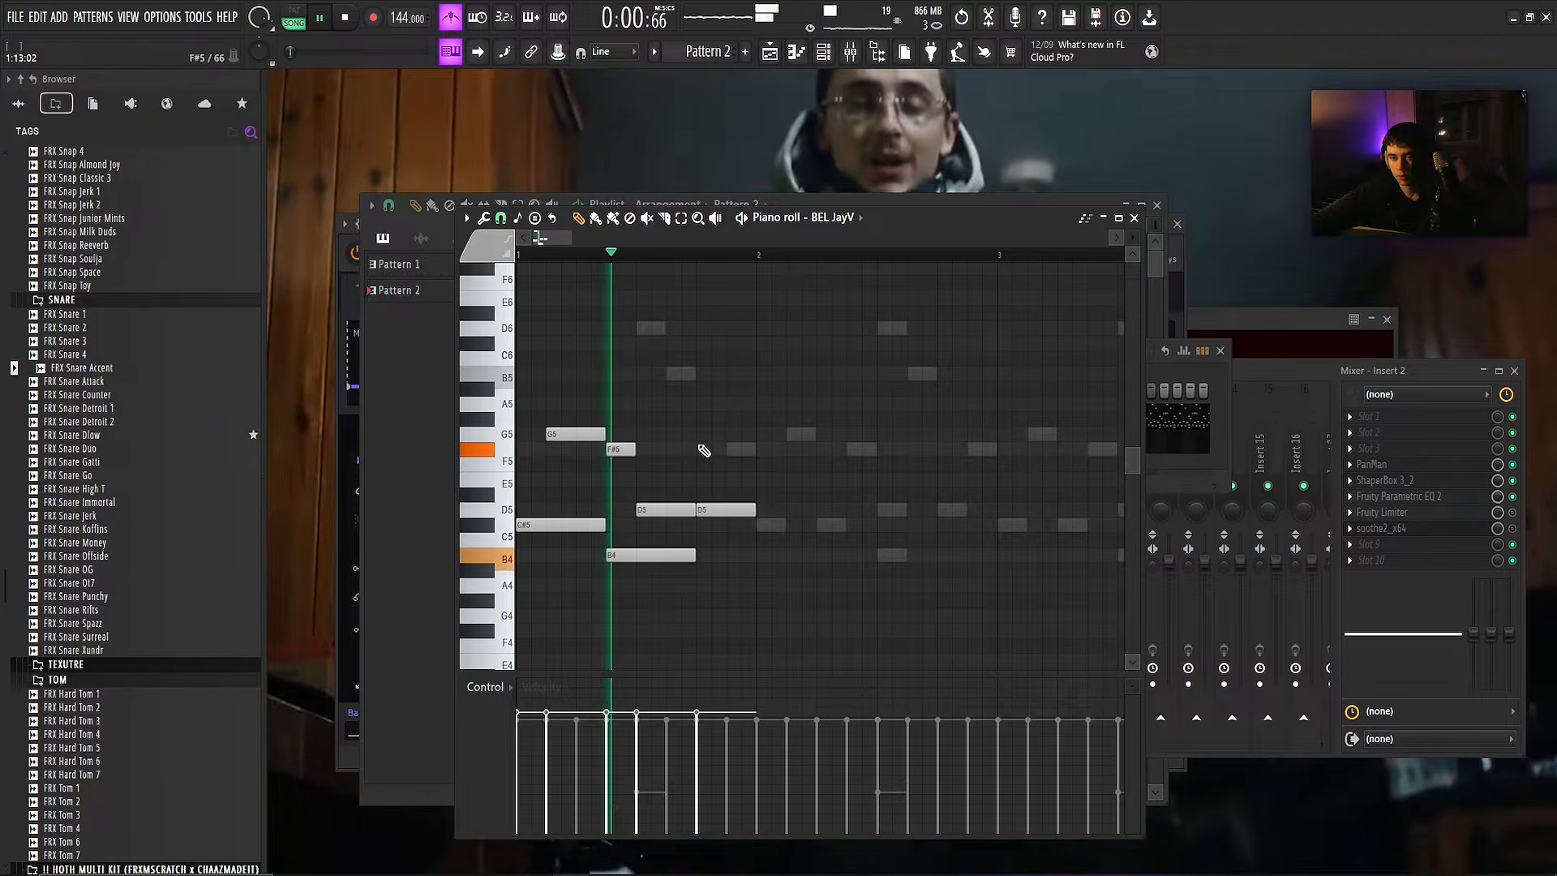
scroll(741, 446, down, 2)
key(space)
key(space)
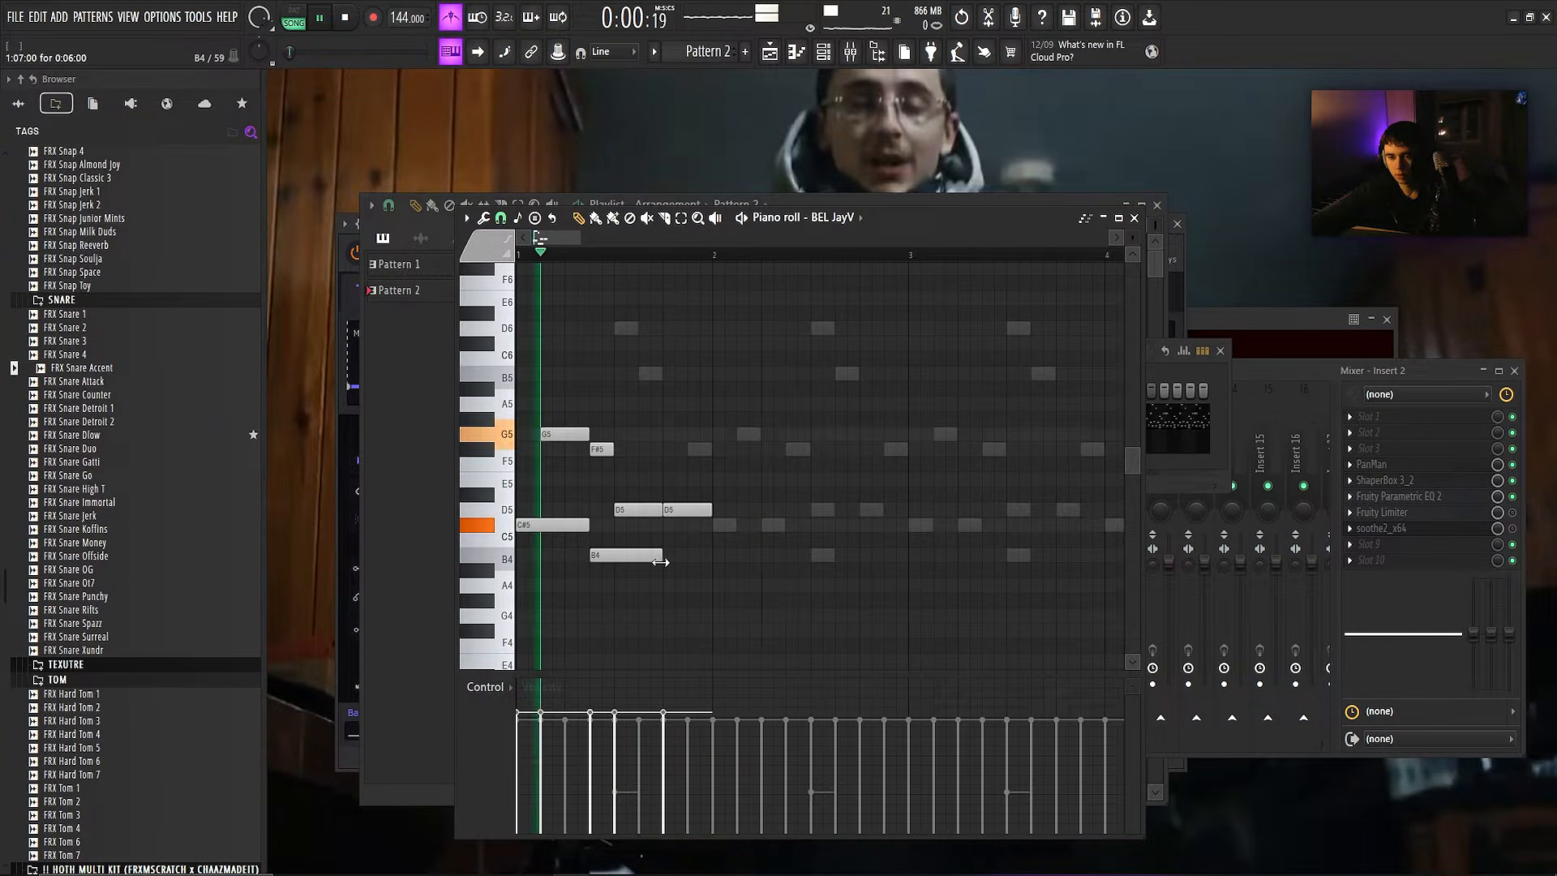
key(space)
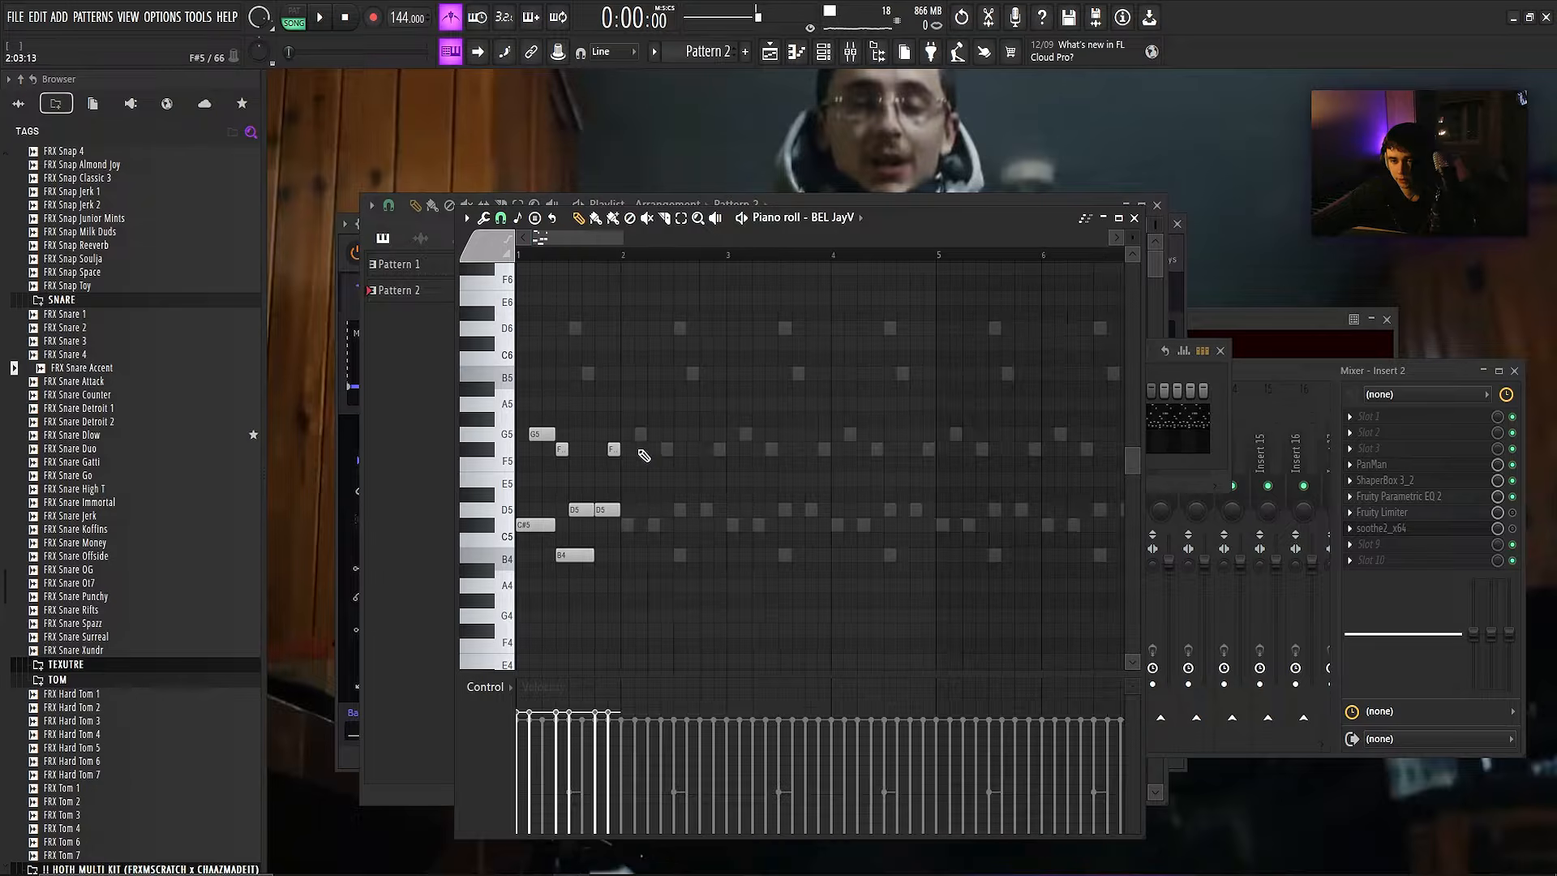
- Repeat the bar 1 BEL JayV phrase across bars 2 to 4 and play it back with the melody
scroll(639, 439, down, 3)
drag(615, 395, 394, 637)
key(ctrl+b)
key(ctrl+b)
key(ctrl+b)
key(space)
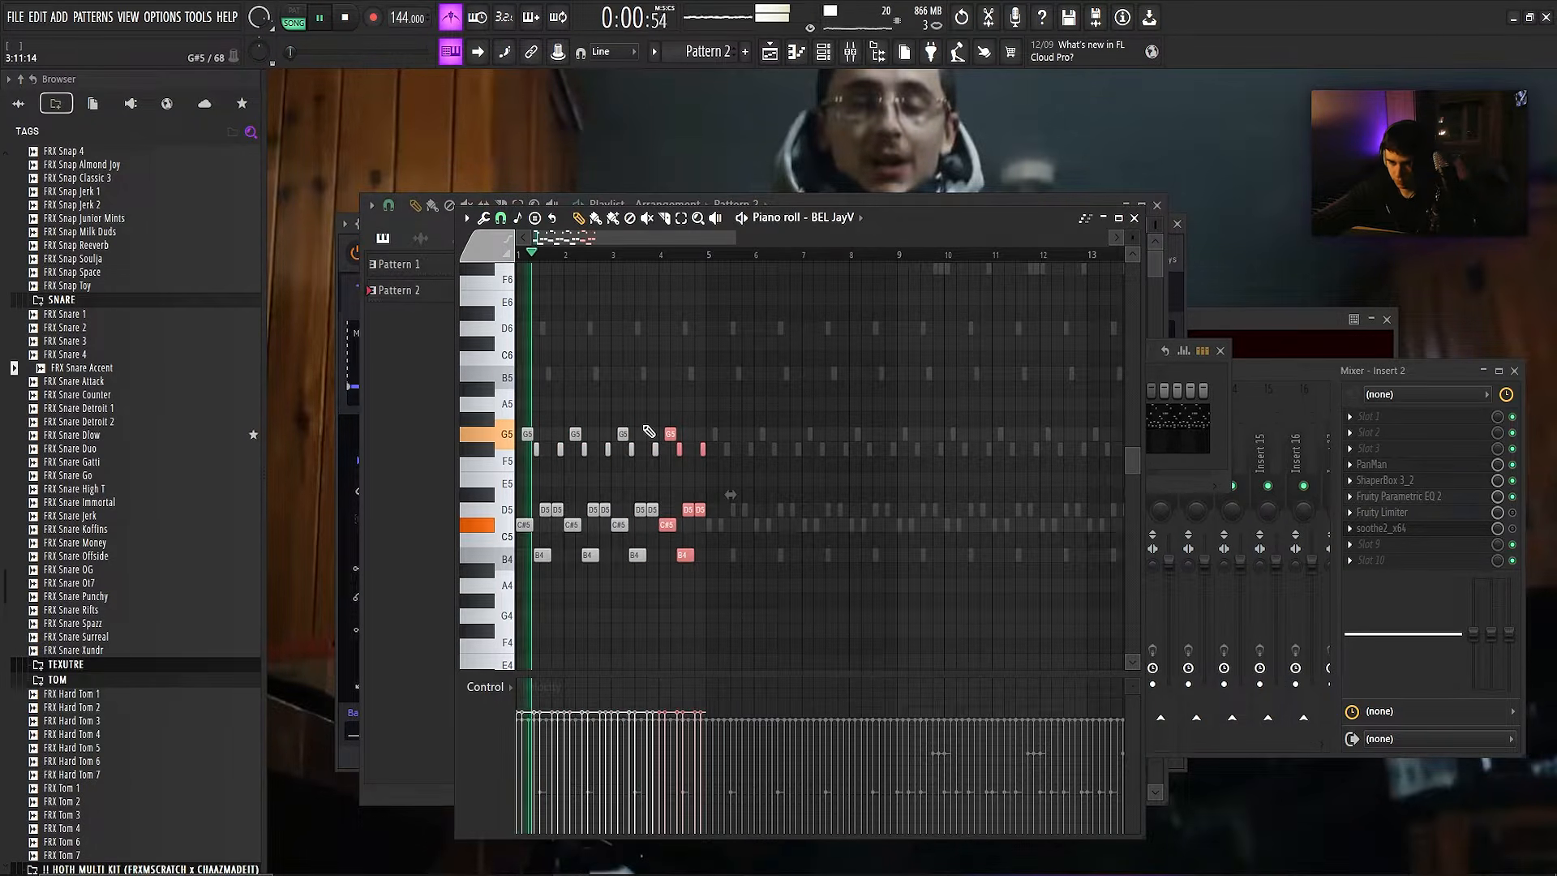
scroll(661, 418, down, 3)
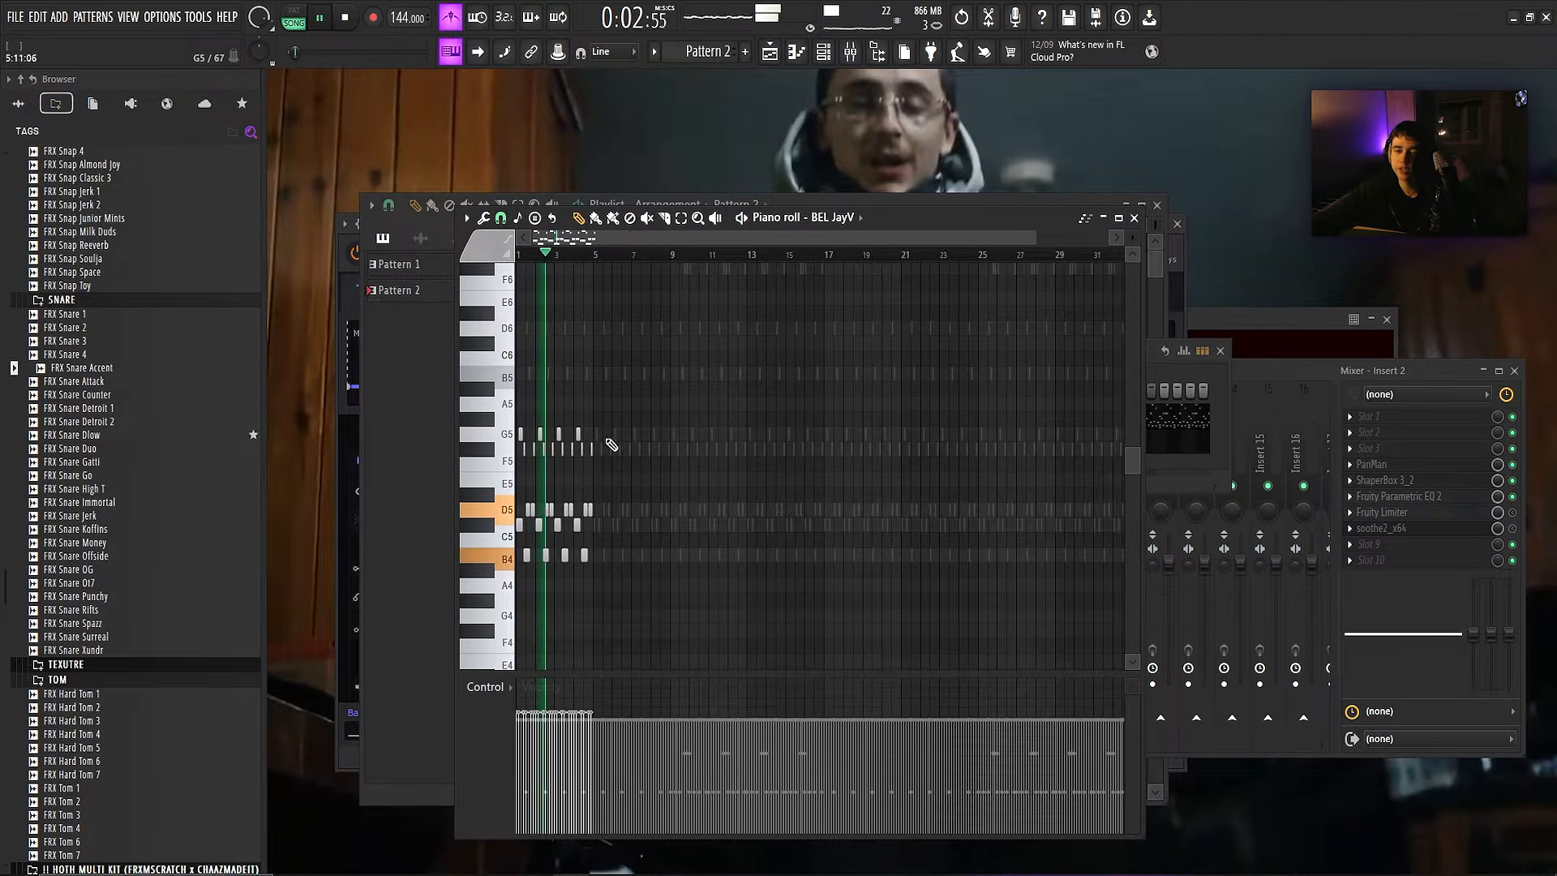
scroll(600, 372, up, 3)
scroll(628, 379, down, 4)
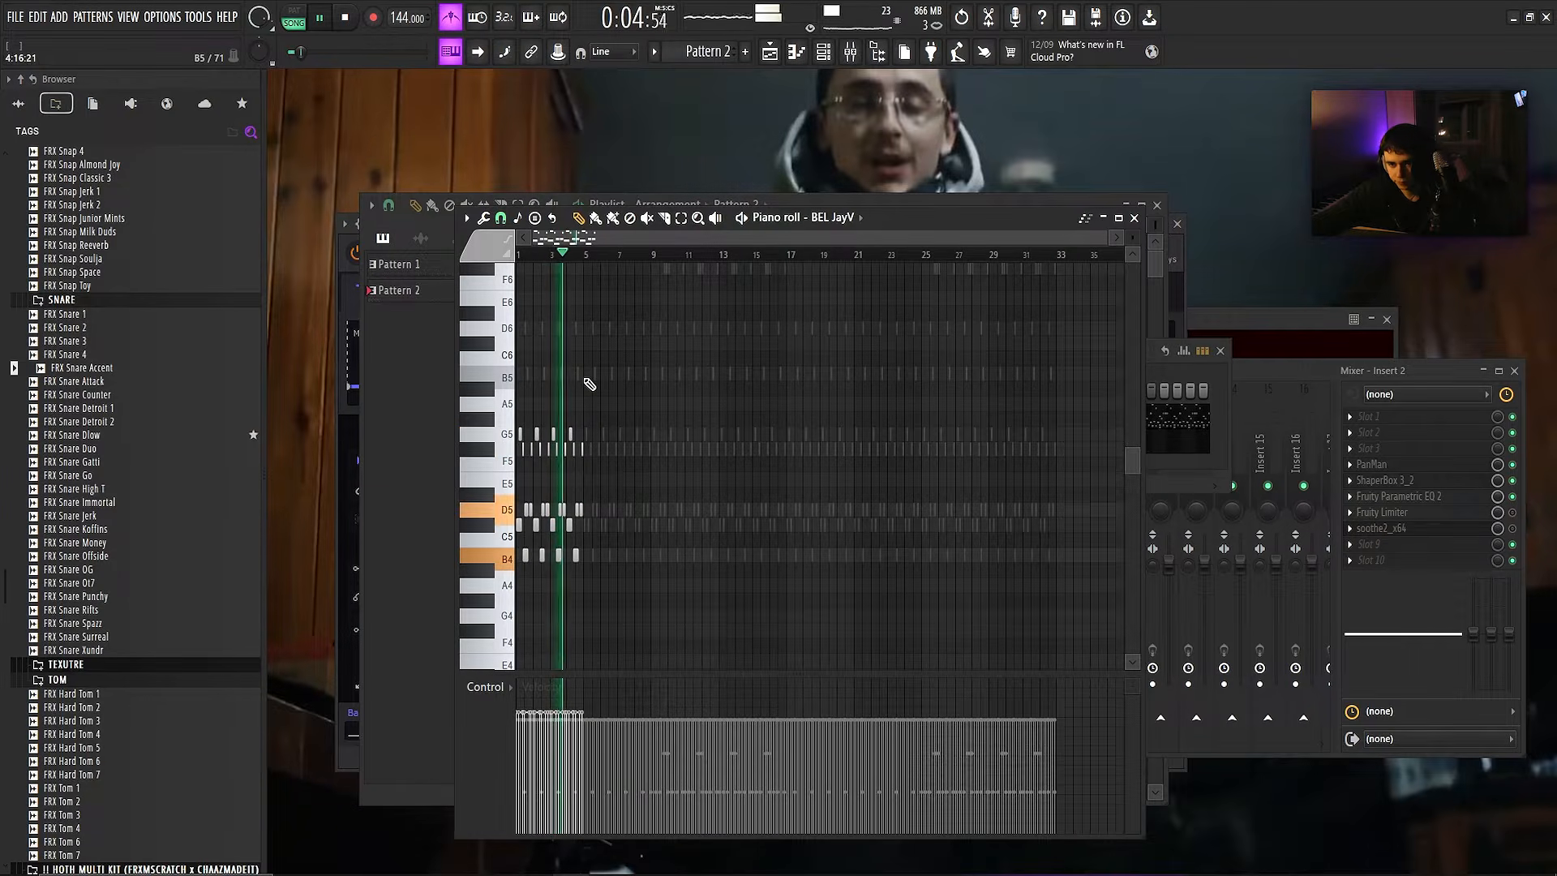
- Layer a copy of the C#5, B4 and D5 notes of bars 3 and 4 one octave higher and play the result
key(space)
scroll(592, 454, up, 5)
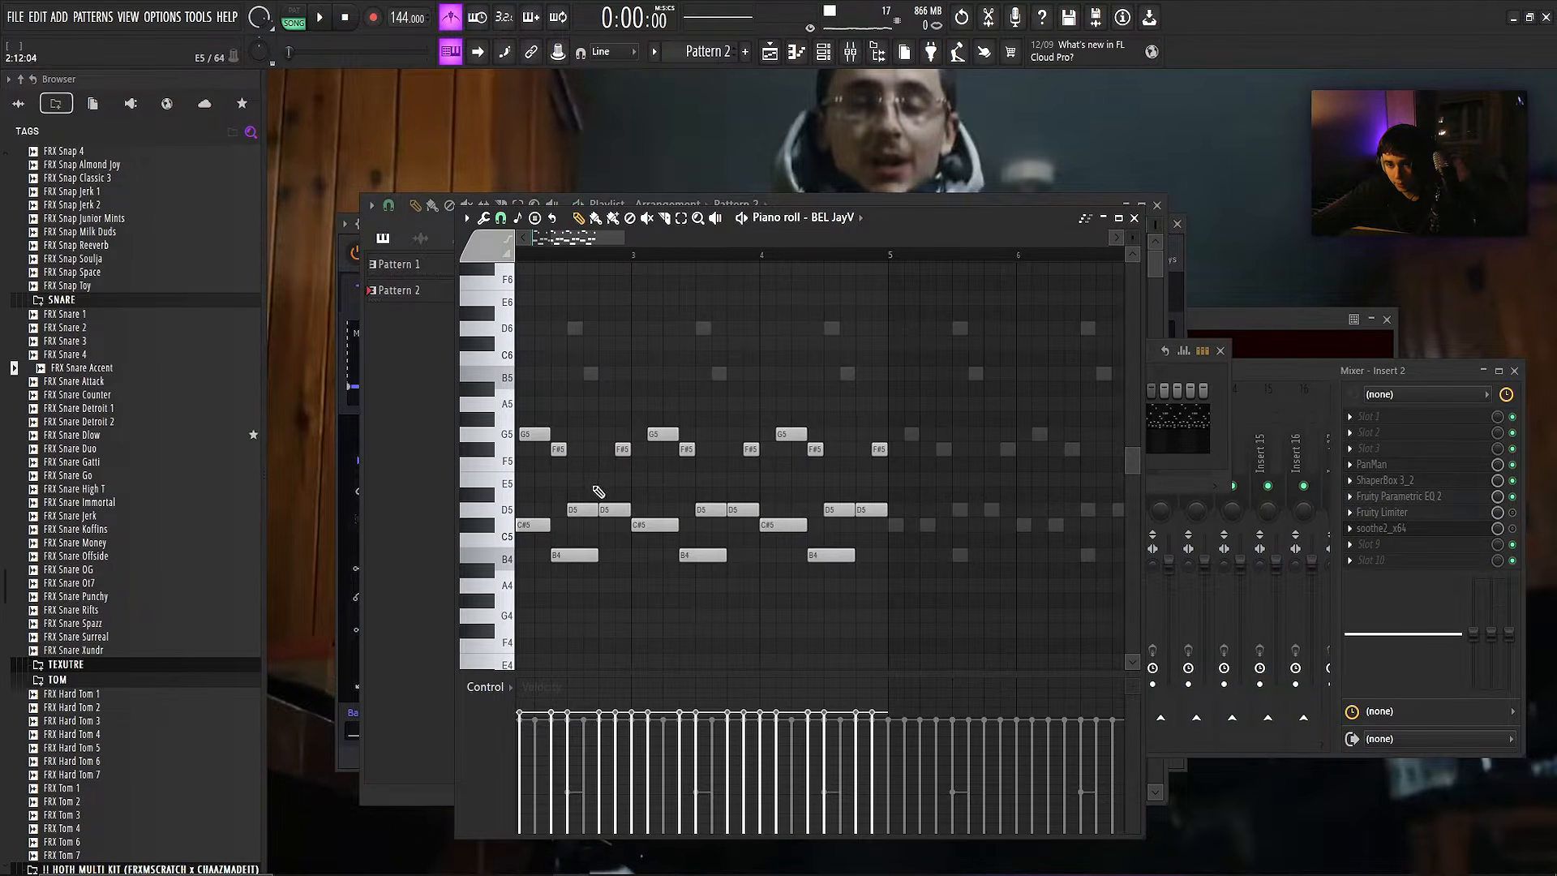
drag(644, 482, 911, 625)
key(ctrl+c)
key(ctrl+v)
key(ctrl+Up)
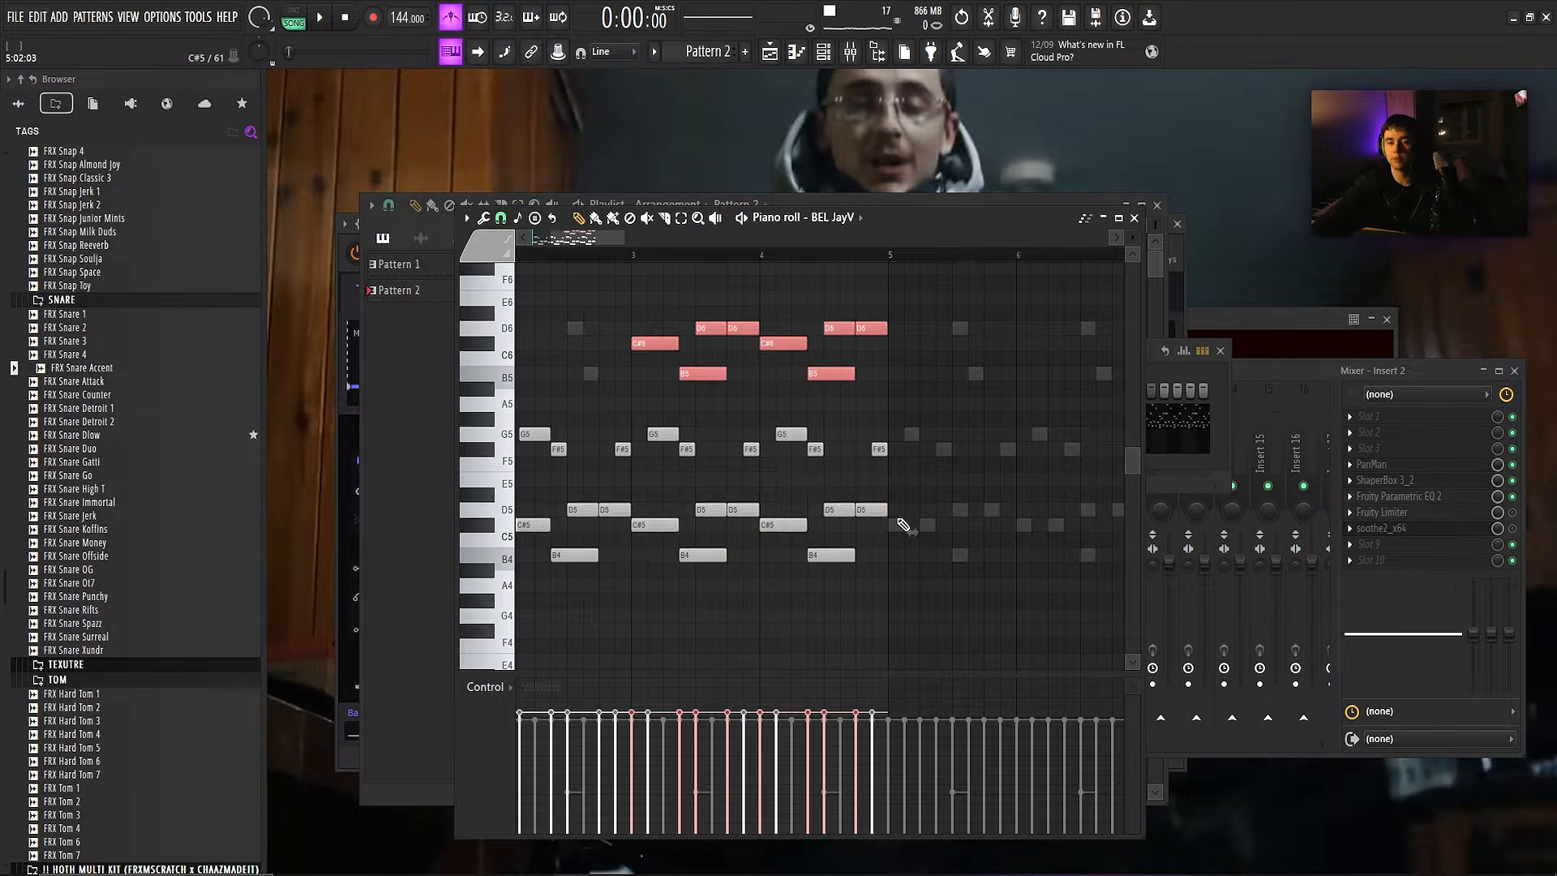
scroll(901, 523, down, 3)
ctrl+click(664, 262)
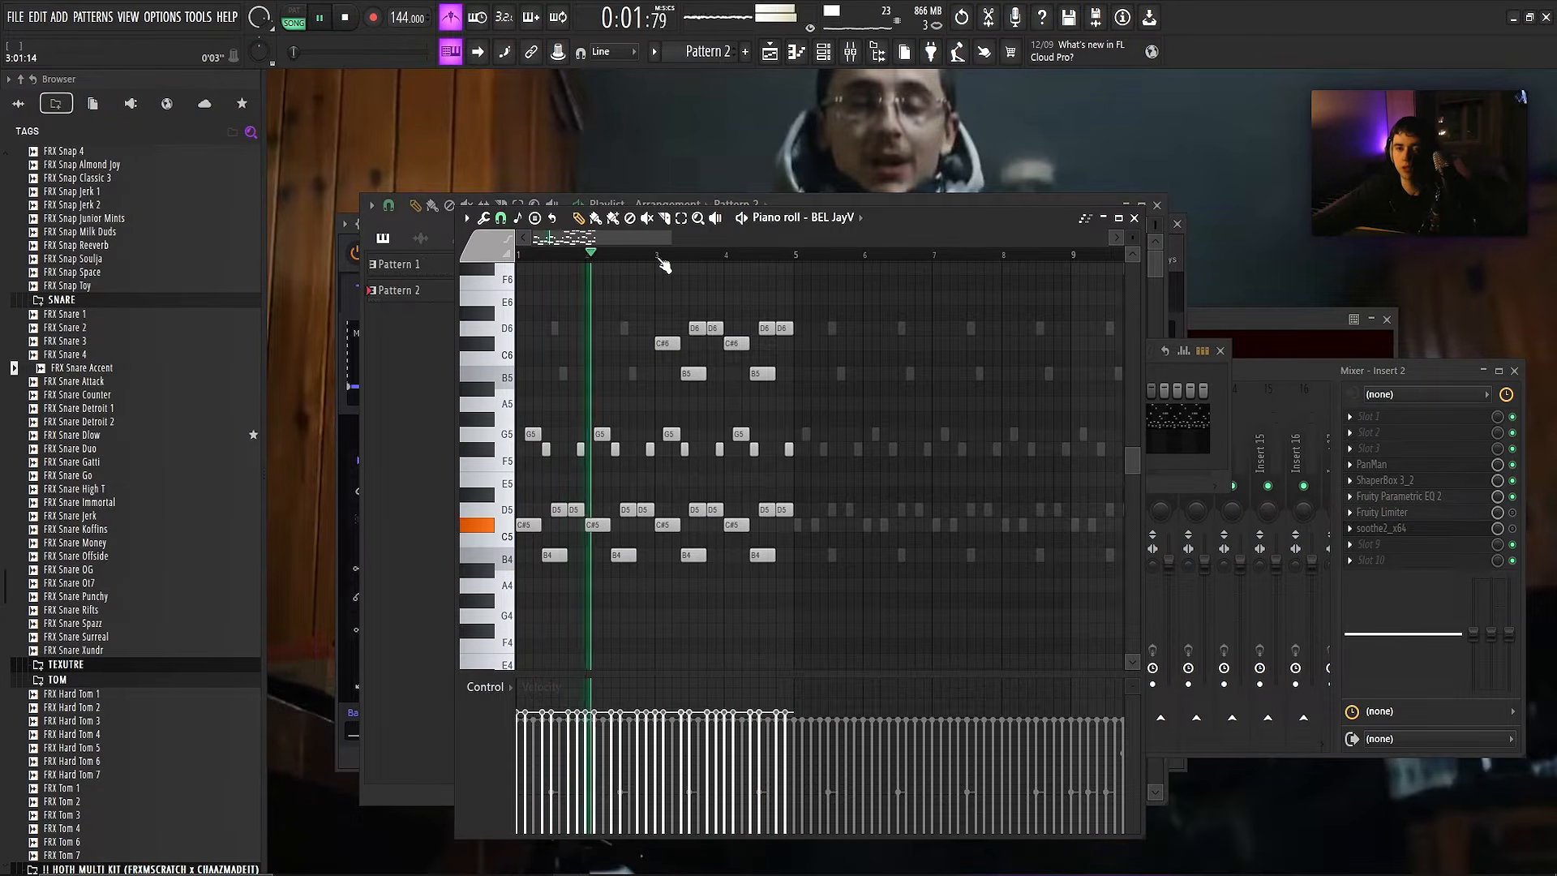
scroll(705, 349, down, 3)
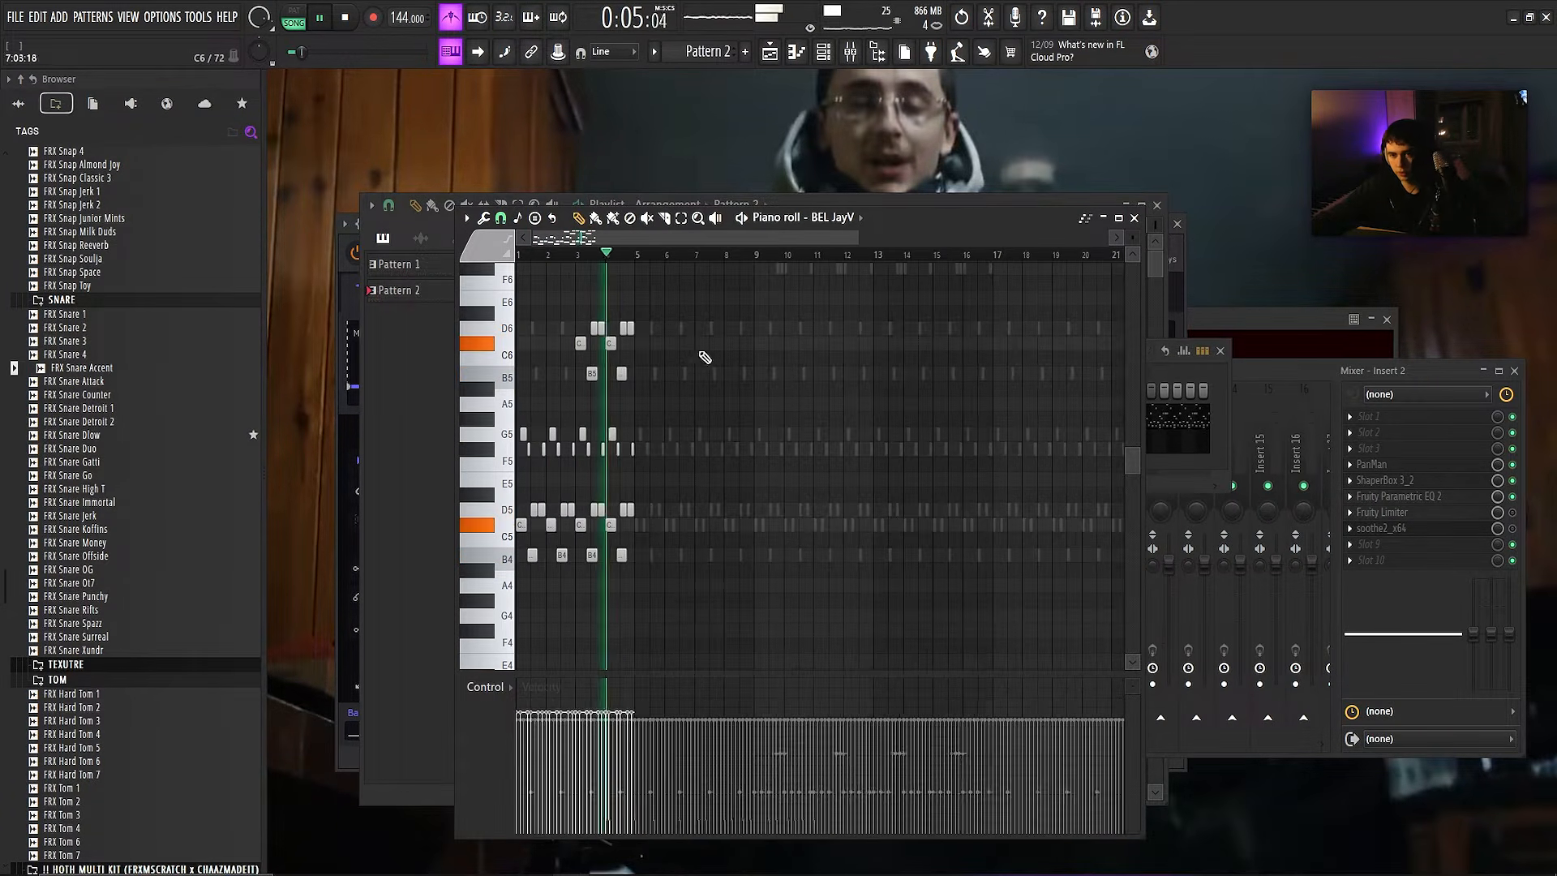
key(space)
- Arrange the BEL JayV phrase as eight bars from bar 17 to 24, with the octave-up layer only in the last four
drag(649, 290, 578, 660)
drag(577, 526, 695, 530)
key(ctrl+a)
scroll(697, 519, down, 2)
ctrl+click(747, 277)
click(794, 256)
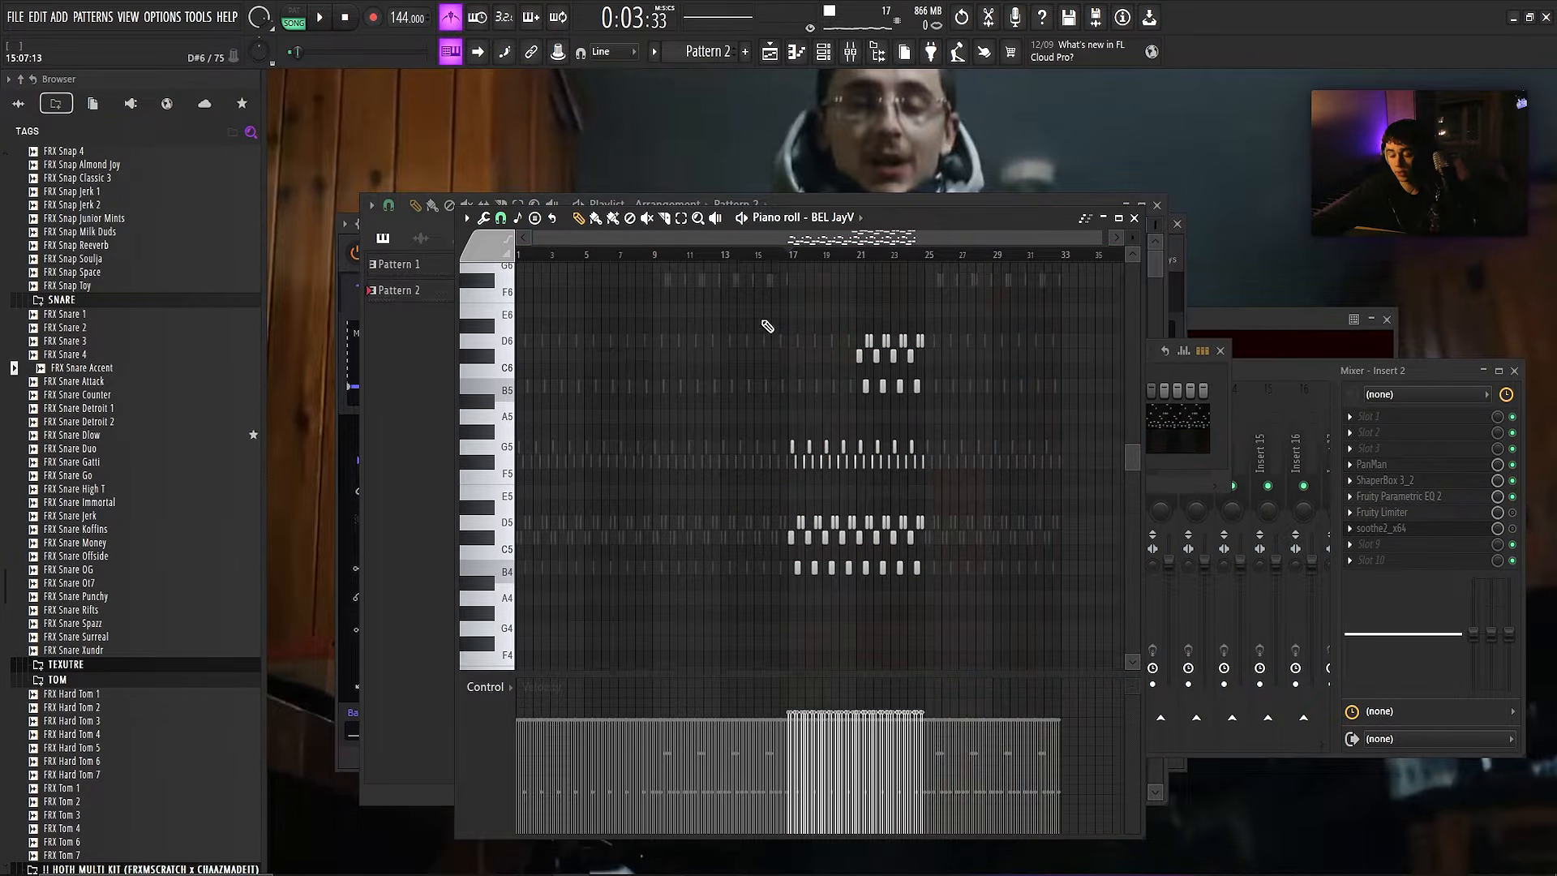
- Move the whole BEL JayV phrase back to bars 9 to 16 and clear the selection
key(ctrl+a)
drag(792, 445, 654, 444)
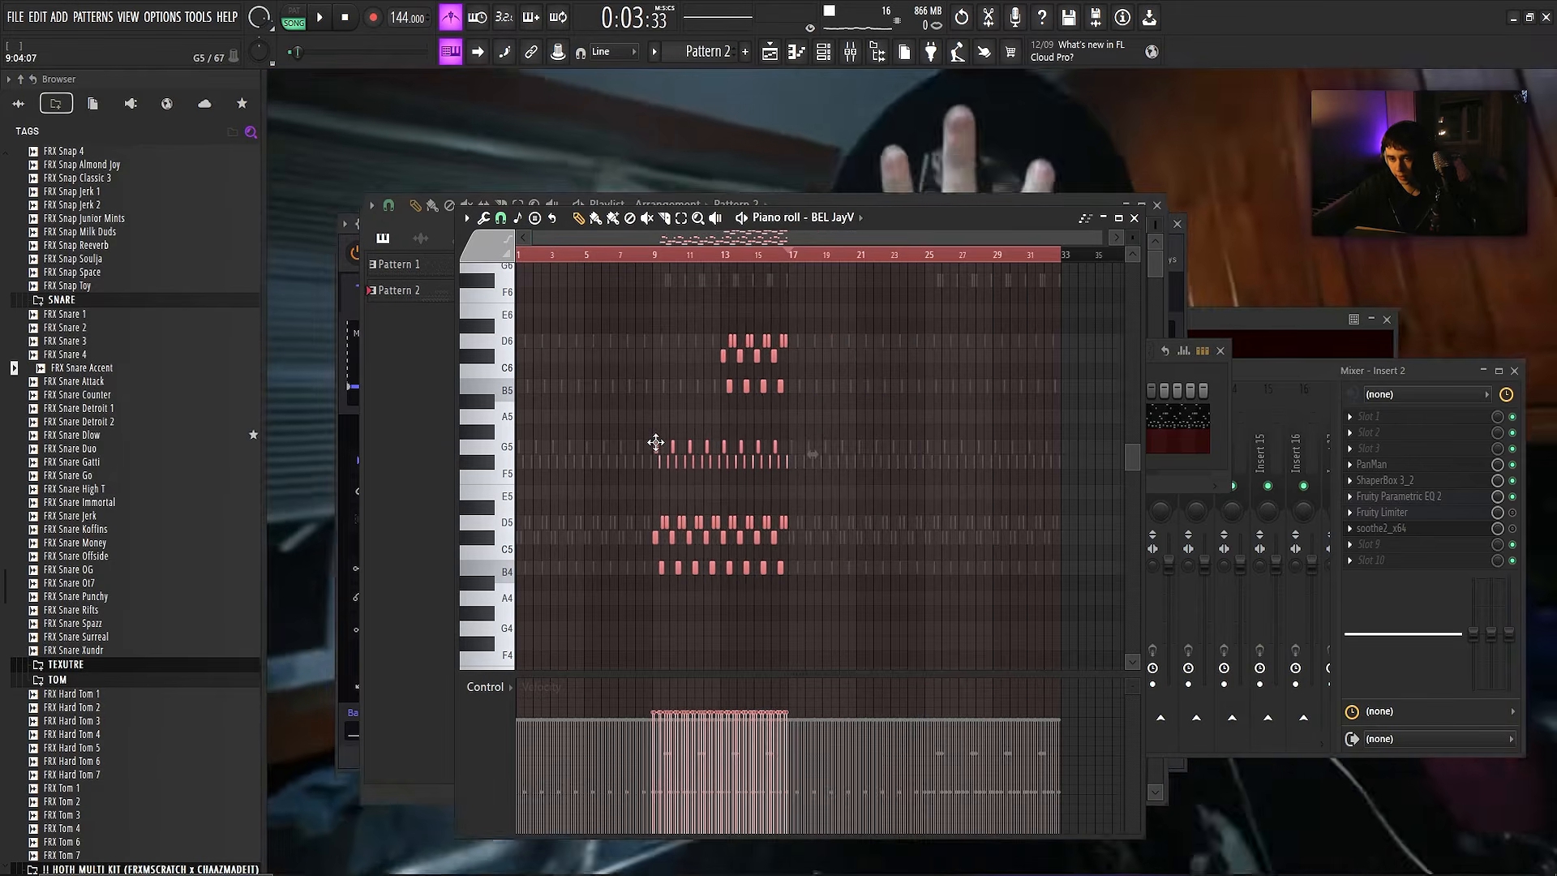
ctrl+click(813, 455)
- Merge the BEL JayV pattern clips into the Pattern 1 clips in the playlist and play the arrangement from bar 9
click(783, 203)
drag(957, 430, 932, 506)
key(ctrl+g)
ctrl+click(867, 469)
key(space)
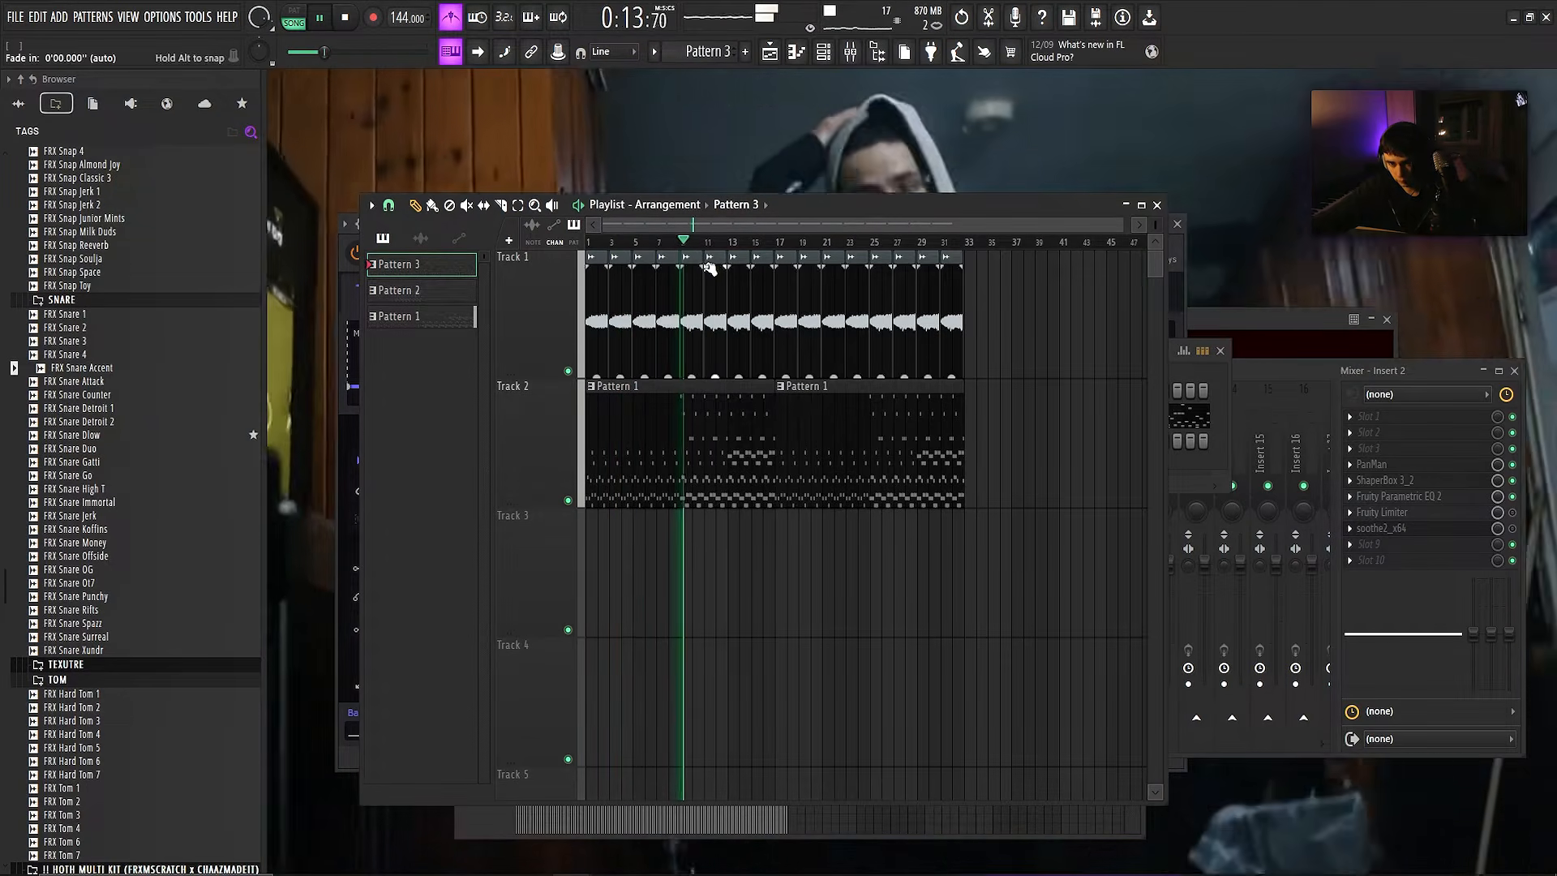
click(977, 560)
right_click(977, 559)
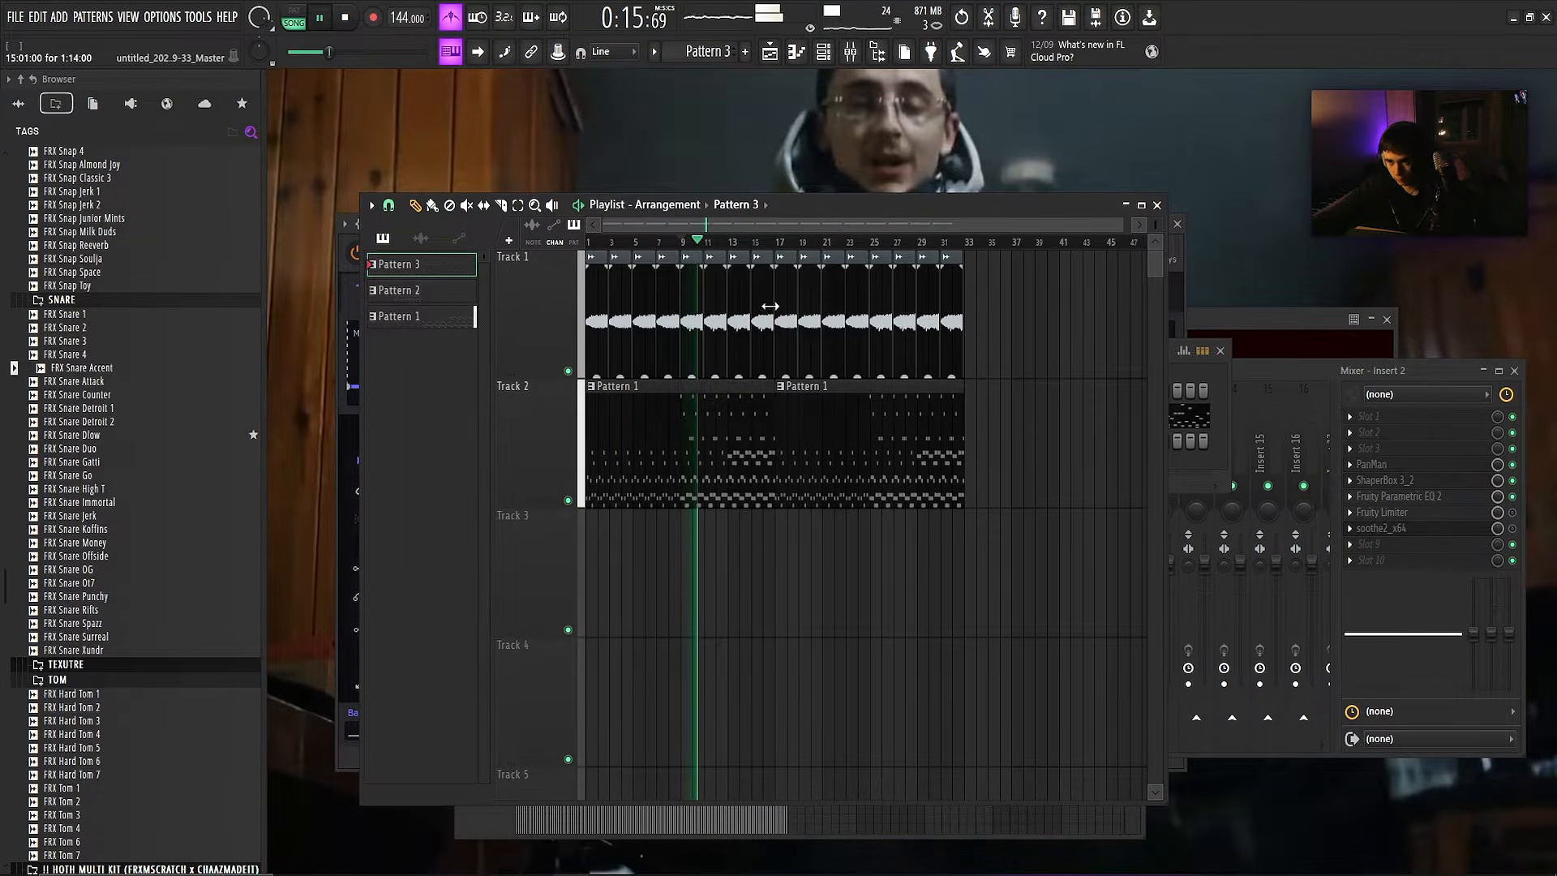
- Route the rendered melody audio clip to mixer Insert 3 and check the routing of Inserts 3 and 7
double_click(805, 299)
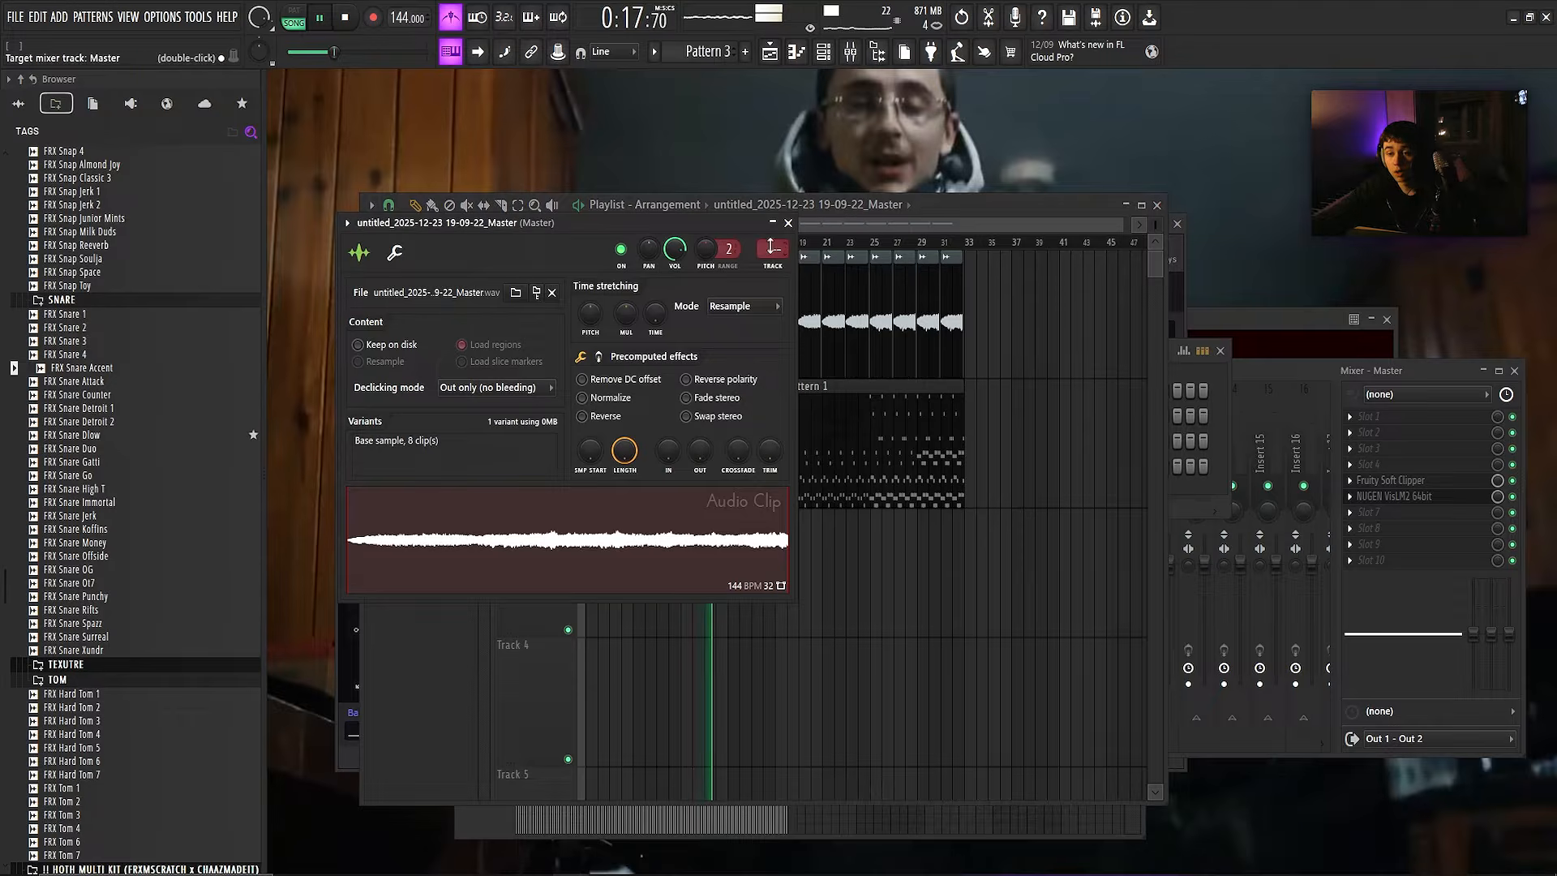
double_click(771, 248)
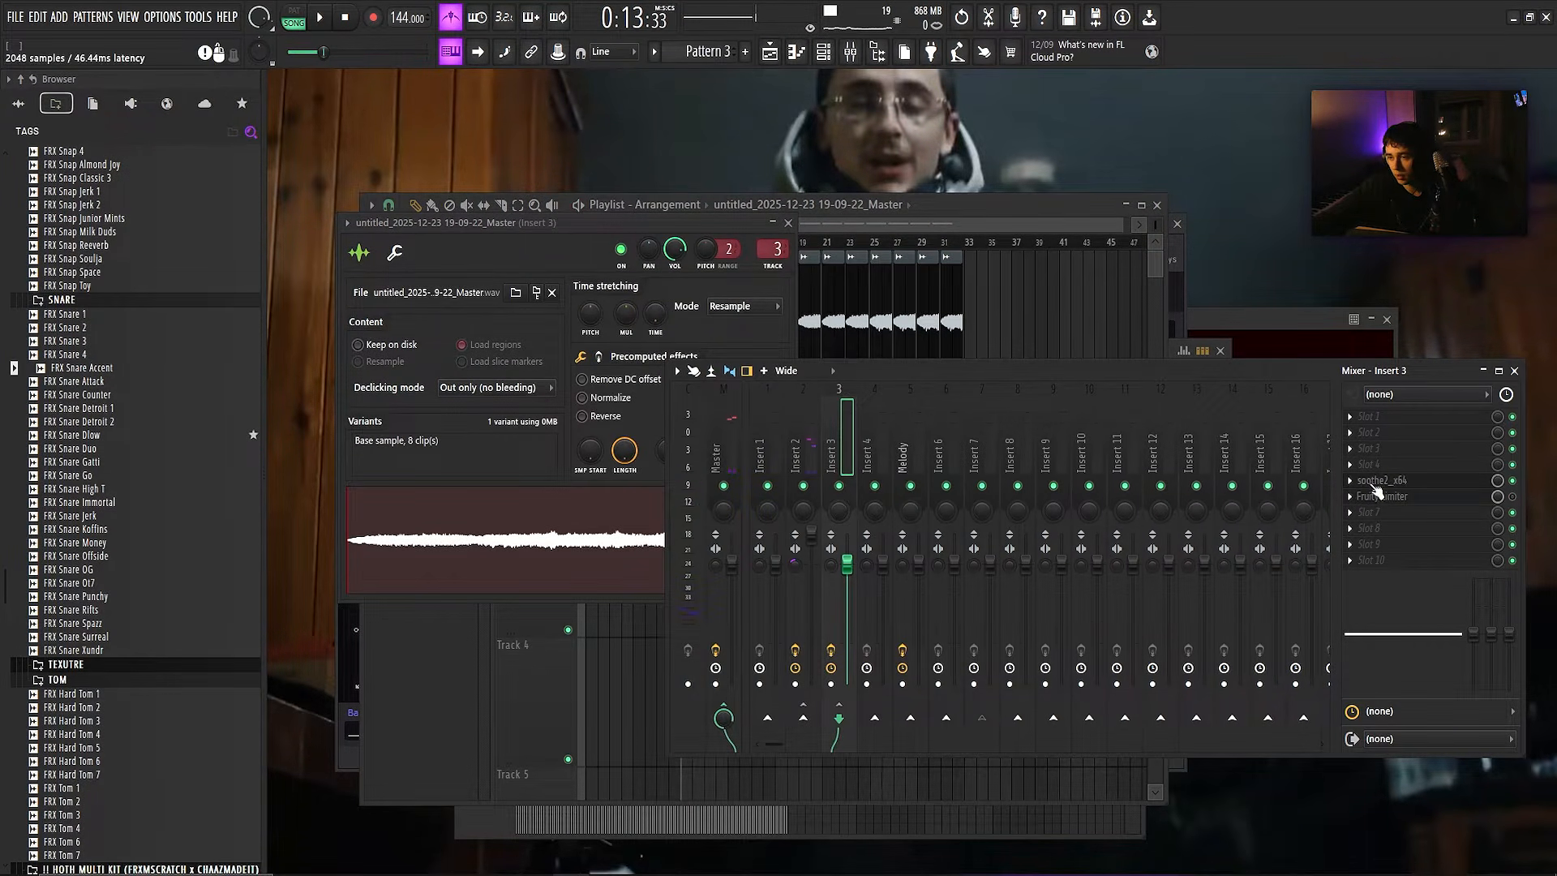
click(809, 218)
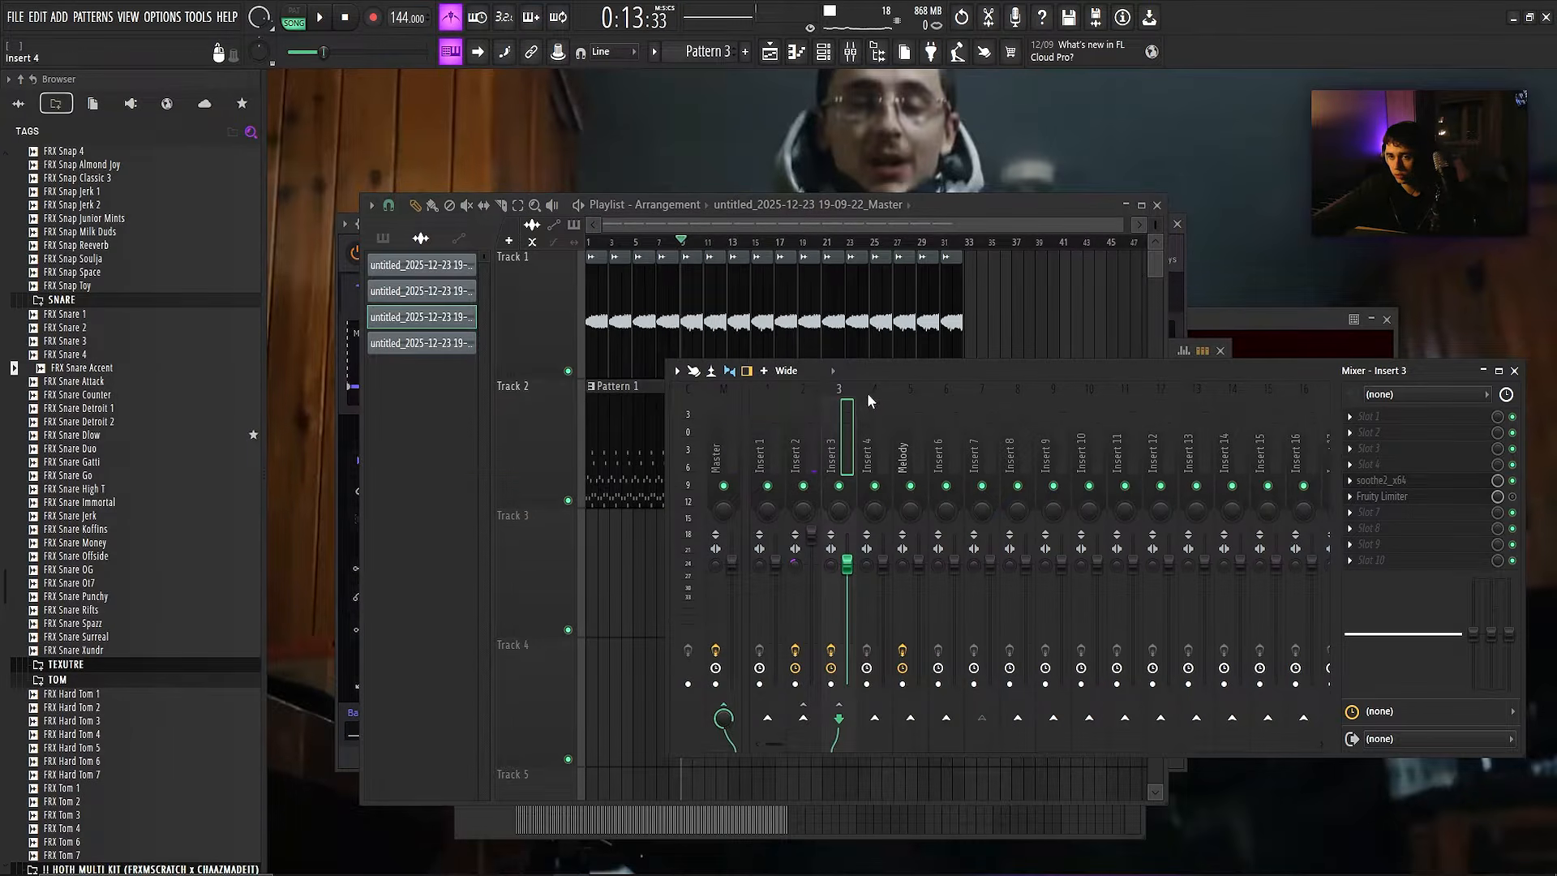
click(835, 466)
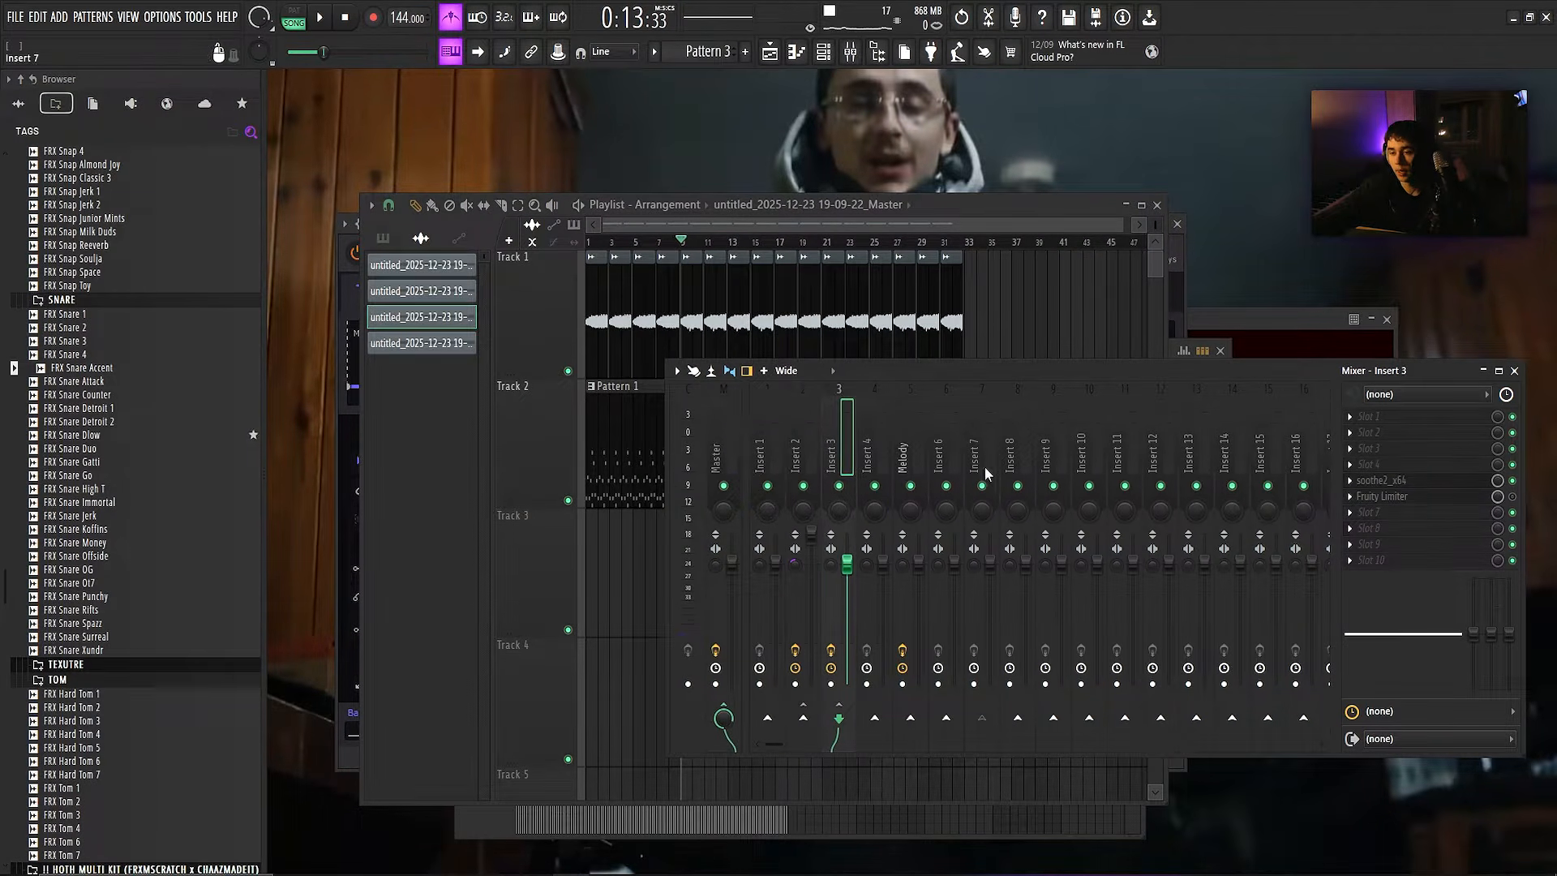
click(993, 441)
- Show the Unsorted channels, add the Bubbaman 808 sample as a new channel and route it to mixer Insert 7
click(823, 52)
click(686, 351)
click(680, 408)
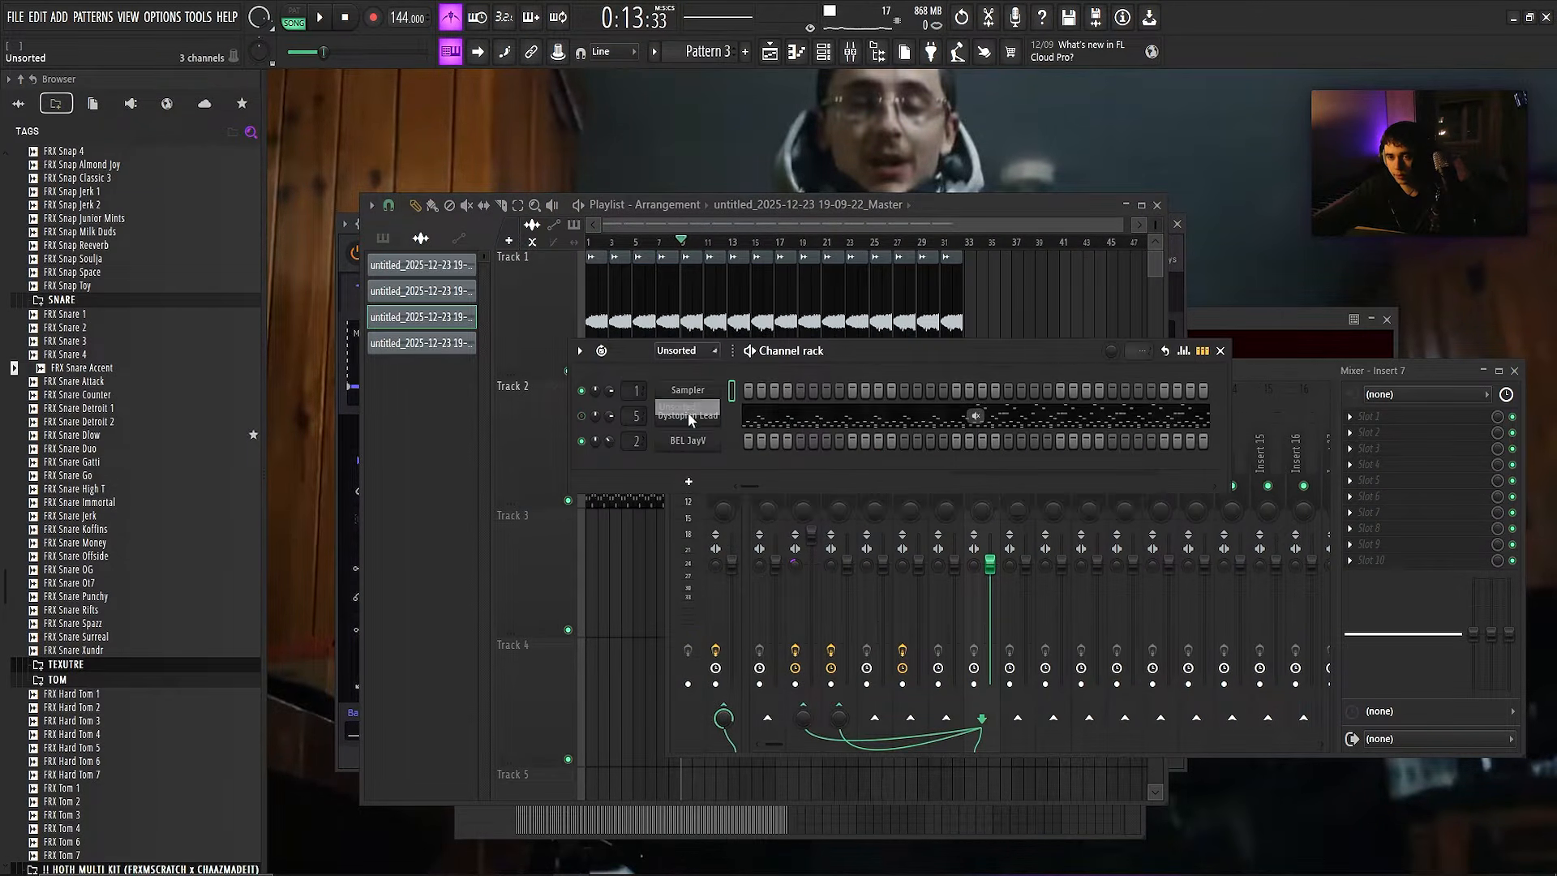
drag(811, 352, 843, 352)
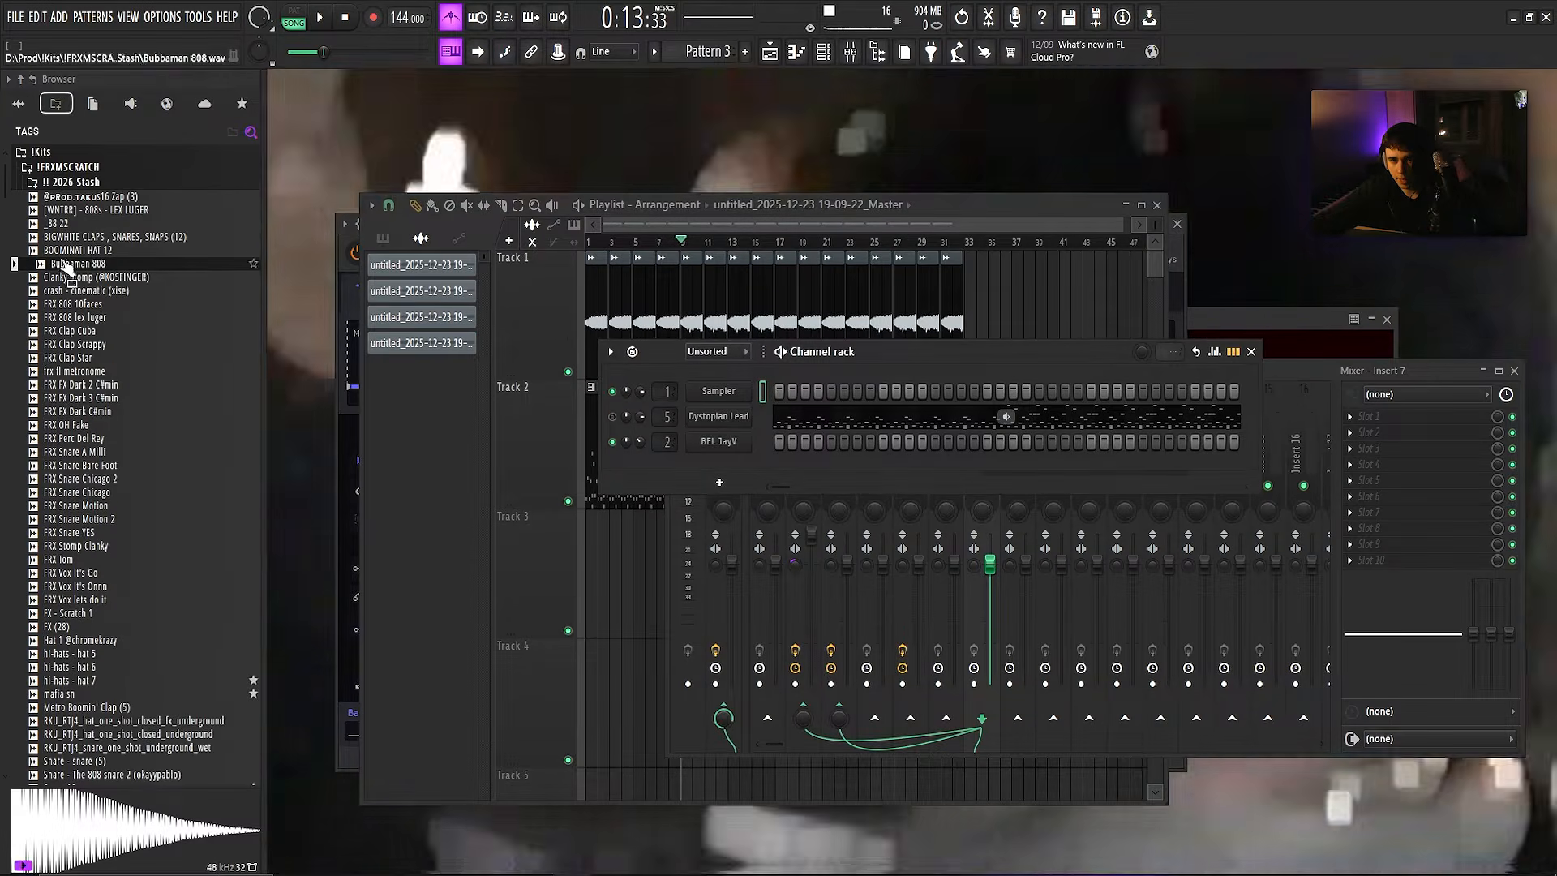
drag(65, 264, 721, 478)
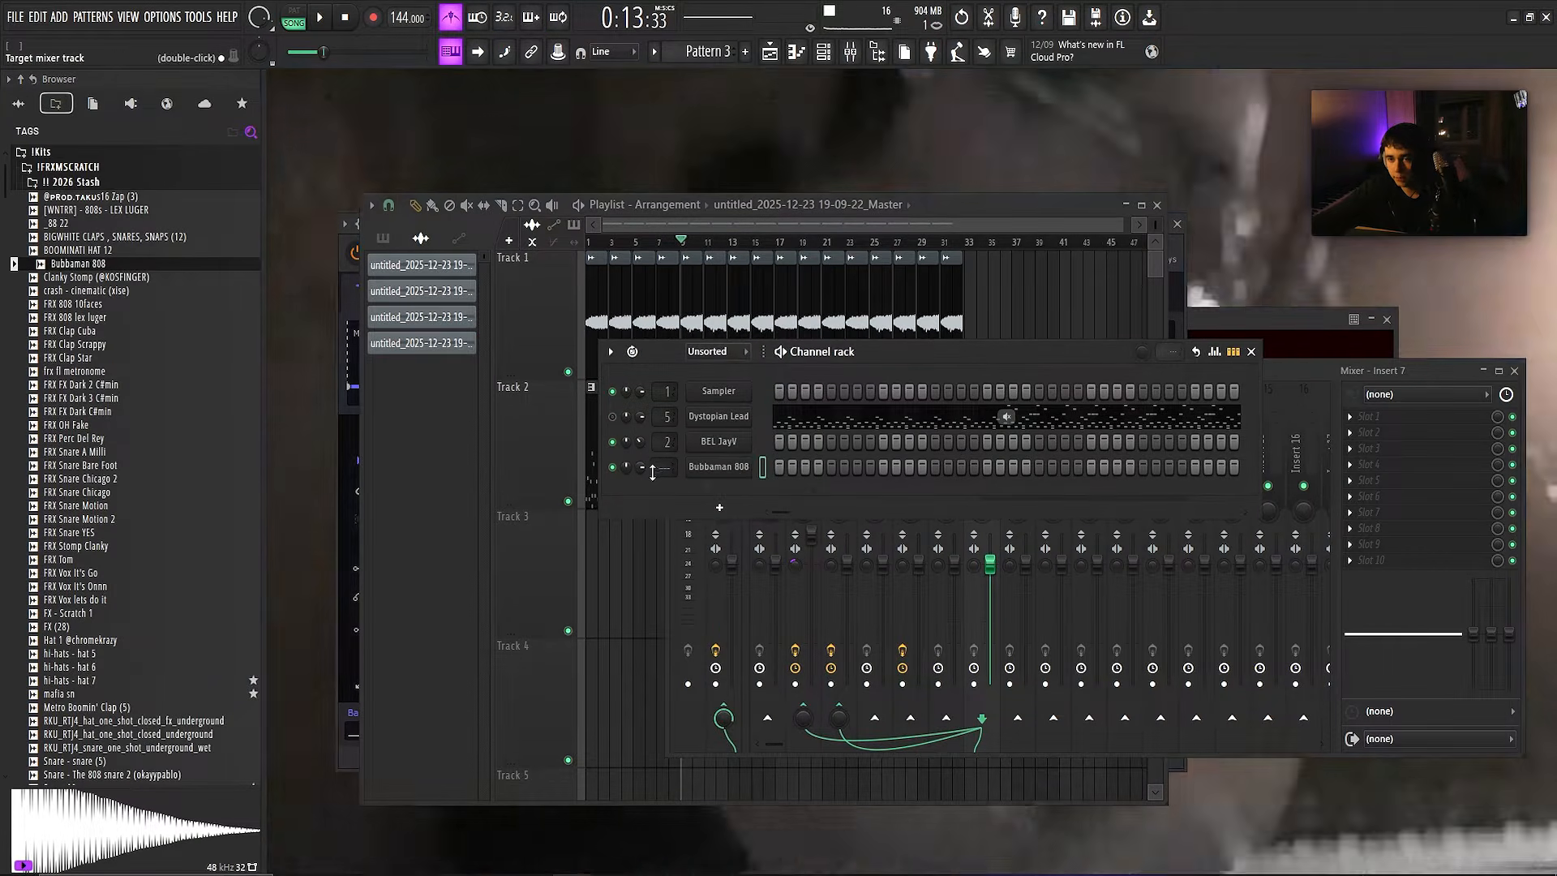
scroll(664, 468, up, 7)
double_click(665, 468)
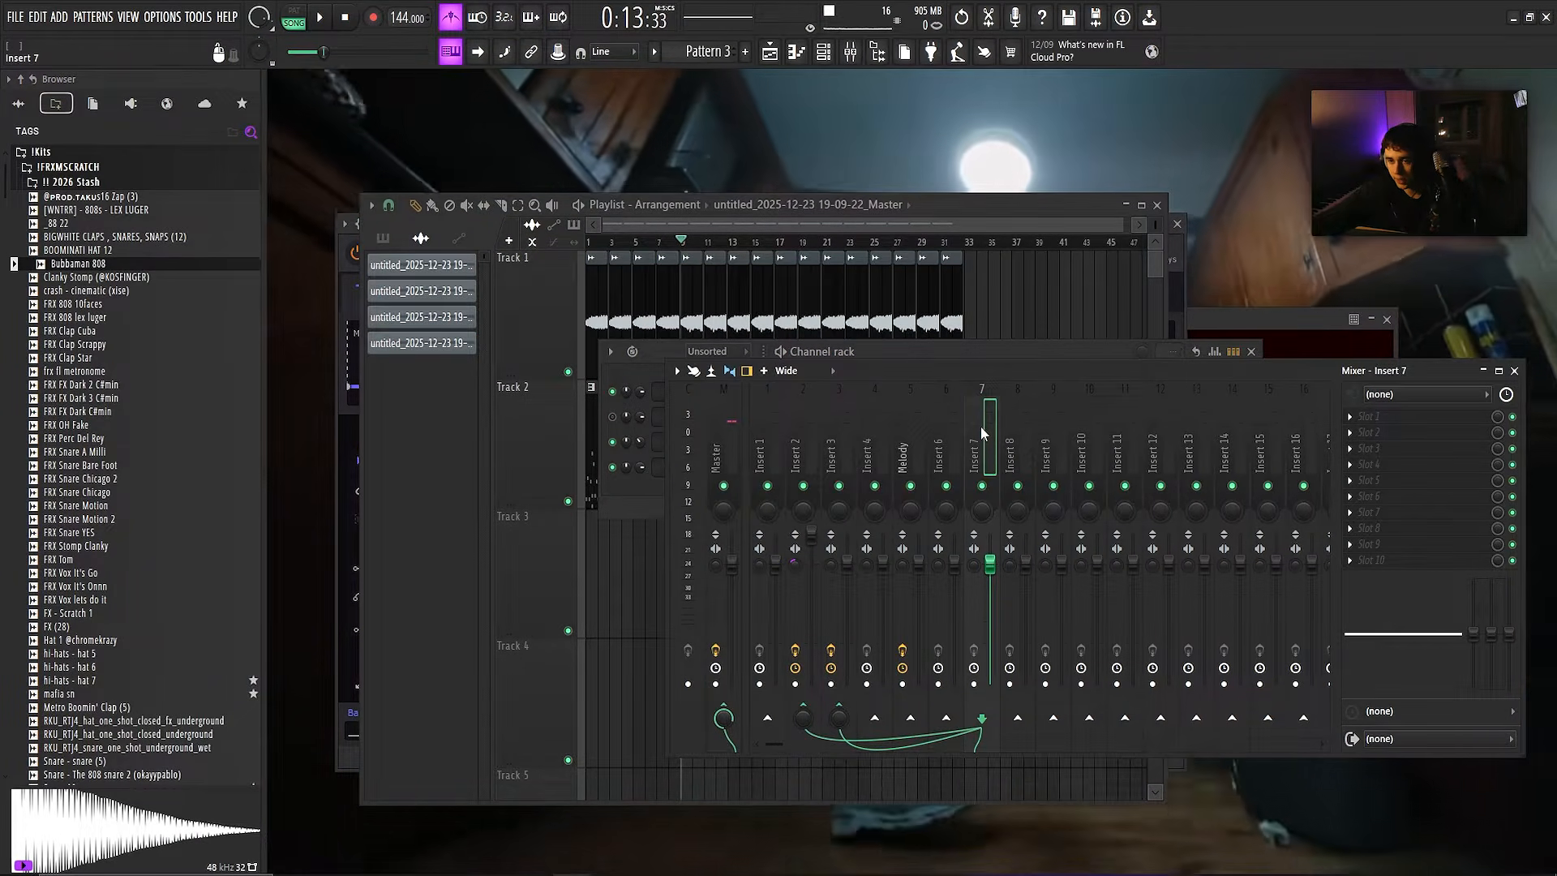
- Audition the Bubbaman 808 while examining how soothe2 on Insert 3 reacts to it
click(642, 485)
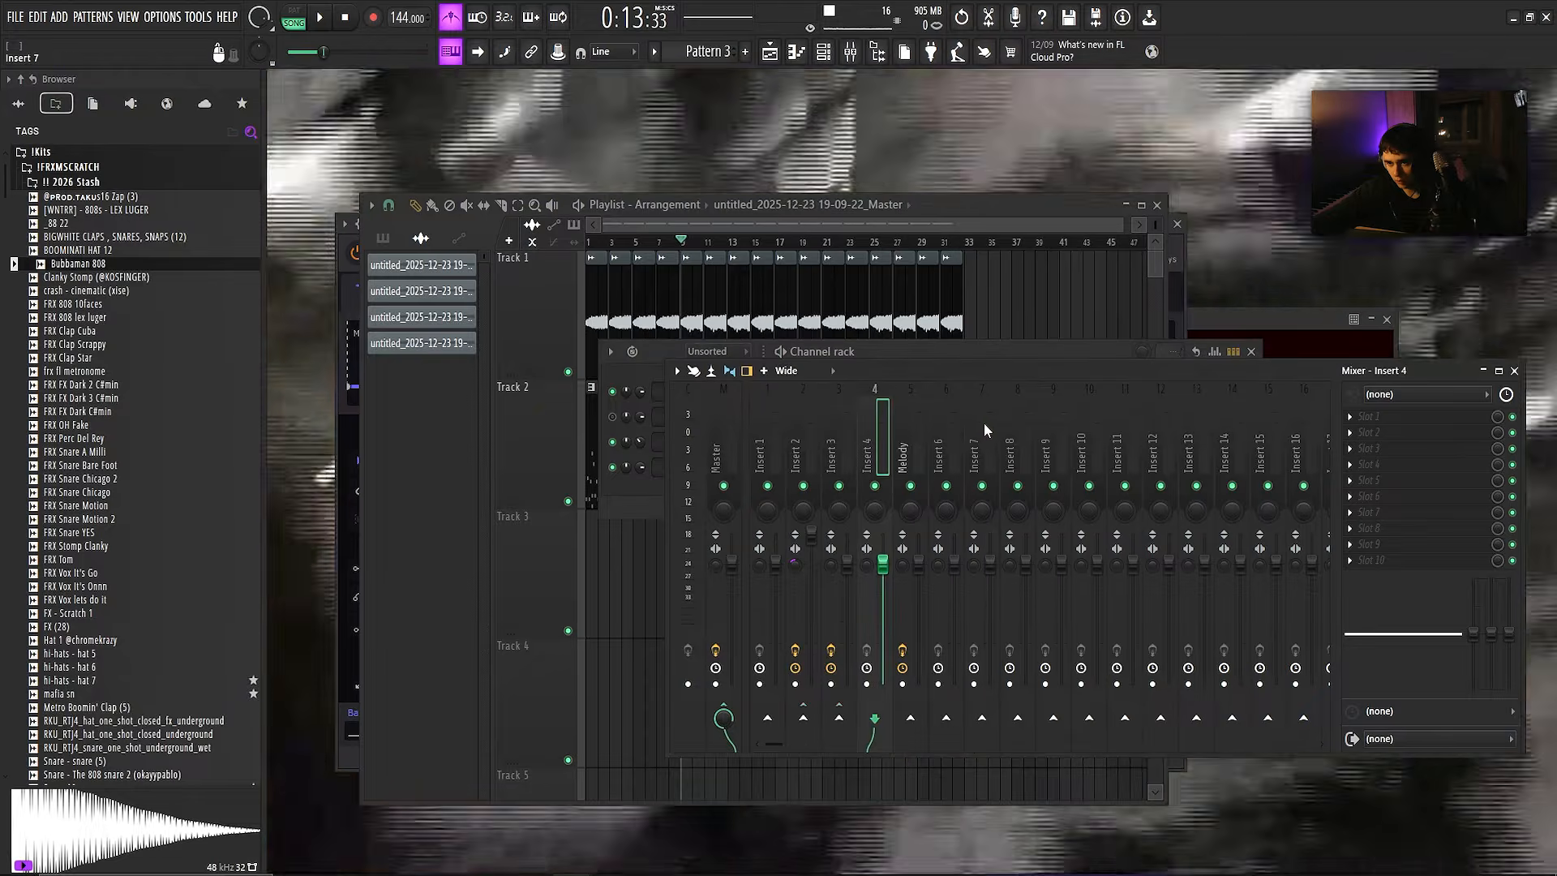
click(843, 430)
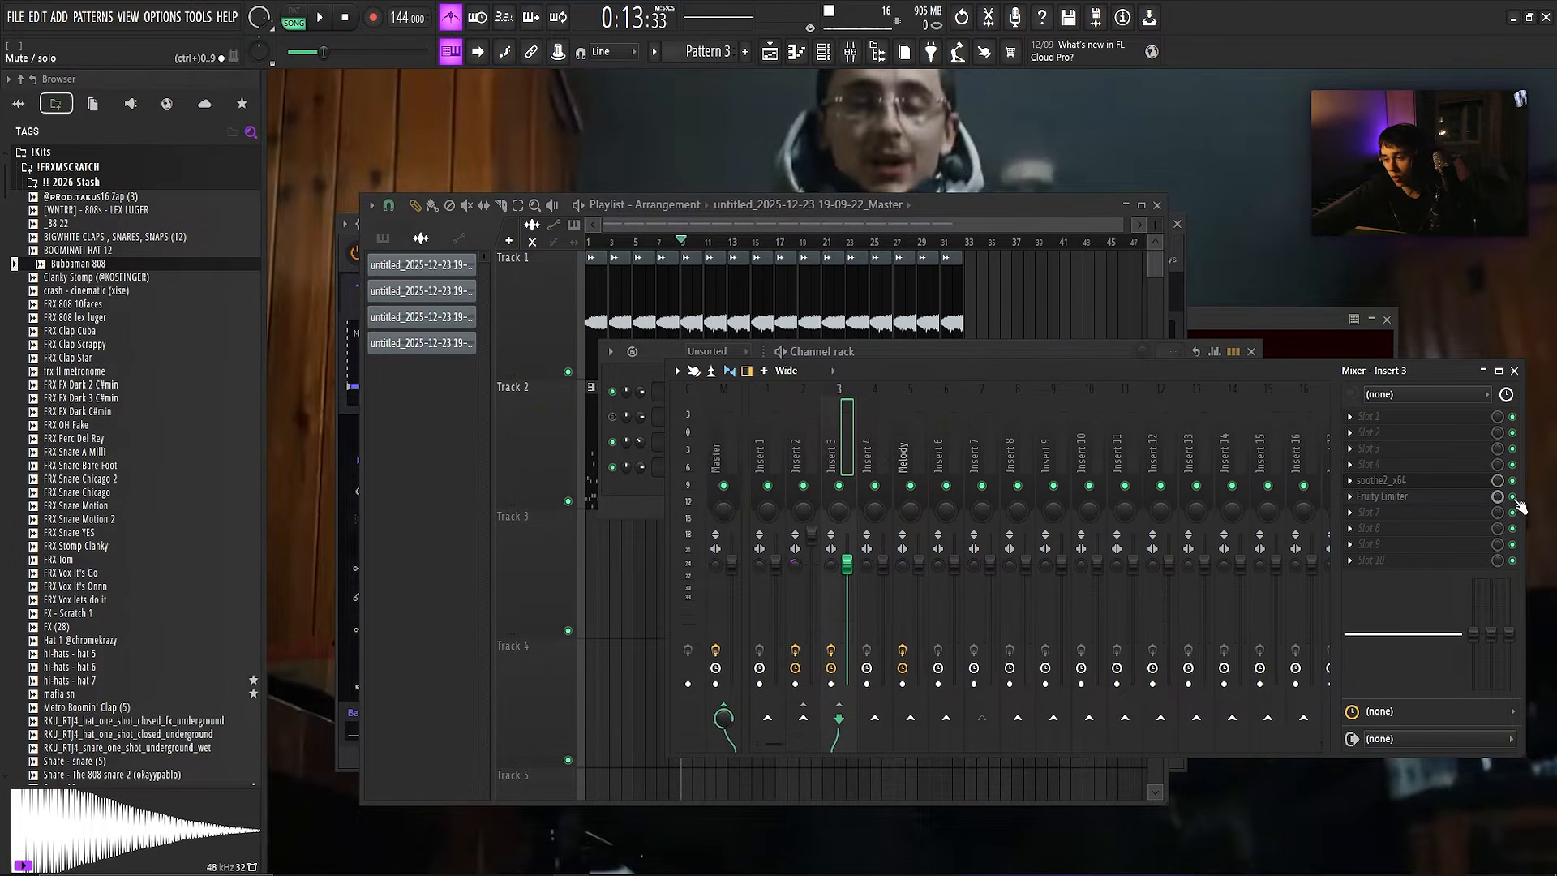
click(1388, 480)
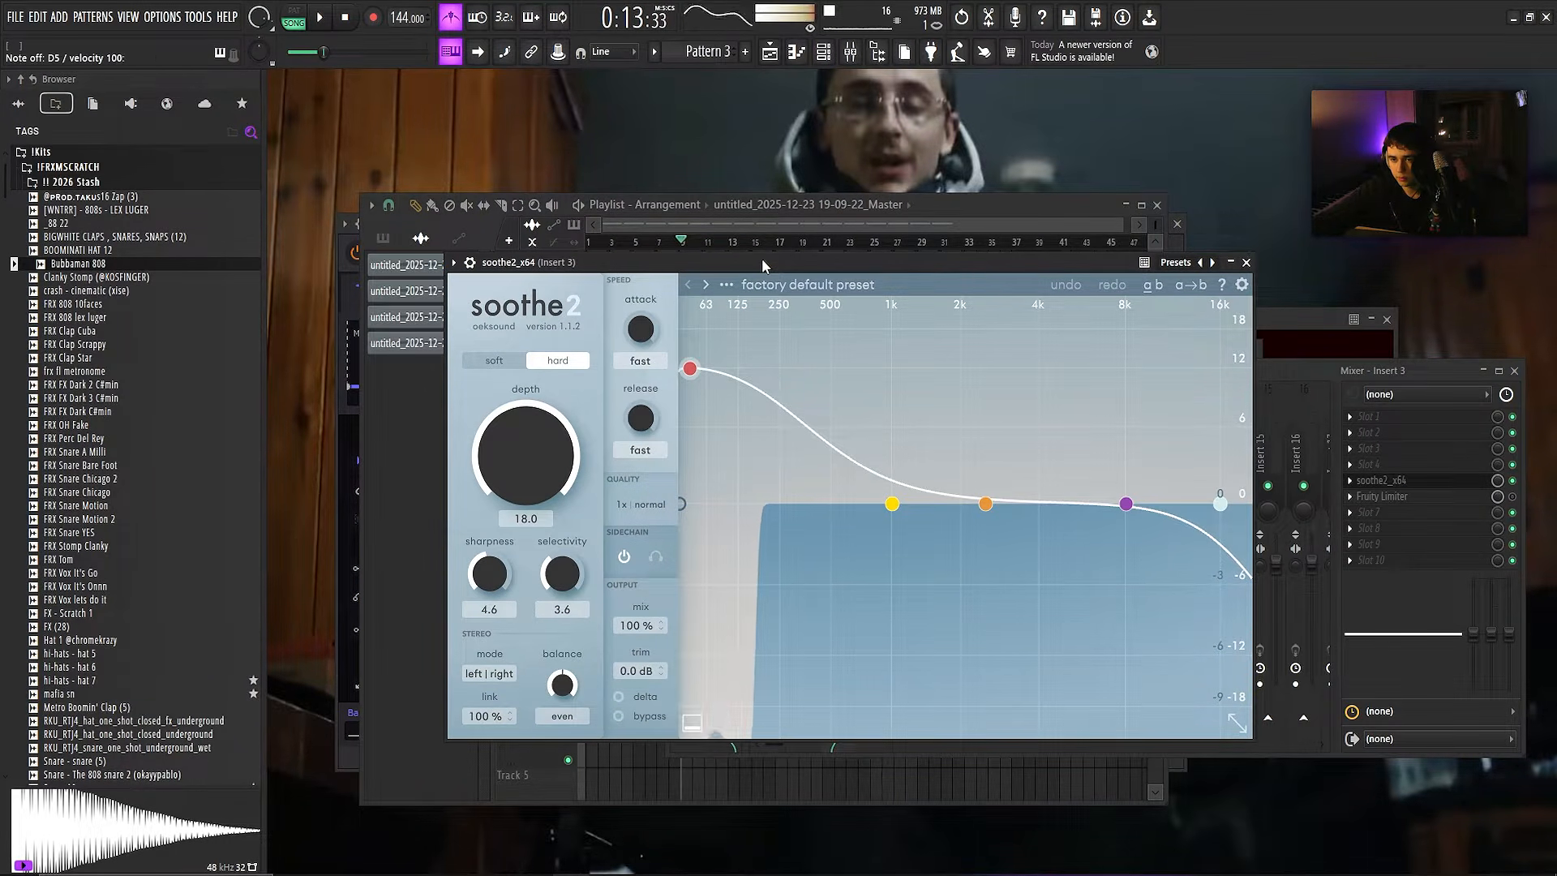
click(825, 55)
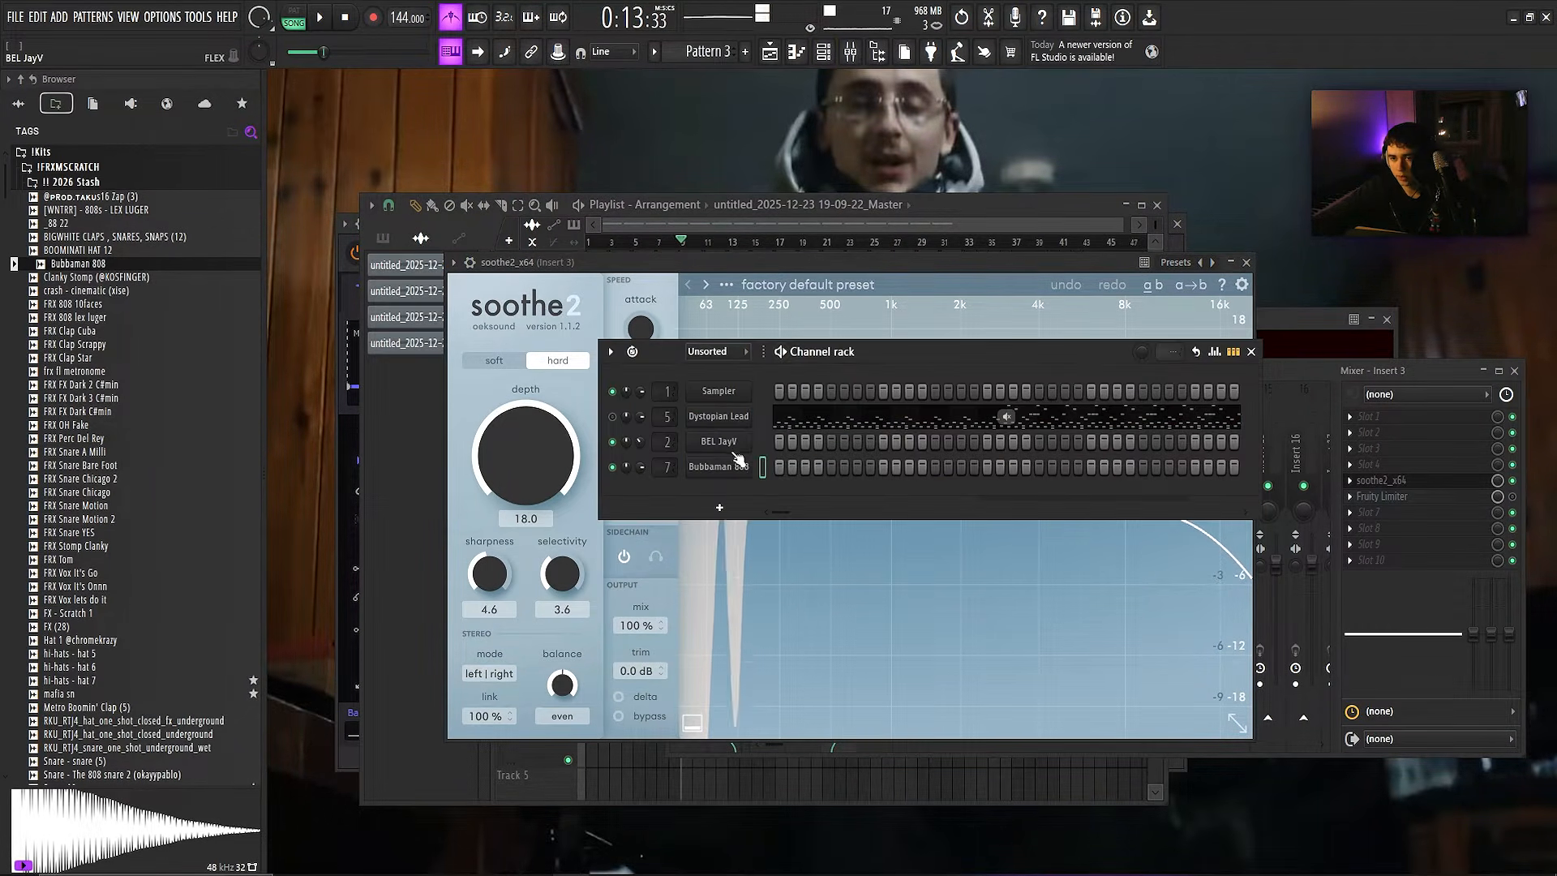
right_click(738, 462)
click(806, 579)
drag(1024, 268, 1063, 261)
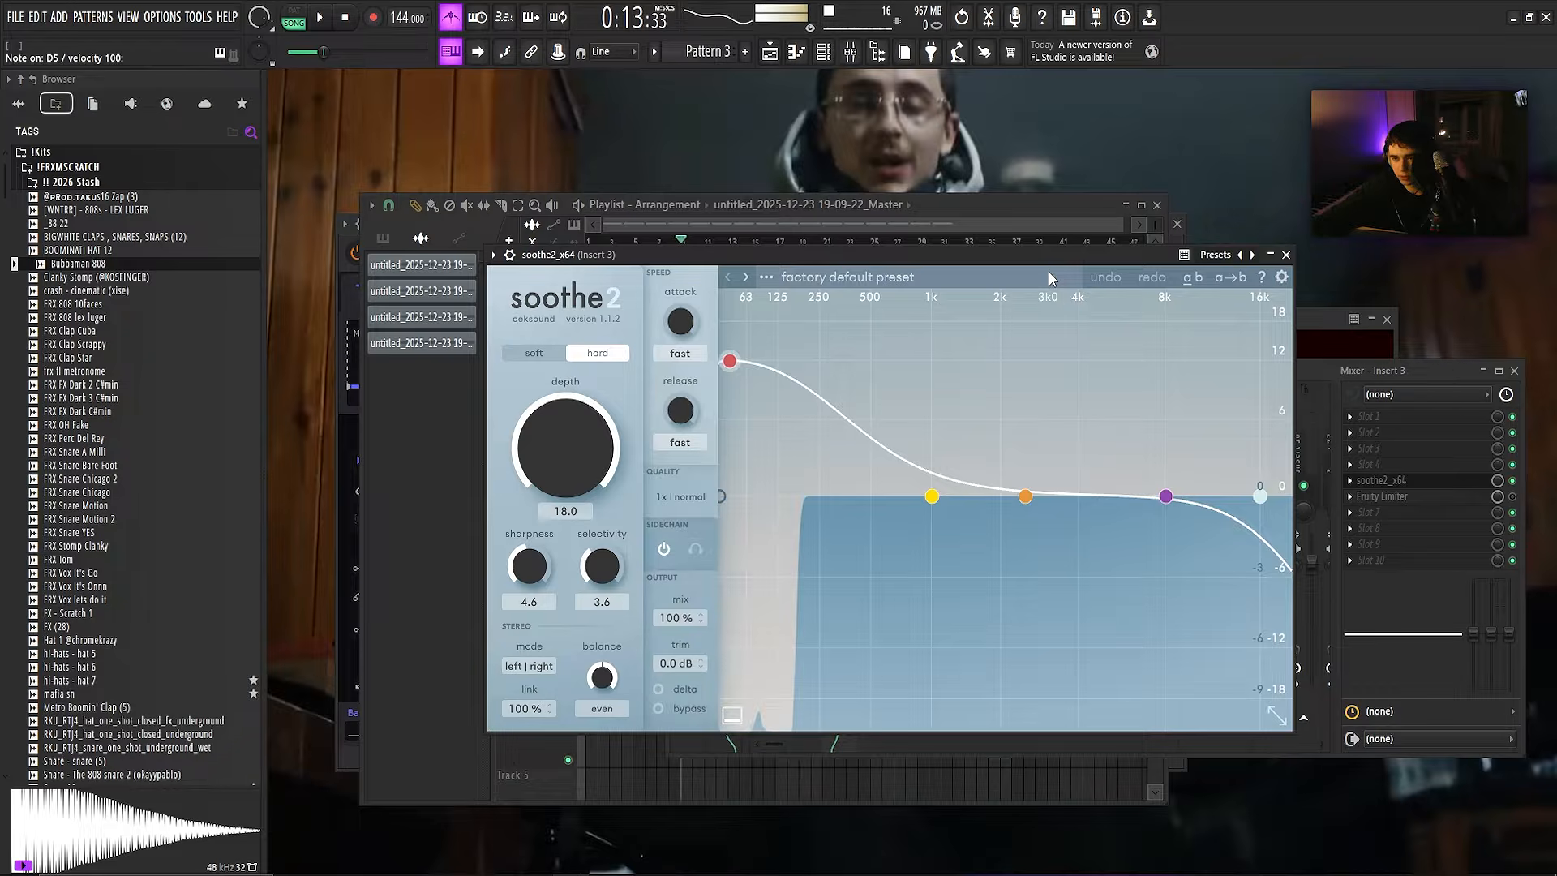
click(1285, 255)
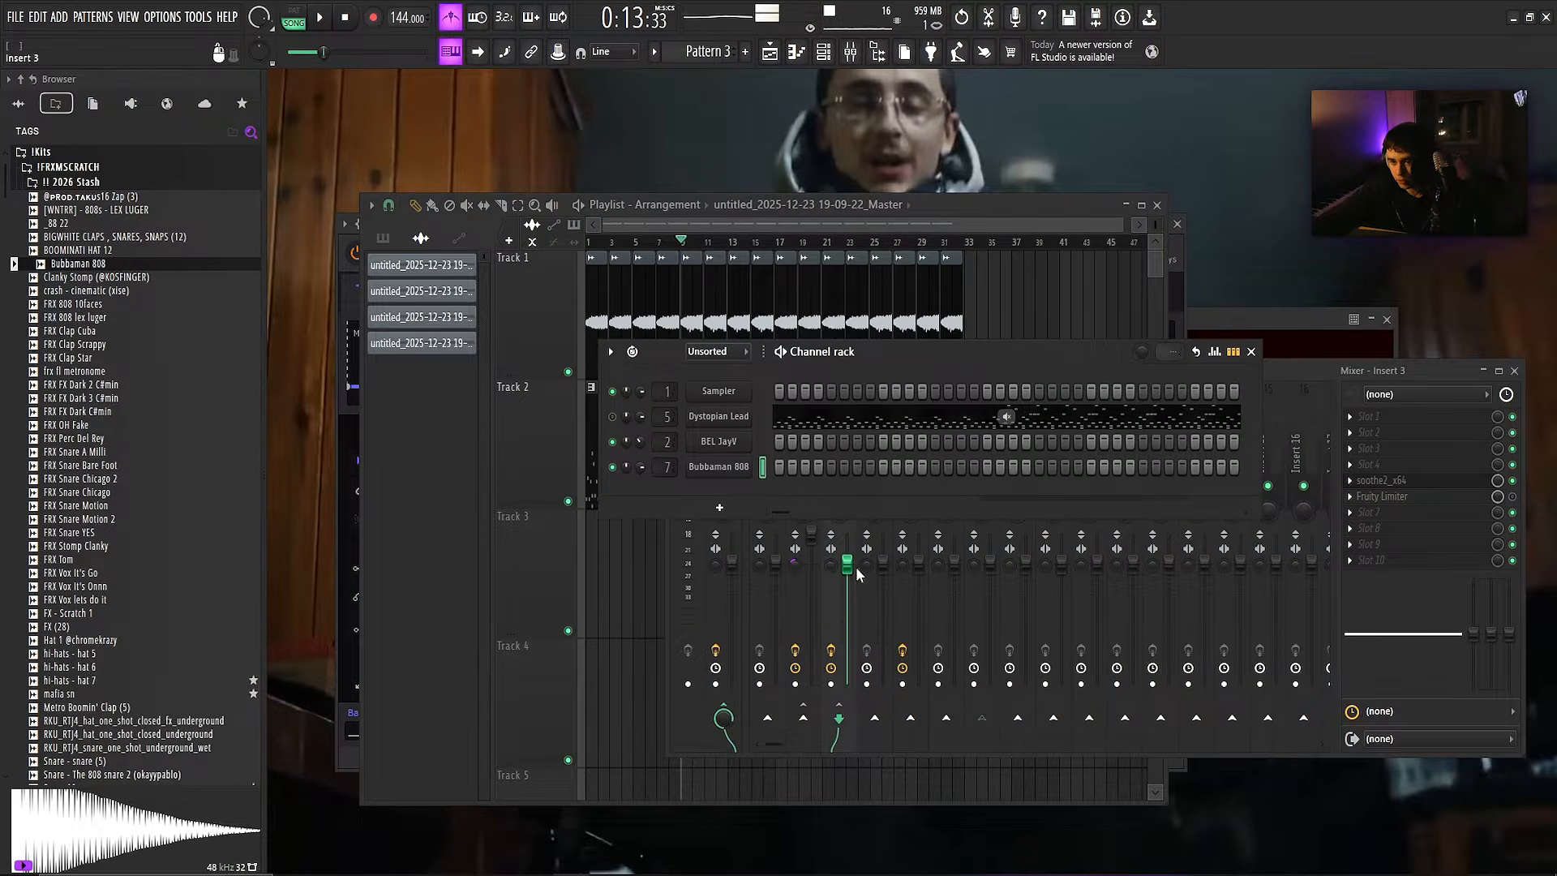
- Check soothe2 on Insert 2 against the 808, and return the song position to bar 1
click(805, 590)
click(1381, 528)
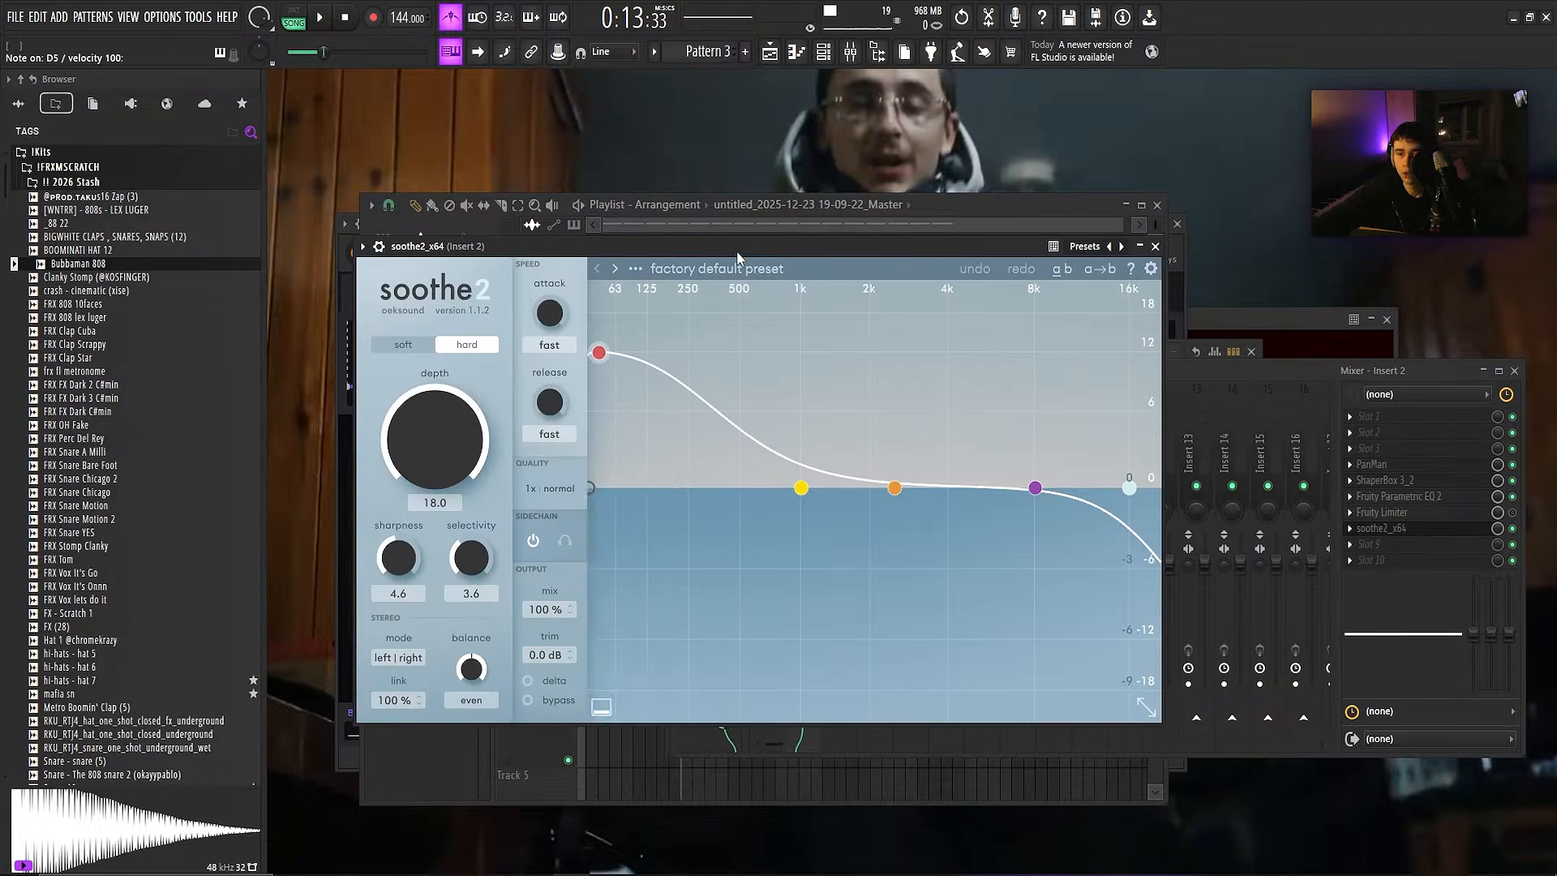
click(1156, 246)
click(937, 205)
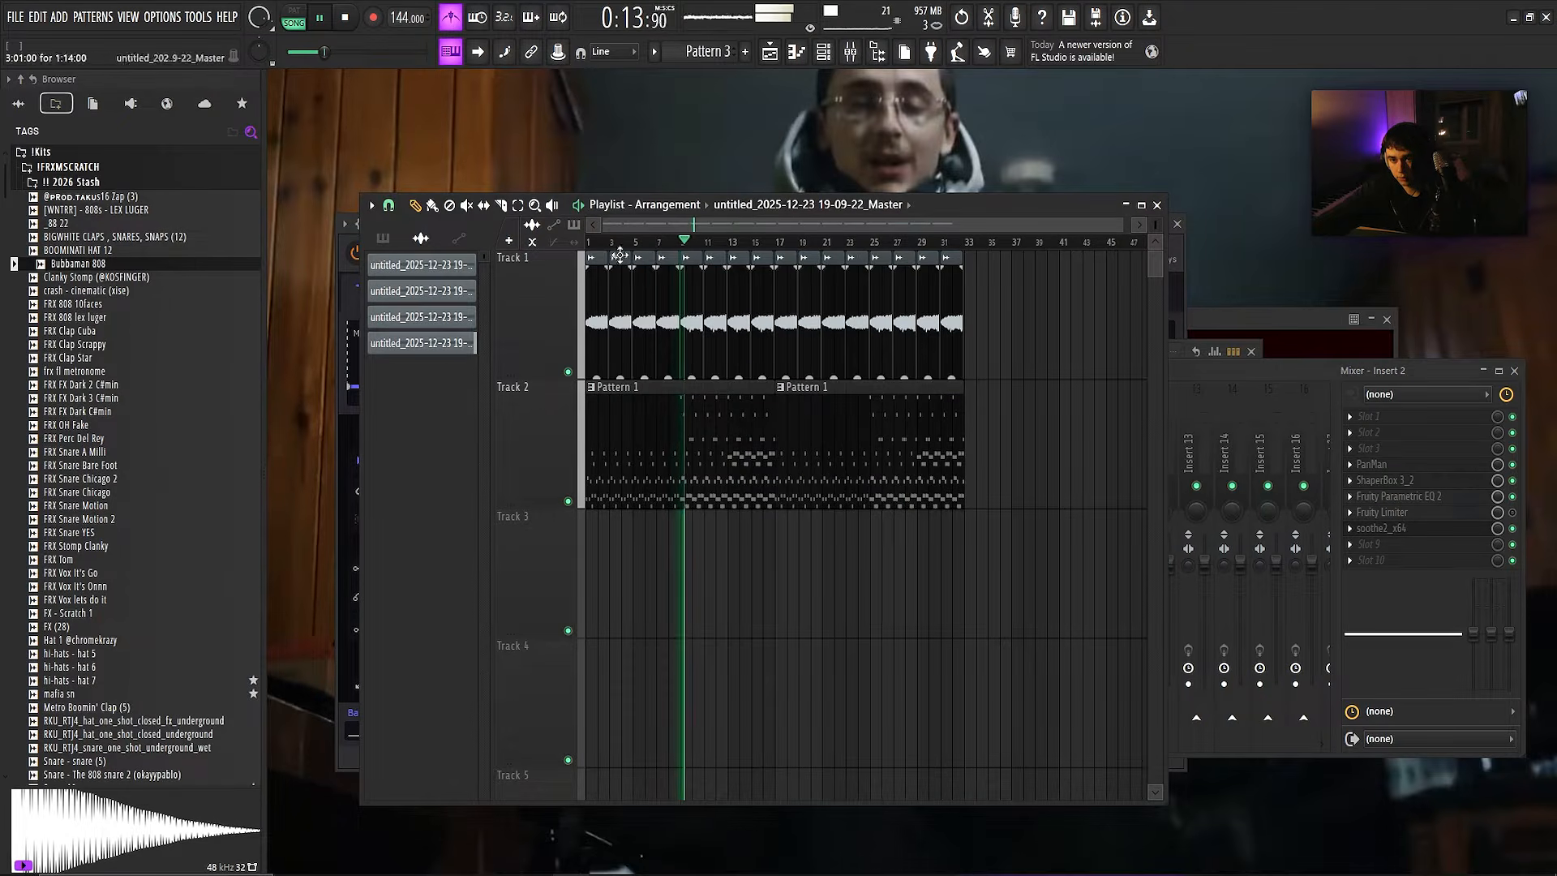
click(589, 242)
key(space)
- Play the song while watching the compression curve of the Fruity Limiter on Insert 3
key(F6)
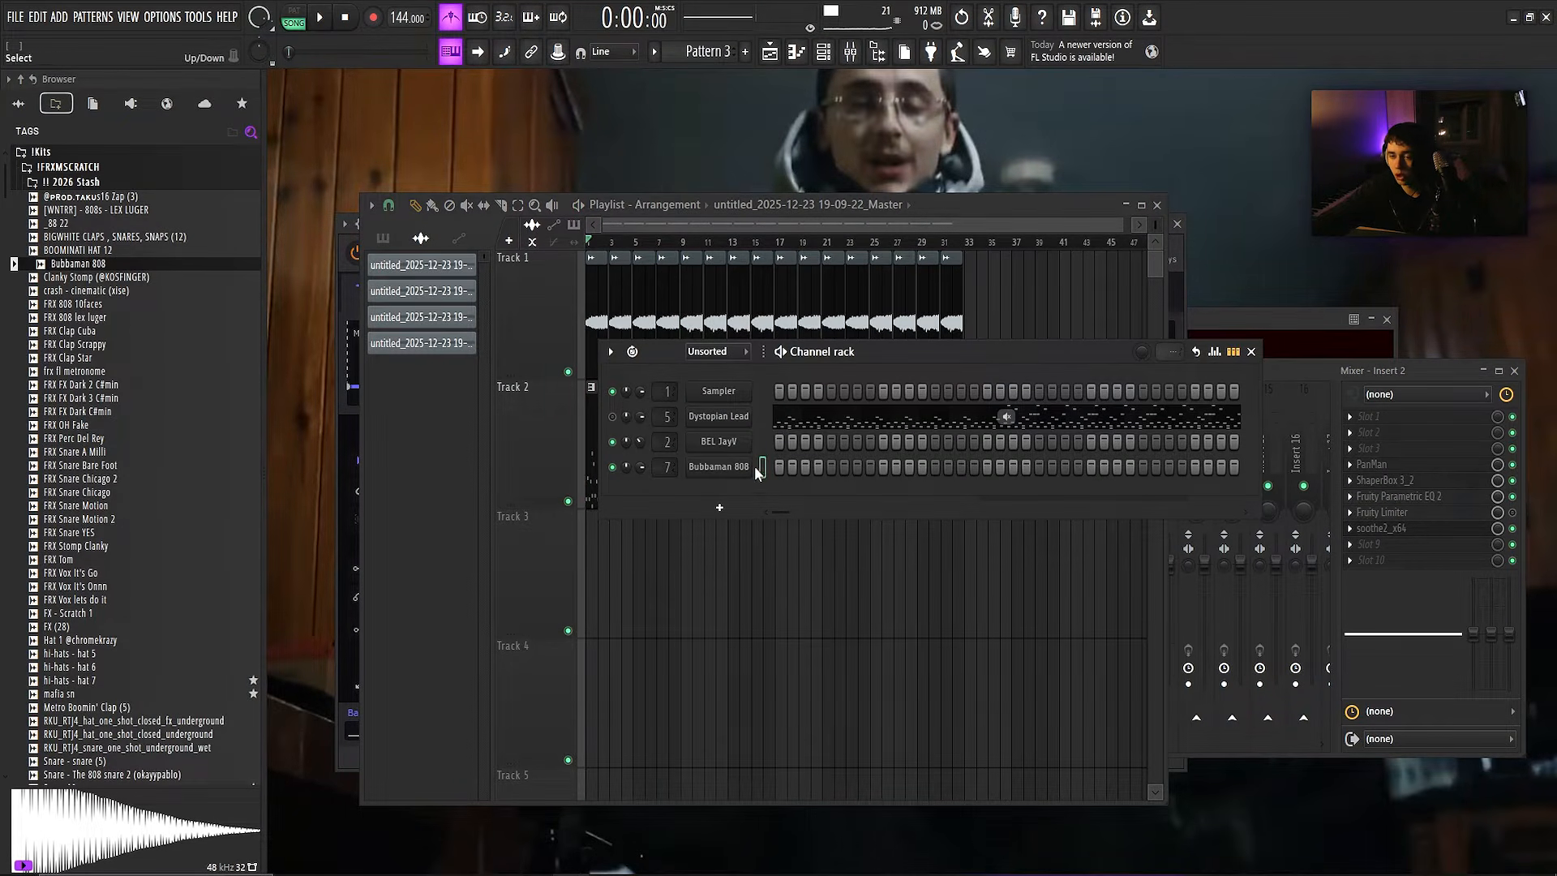
right_click(747, 466)
click(1294, 377)
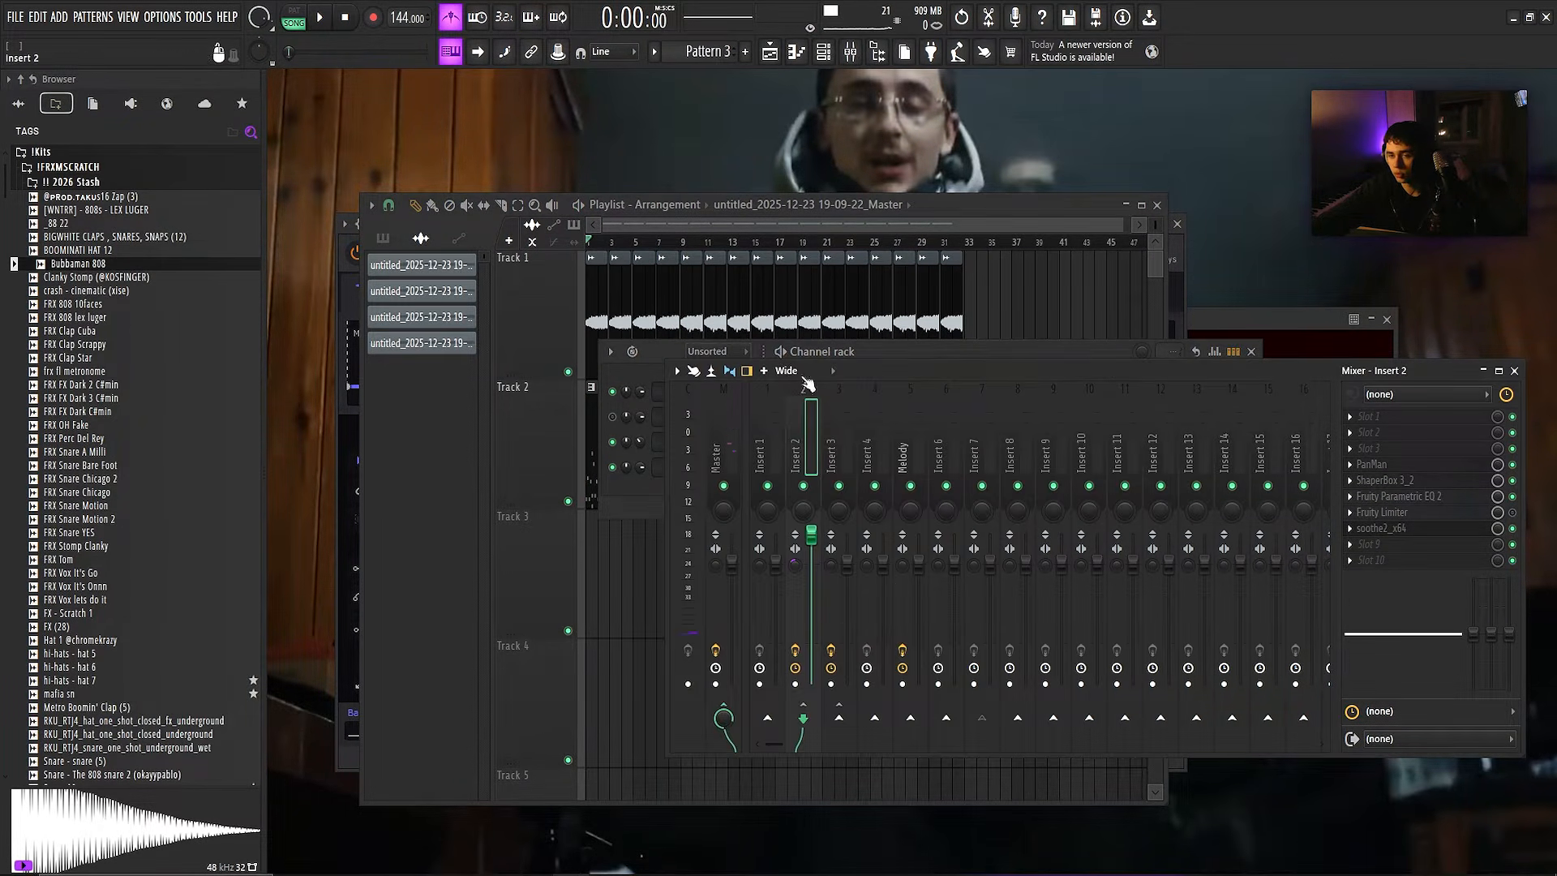
click(841, 403)
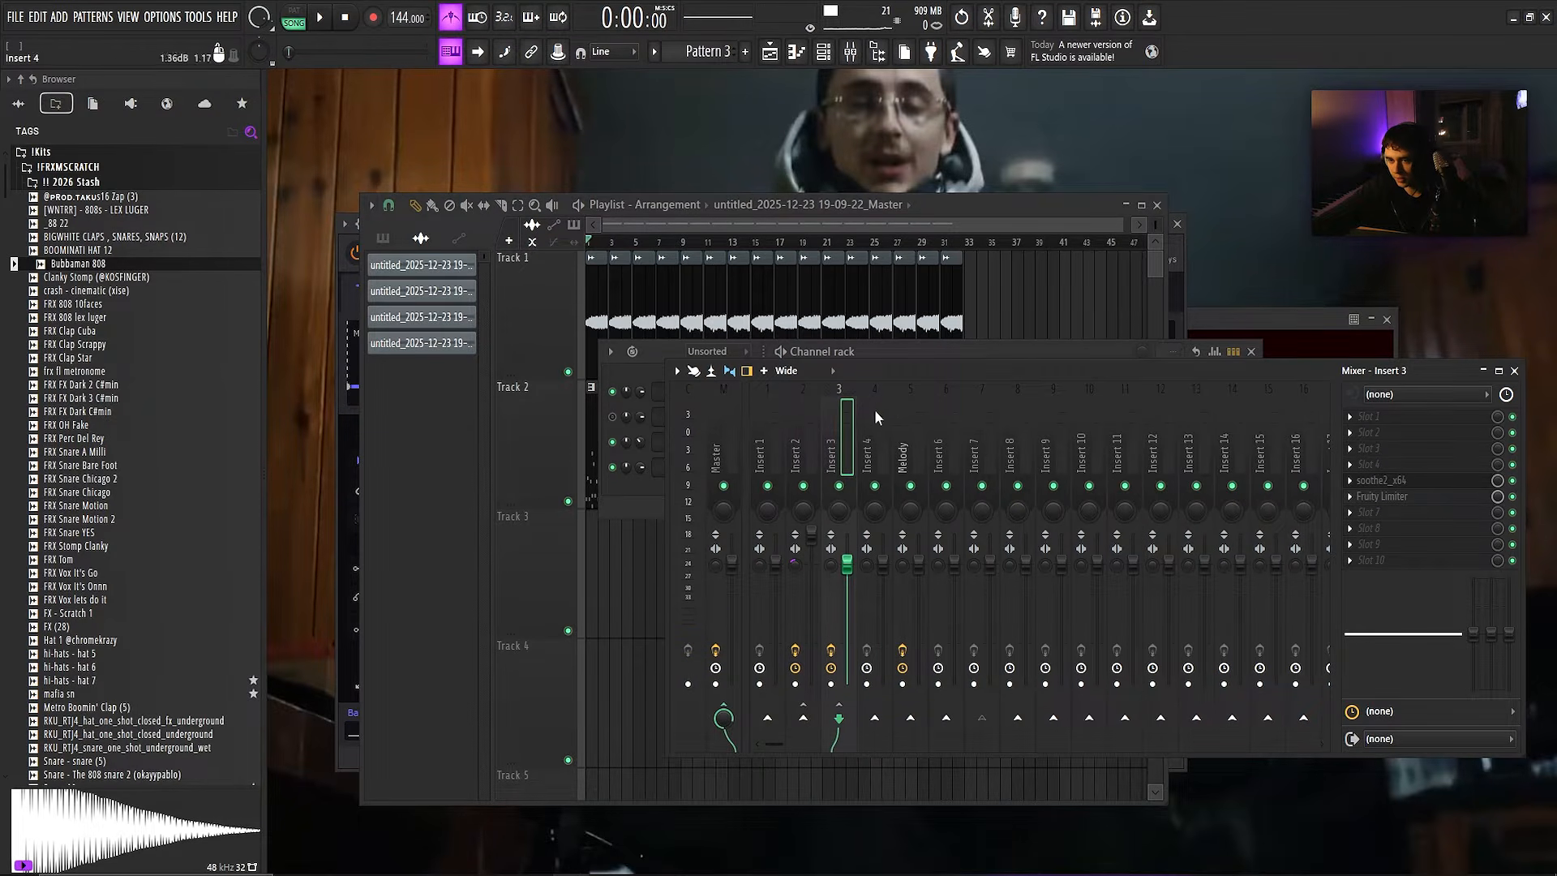
click(1420, 500)
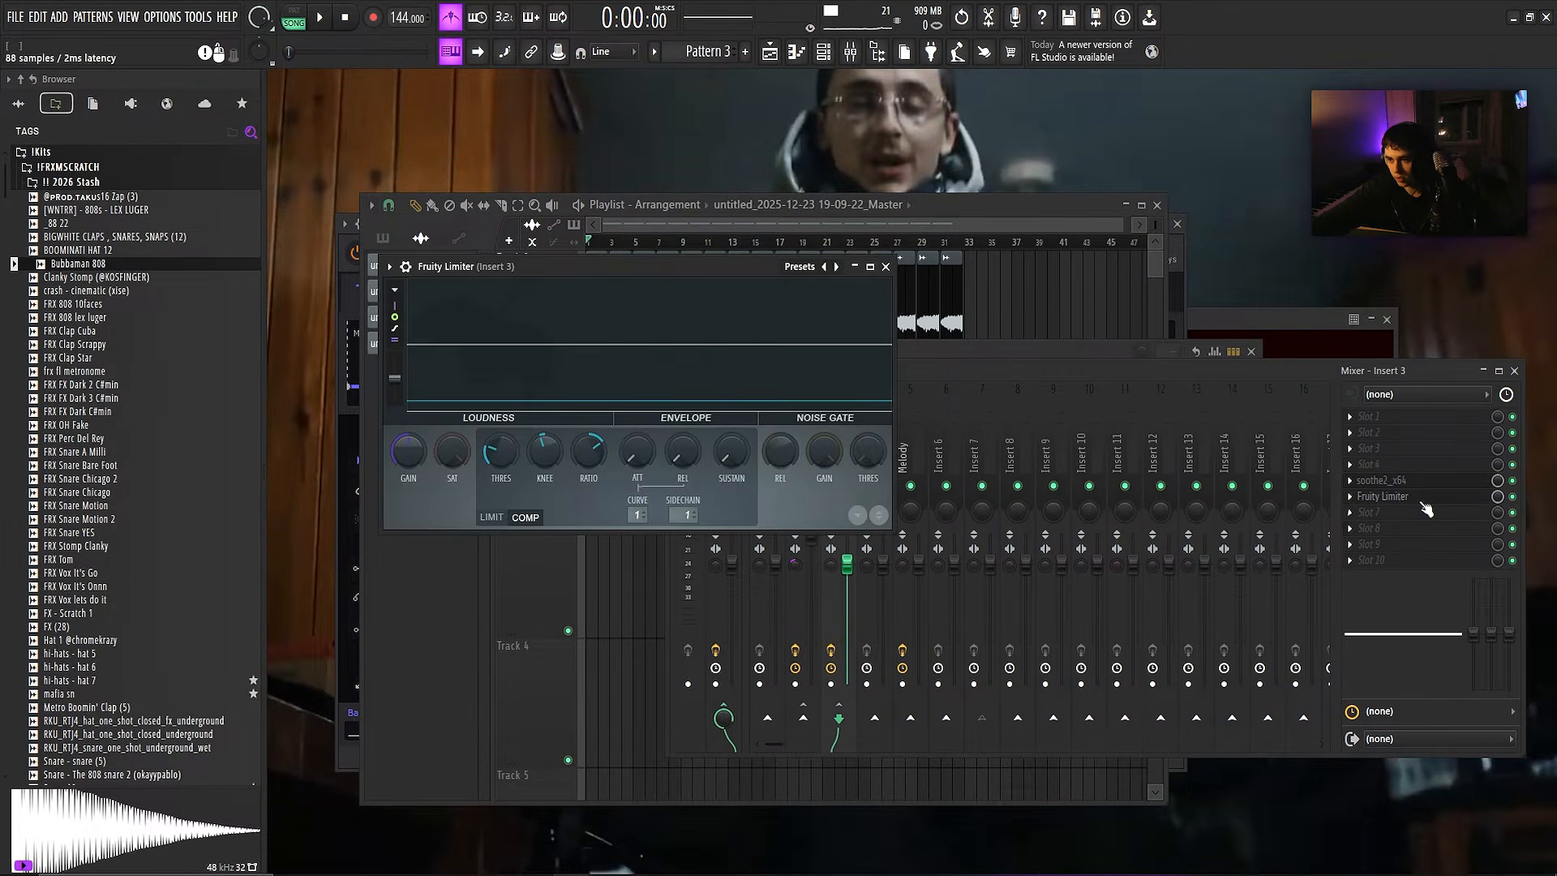
drag(592, 274, 586, 278)
key(space)
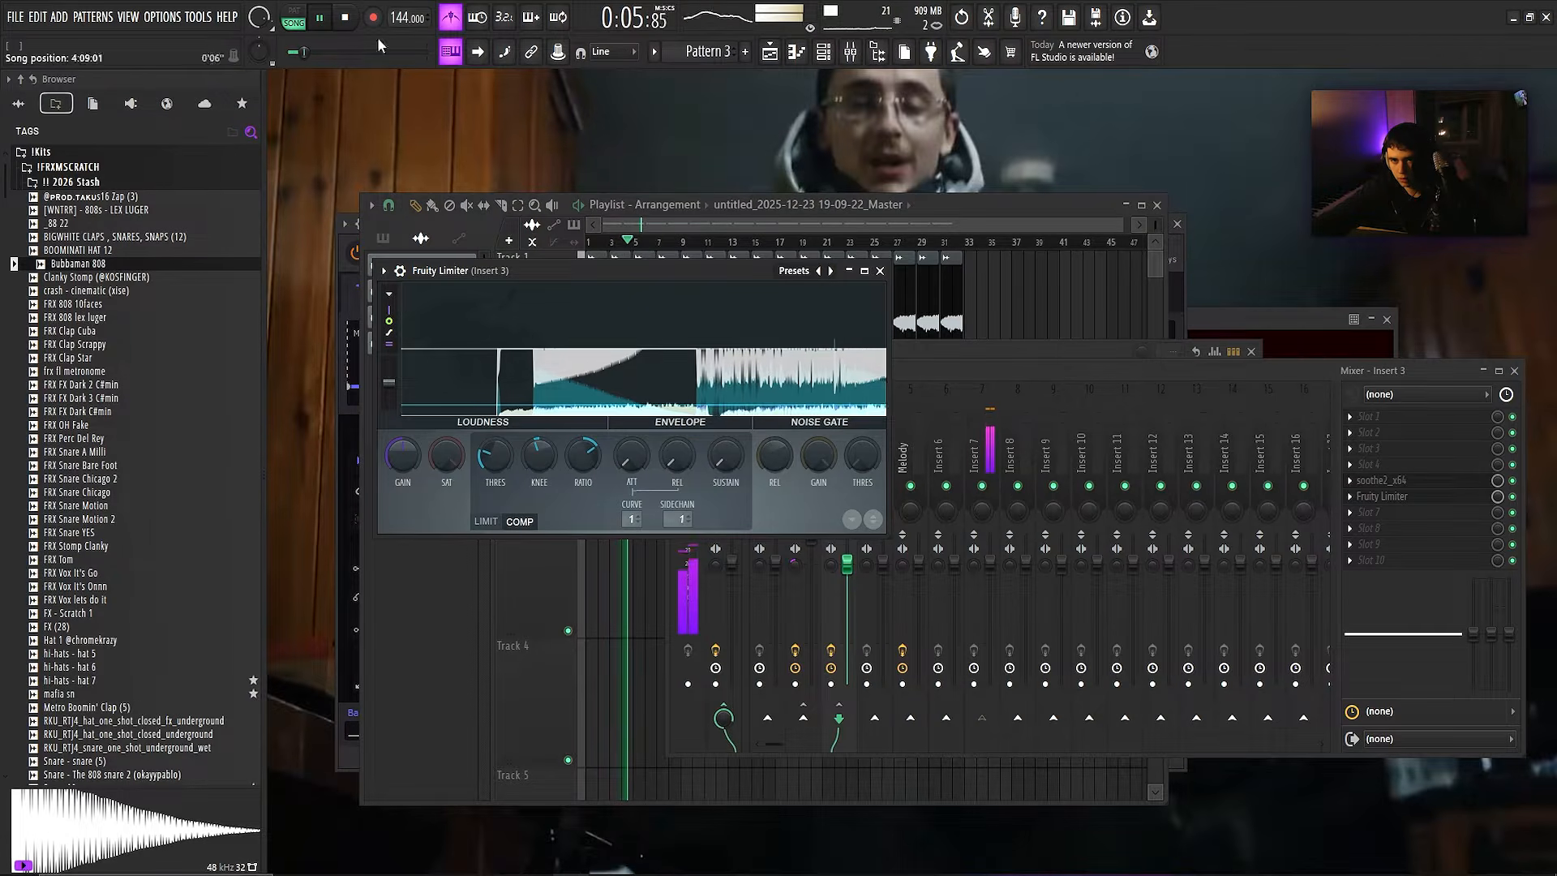
key(space)
- Review the COMP settings and sidechain source of Insert 3's Fruity Limiter, undoing the trial threshold change
drag(639, 277, 638, 281)
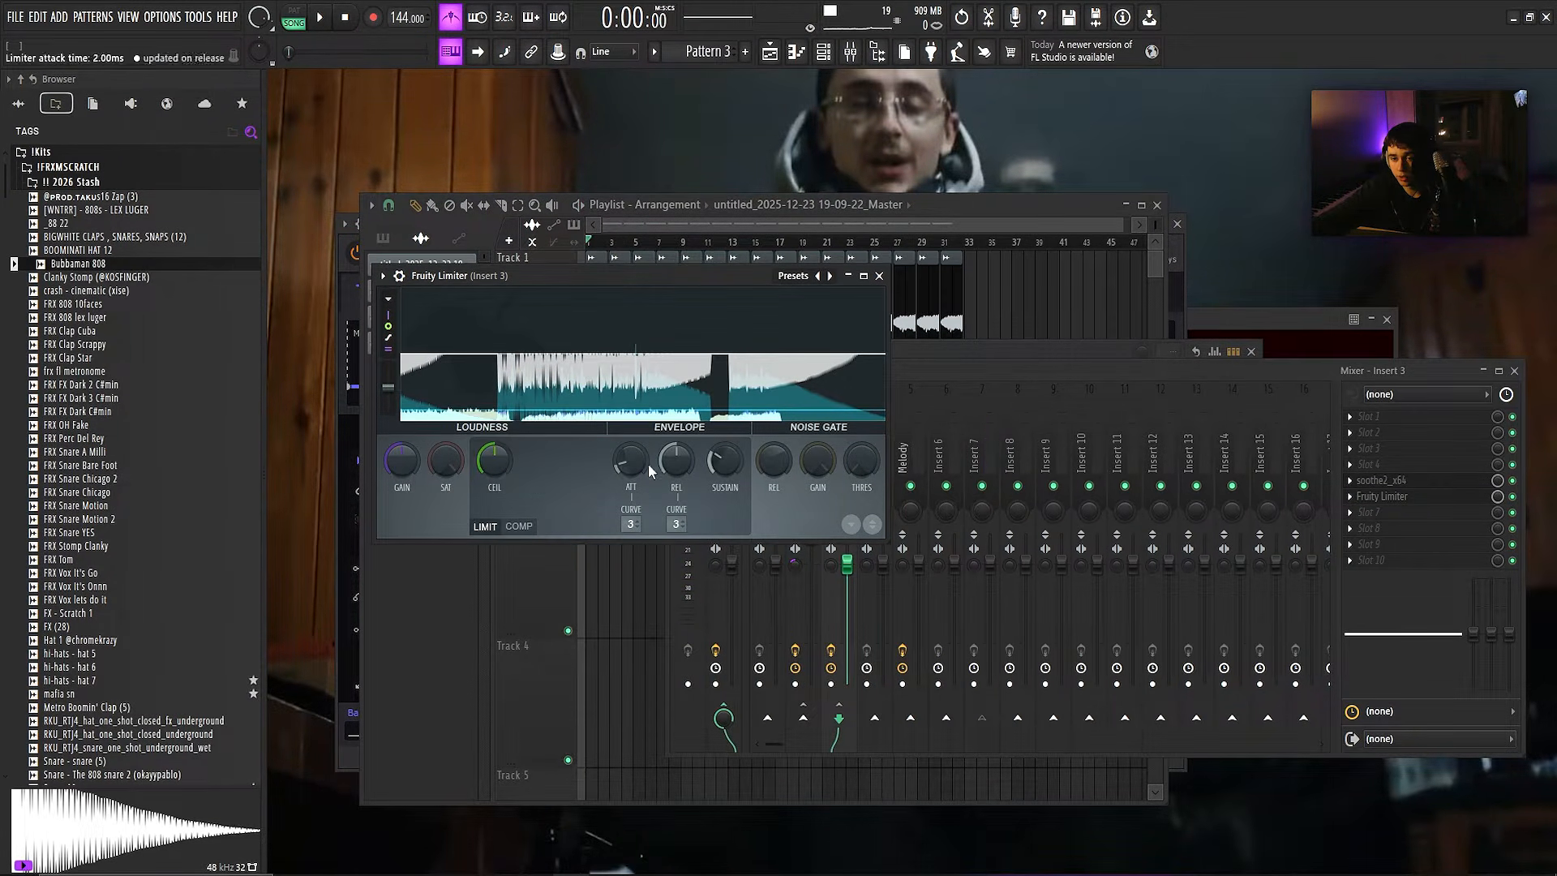
click(520, 526)
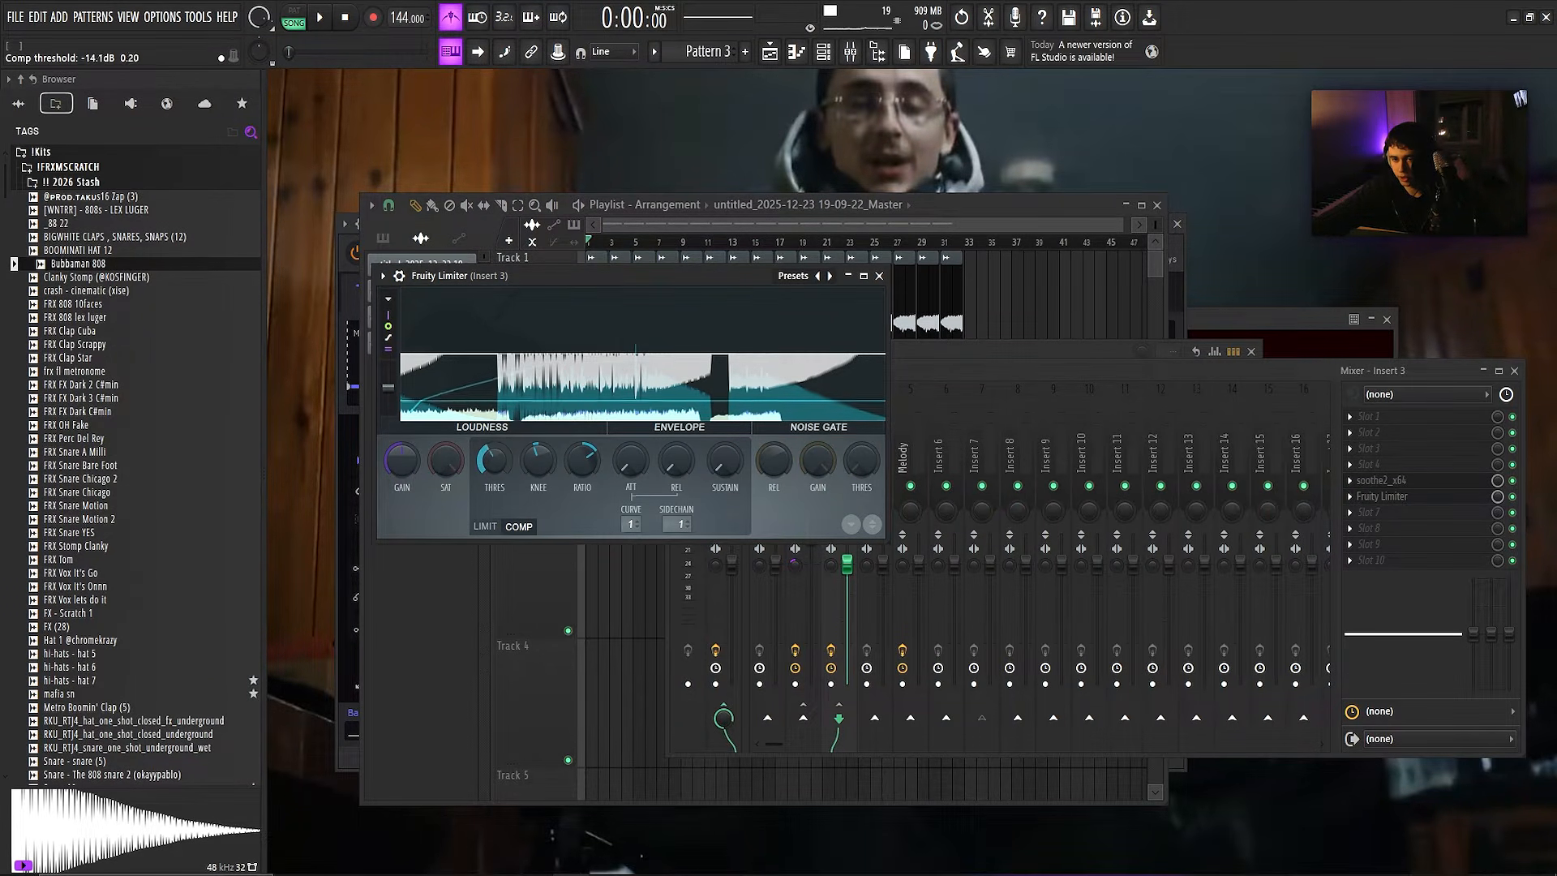
key(ctrl+z)
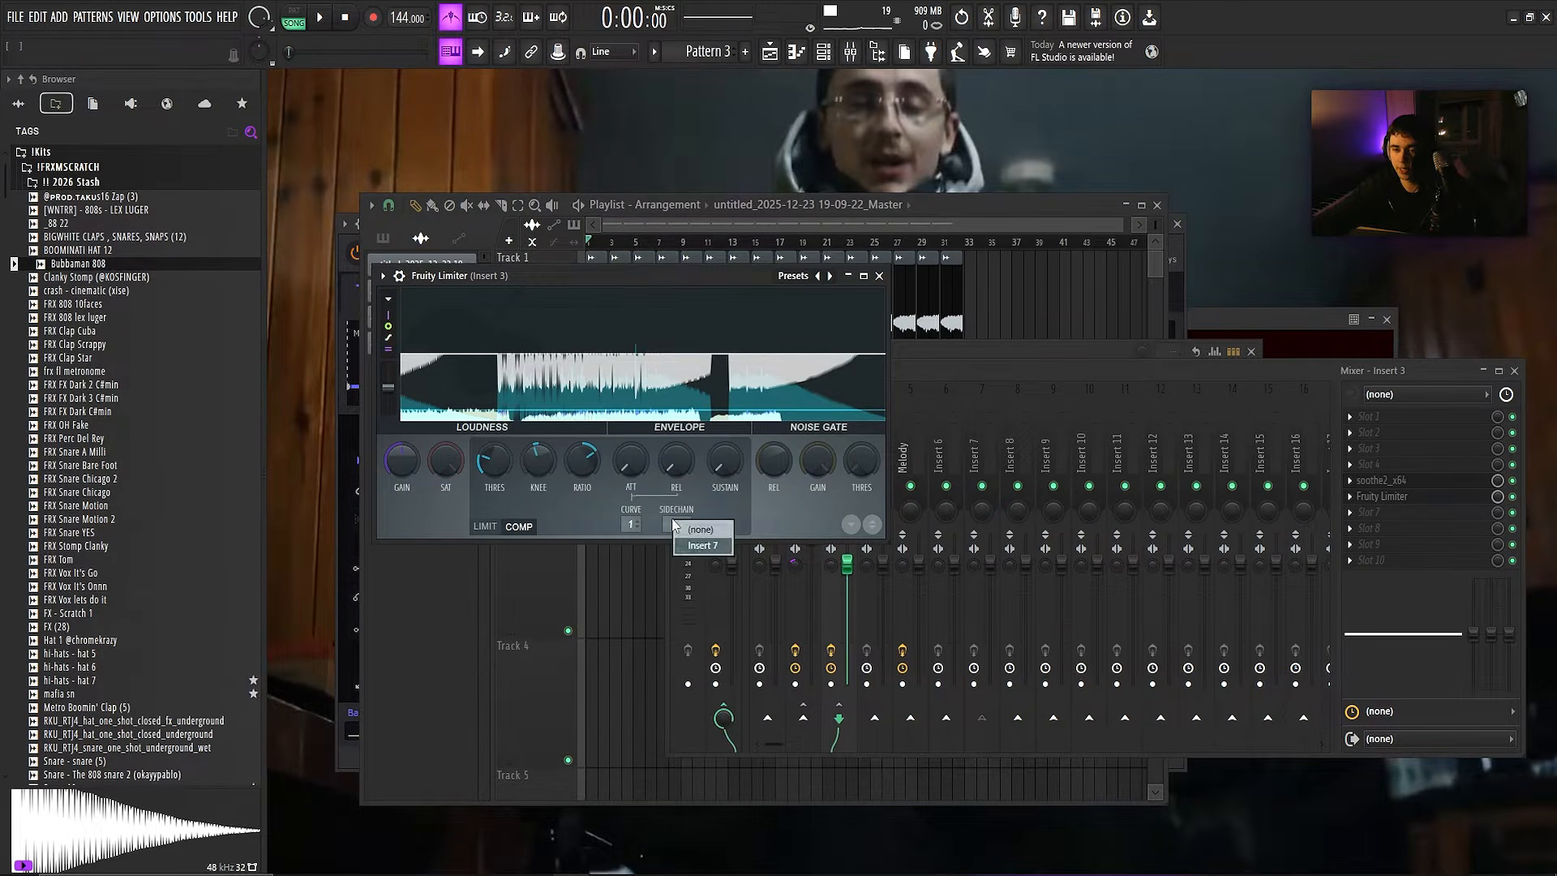
click(880, 276)
- Write Bubbaman 808 notes C#5, B4 and two D5 at the start of Pattern 1 and play them back
click(823, 52)
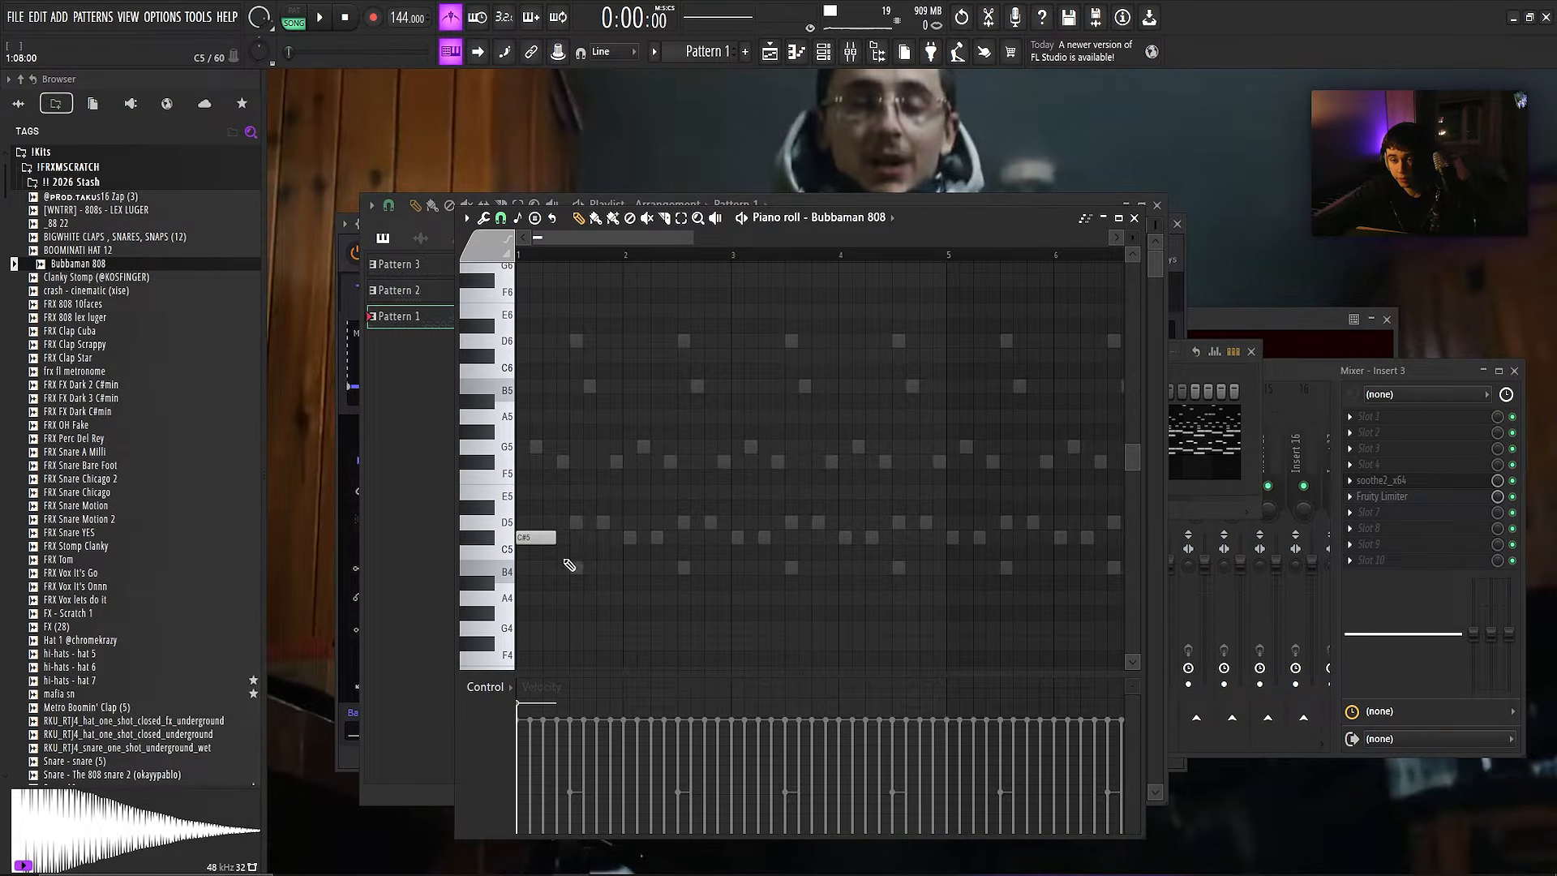
key(space)
scroll(654, 452, down, 3)
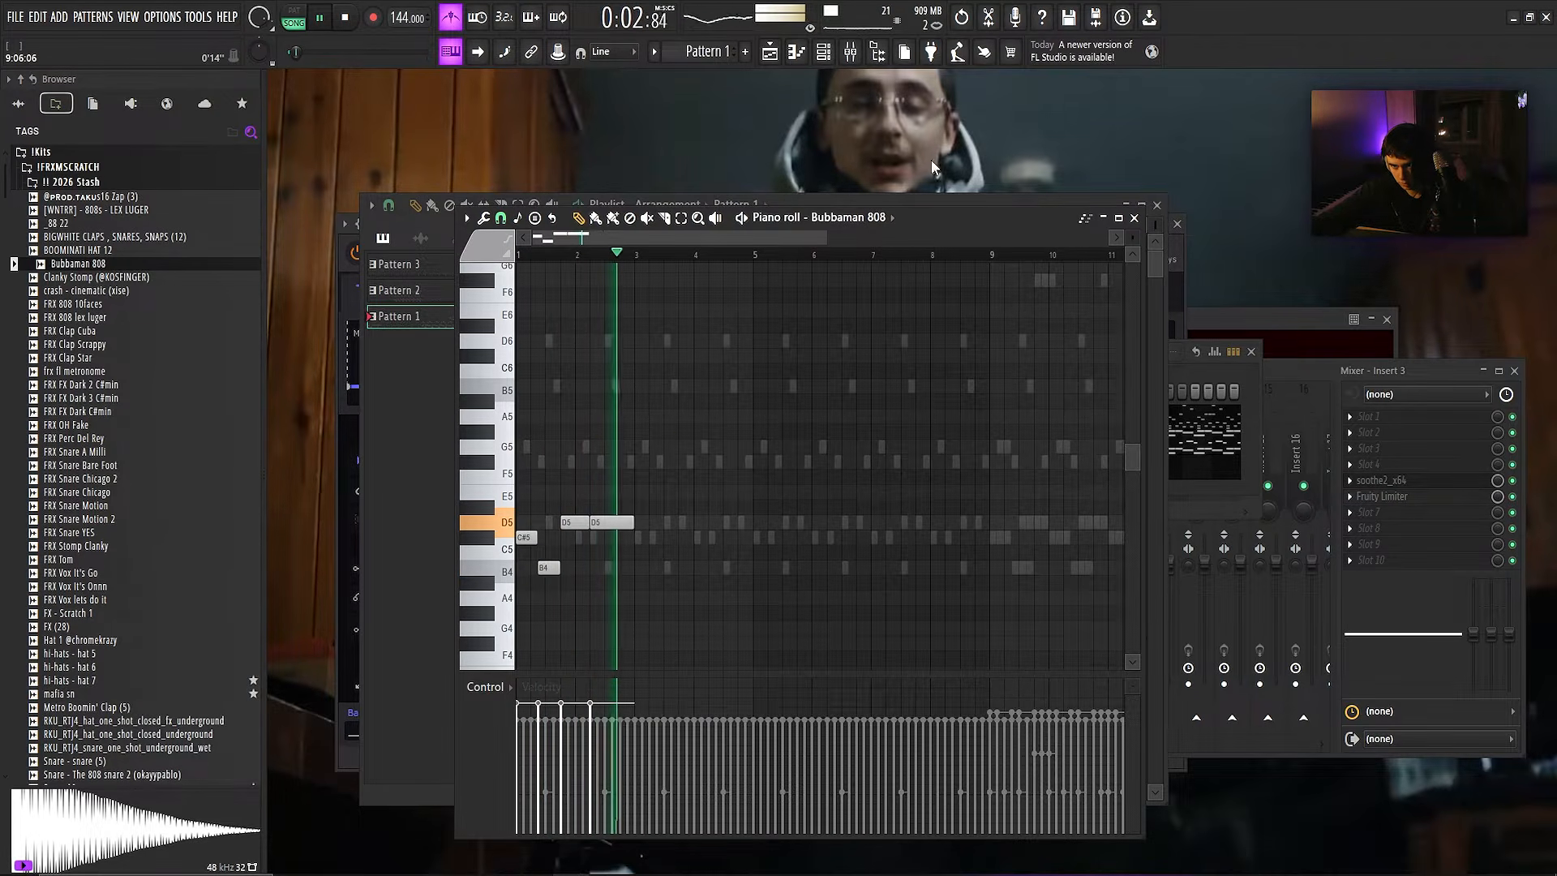
key(space)
- Give the Bubbaman 808 sample a fade-out in its sampler settings and review its volume envelope
key(F6)
click(734, 467)
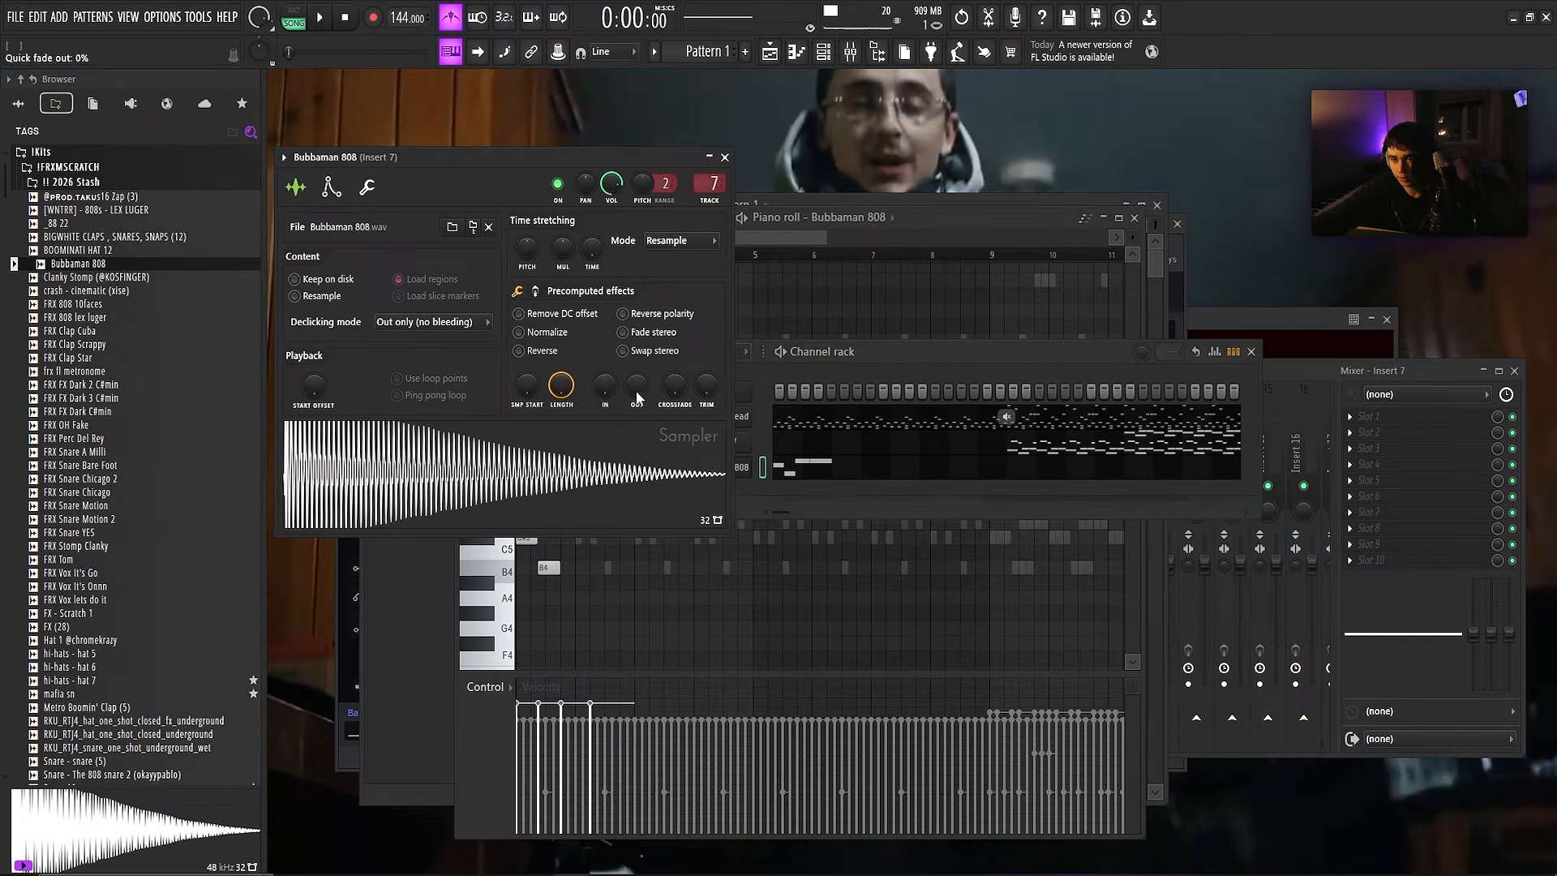
drag(636, 397, 633, 391)
drag(535, 403, 534, 398)
click(331, 187)
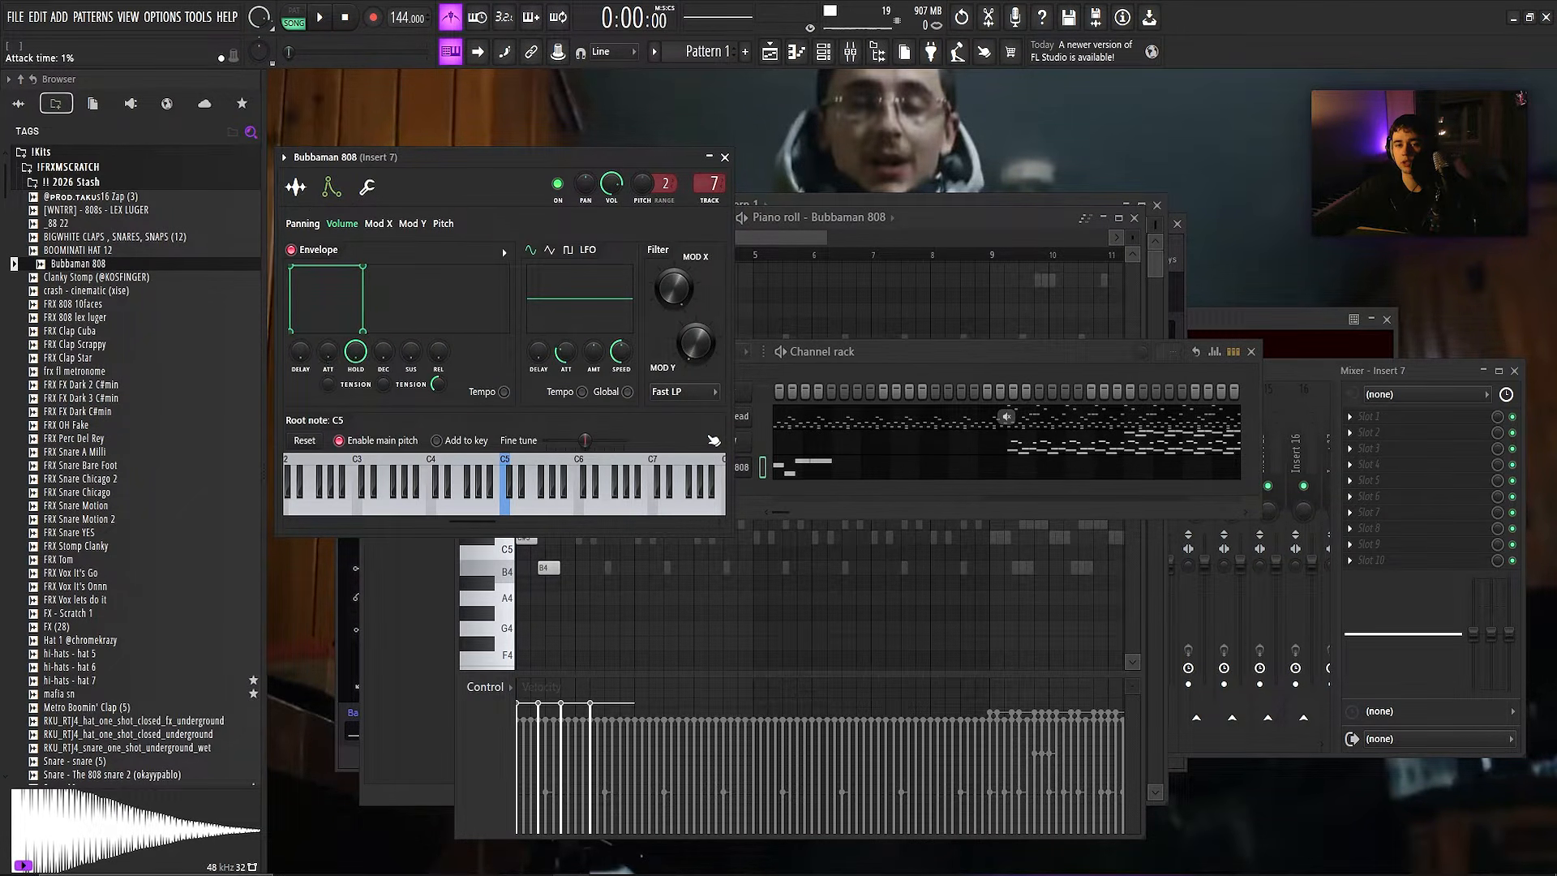
click(390, 178)
click(335, 188)
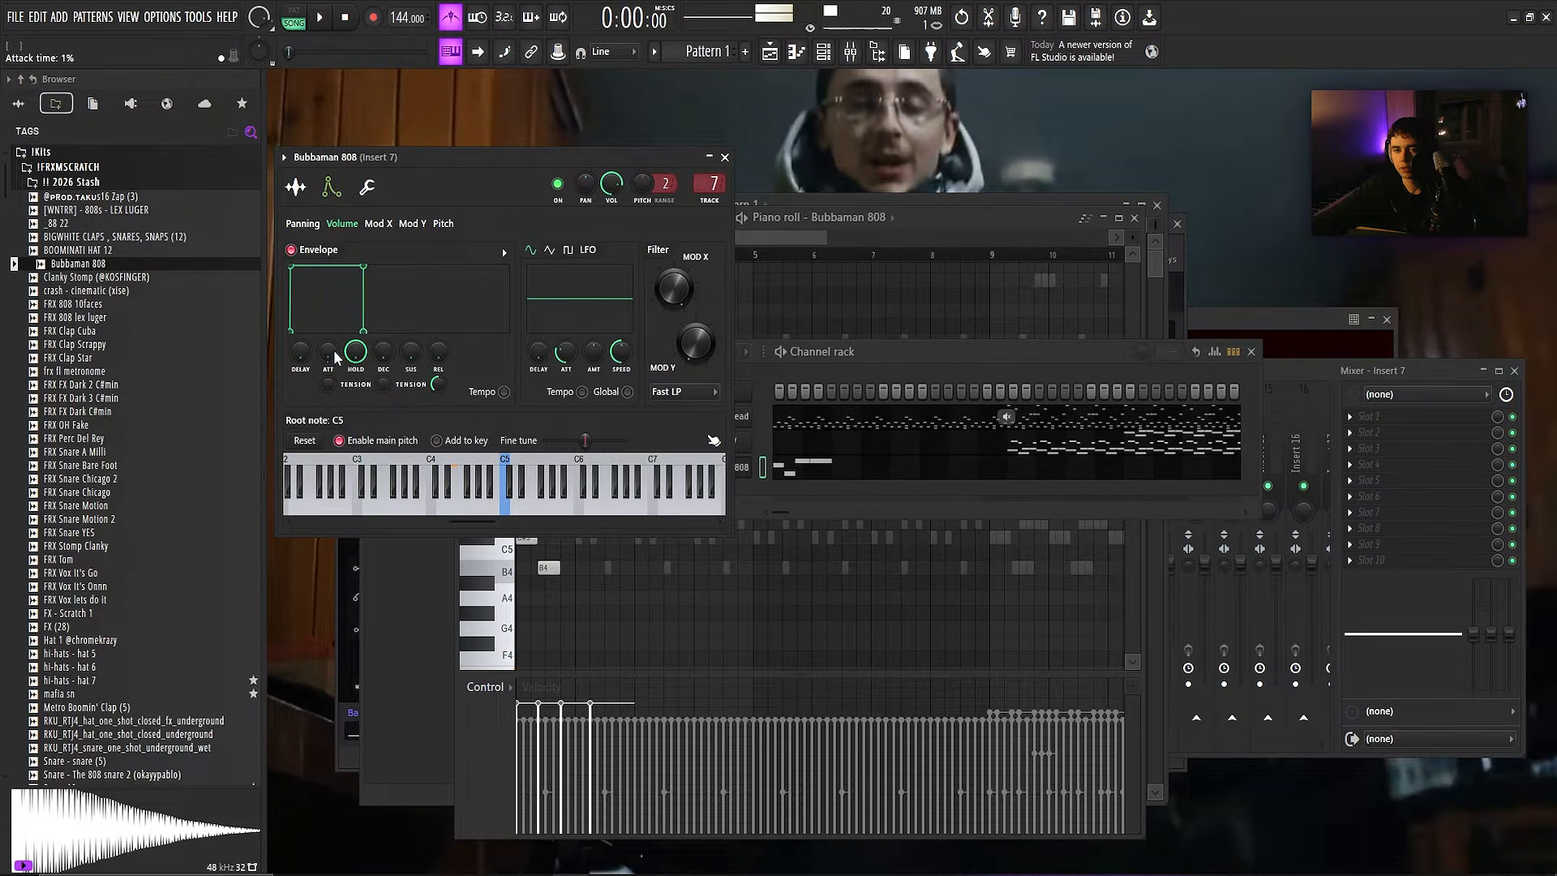
click(298, 192)
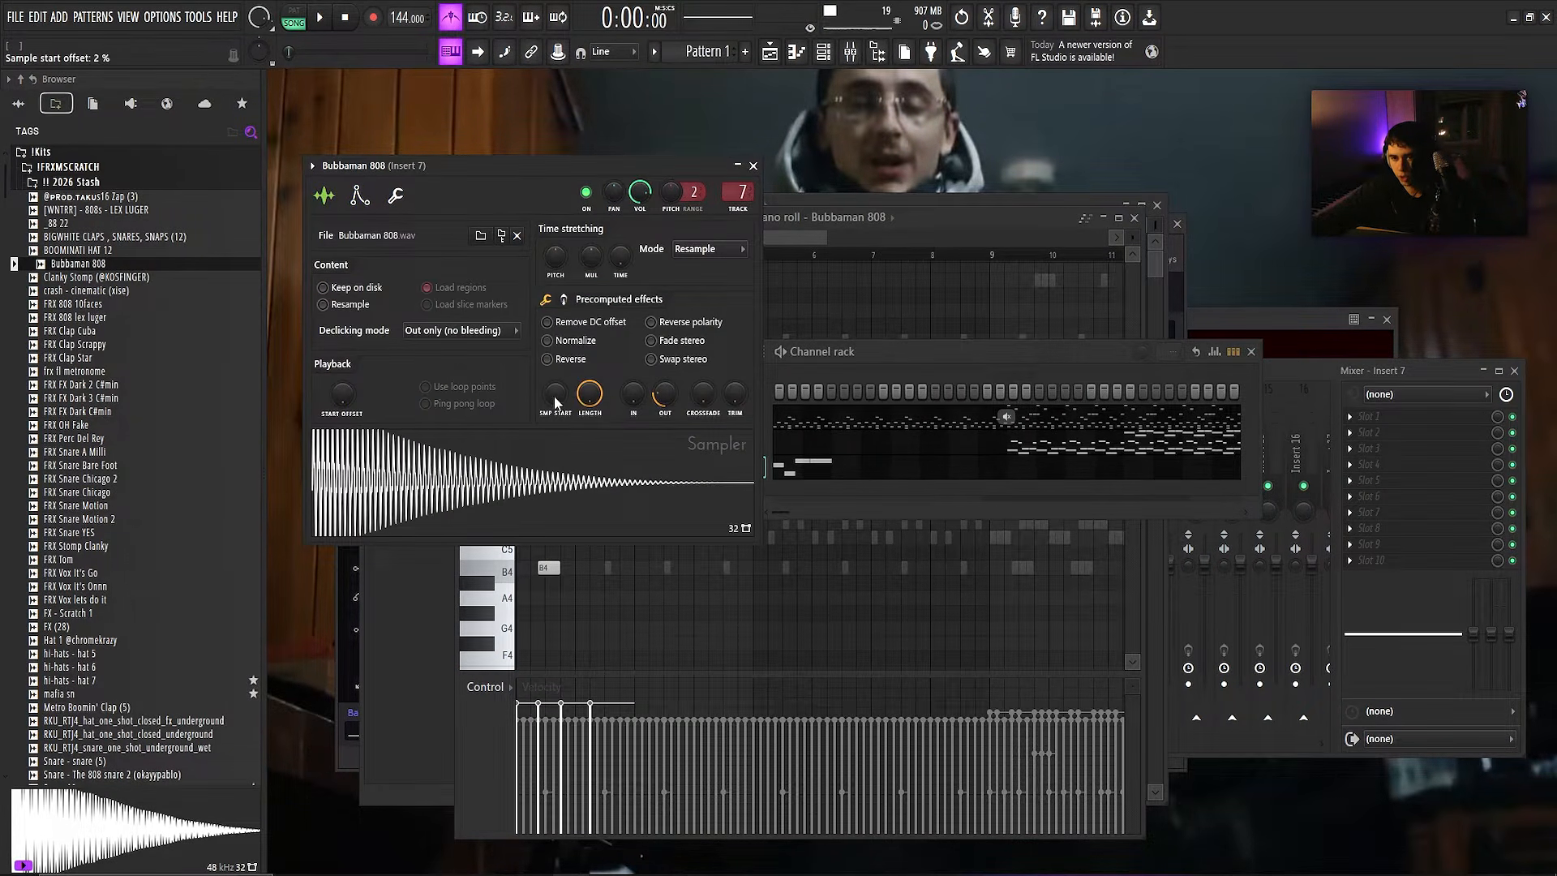
- Play the four 808 notes and check them against the sampler's sample and envelope settings
click(835, 476)
key(space)
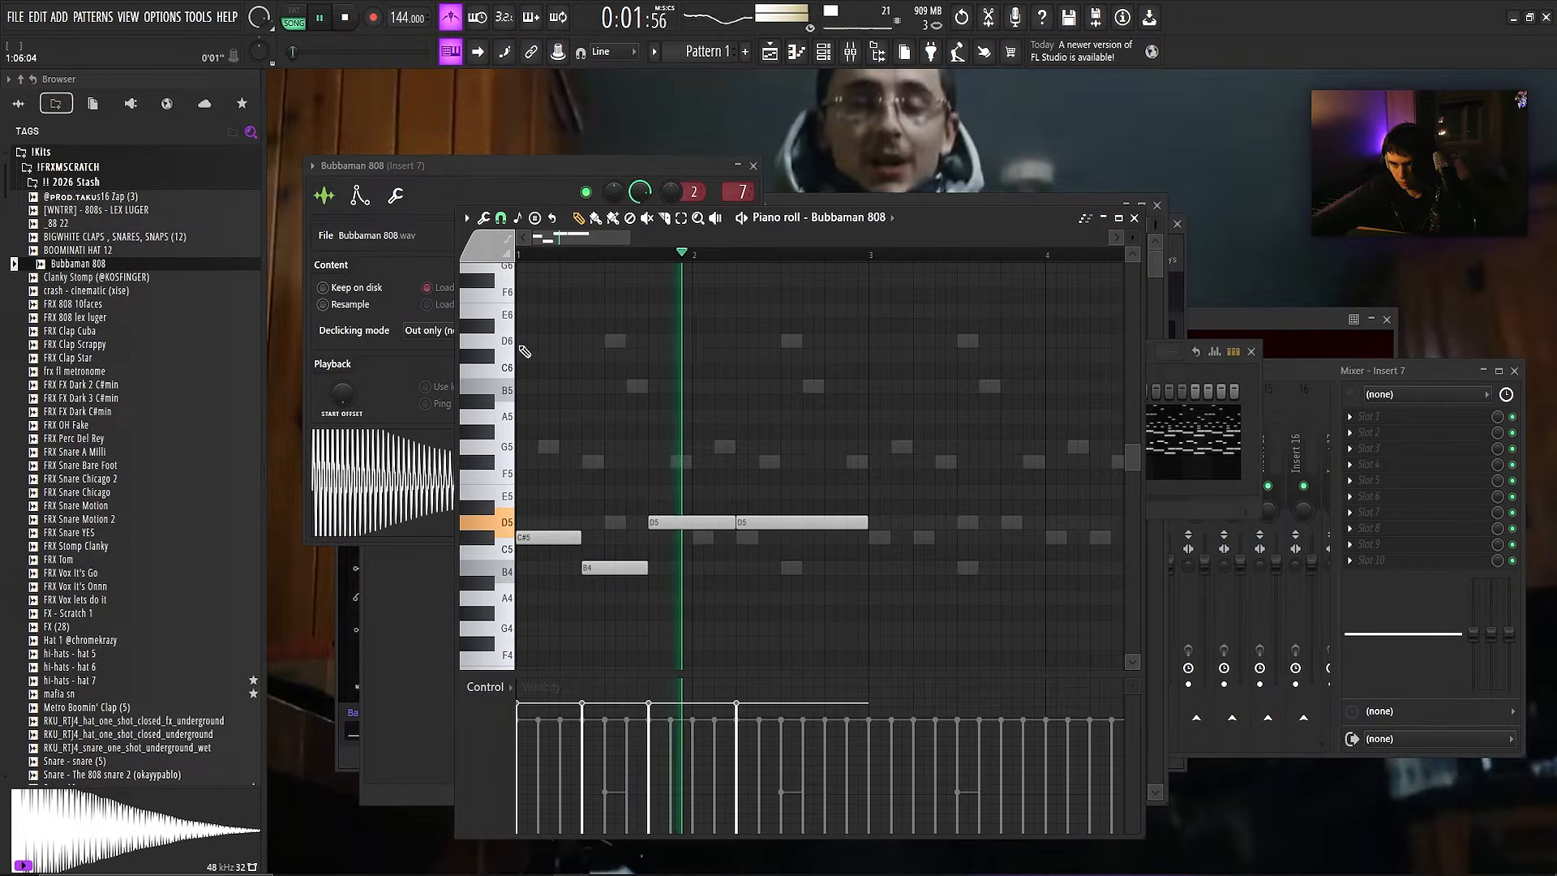
scroll(827, 470, down, 2)
key(space)
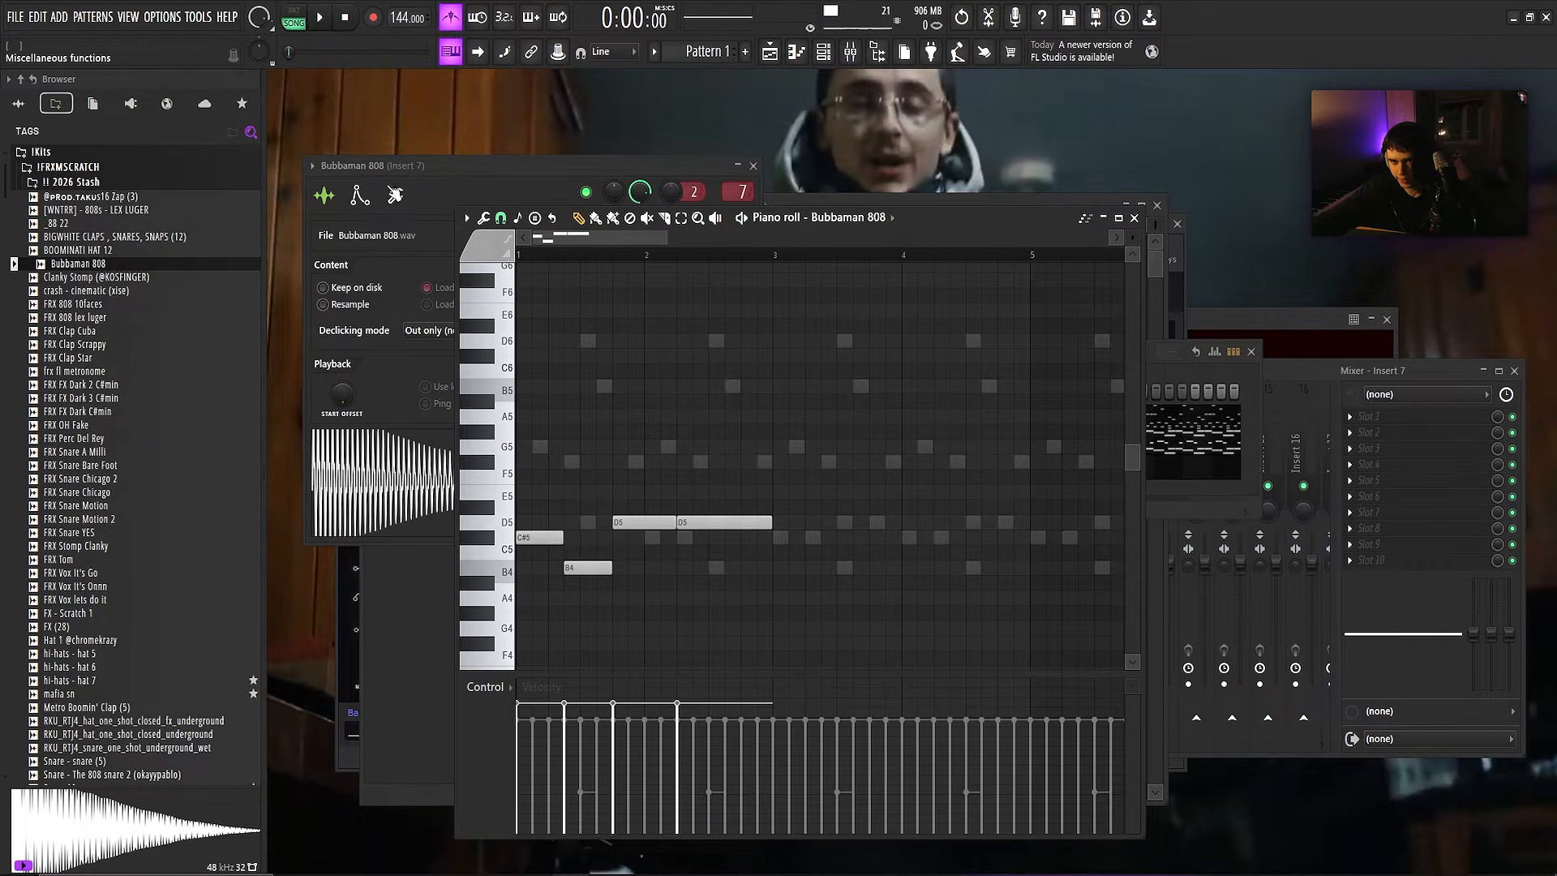
click(360, 196)
click(326, 196)
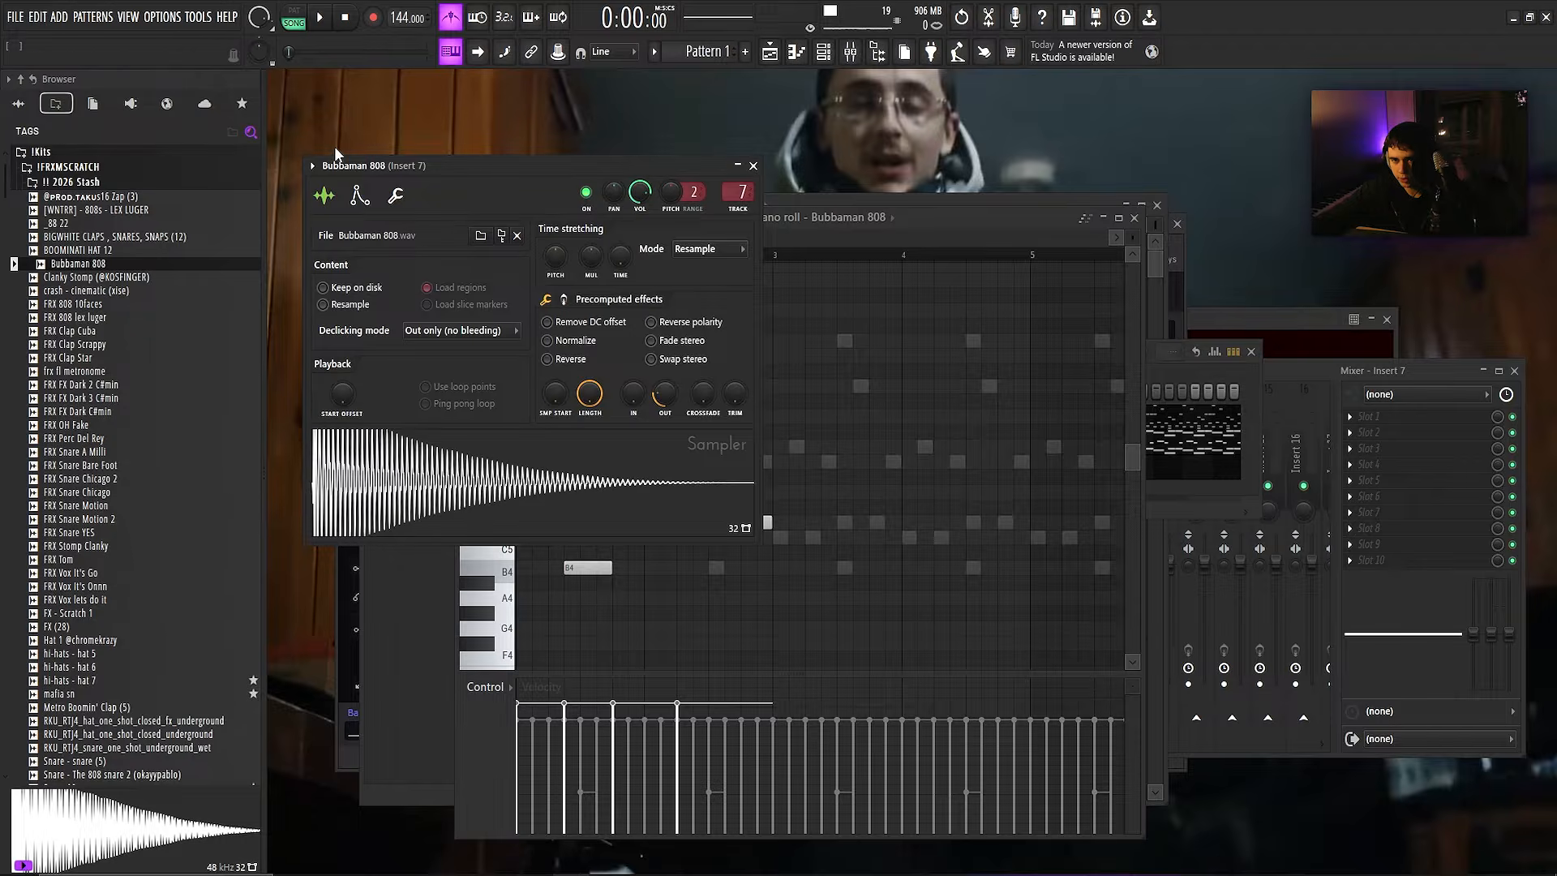
key(space)
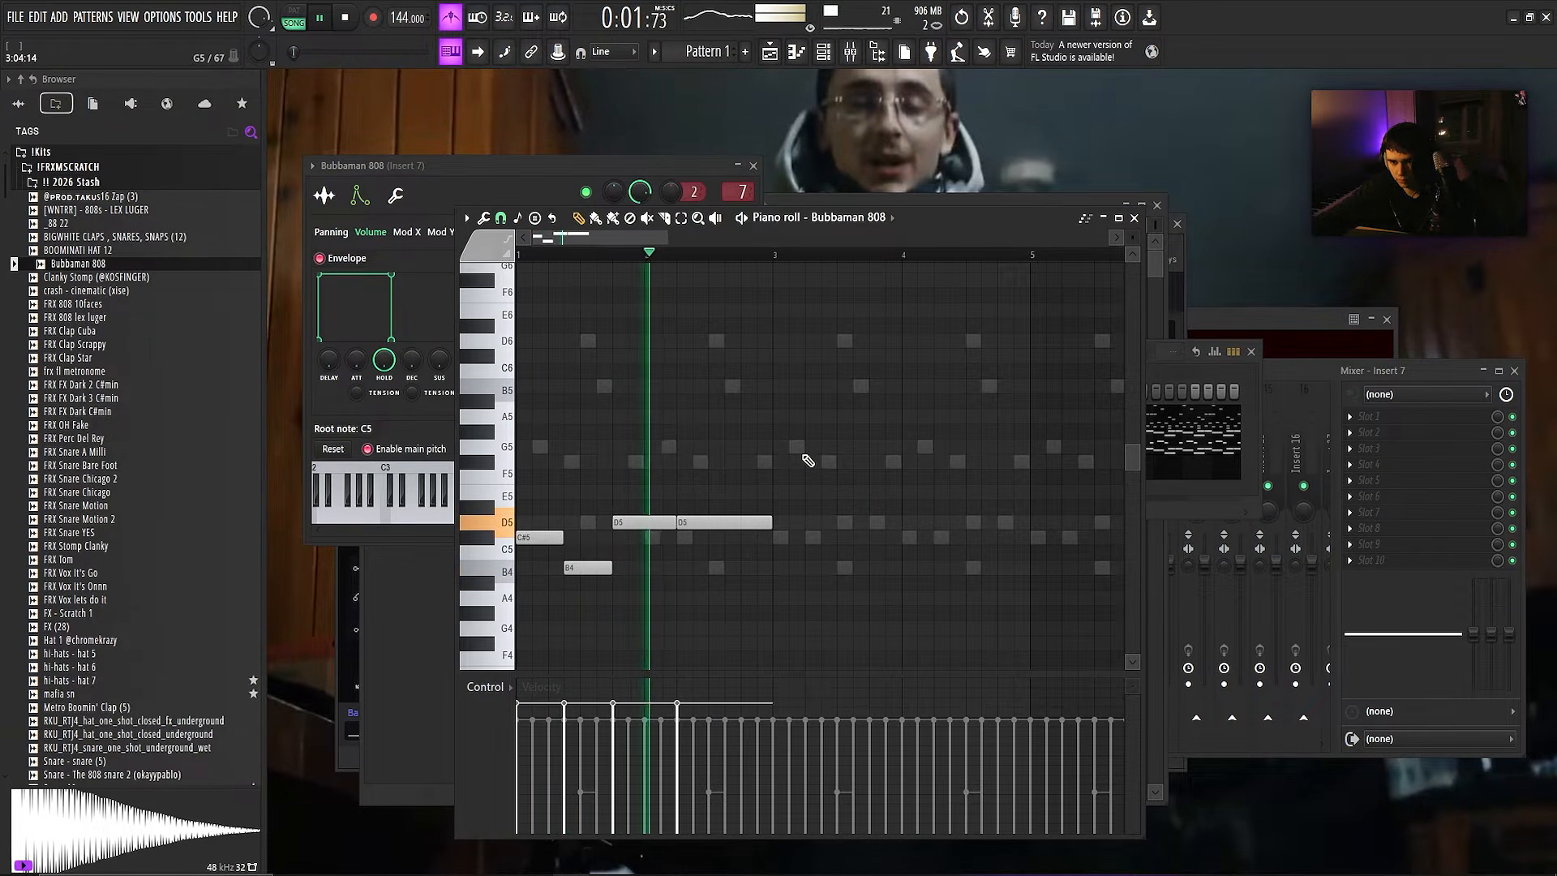
- Duplicate the four-note Bubbaman 808 phrase so that it repeats from bar 3
scroll(787, 496, down, 2)
key(ctrl+b)
key(ctrl+d)
scroll(649, 488, down, 3)
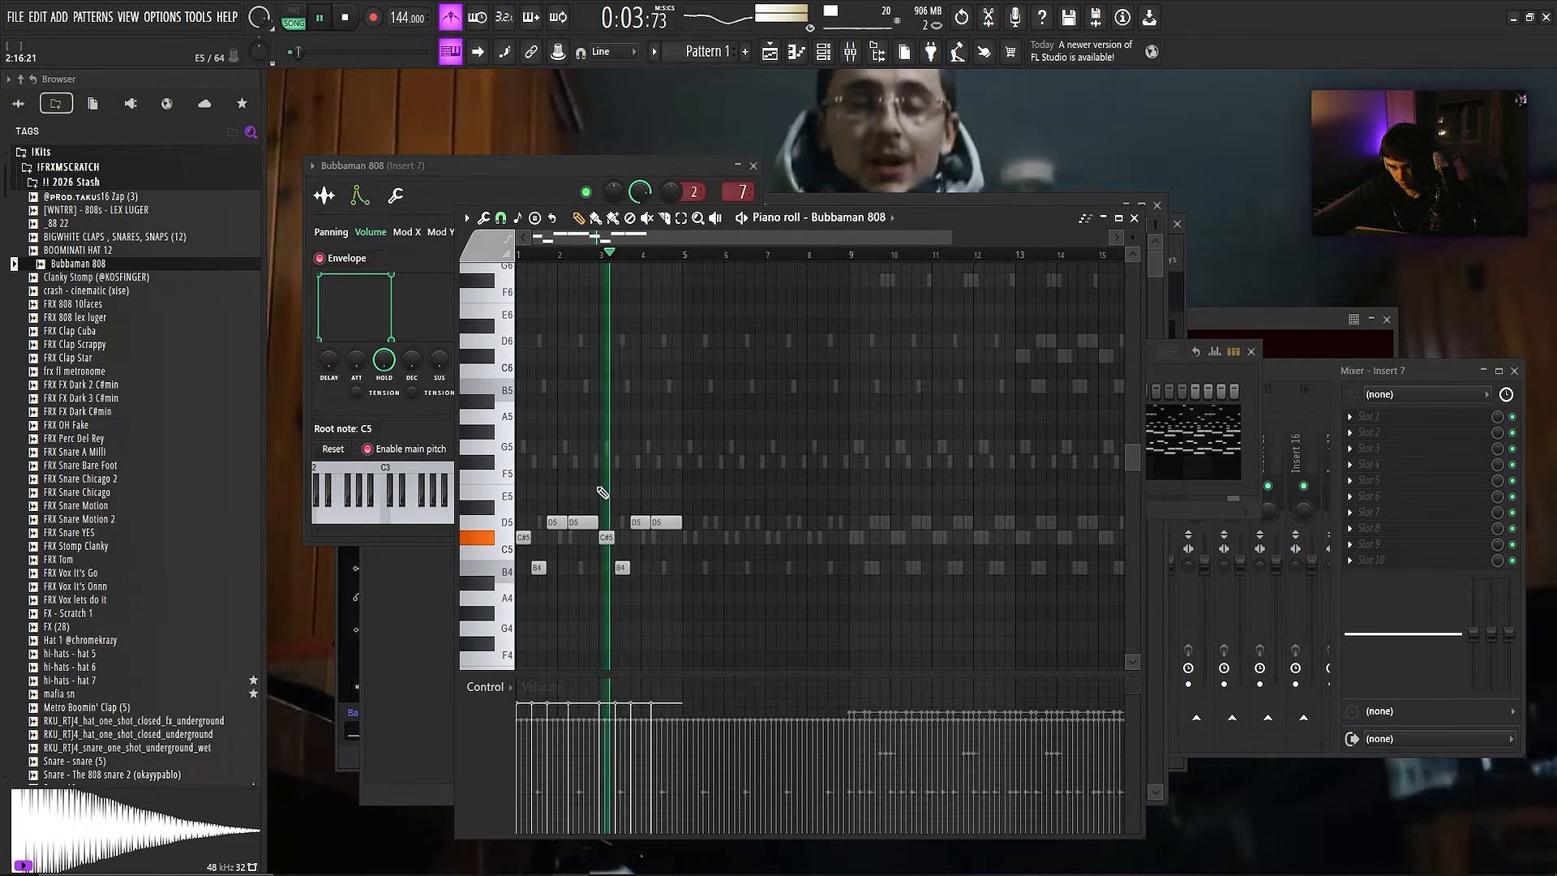
- Stop playback and shorten the last D5 of the first 808 phrase so it ends before bar 3
scroll(624, 498, up, 5)
key(space)
drag(654, 525, 666, 524)
key(ctrl+z)
scroll(668, 466, down, 3)
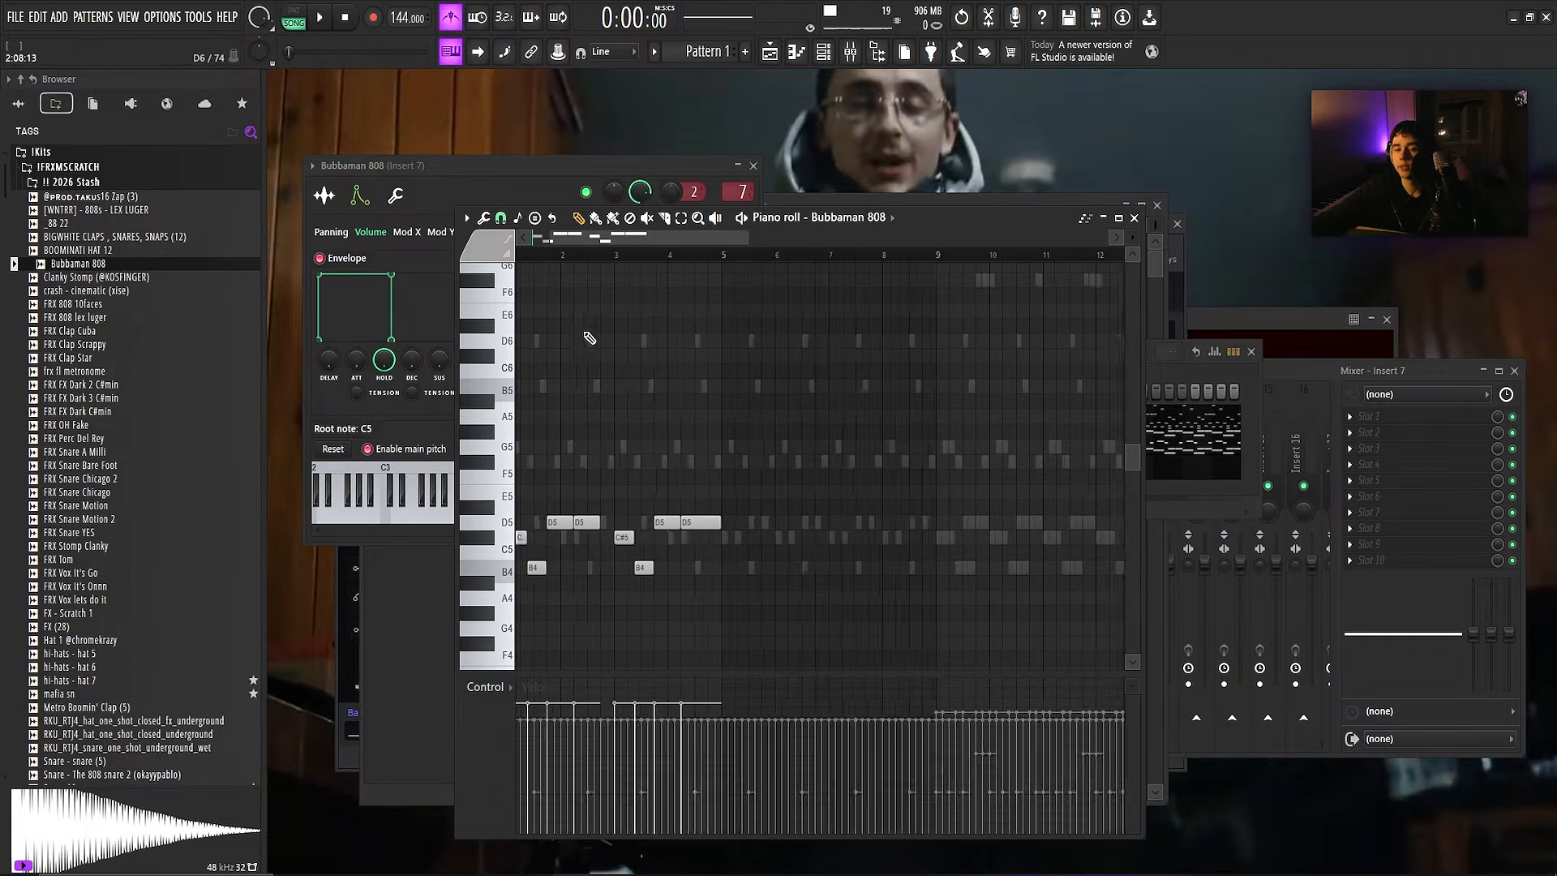
scroll(587, 336, up, 4)
scroll(563, 270, left, 2)
- Return to the Bubbaman 808's sample settings and play the two phrases from the start
click(327, 316)
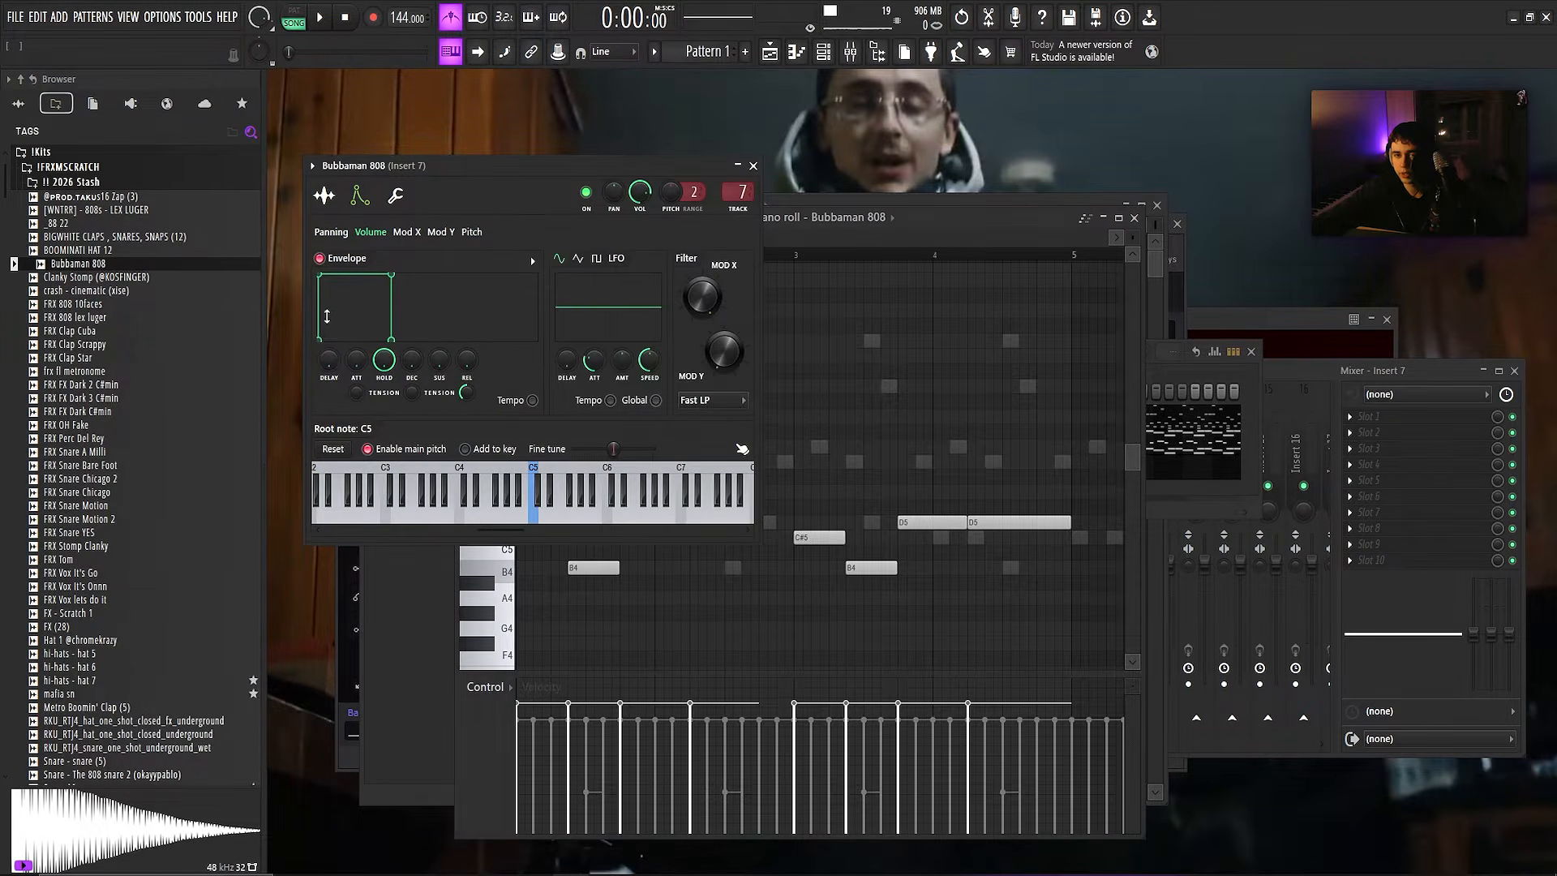
click(325, 194)
click(908, 436)
right_click(908, 436)
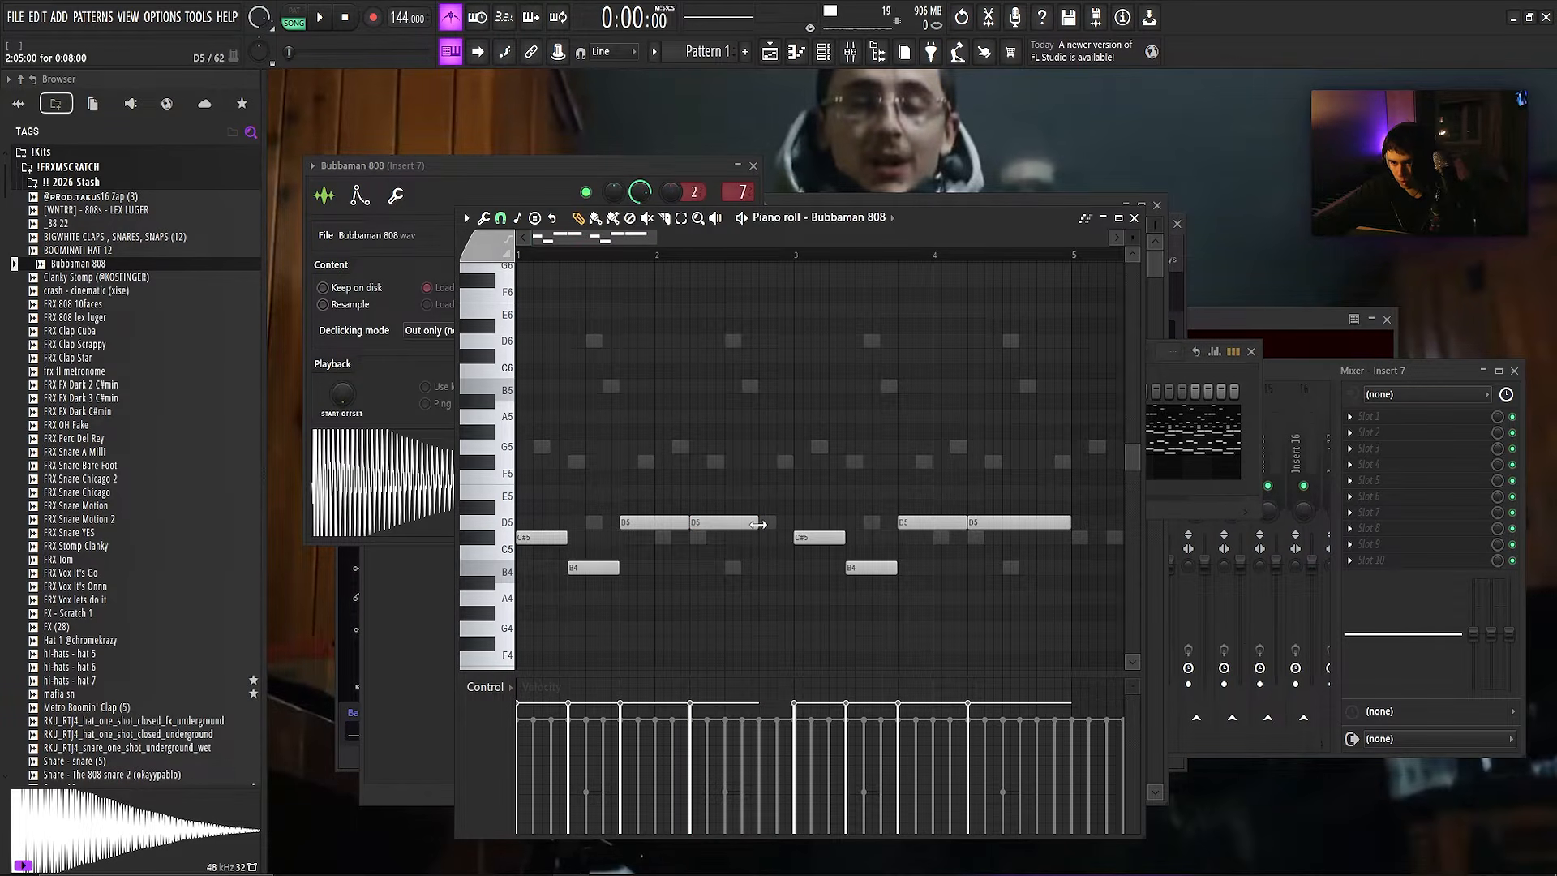
key(space)
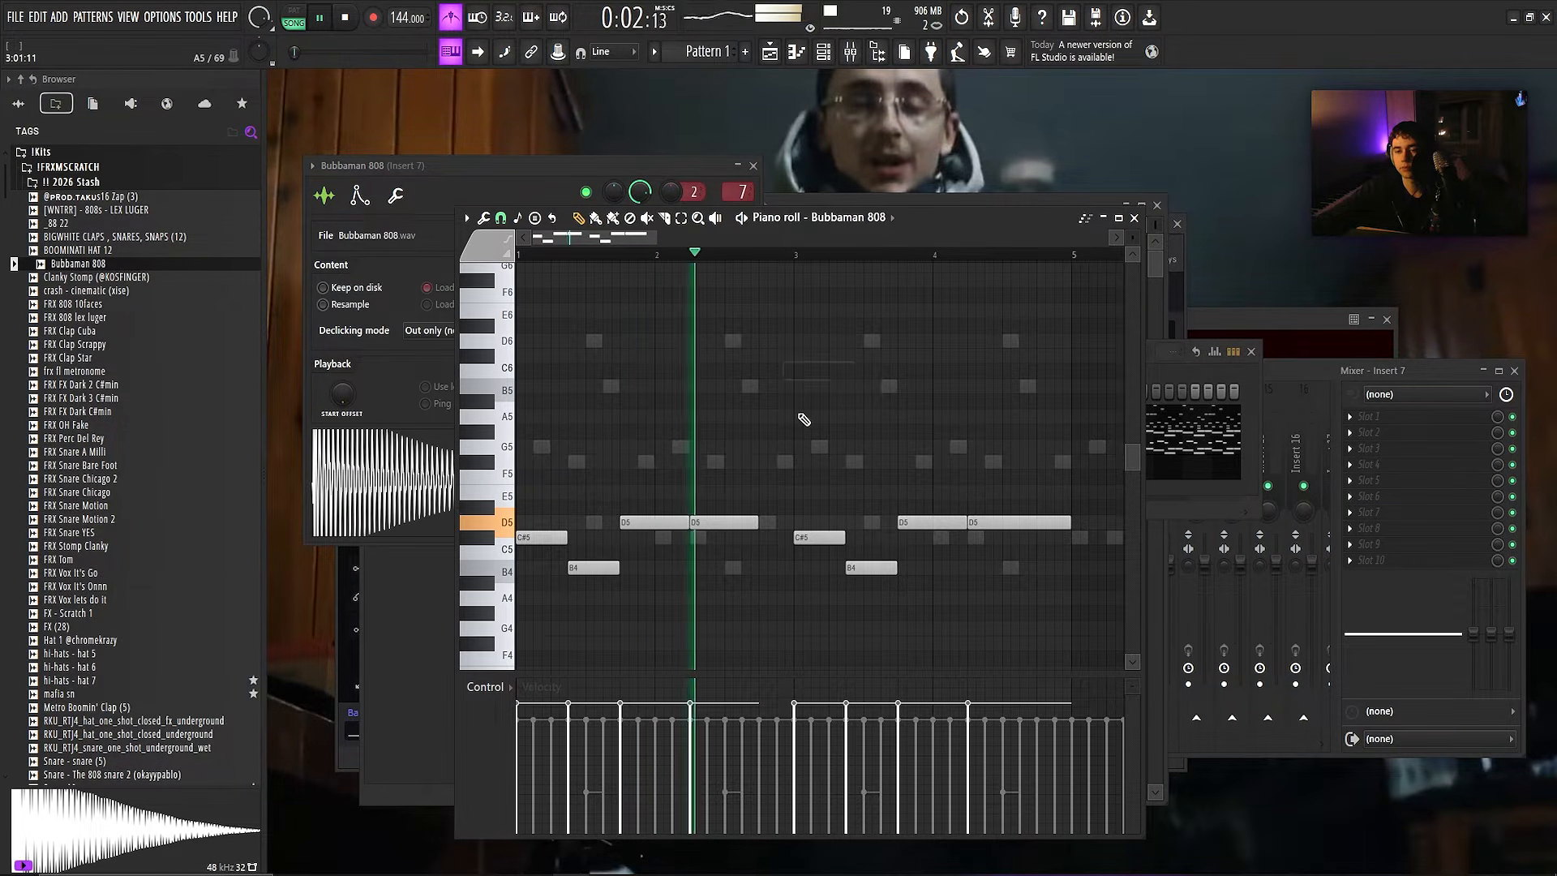
key(space)
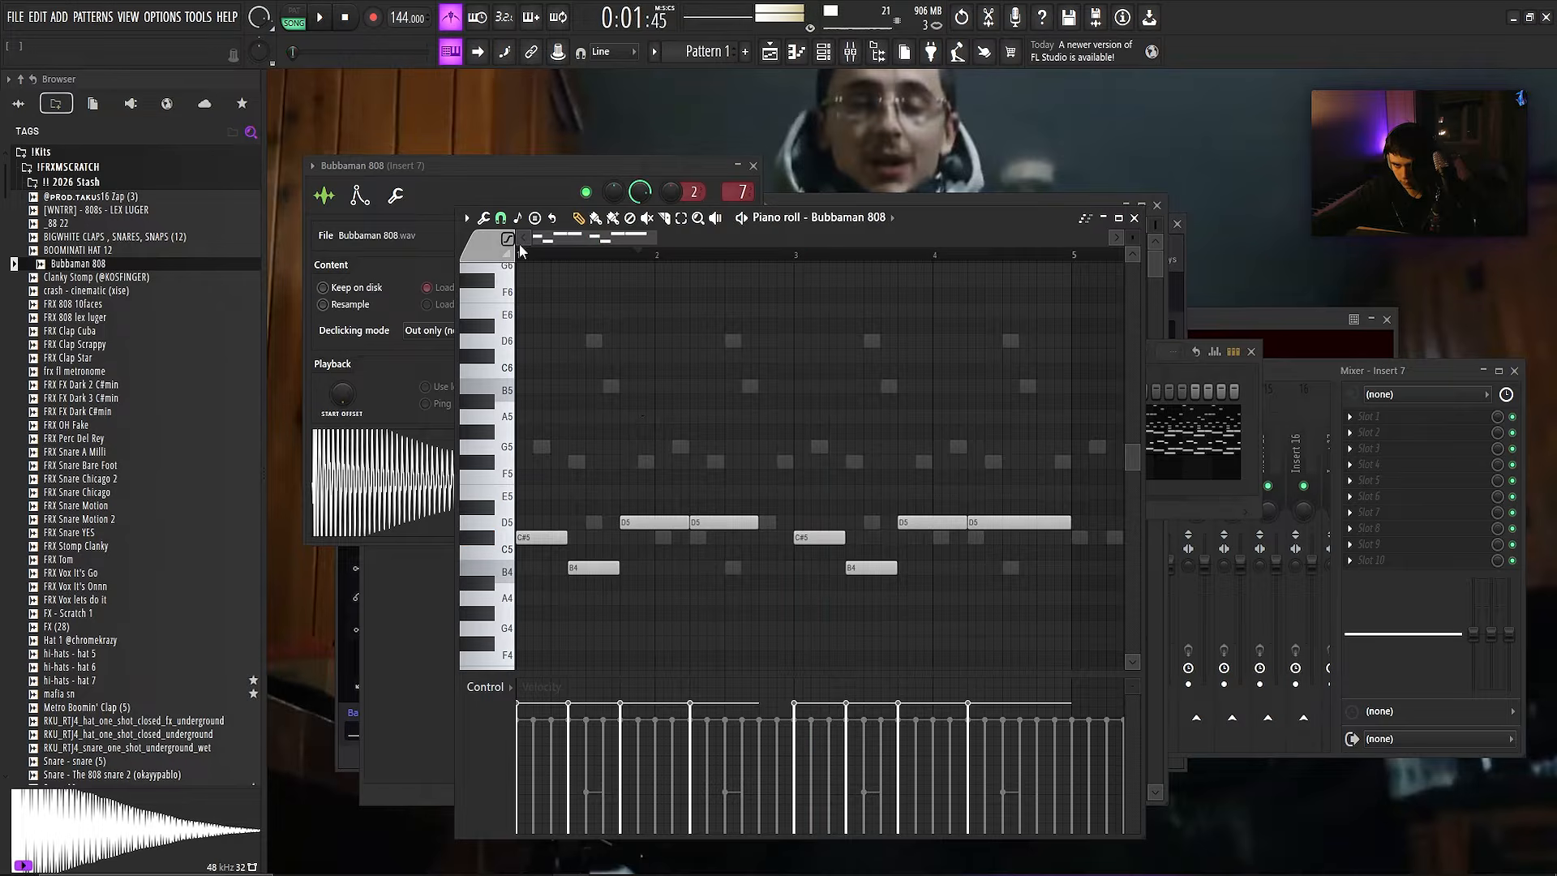
- Replace the long final D5 of the second 808 phrase with two short D5 notes during playback
scroll(814, 531, down, 1)
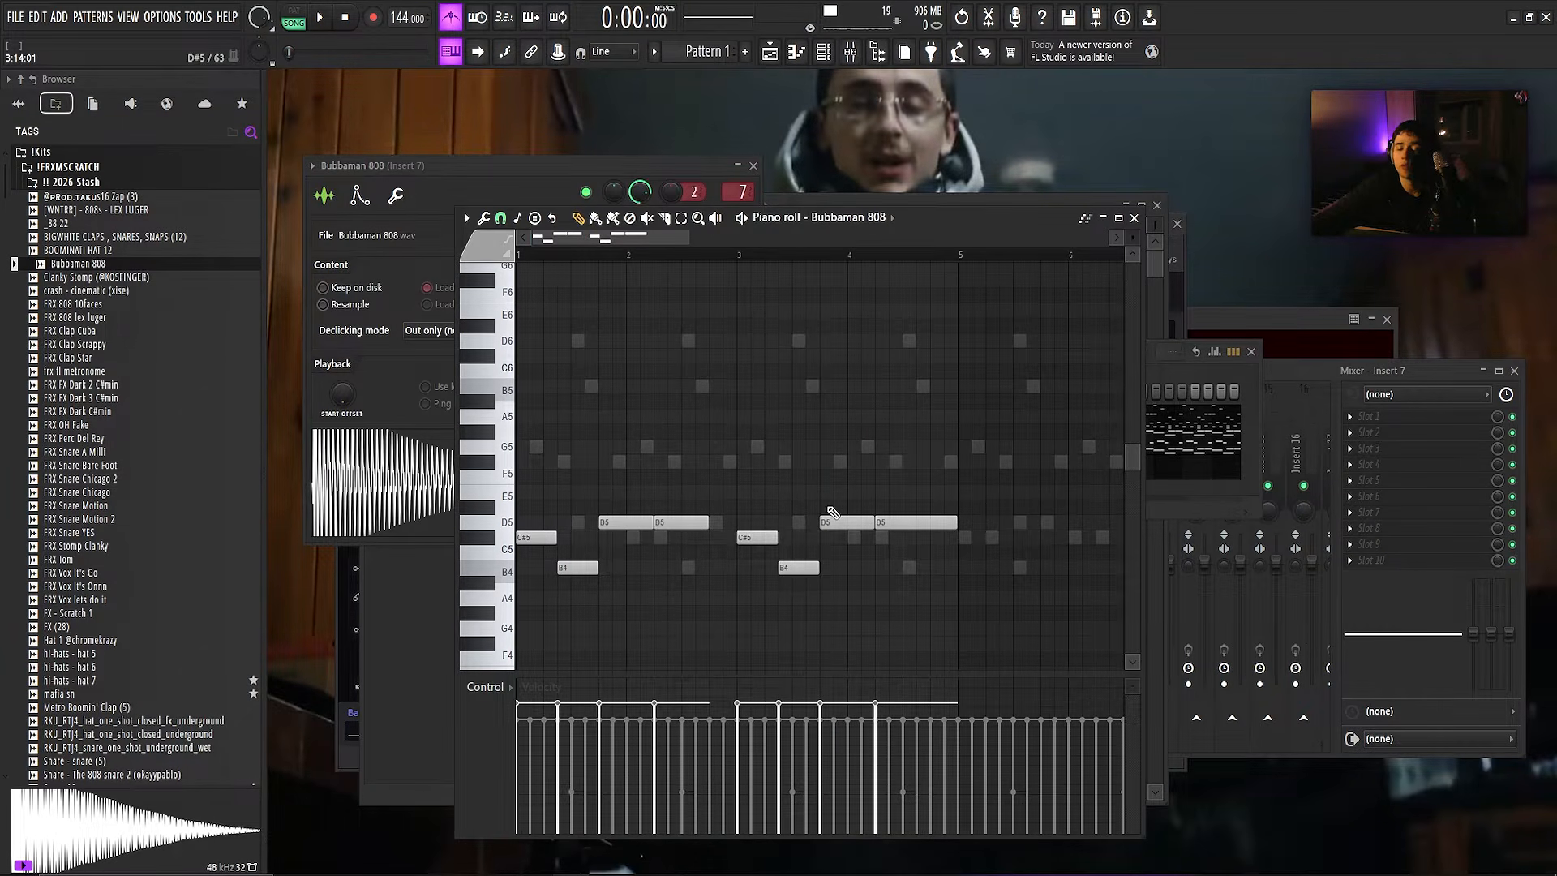
scroll(777, 458, down, 2)
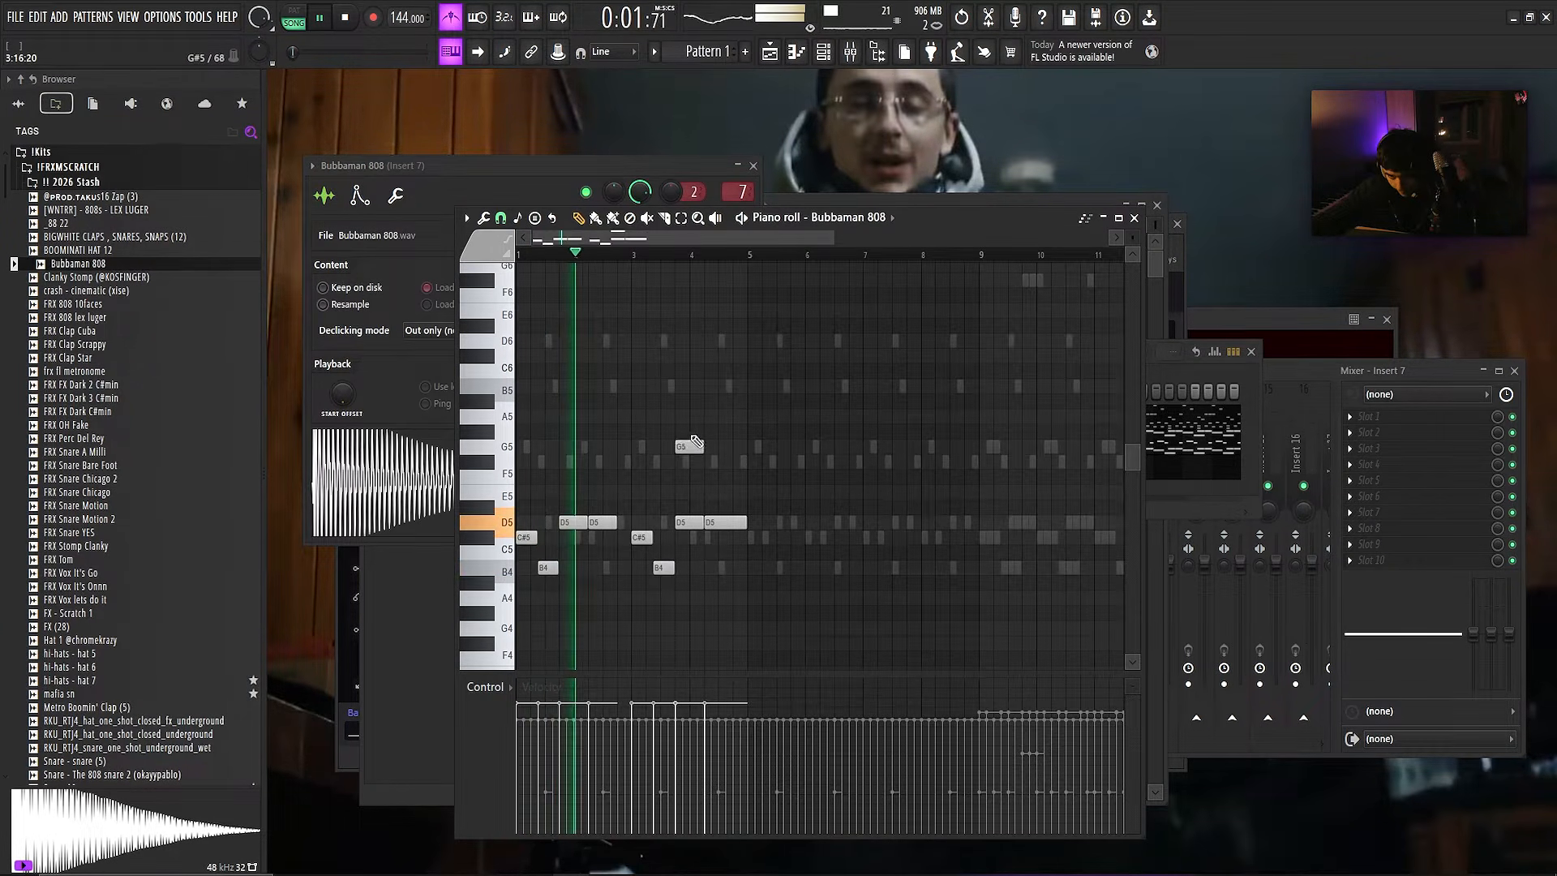
scroll(673, 502, up, 2)
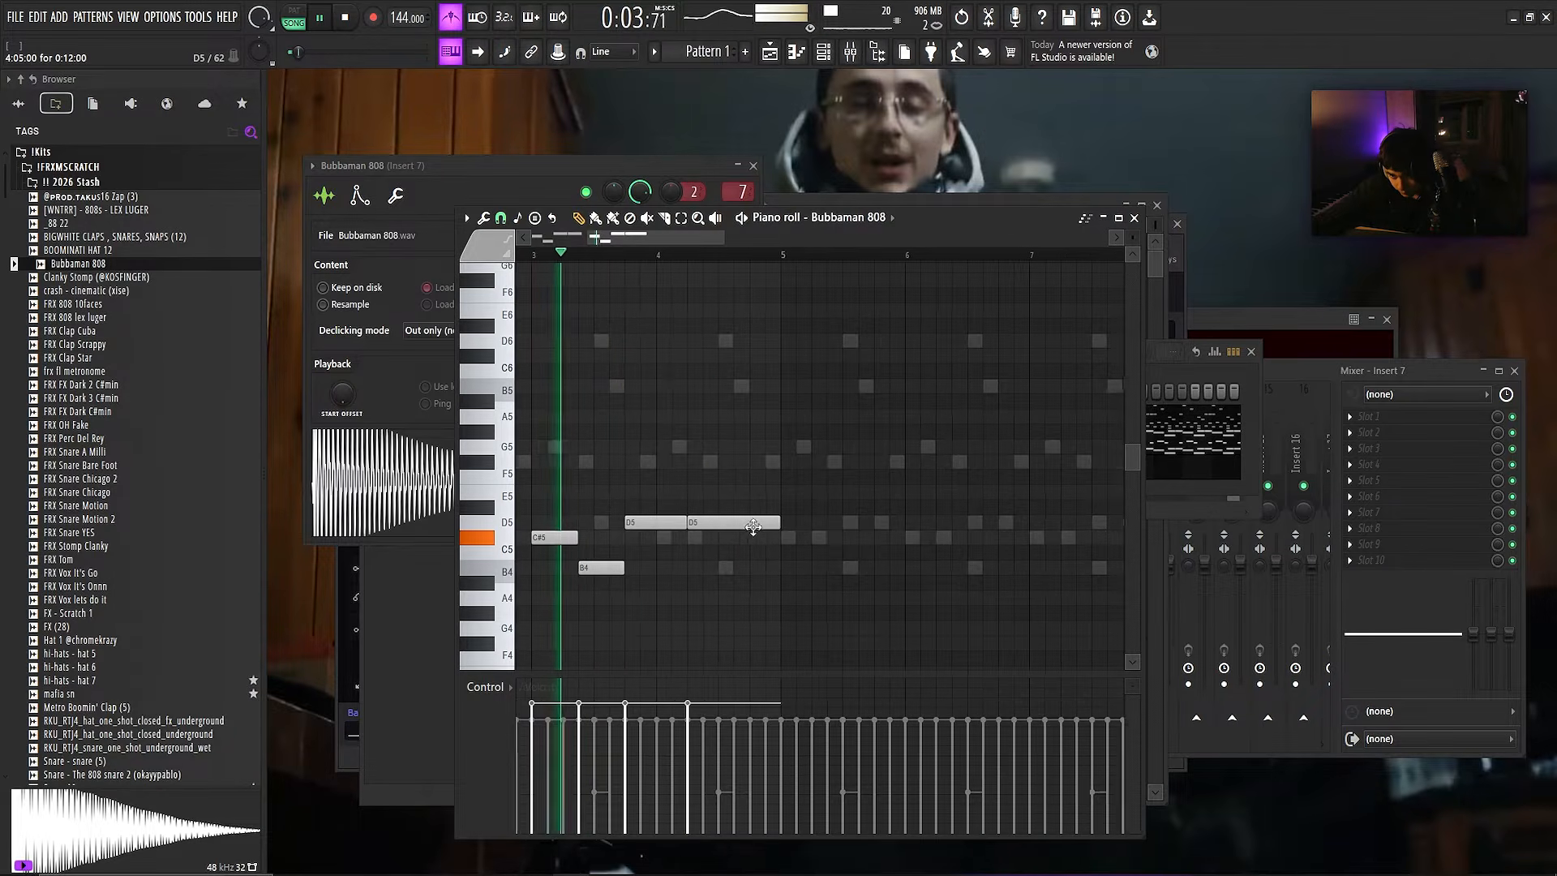
scroll(791, 519, down, 2)
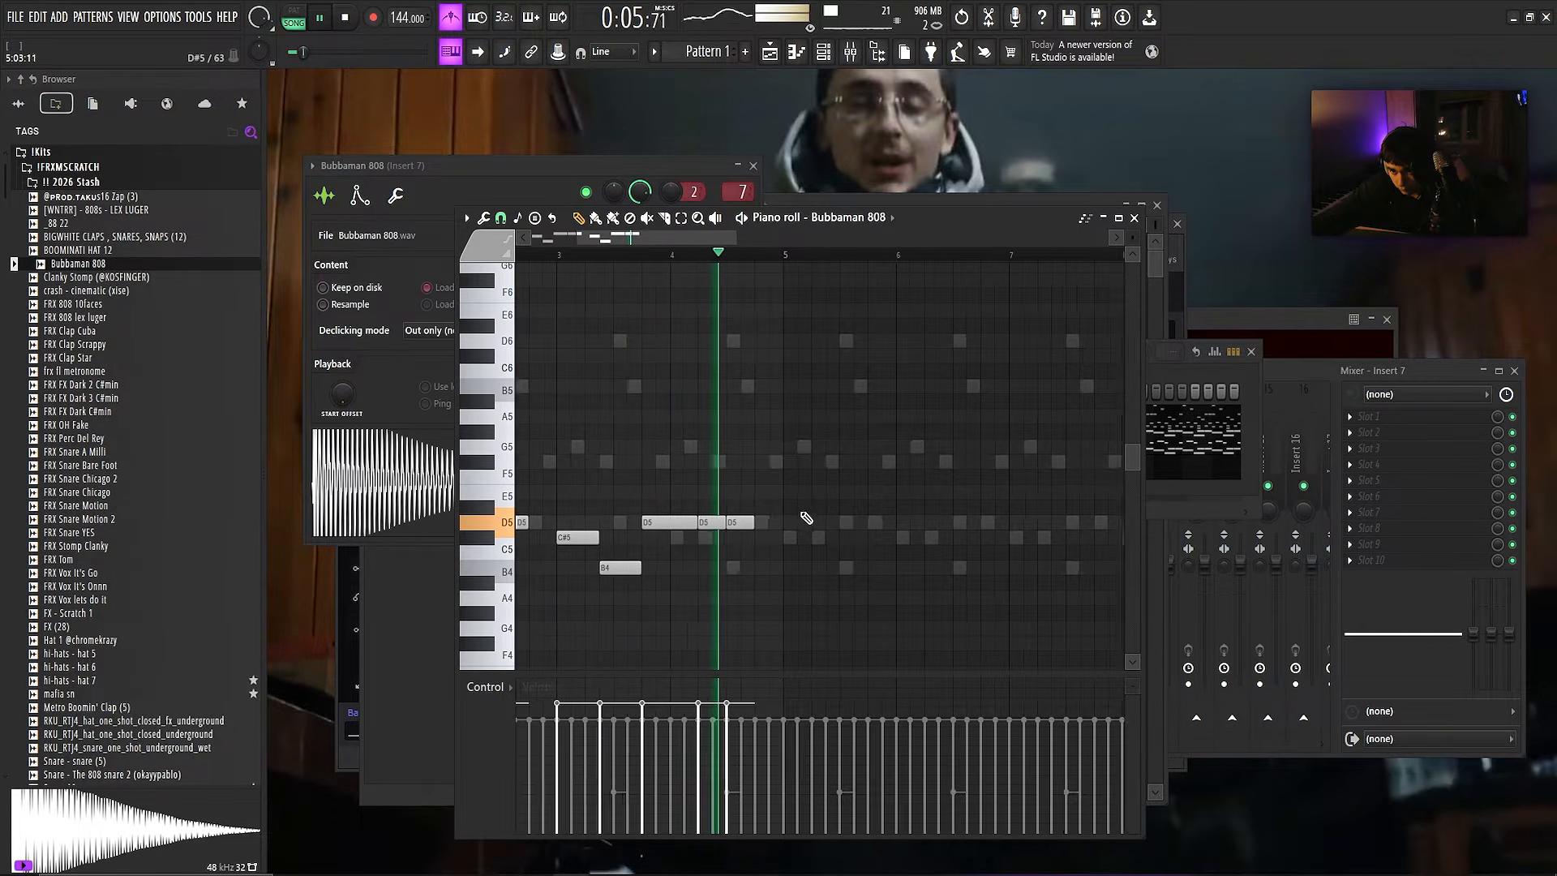
scroll(783, 516, down, 1)
key(space)
- Duplicate the 808 notes of bars 1 to 4 into bars 5 to 8 and play the result
drag(693, 254, 520, 255)
key(ctrl+b)
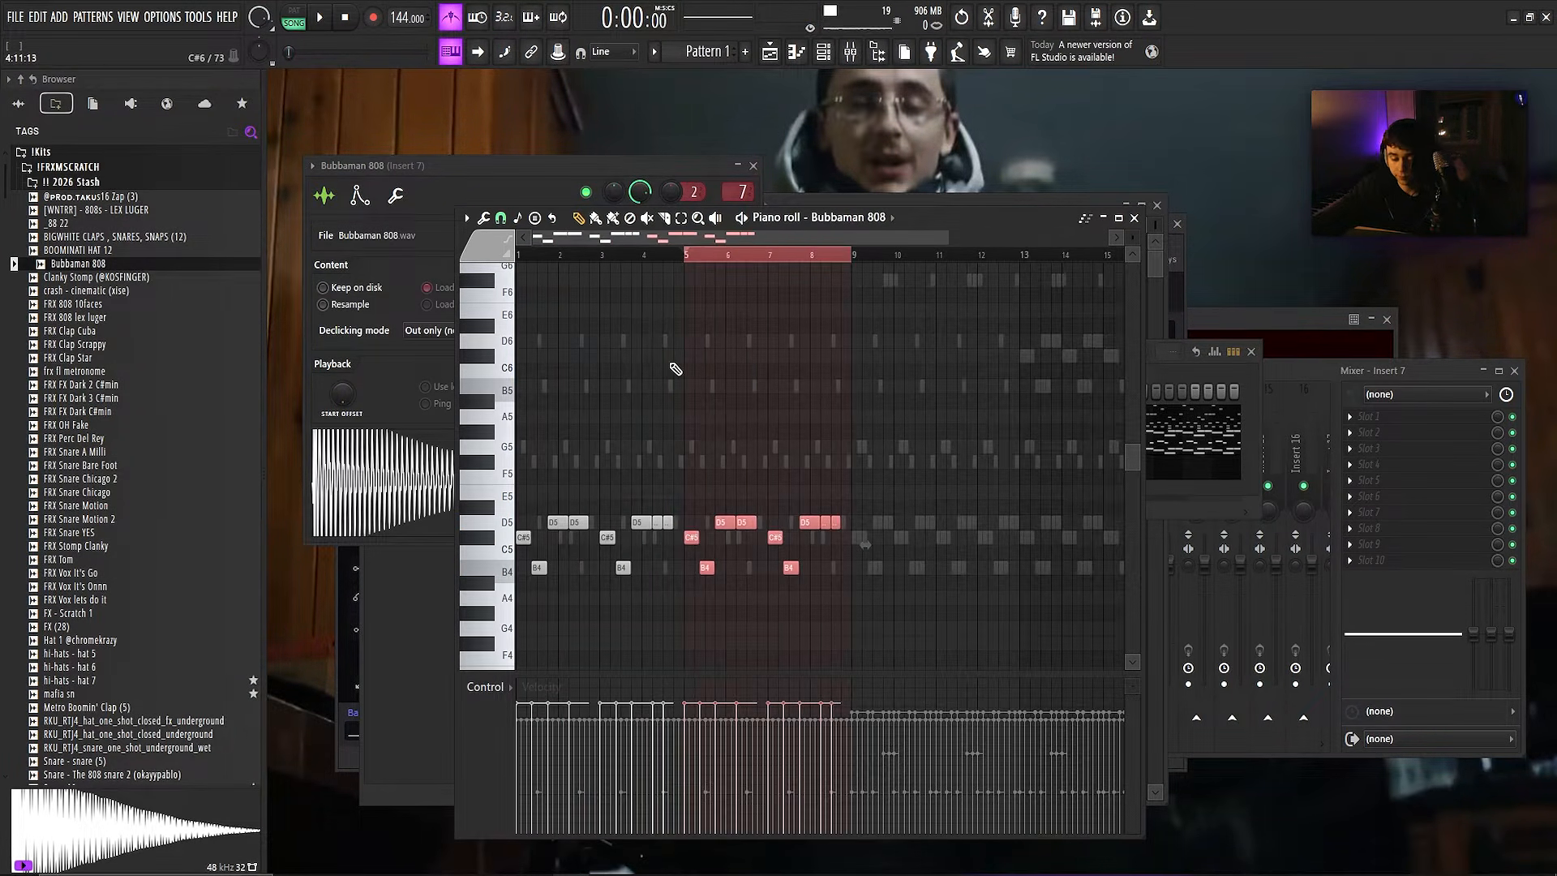
key(space)
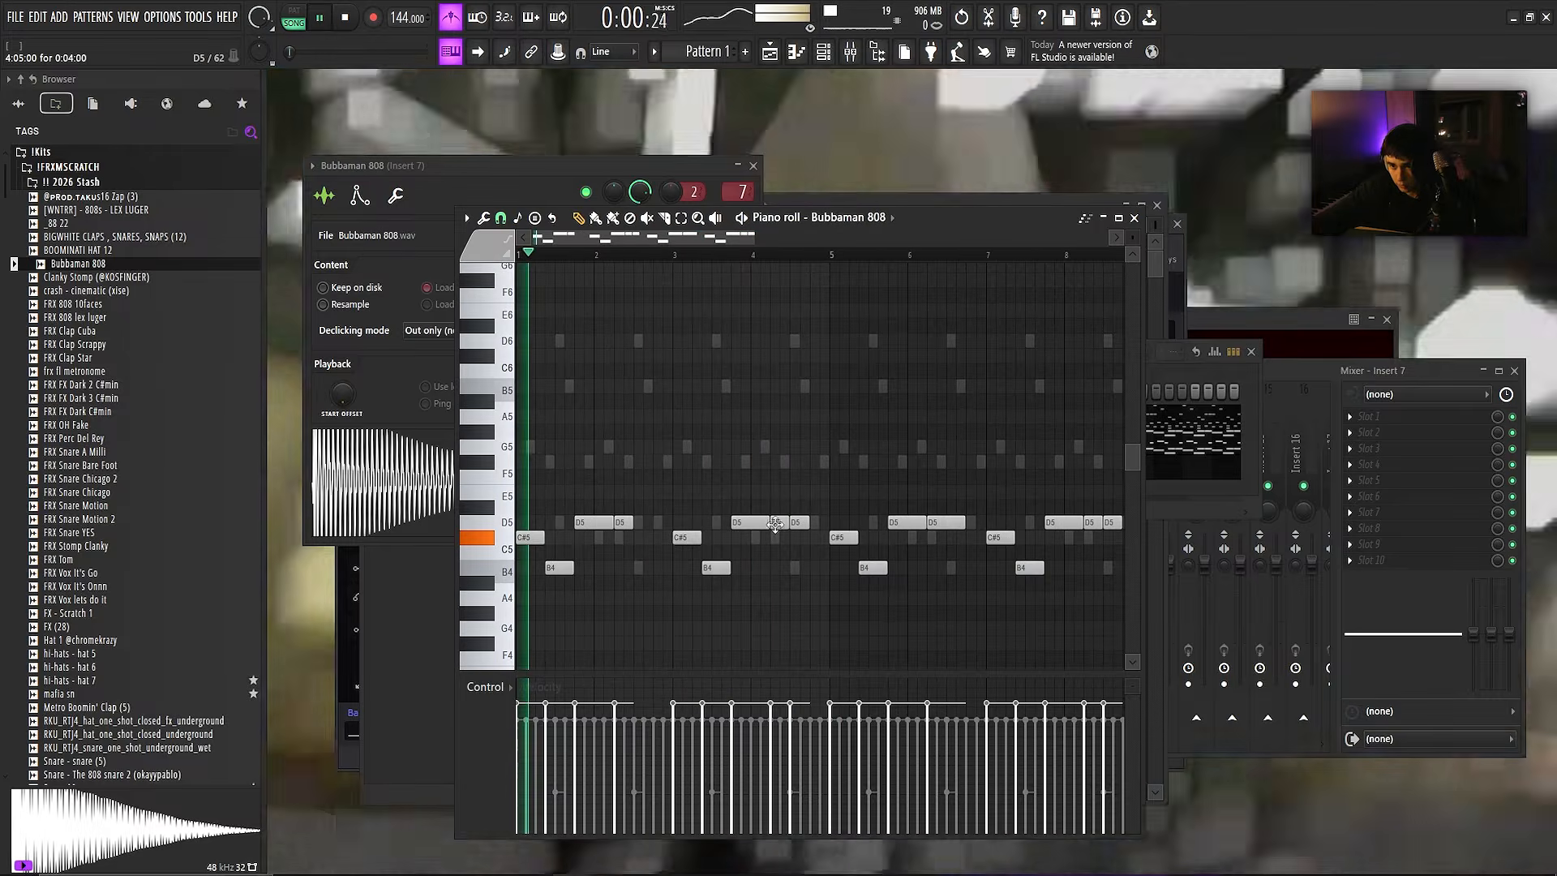
scroll(775, 524, down, 1)
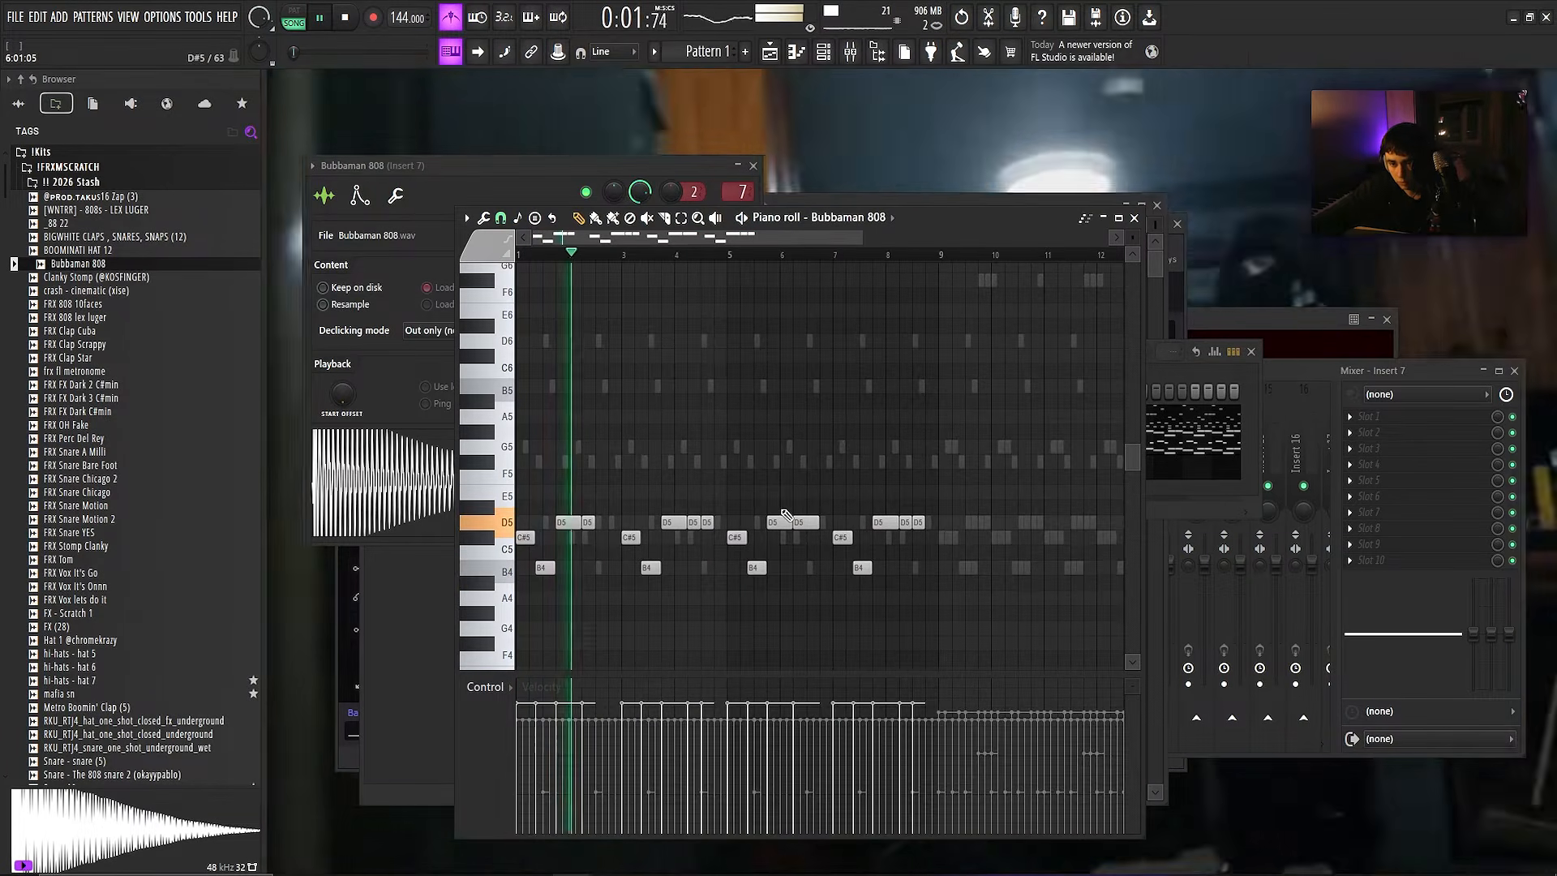
- Try removing the duplicated 808 notes from bars 5 to 8, and restore them
right_click(782, 523)
right_click(805, 522)
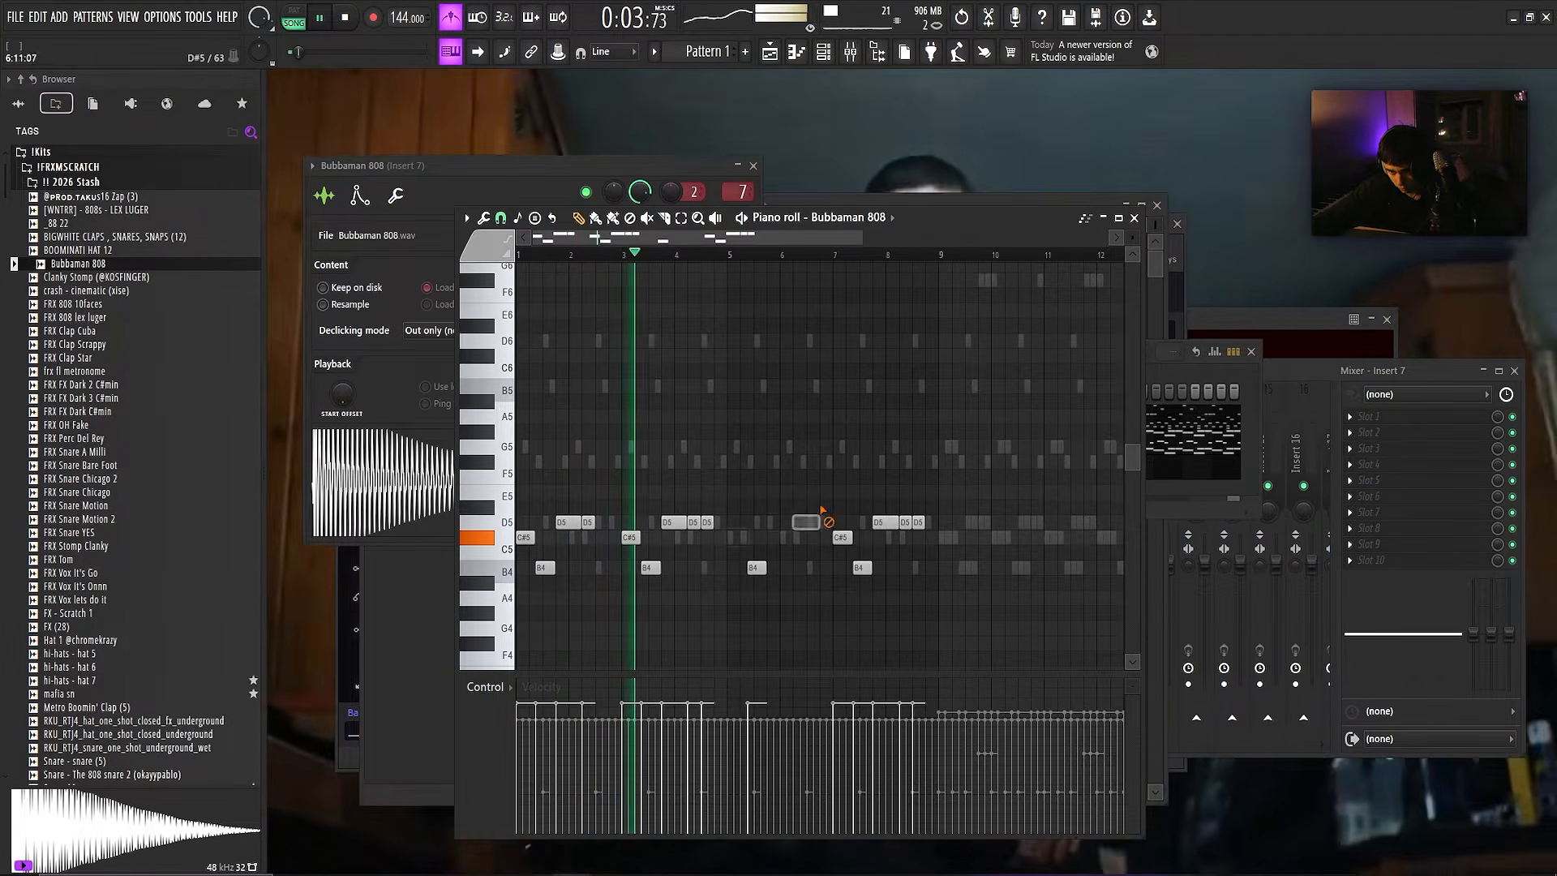
right_click(737, 537)
right_click(756, 567)
right_click(841, 538)
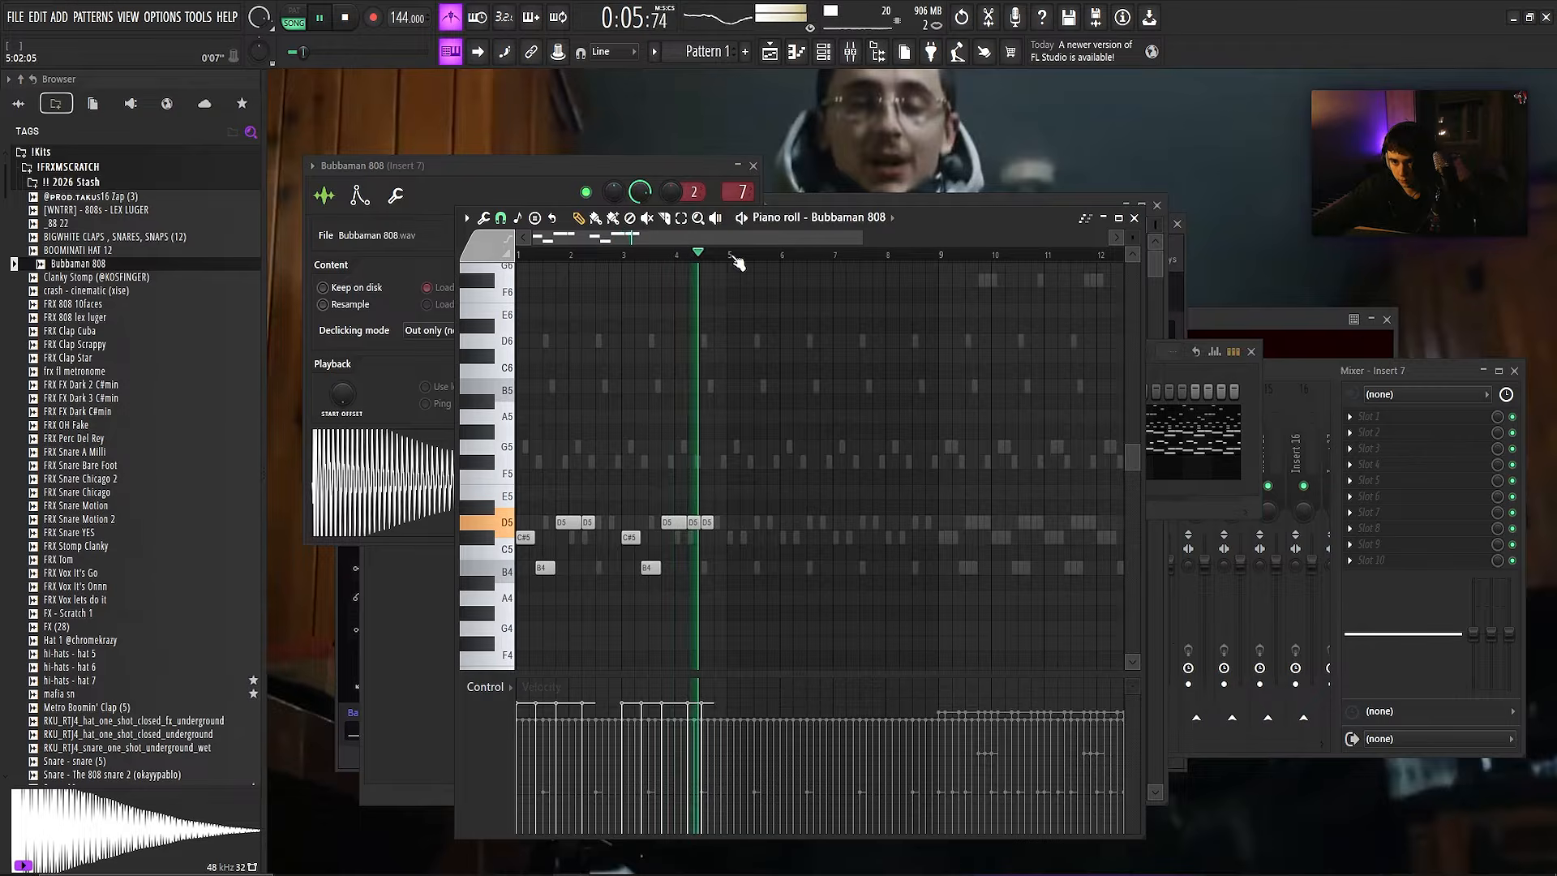
key(ctrl+z)
scroll(811, 454, down, 1)
scroll(697, 531, up, 2)
key(ctrl+d)
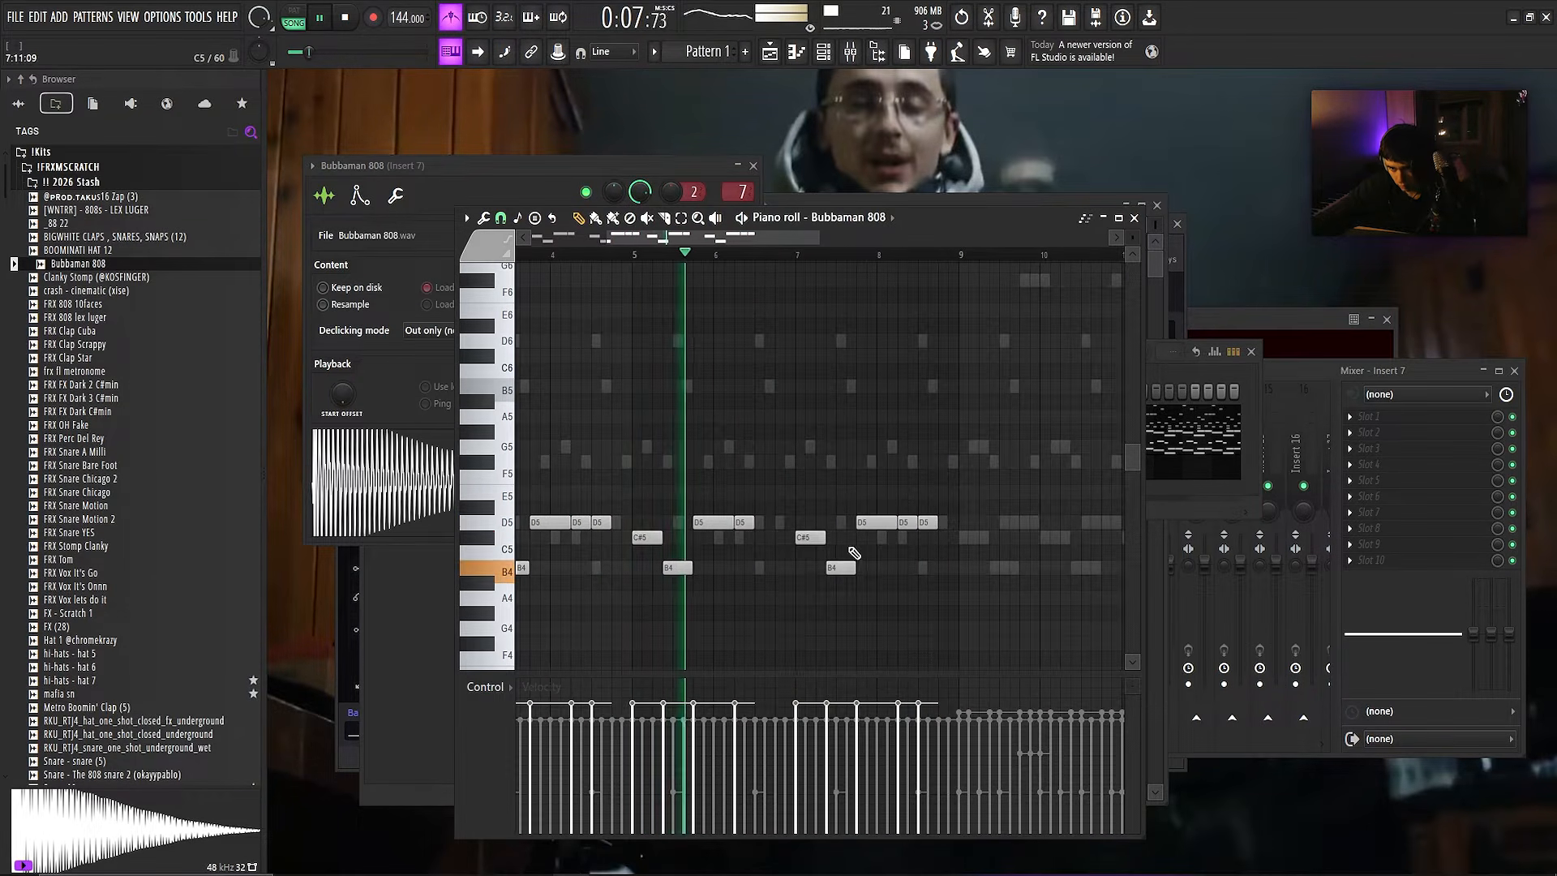
- Shorten the C#5 and B4 notes that open bar 5 and play the bassline from that bar
scroll(759, 525, down, 1)
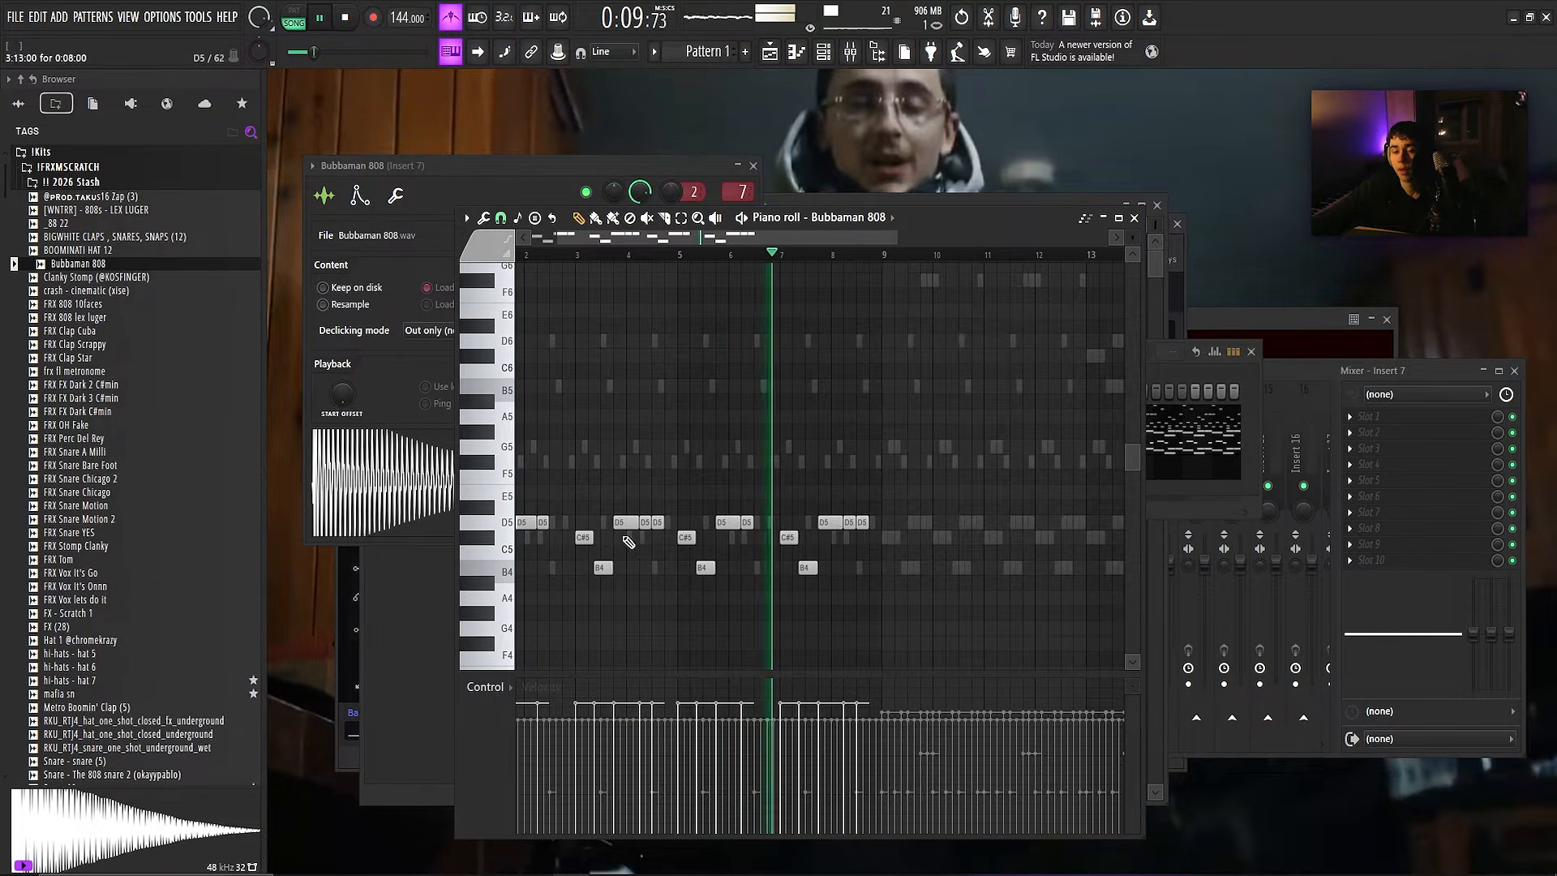
scroll(705, 539, up, 2)
drag(705, 539, 694, 538)
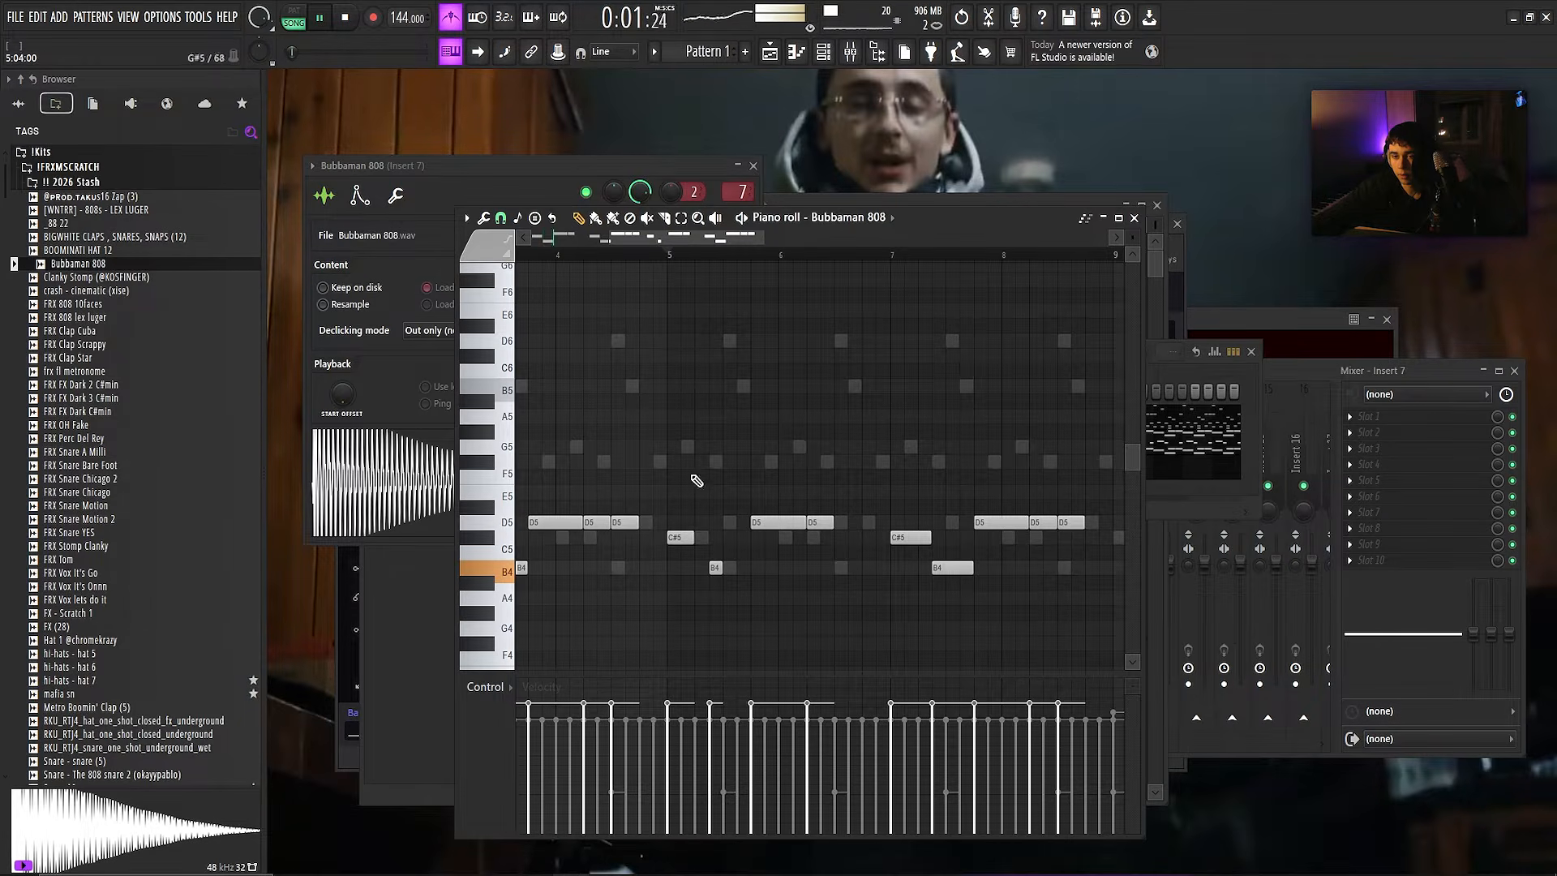
click(677, 258)
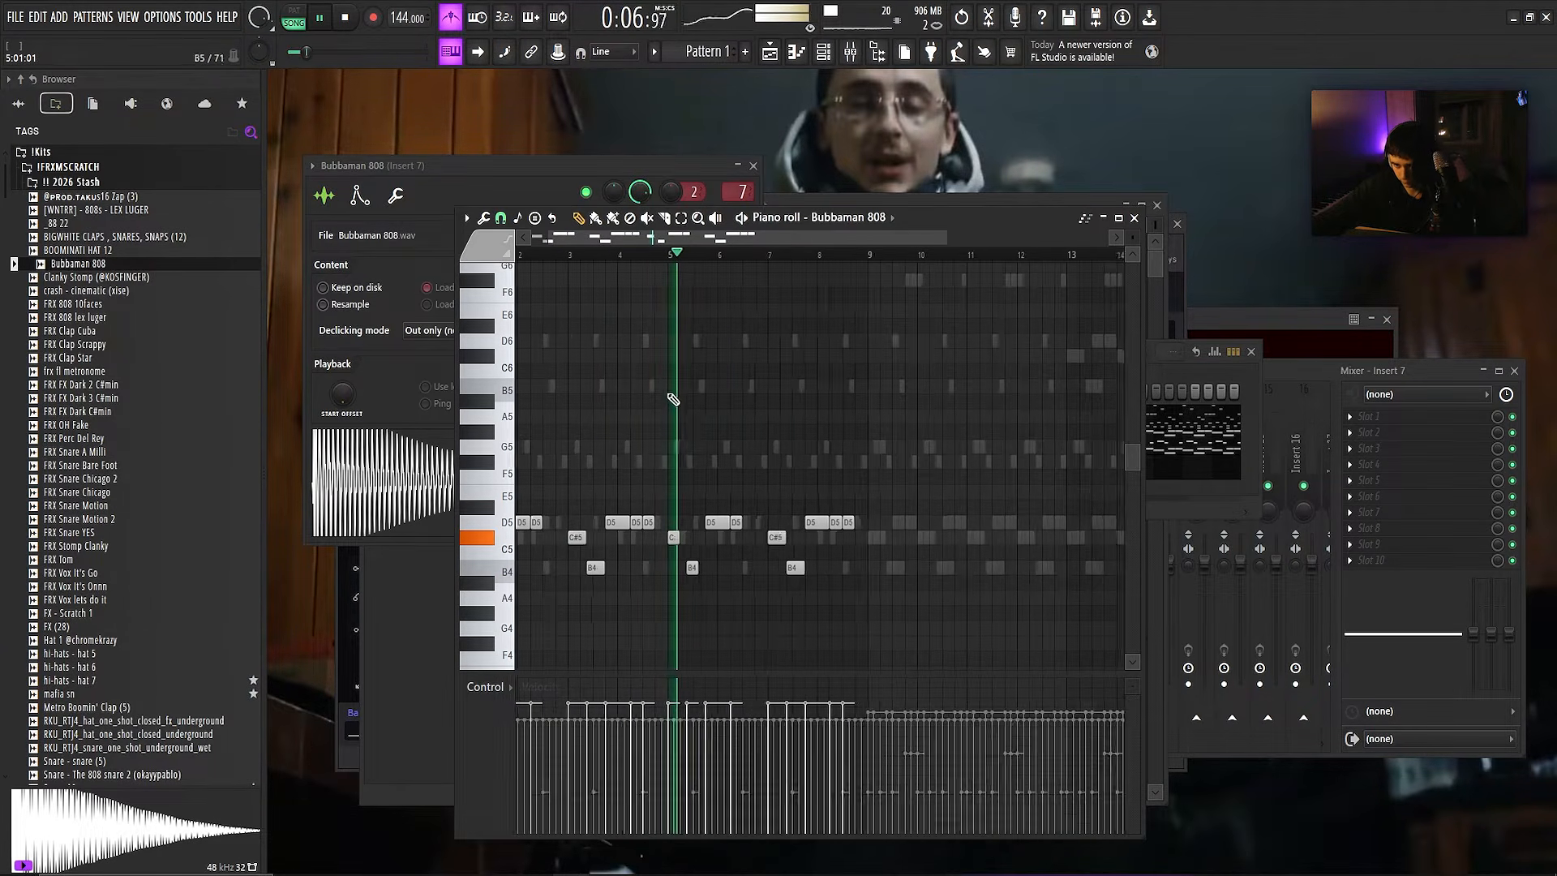
scroll(775, 546, up, 2)
scroll(774, 546, down, 5)
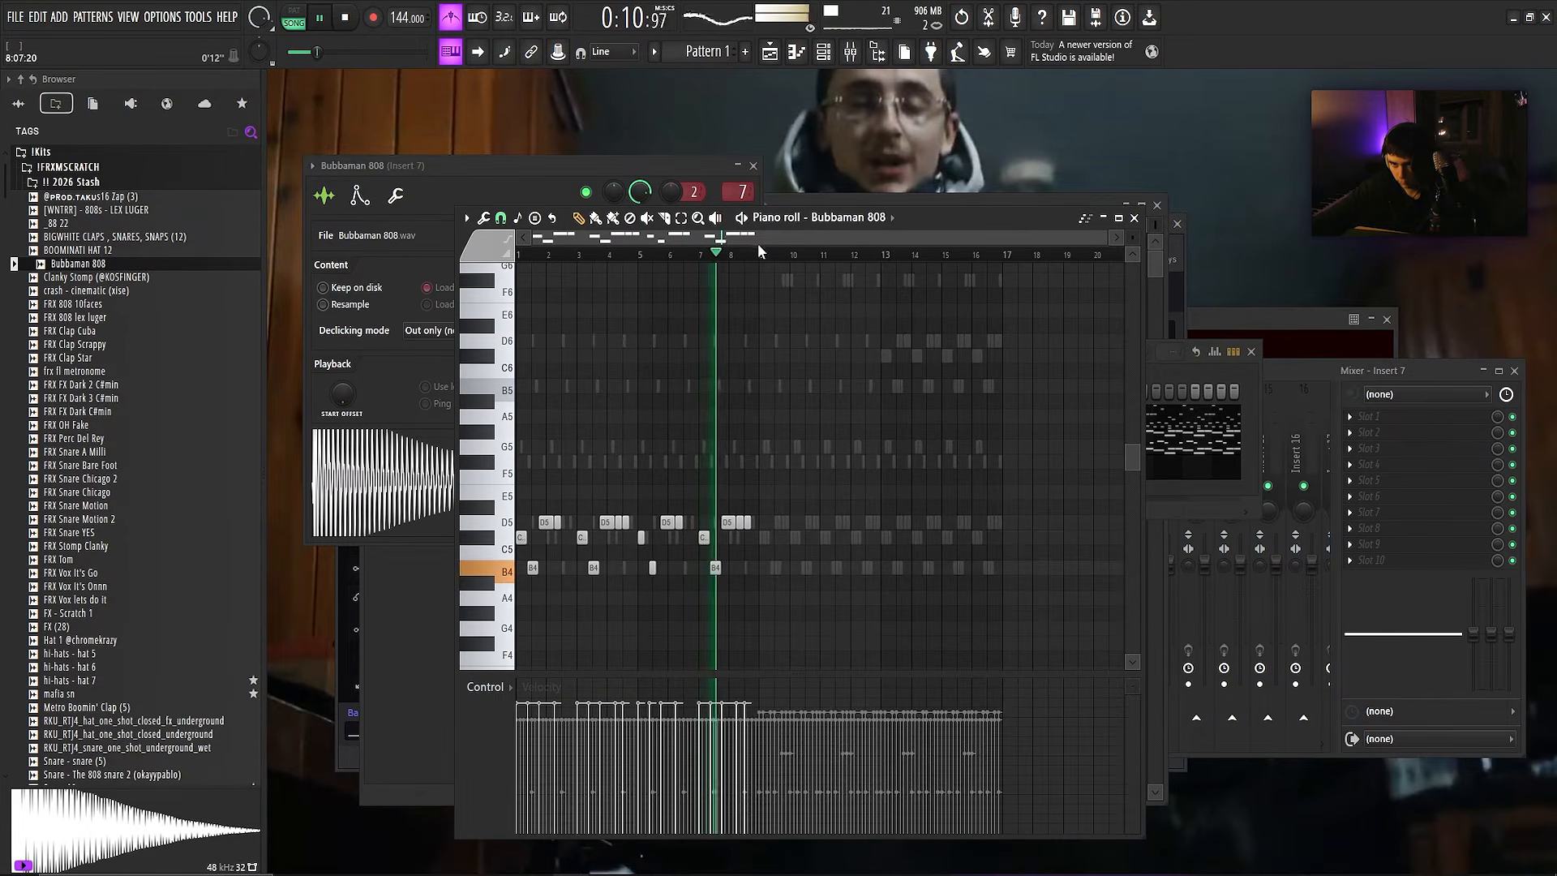
- Duplicate the eight-bar 808 bassline into bars 9 to 16, and close the piano roll and the Bubbaman 808 sampler
drag(759, 251, 2, 389)
key(ctrl+b)
key(F7)
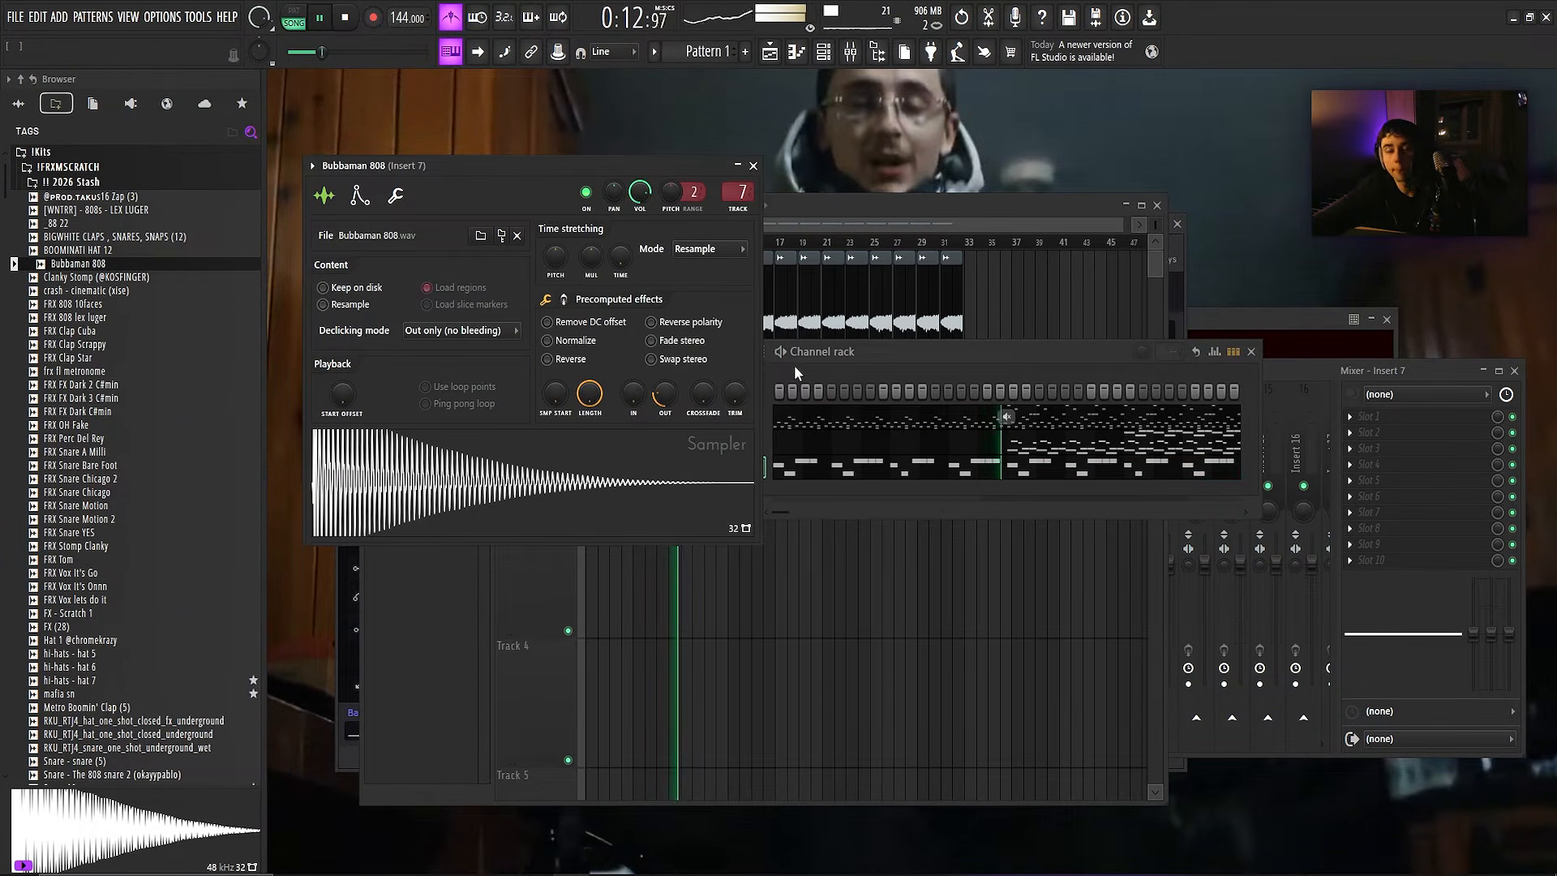
click(753, 165)
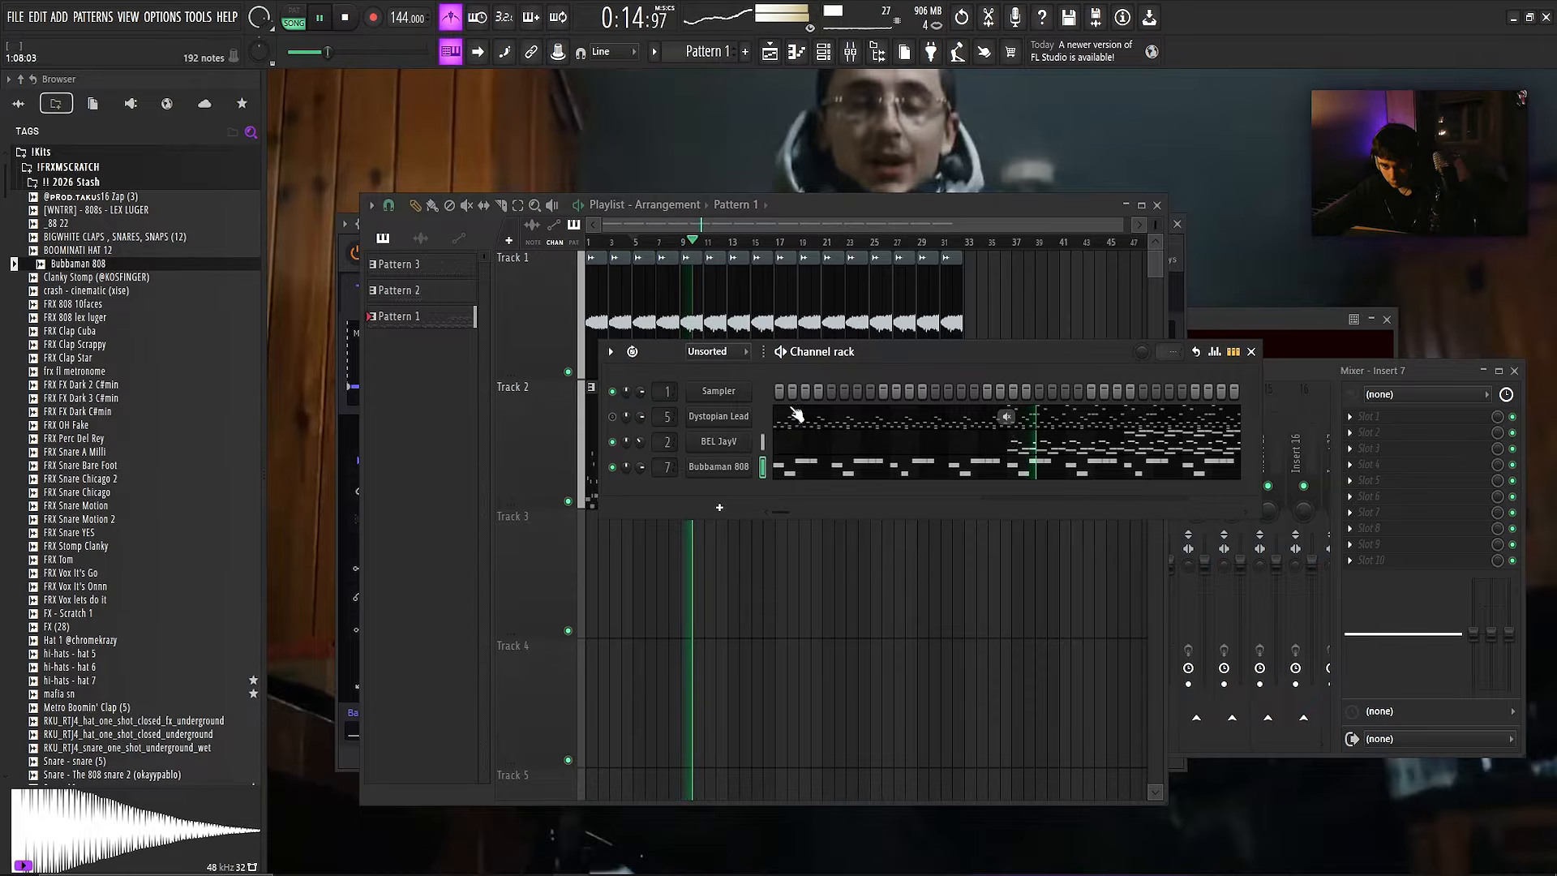
- Add FRX Snare Offside from the AURA kit as a new channel below Bubbaman 808, and open its sampler settings
drag(825, 360, 838, 399)
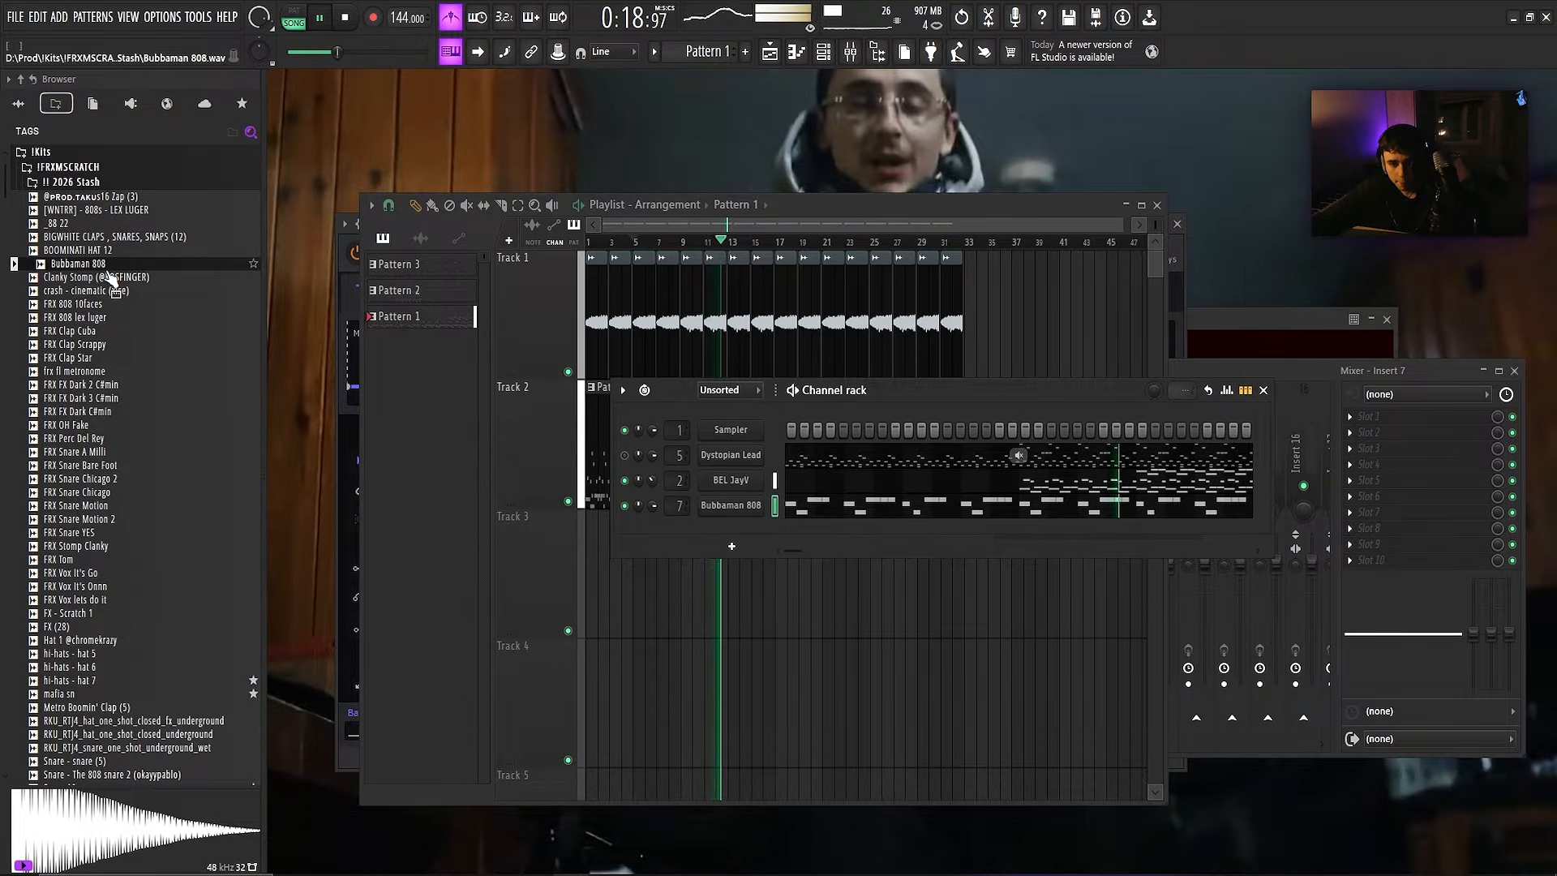
scroll(105, 271, down, 10)
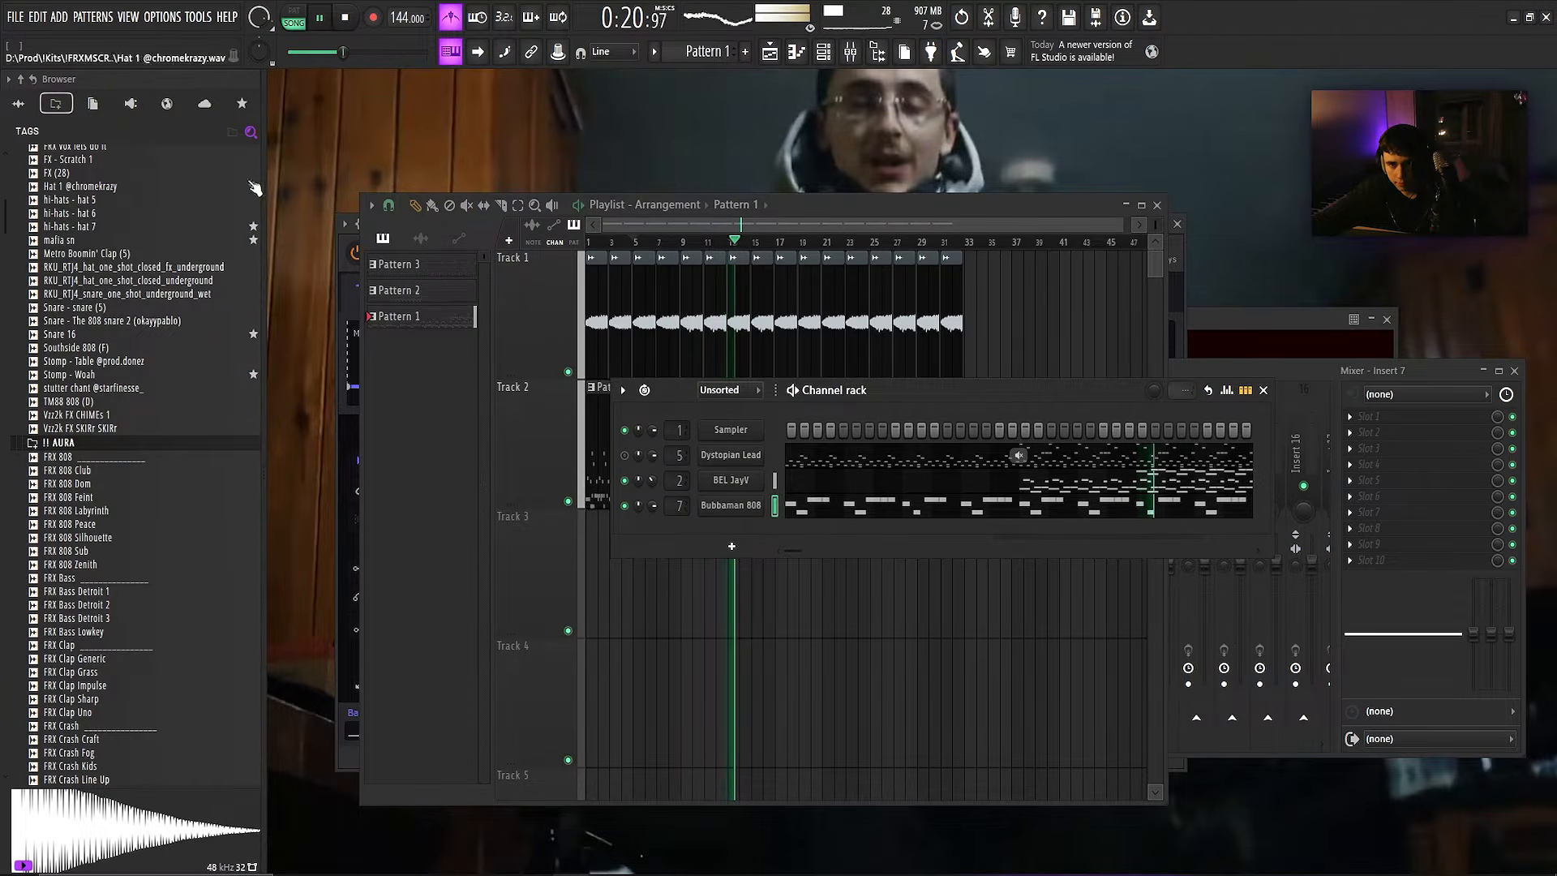
drag(858, 399, 854, 402)
scroll(112, 425, down, 20)
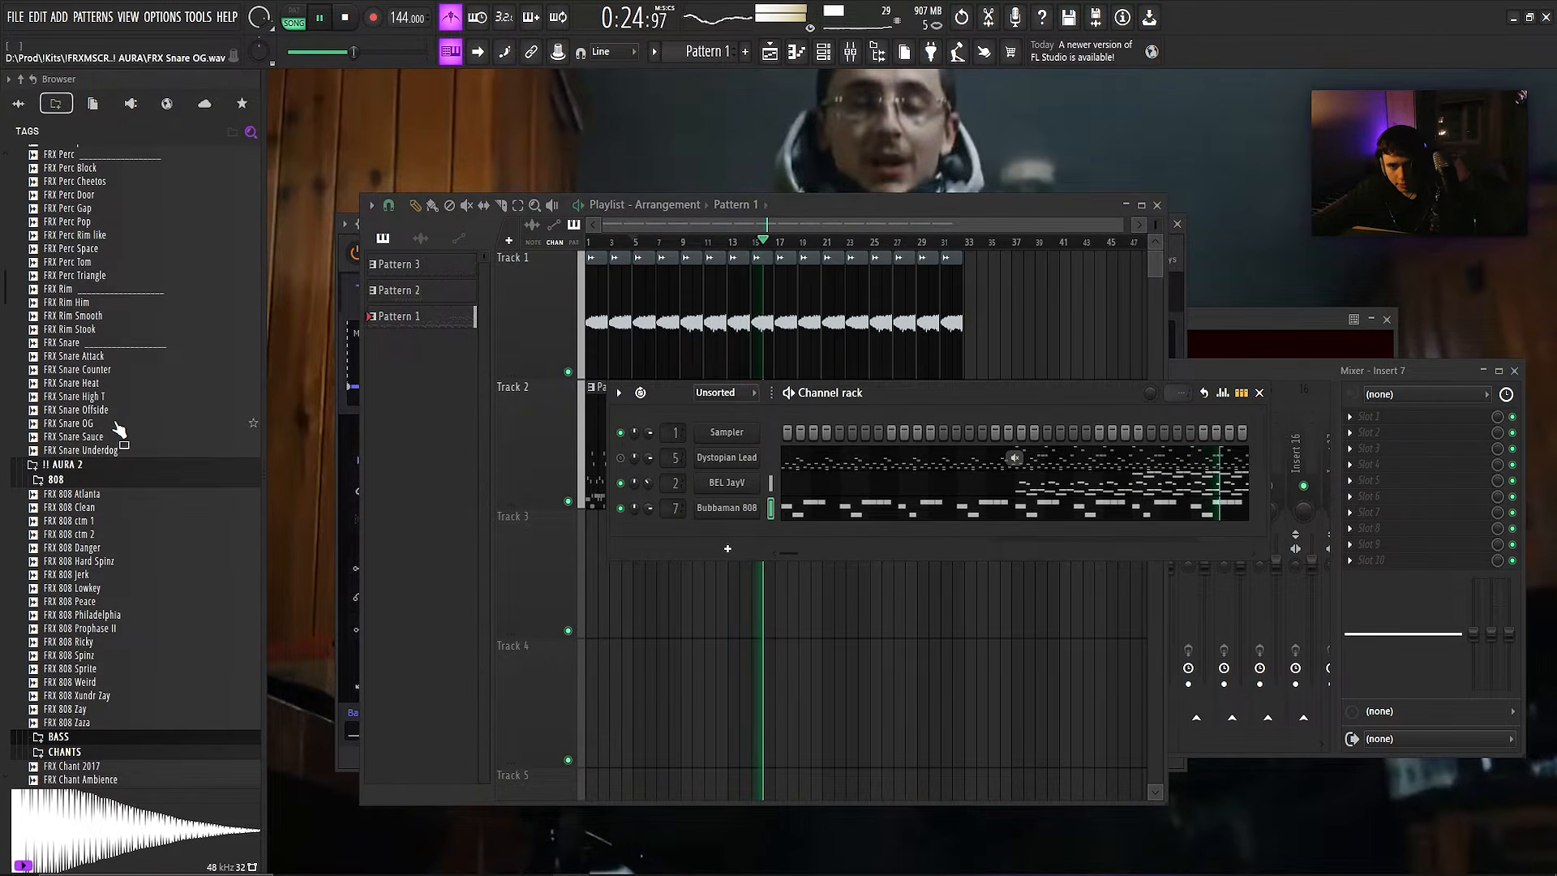
click(102, 412)
drag(102, 412, 882, 543)
key(space)
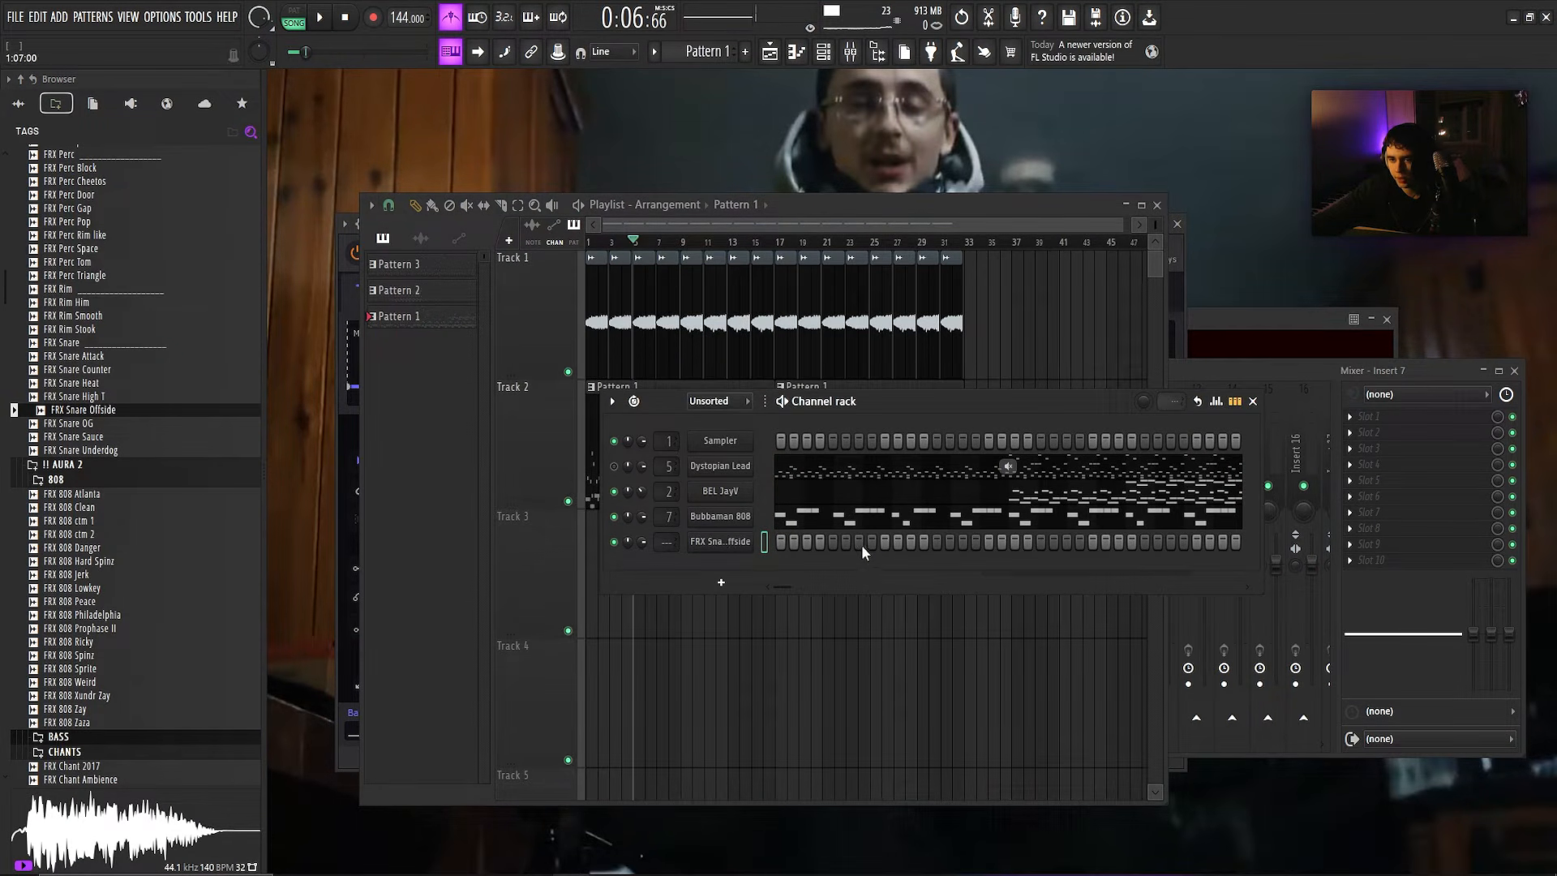
click(698, 541)
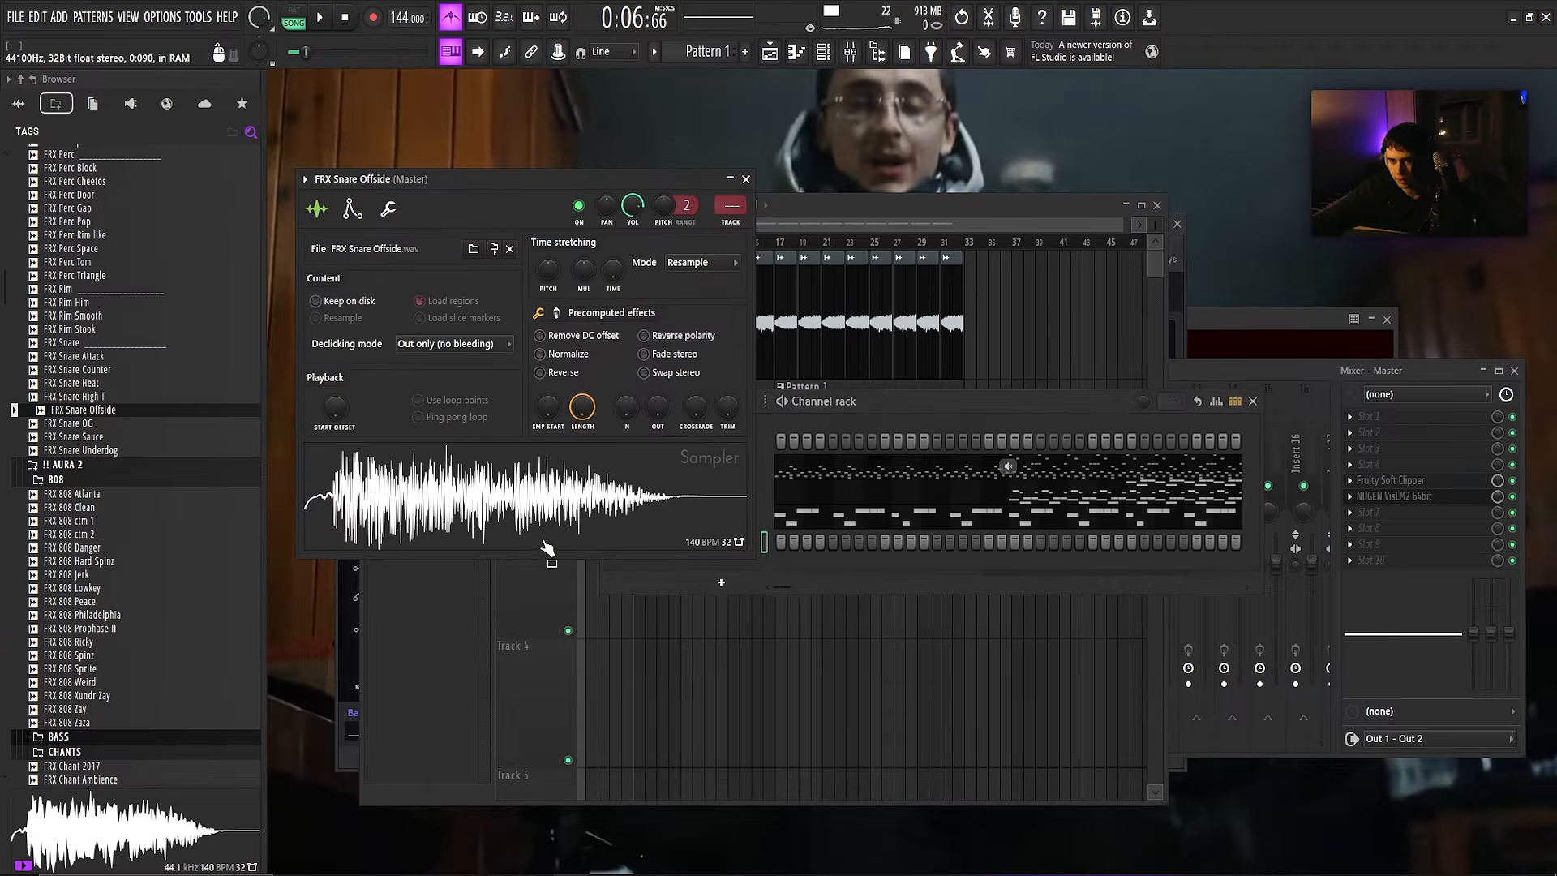
- Close the FRX Snare Offside sampler, play the arrangement, and place a snare hit on step 9 in the channel rack
key(Escape)
key(space)
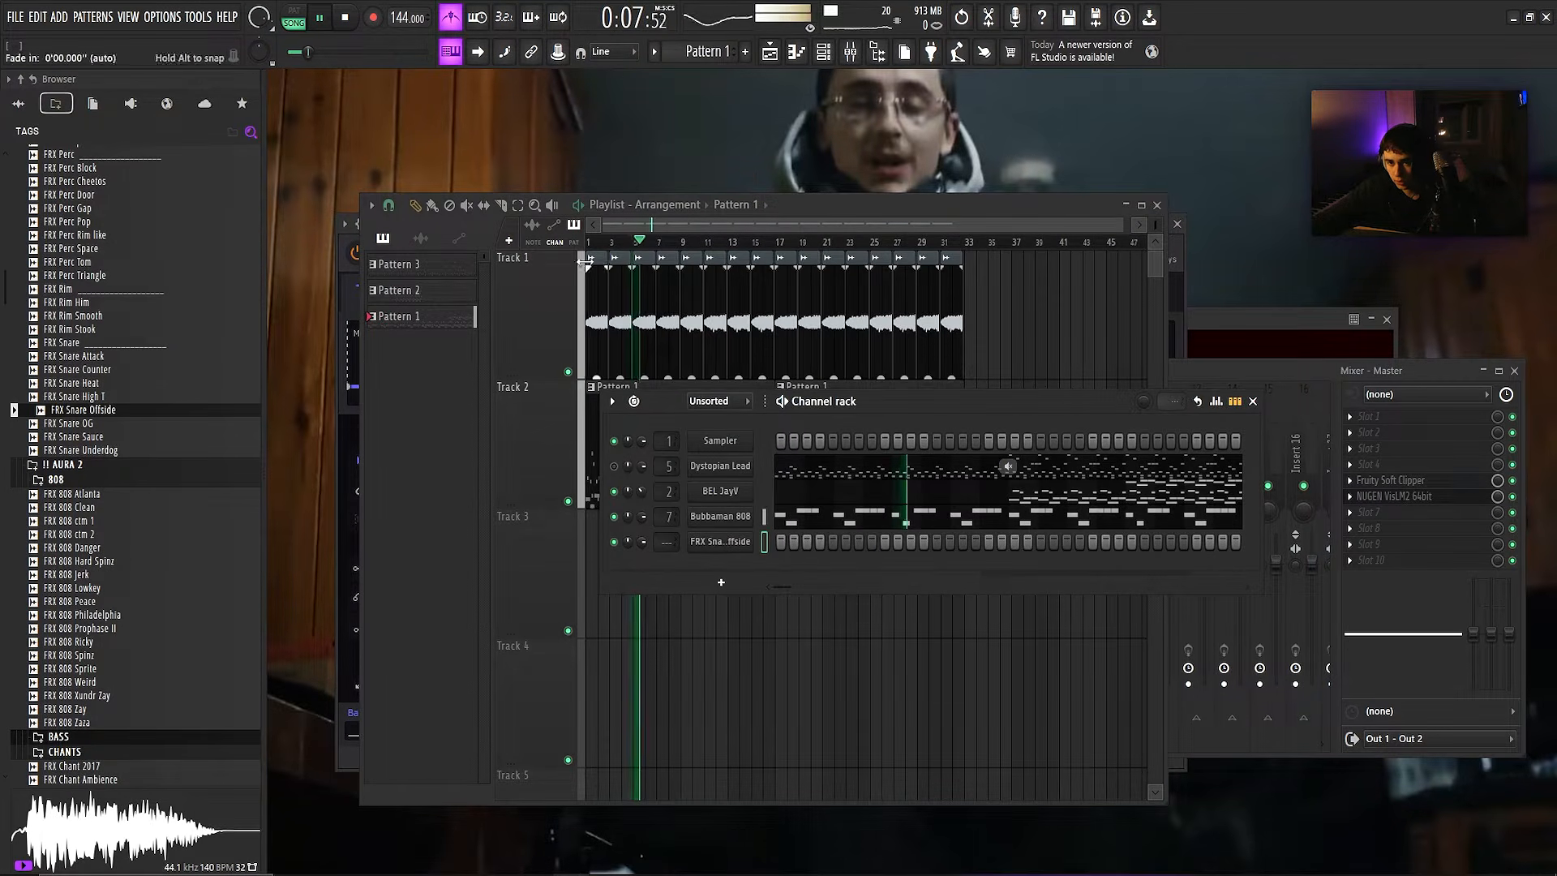
key(space)
click(770, 52)
click(824, 53)
key(space)
click(883, 542)
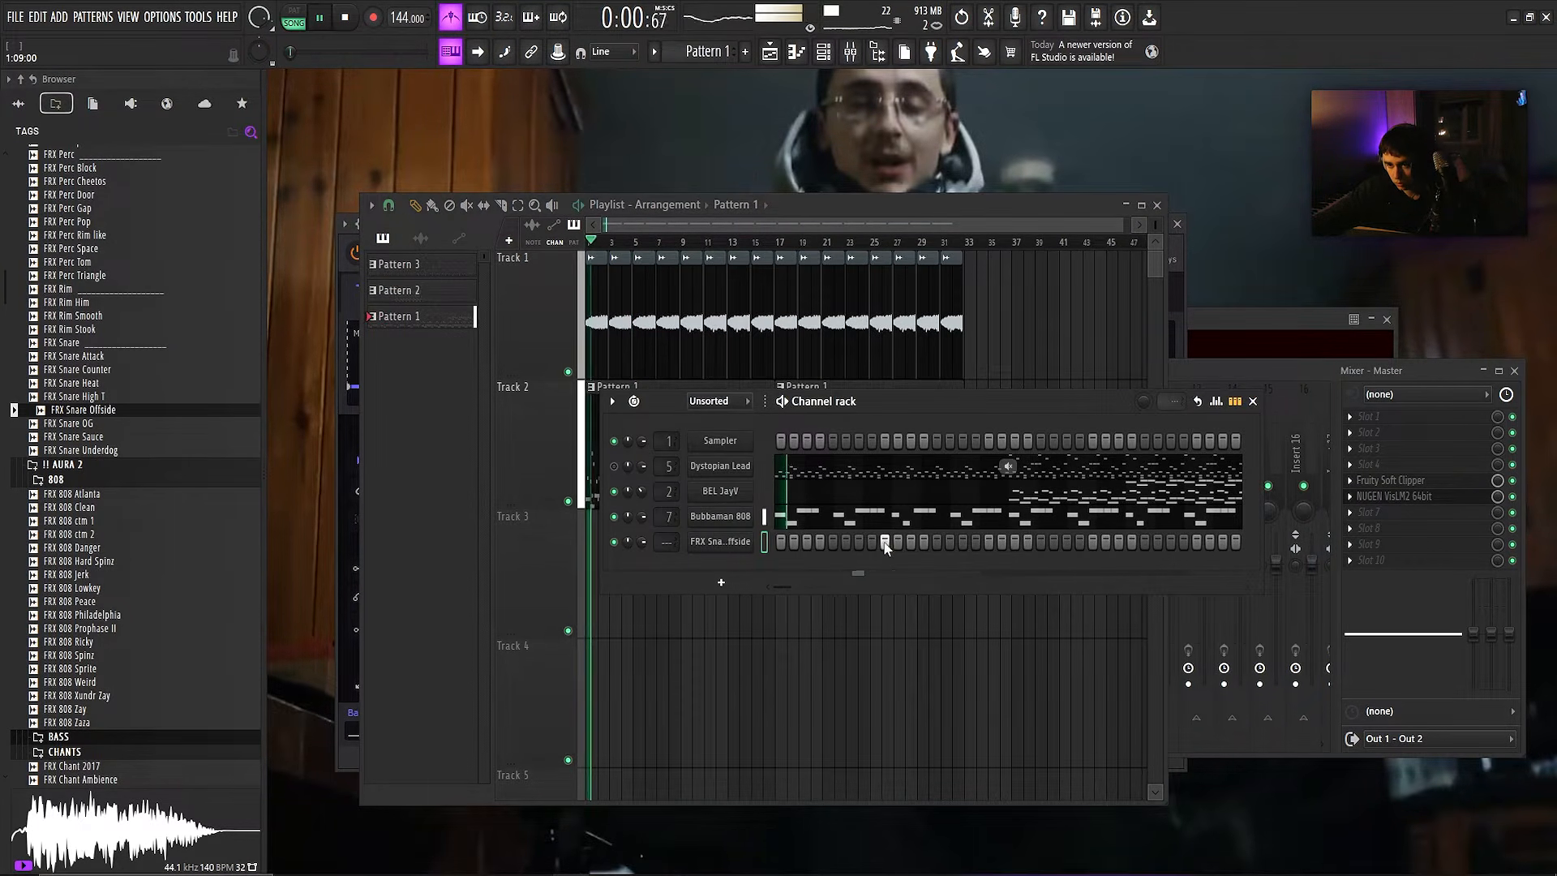
- Repeat the FRX Snare Offside hit once per bar through bar 16 in its piano roll, and close the roll
right_click(739, 543)
click(792, 376)
key(space)
key(space)
drag(520, 255, 552, 271)
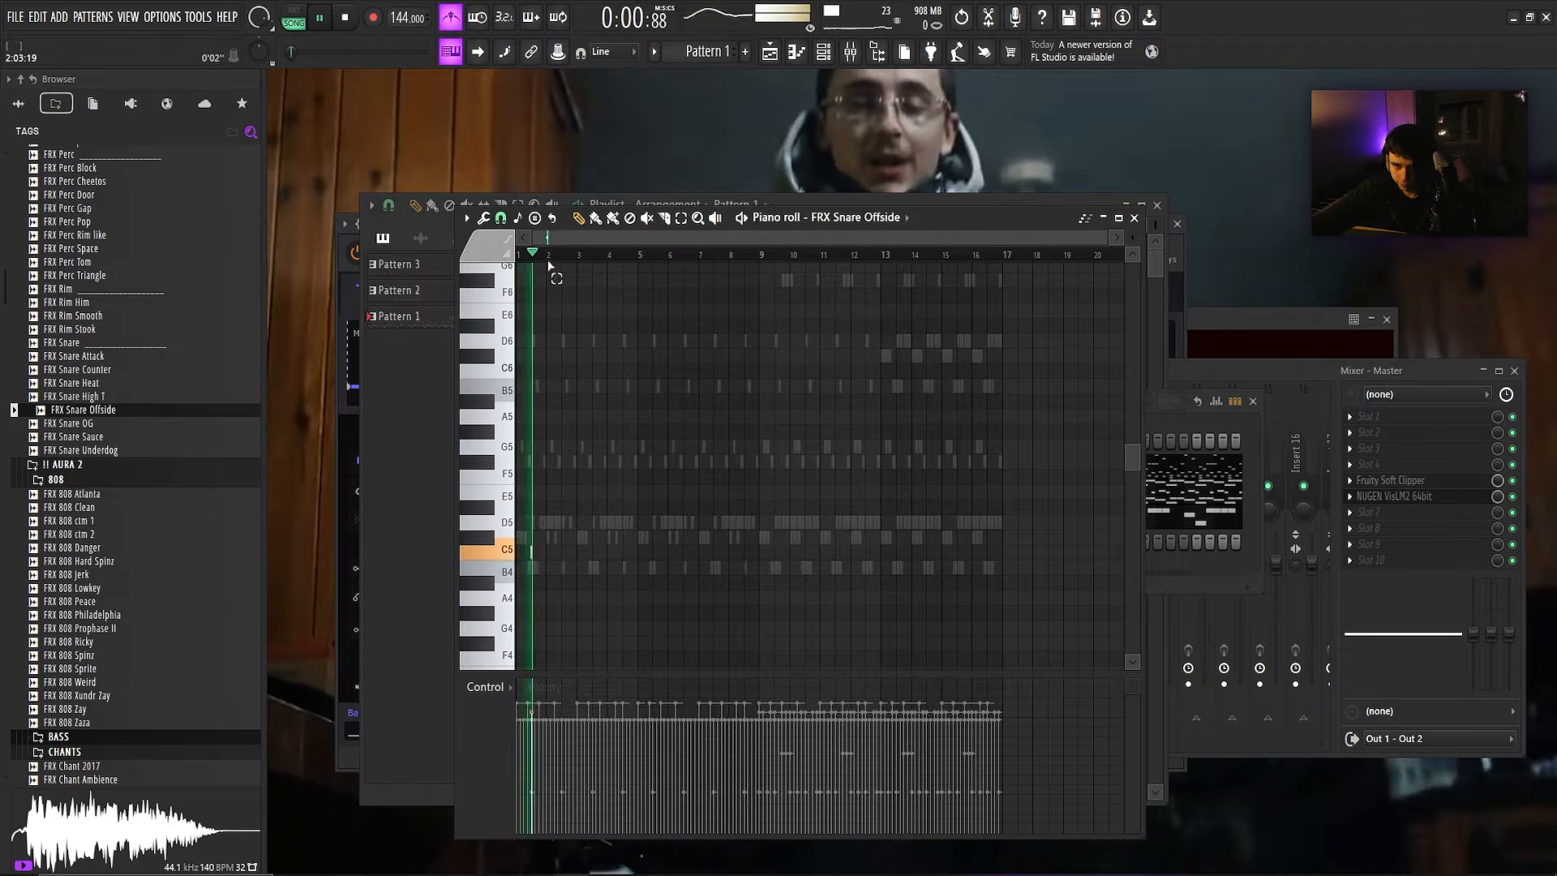
key(ctrl+b)
key(ctrl+b)
key(ctrl+b)
key(ctrl+b)
key(ctrl+b)
key(ctrl+b)
key(ctrl+b)
key(ctrl+b)
key(ctrl+b)
key(ctrl+b)
key(ctrl+b)
key(ctrl+b)
key(ctrl+b)
key(ctrl+b)
key(ctrl+b)
key(ctrl+d)
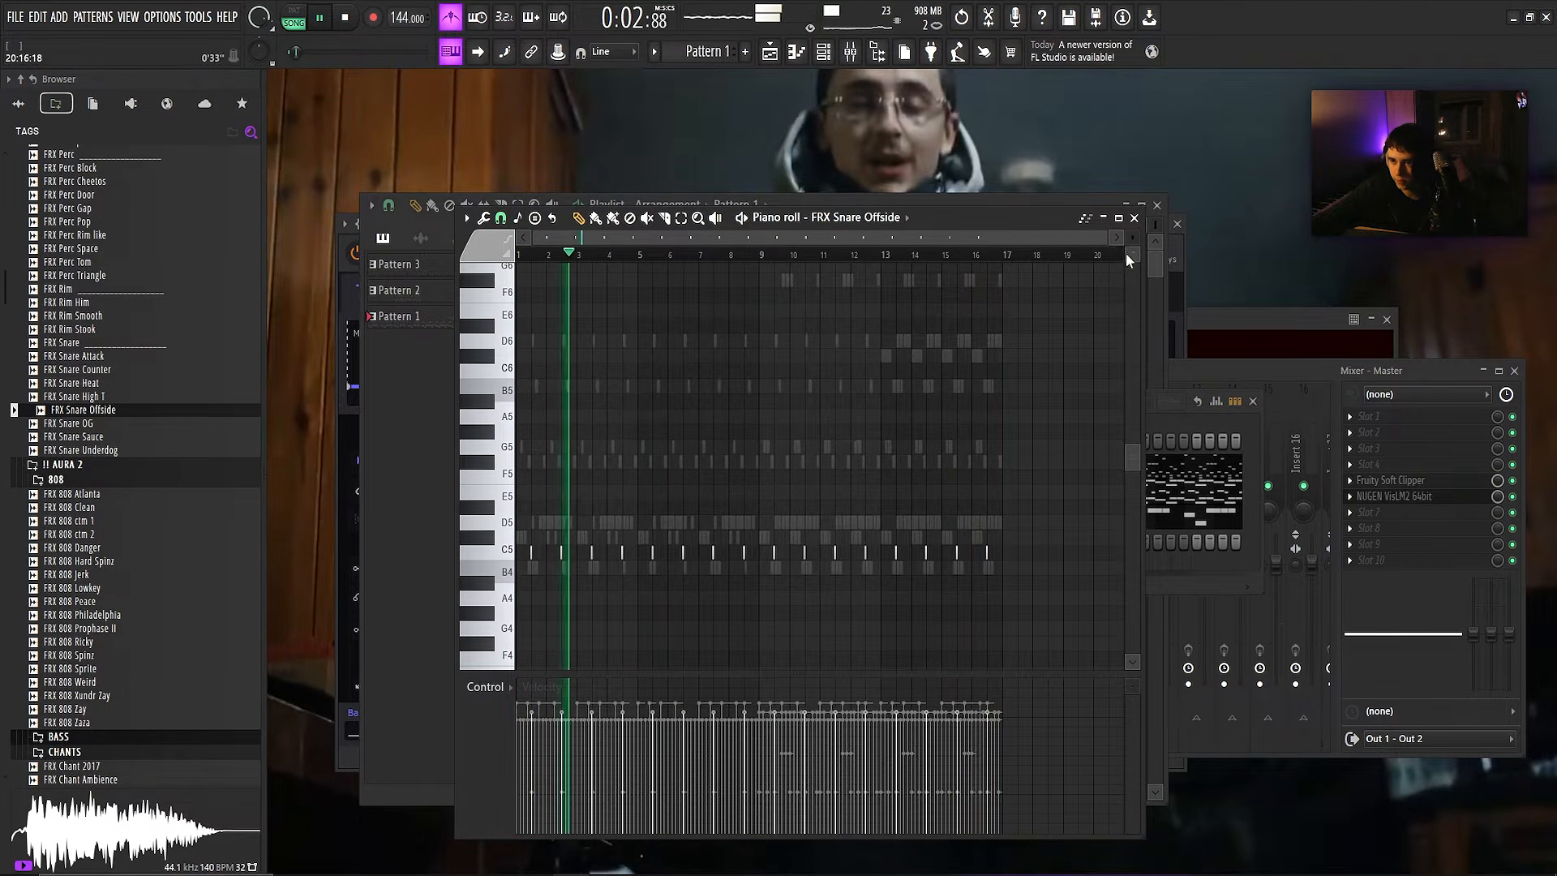
click(1135, 219)
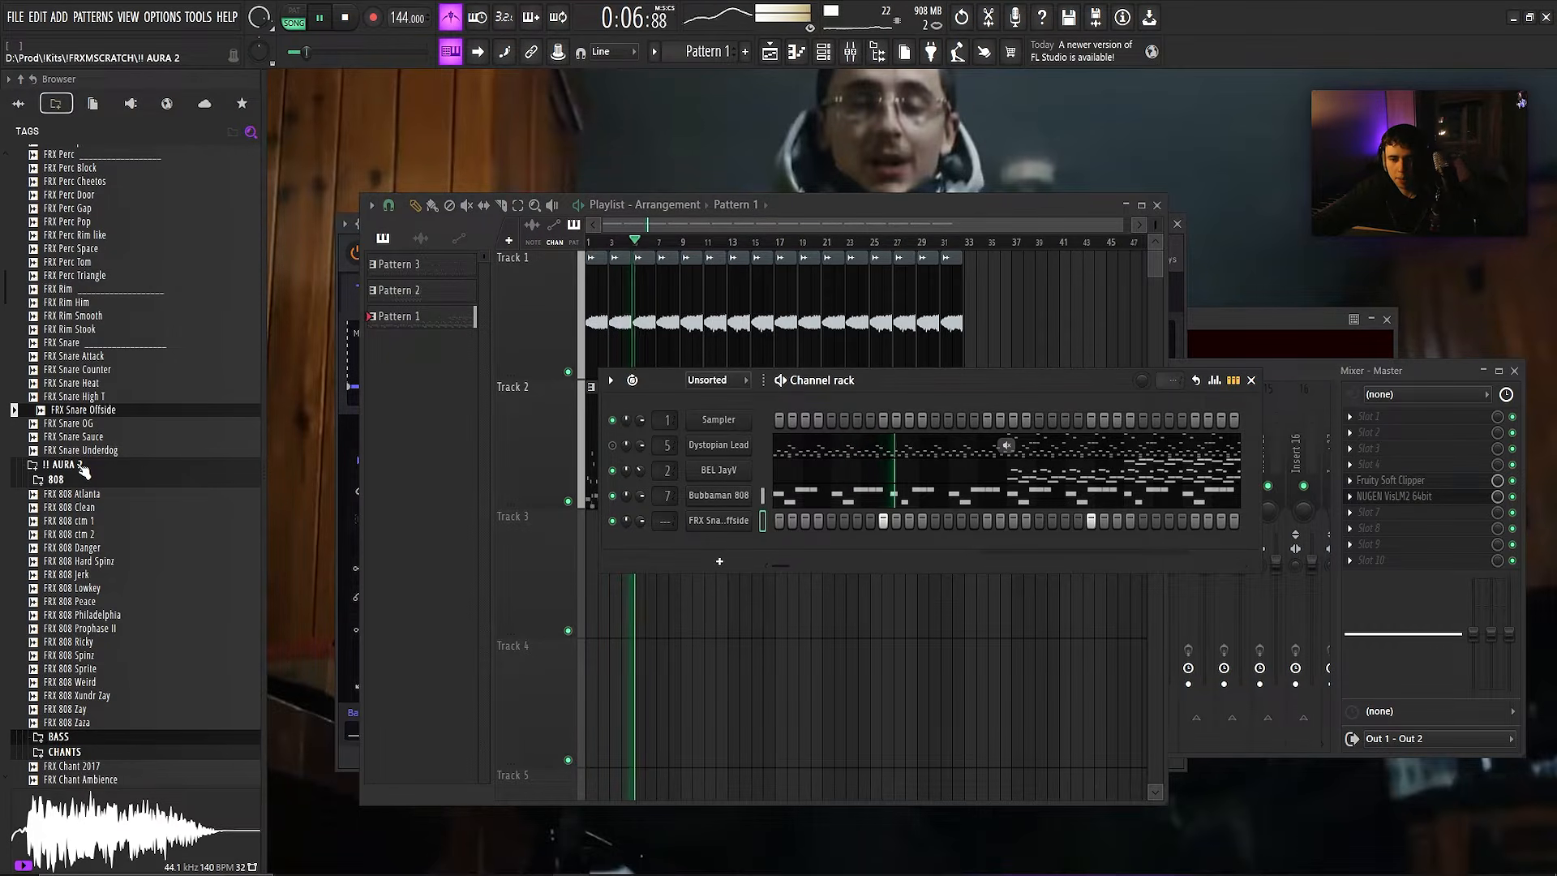
- Stop playback, look past the AURA samples, and expand the DRUM KIT folder inside the NIGHTS MULTI KIT
scroll(162, 522, up, 10)
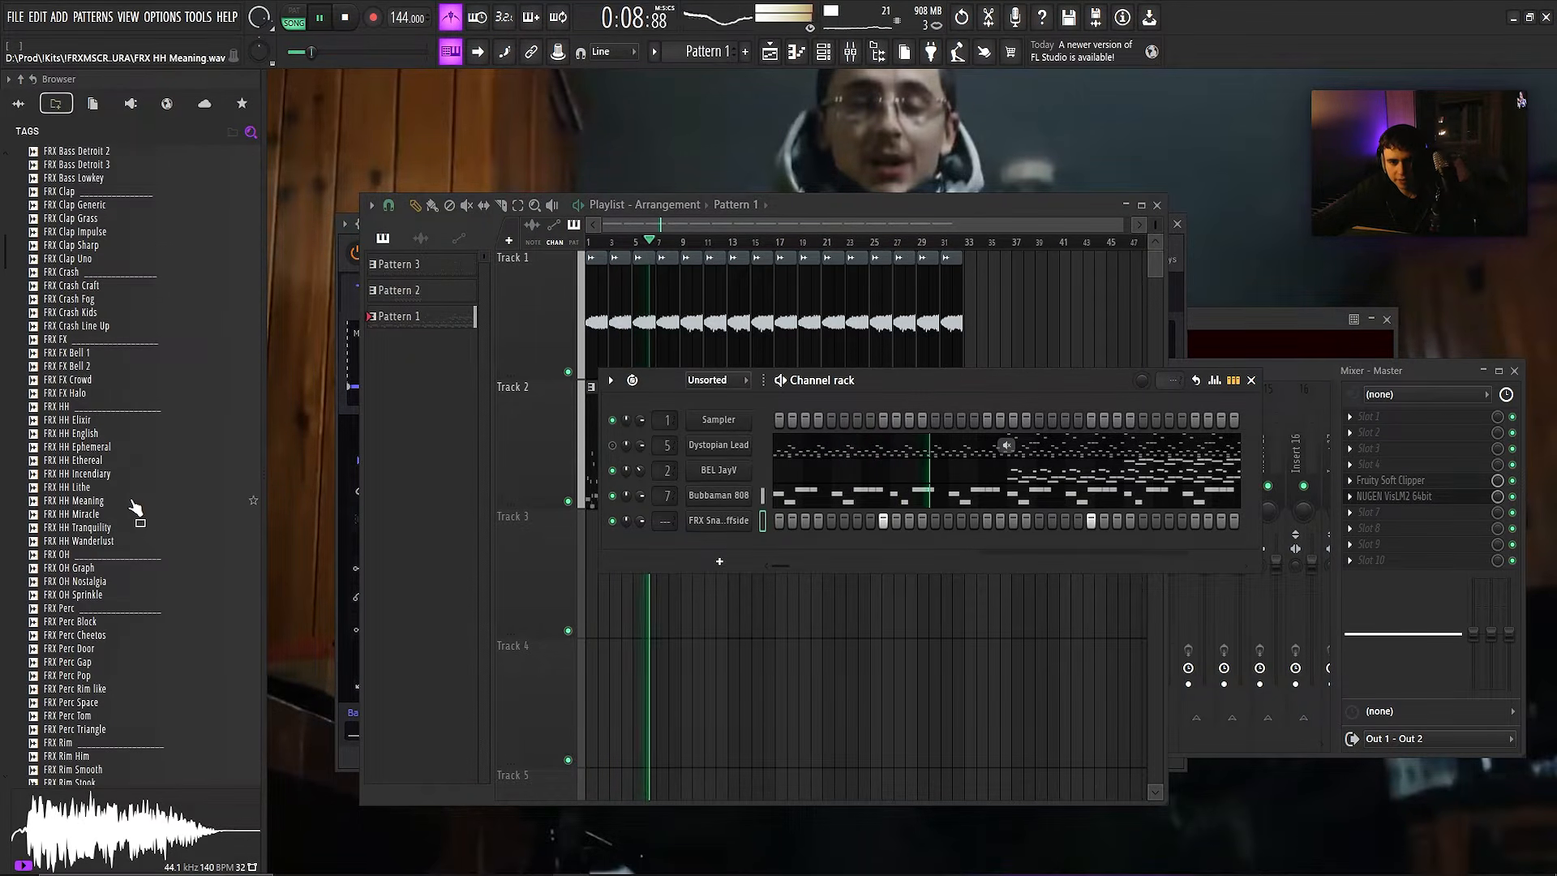
scroll(134, 507, down, 15)
key(space)
scroll(129, 440, down, 20)
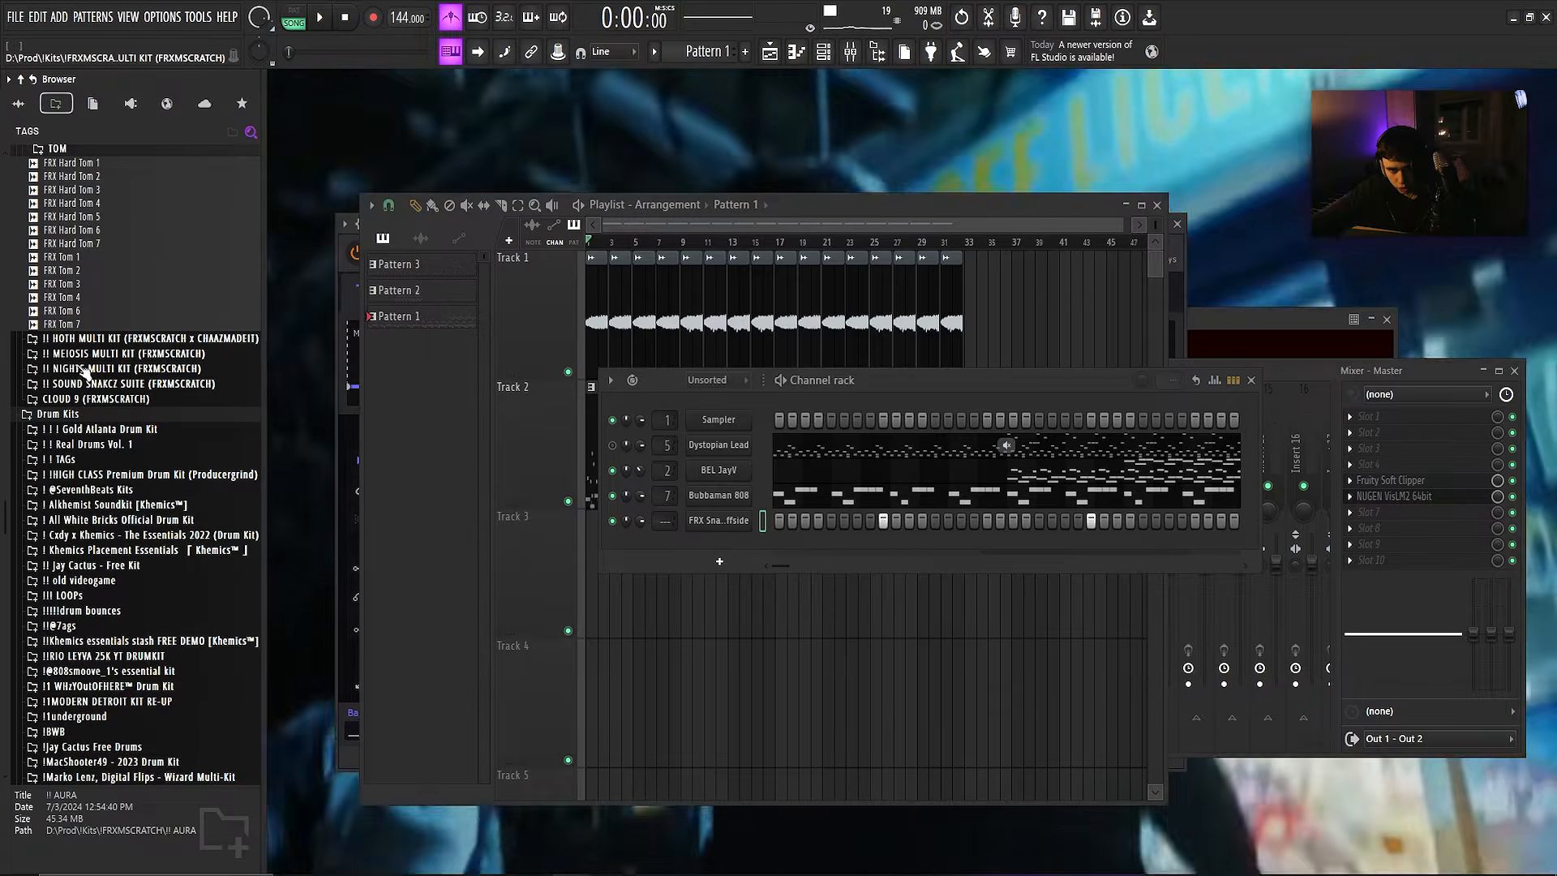
click(88, 369)
click(94, 384)
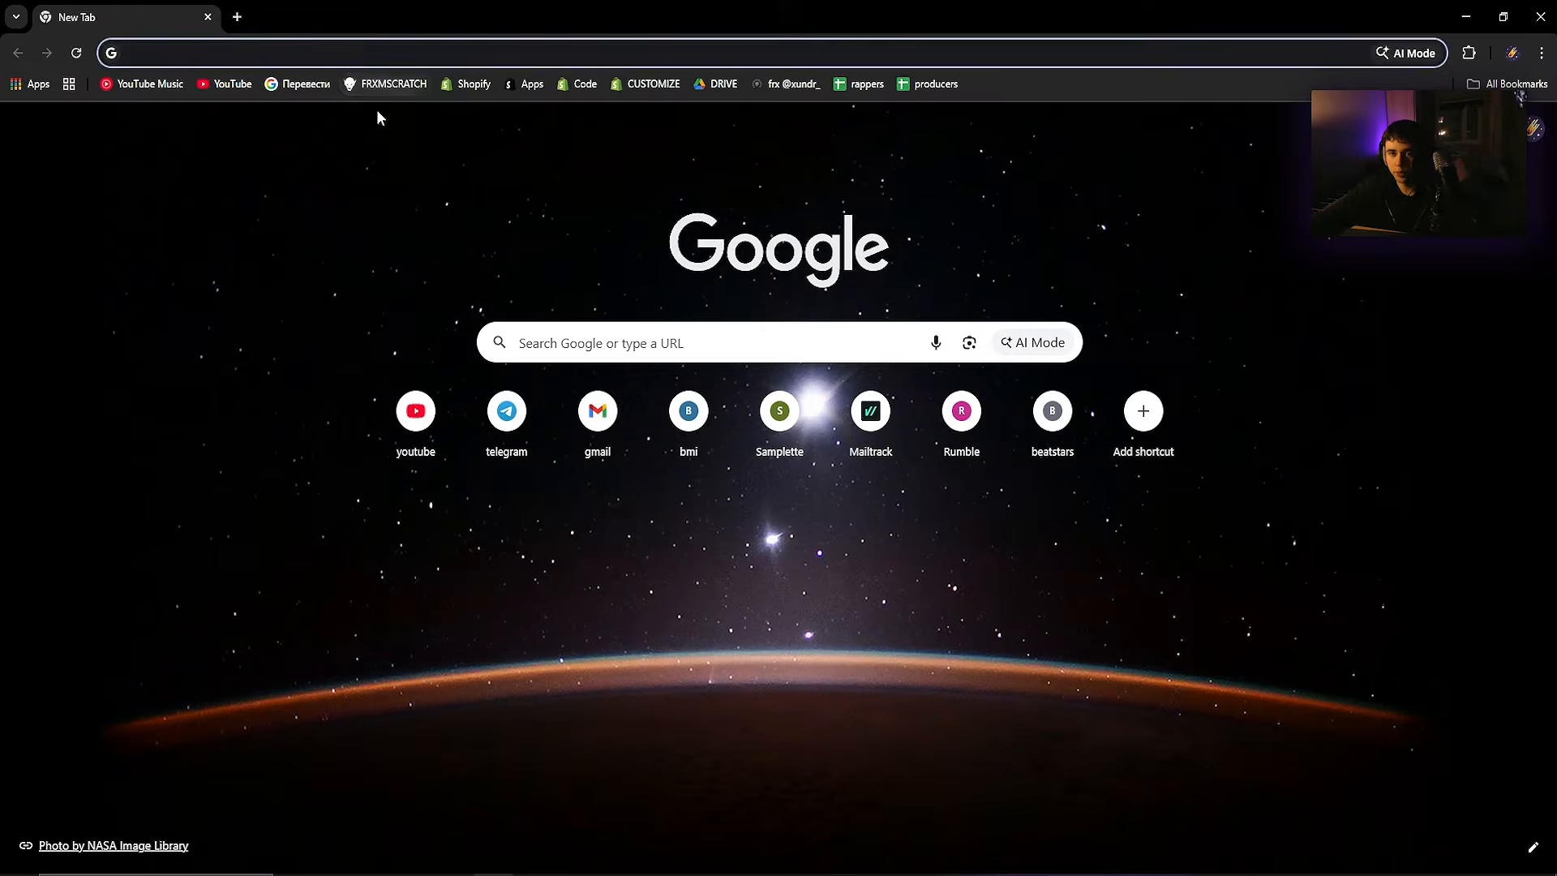
- Switch to Chrome, open frxmscratch.com, and look through its free kits collection
text(frxmscratch.com)
key(Return)
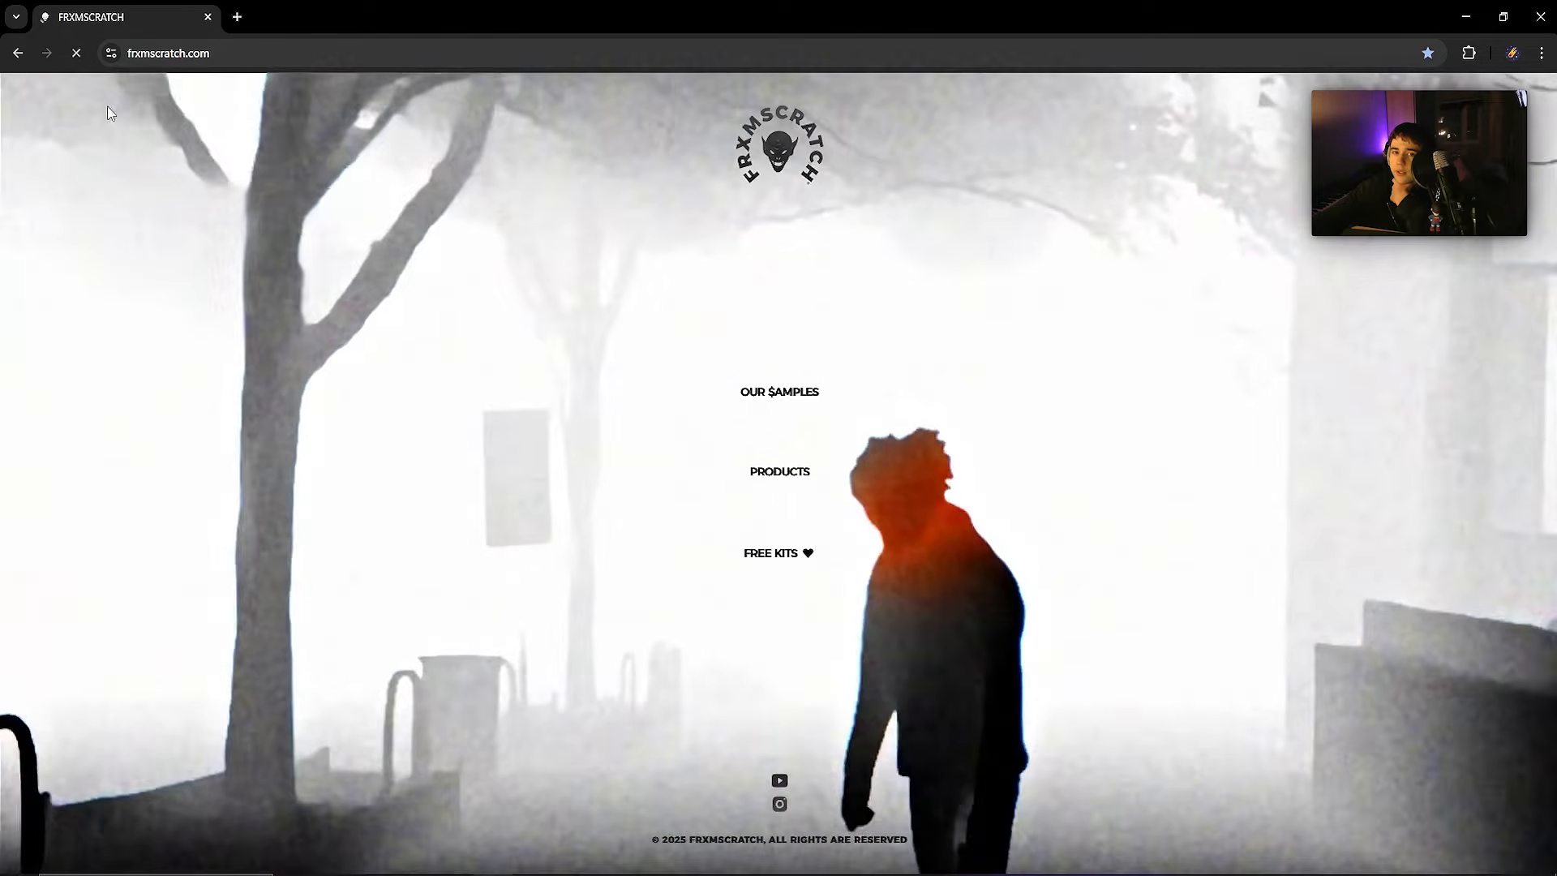
click(791, 552)
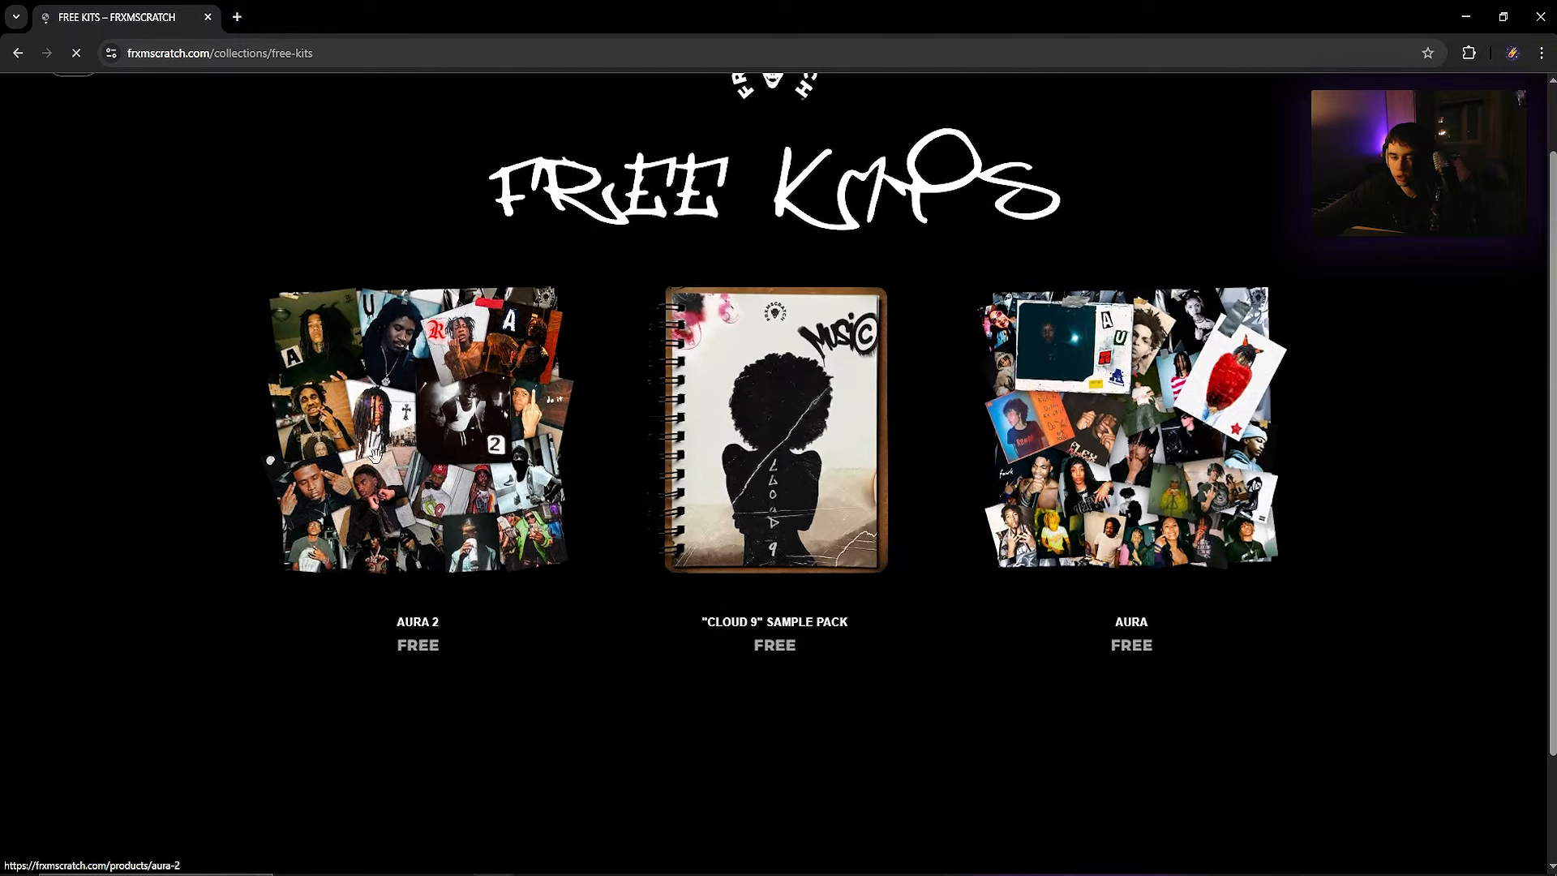
scroll(398, 445, down, 1)
scroll(405, 450, up, 2)
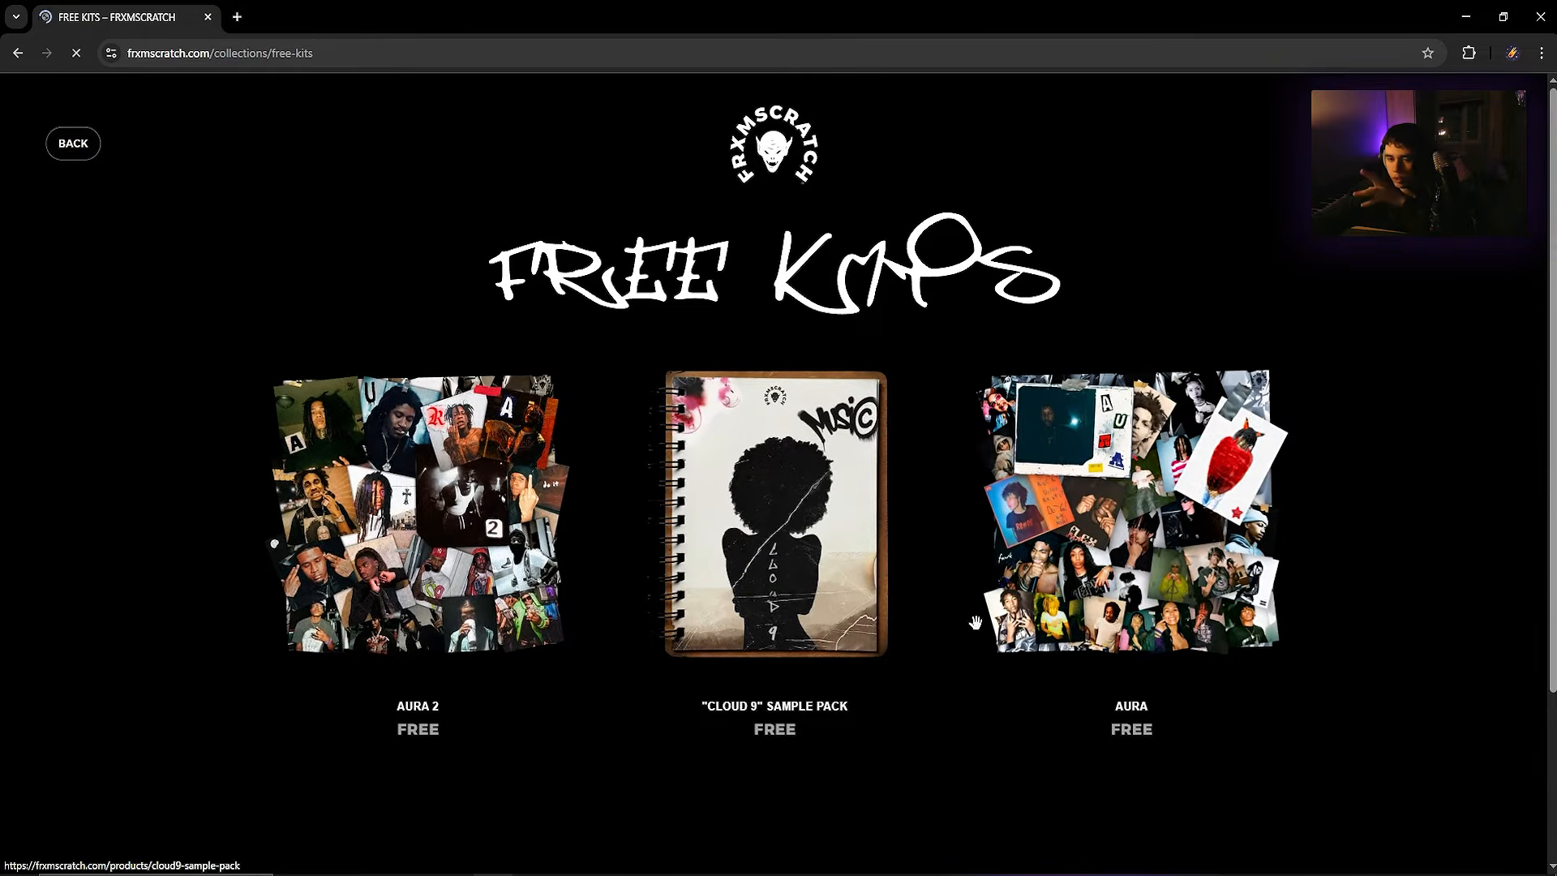
- Return to the site's home page and look through the full product collection
click(77, 143)
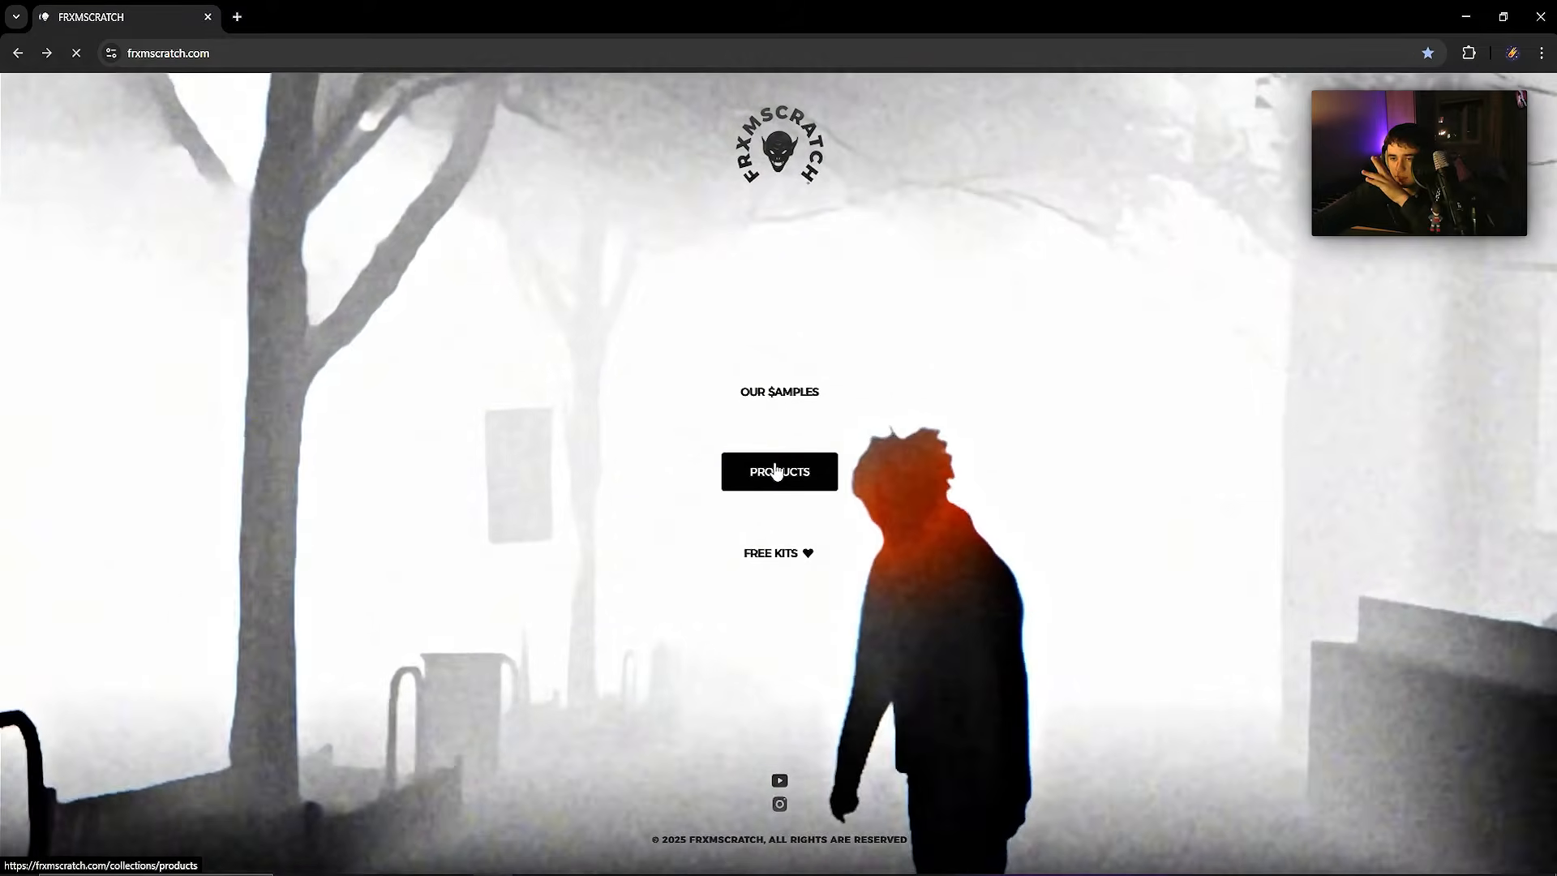
click(776, 471)
scroll(868, 517, down, 2)
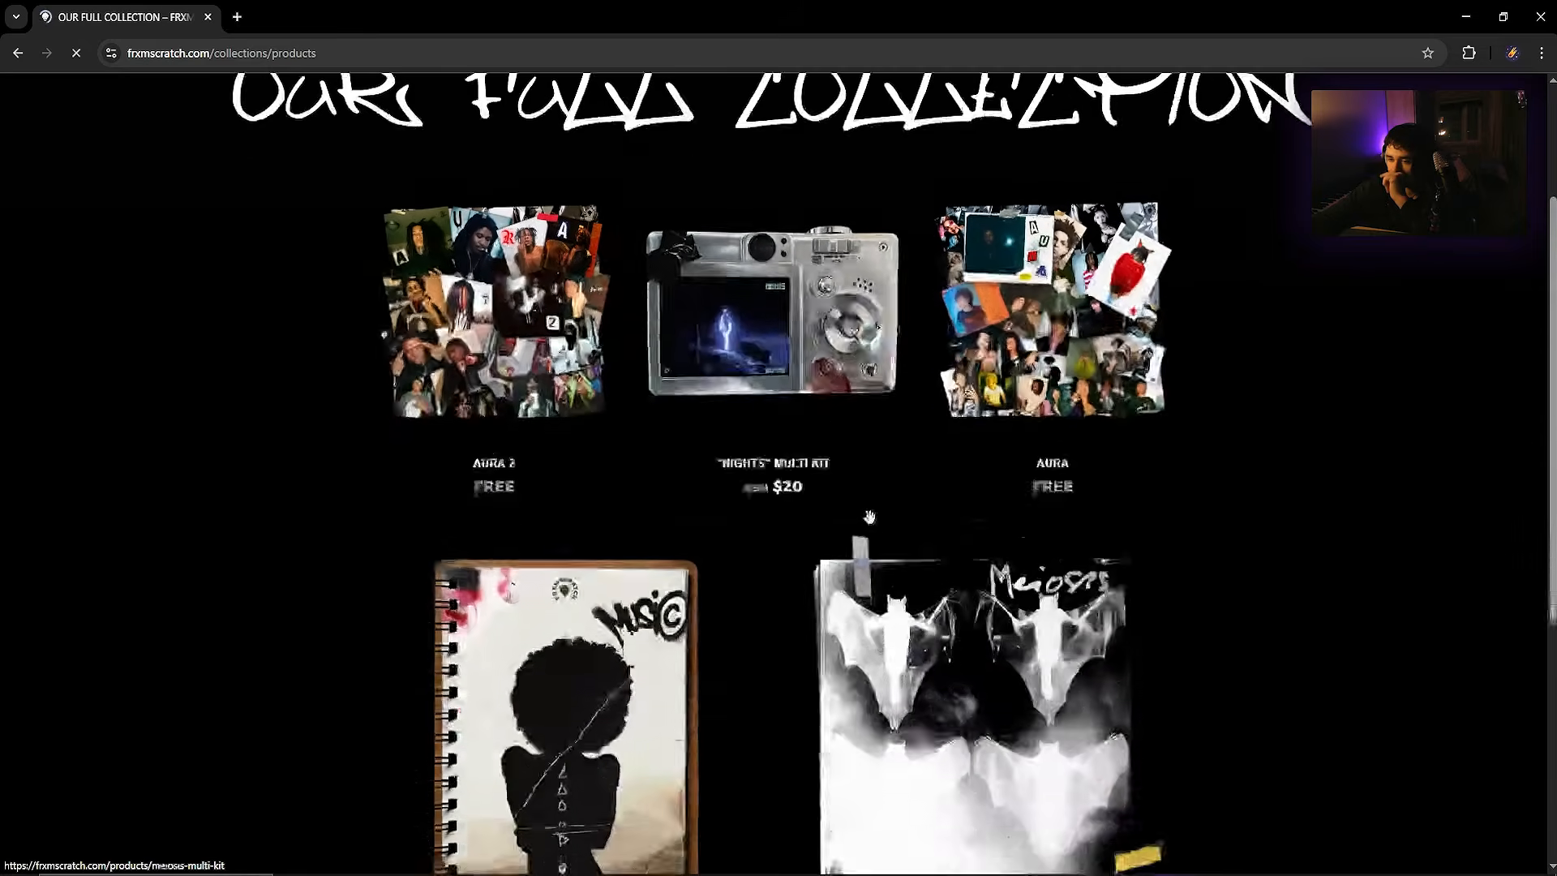
scroll(851, 454, down, 3)
scroll(827, 341, up, 4)
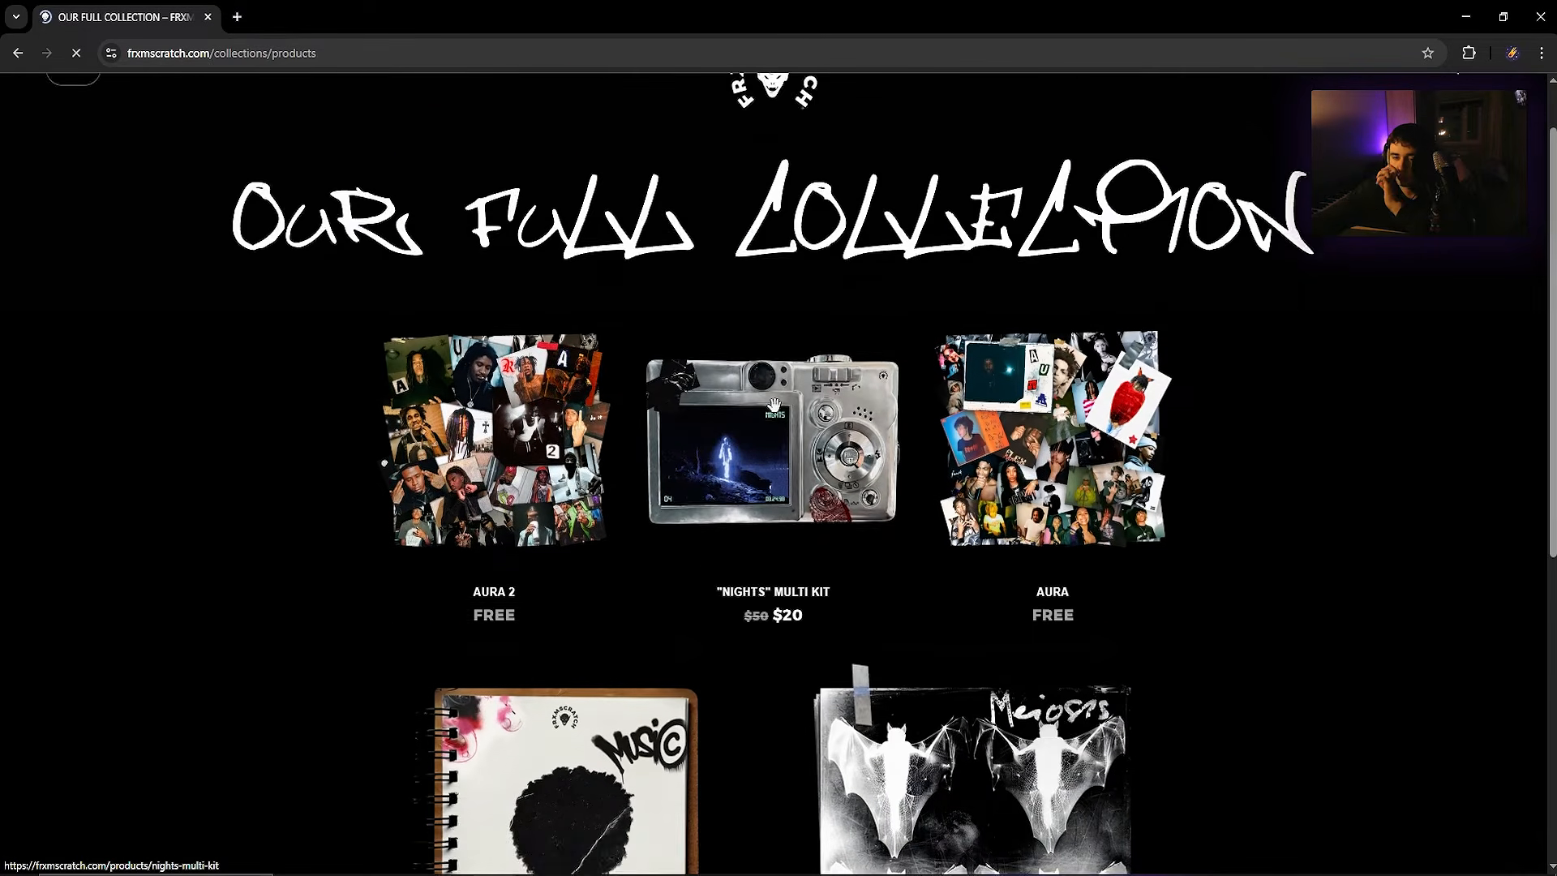
scroll(774, 404, up, 1)
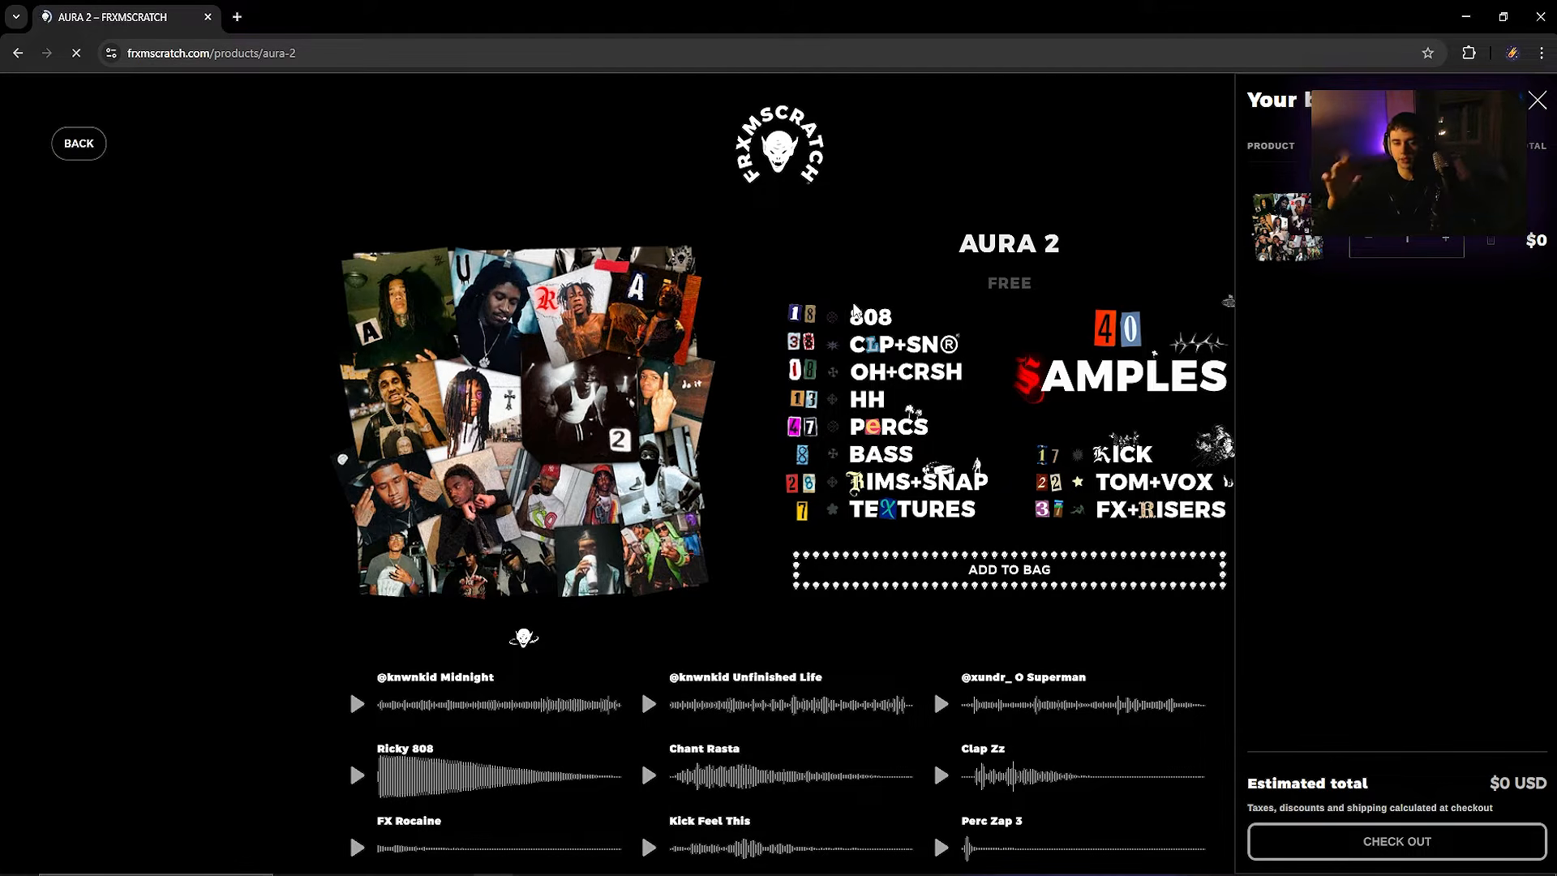
- Close the shopping bag and examine the AURA 2 kit's product page
click(1536, 100)
scroll(747, 410, down, 5)
scroll(521, 633, up, 5)
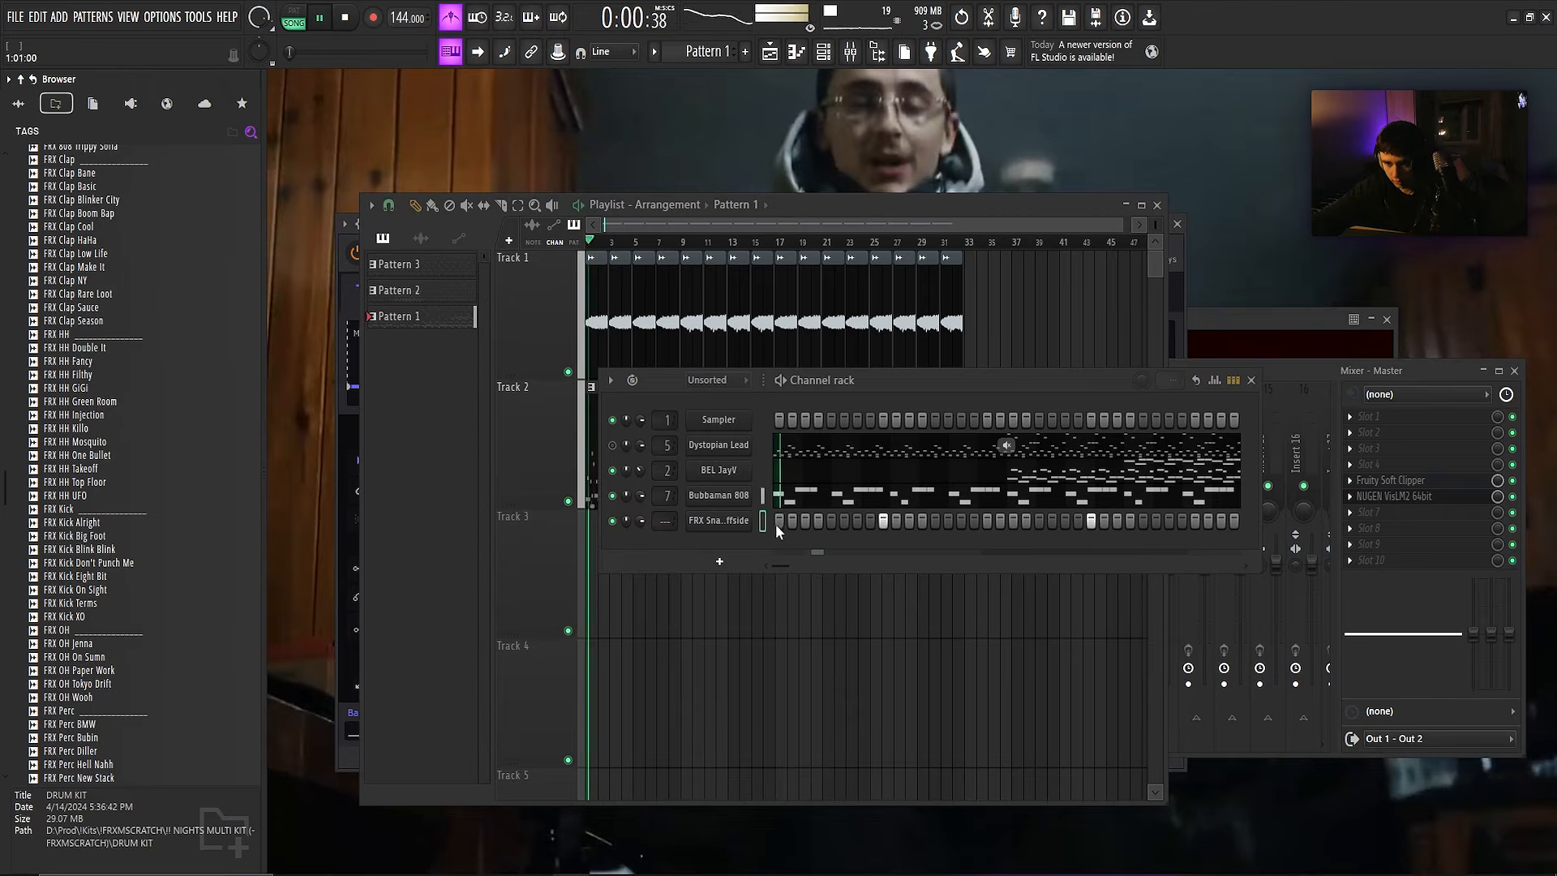
- Stop playback, add FRX HH Takeoff as a new channel routed to mixer track 9, and close its sampler
key(space)
drag(77, 468, 676, 563)
double_click(763, 231)
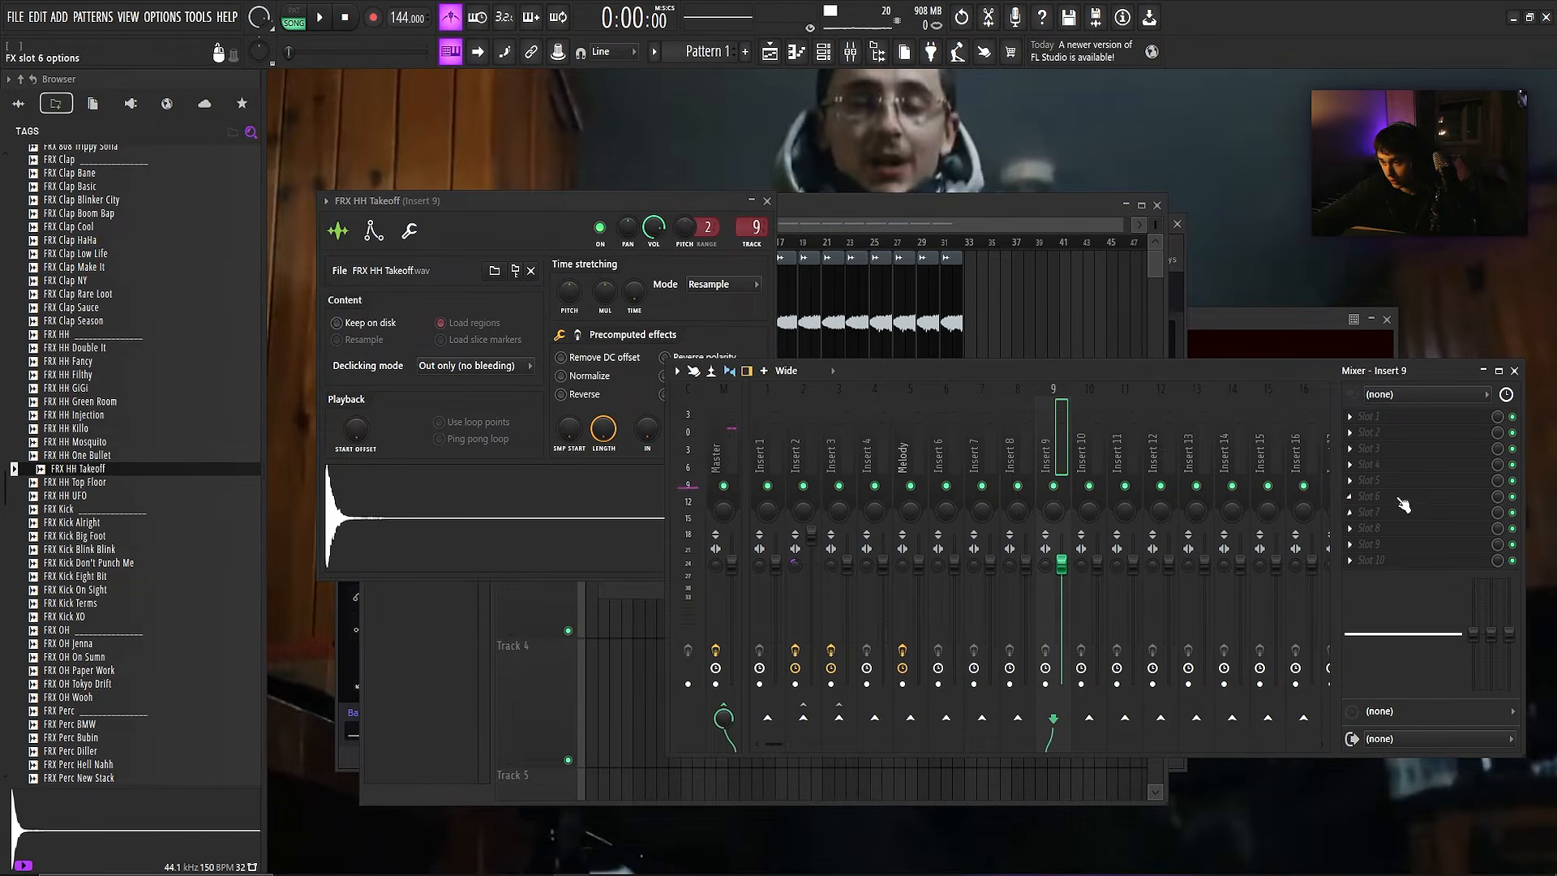
click(767, 201)
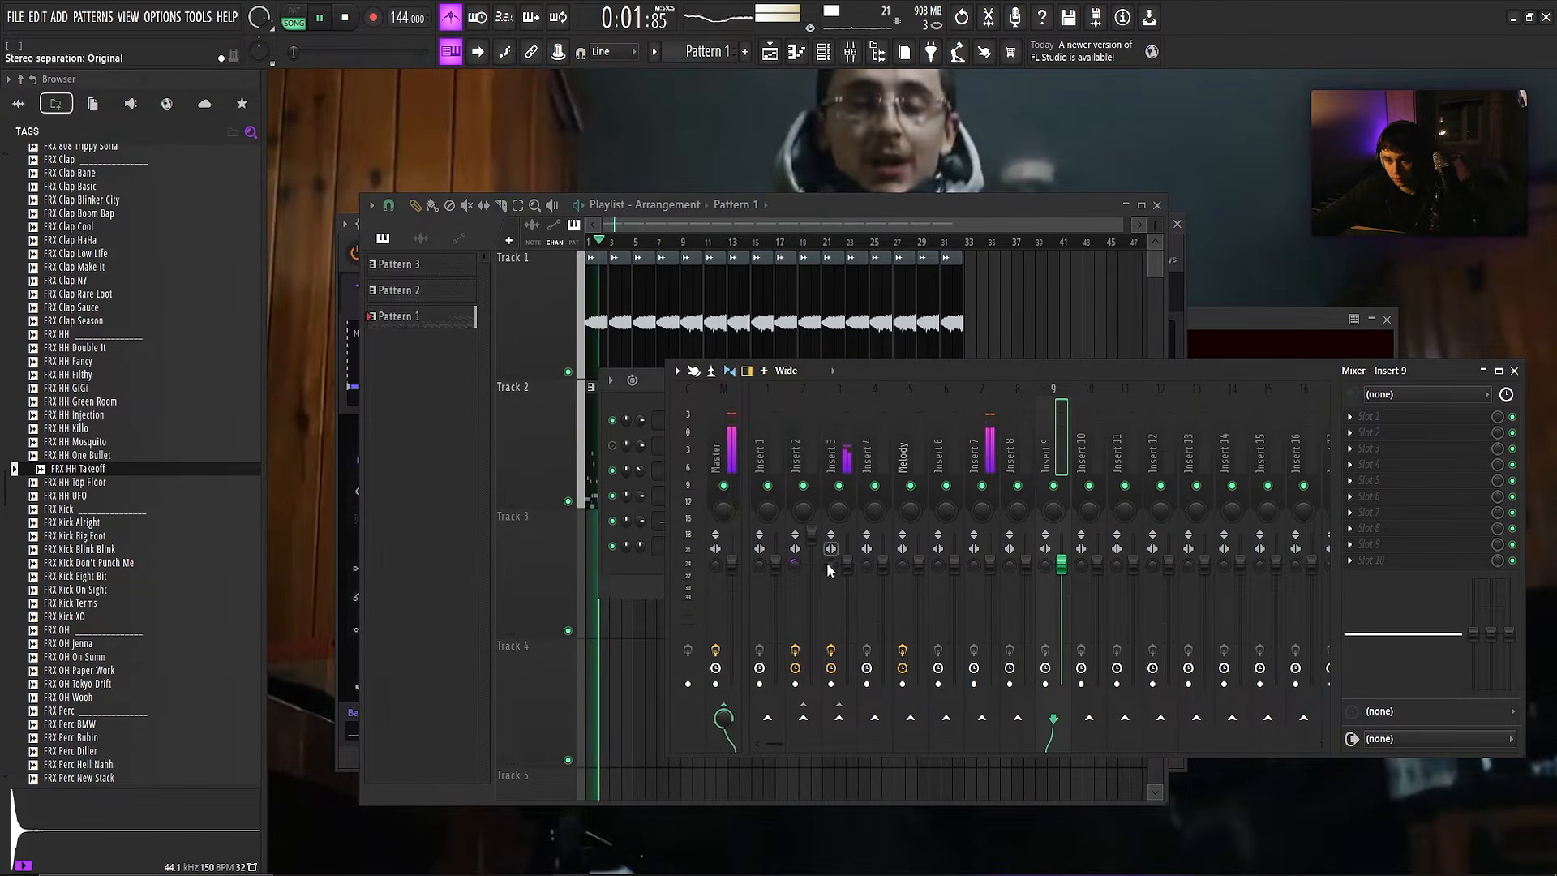
- Hide the mixer and fill the FRX HH Takeoff channel with a hit on every second step
key(F9)
right_click(744, 544)
click(926, 598)
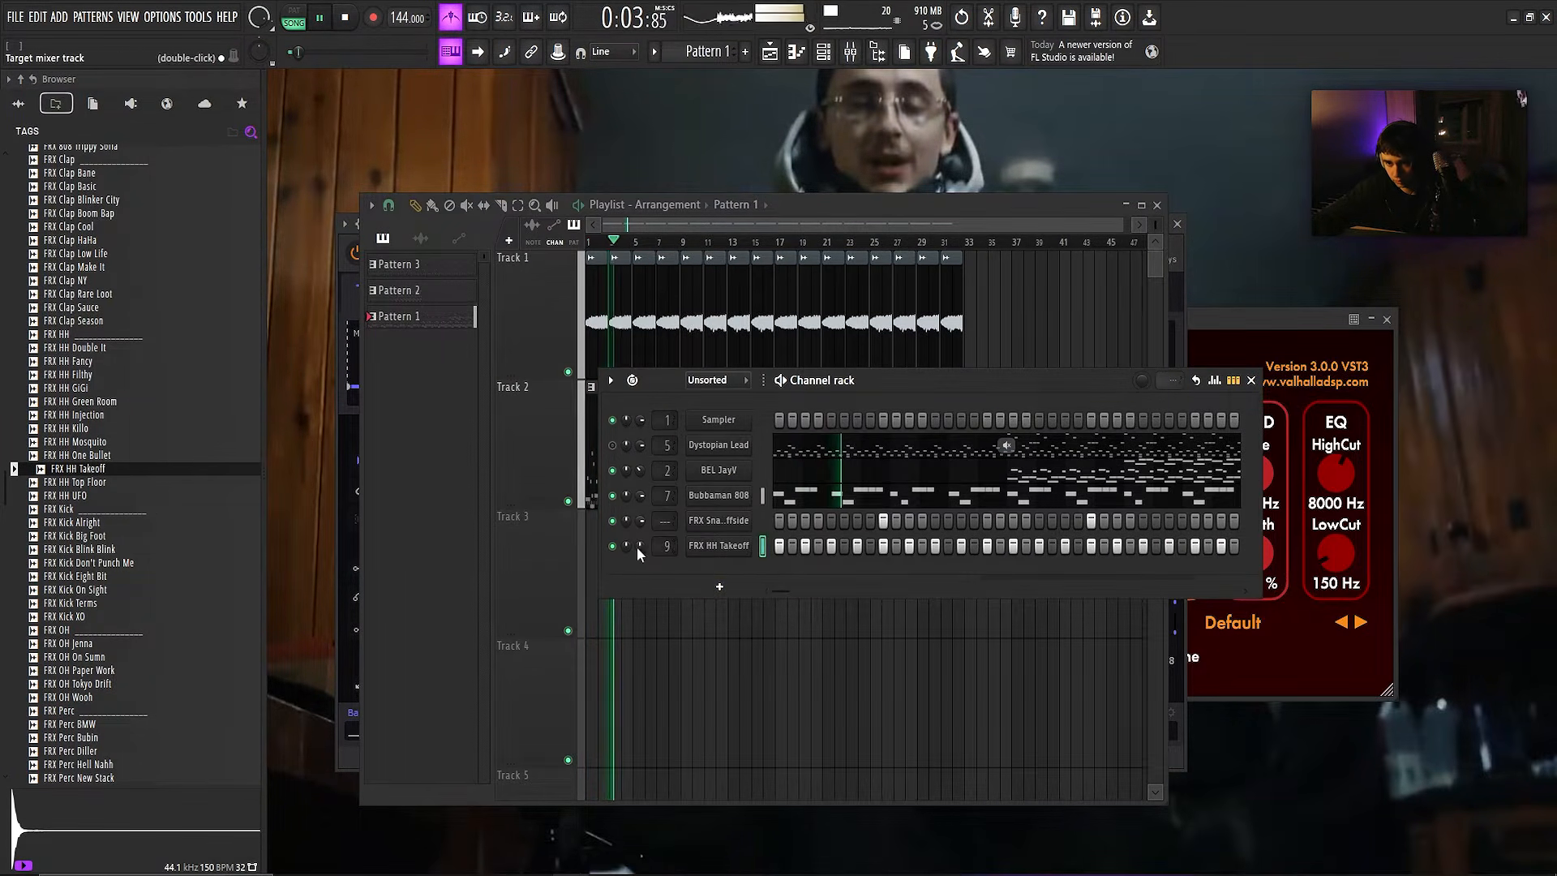
- Load Fruity Parametric EQ 2 in slot 9 of Insert 9, cut the highs with band 7 at about 5 kHz, and shift band 6 higher
key(F9)
click(1349, 544)
mouse_move(1386, 494)
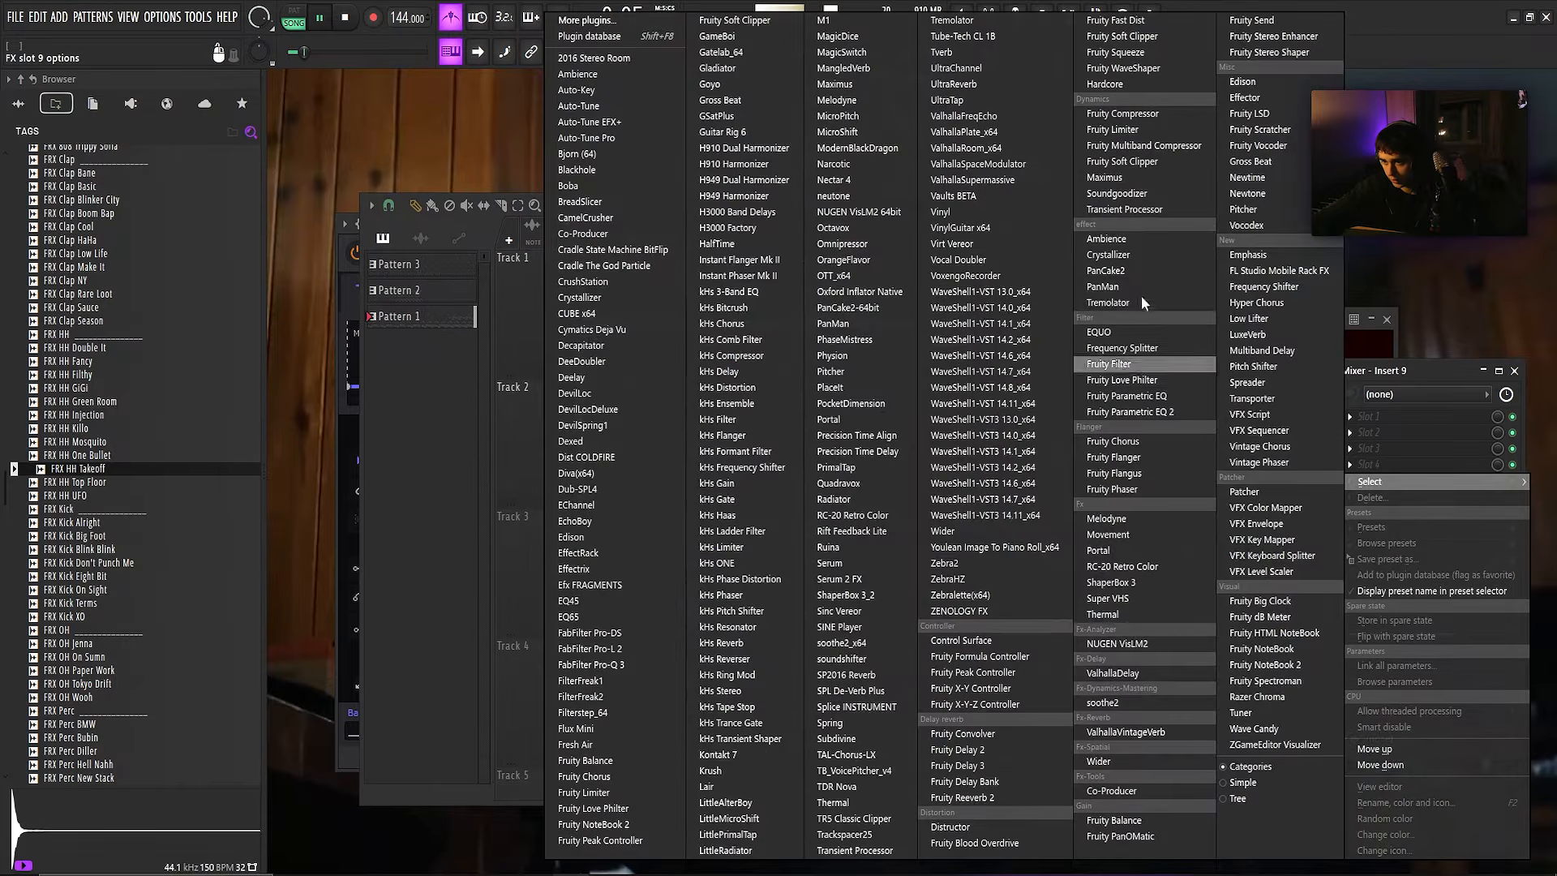
click(1149, 415)
drag(706, 385, 710, 484)
drag(661, 387, 665, 391)
drag(711, 485, 698, 486)
drag(665, 391, 734, 387)
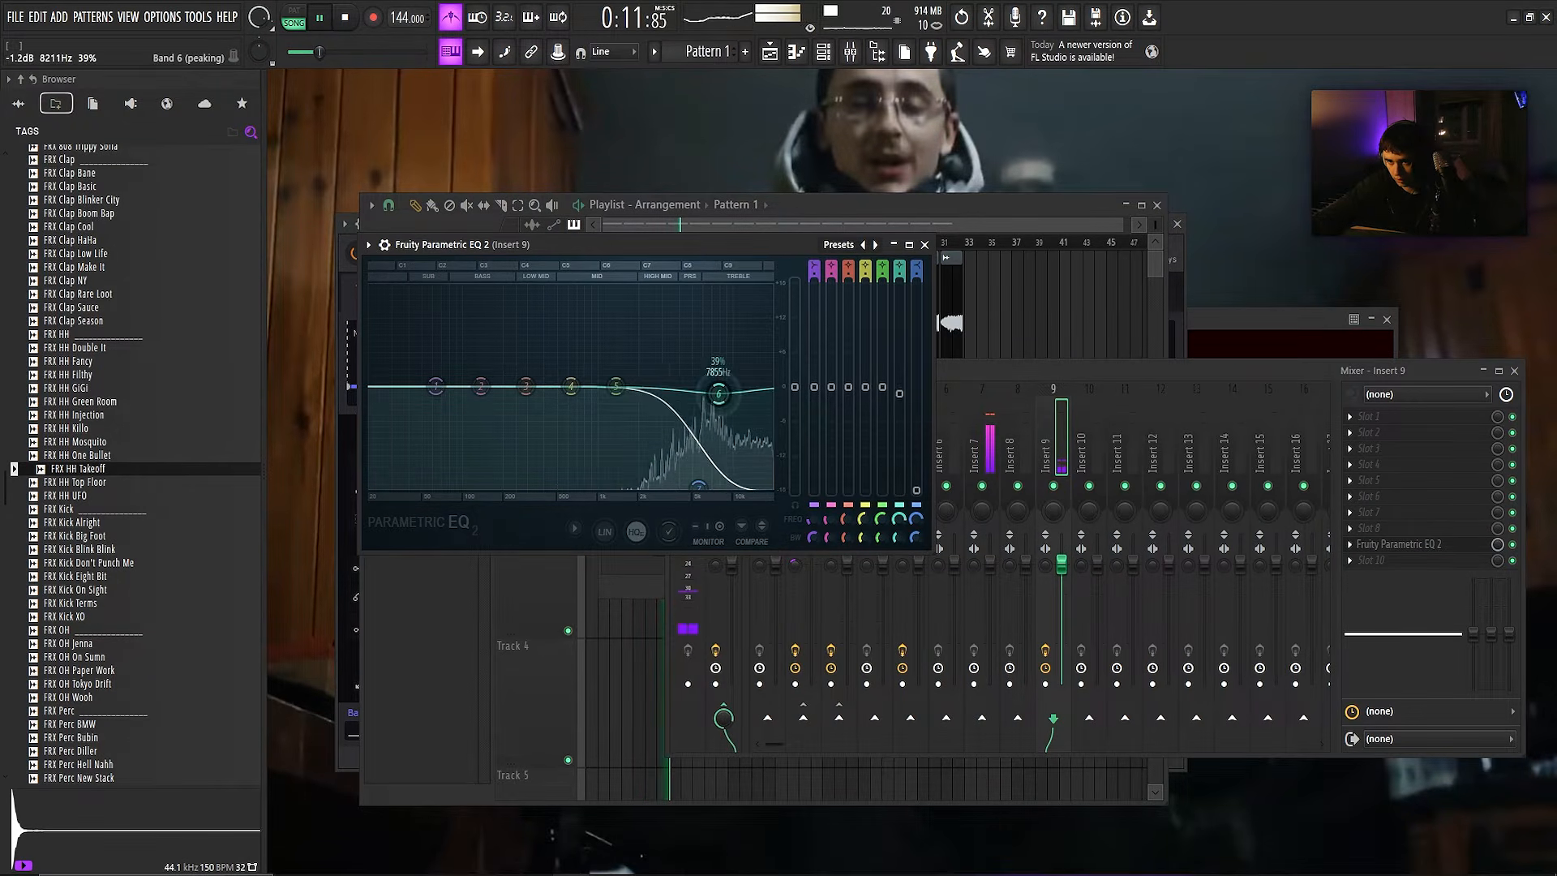
- Steepen EQ band 7's high shelf, raise its cutoff frequency, lower band 6 slightly, and close the equalizer
right_click(701, 492)
mouse_move(728, 550)
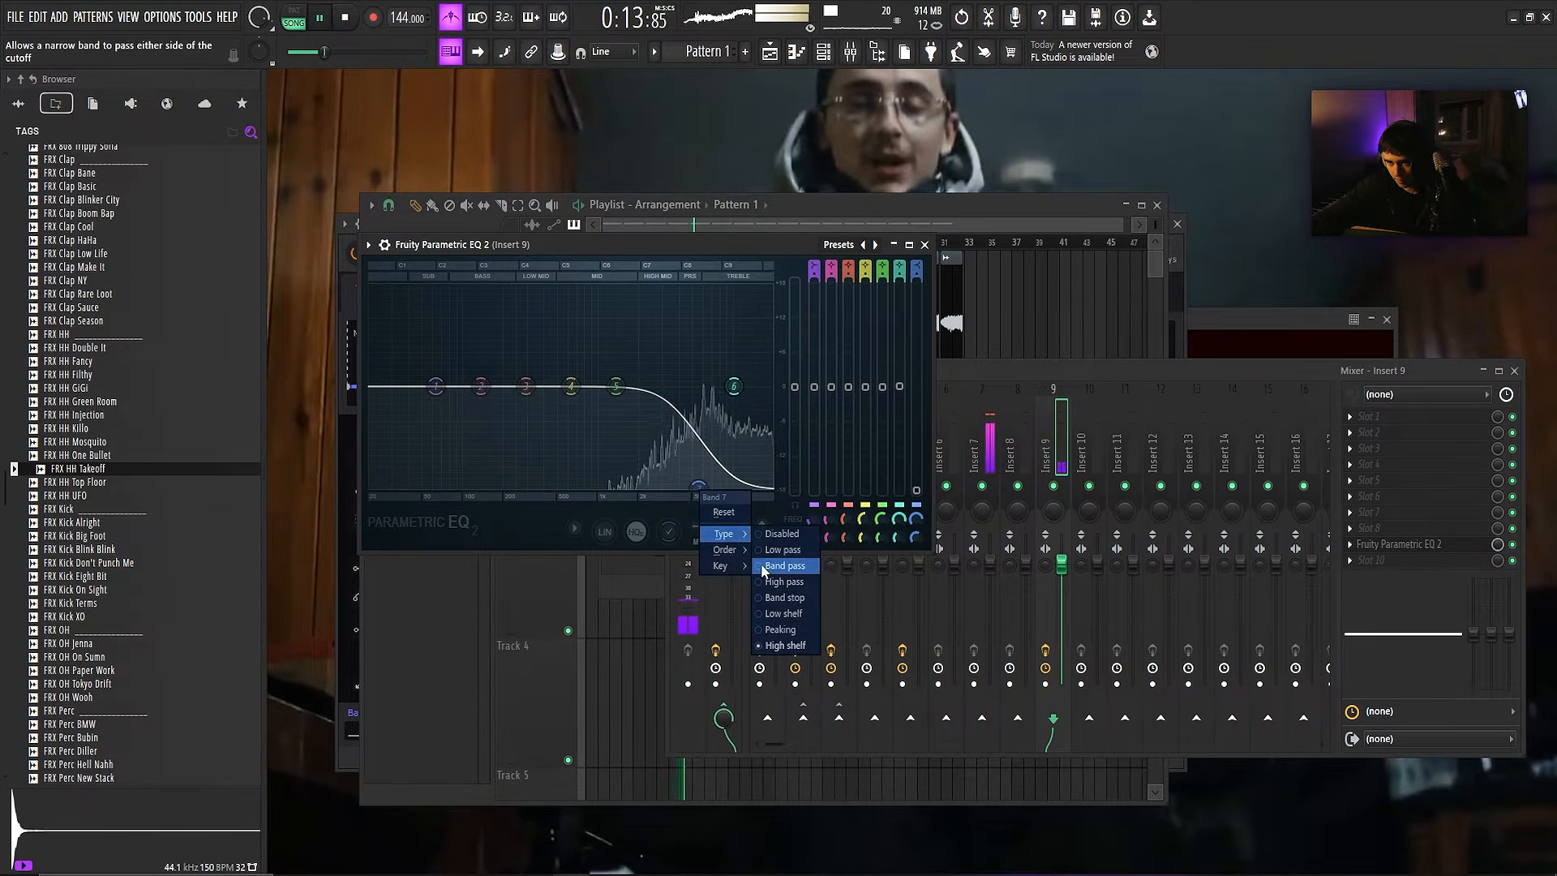
click(768, 568)
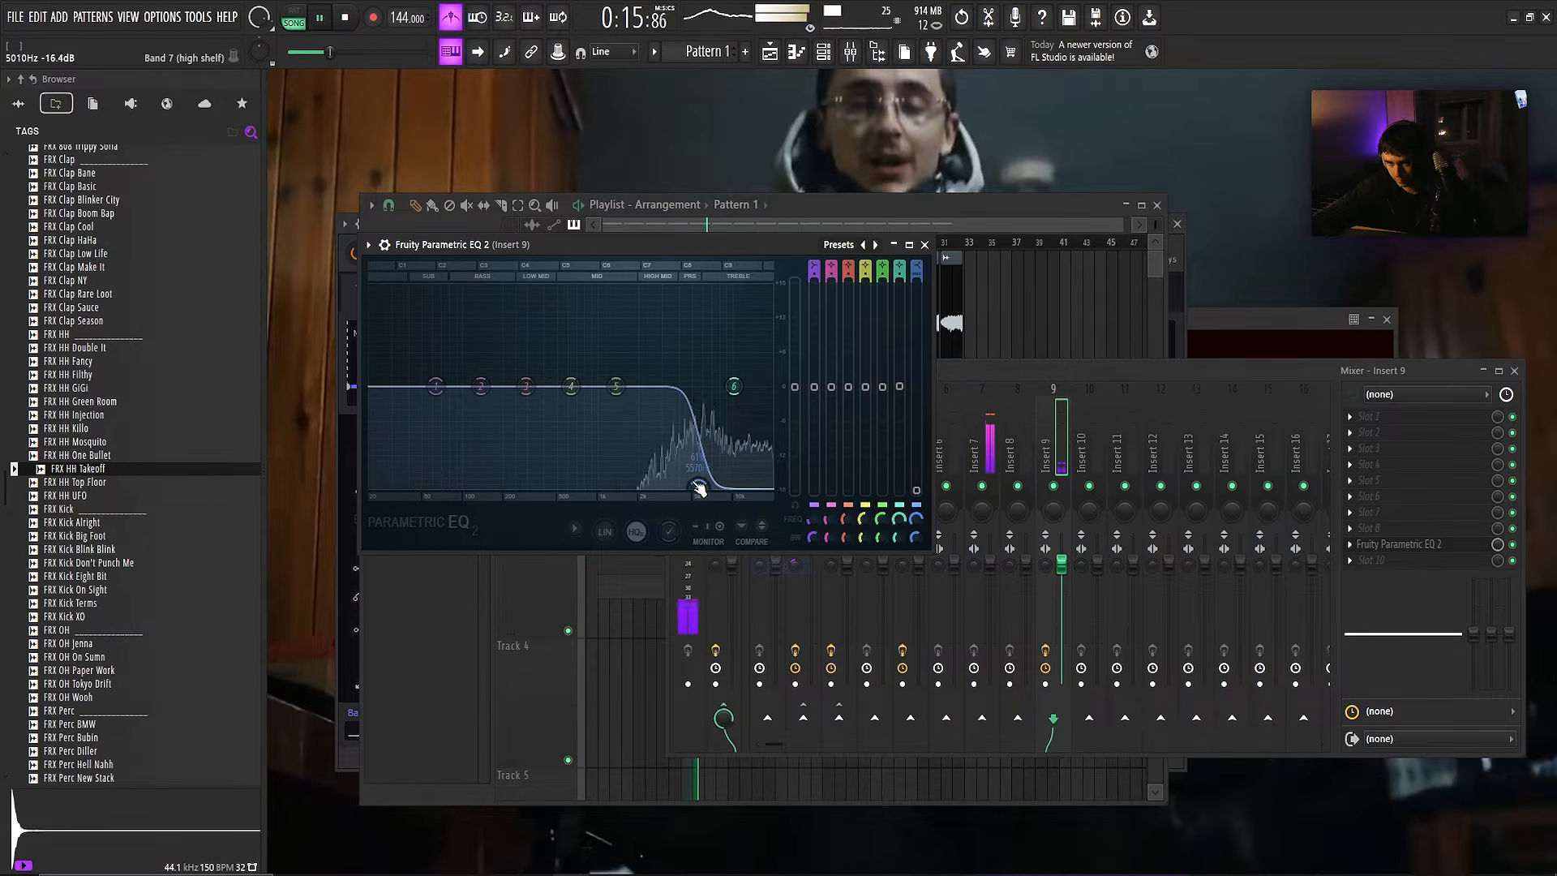
drag(699, 489, 729, 488)
mouse_move(734, 386)
mouse_down()
mouse_move(732, 358)
mouse_move(737, 411)
mouse_up()
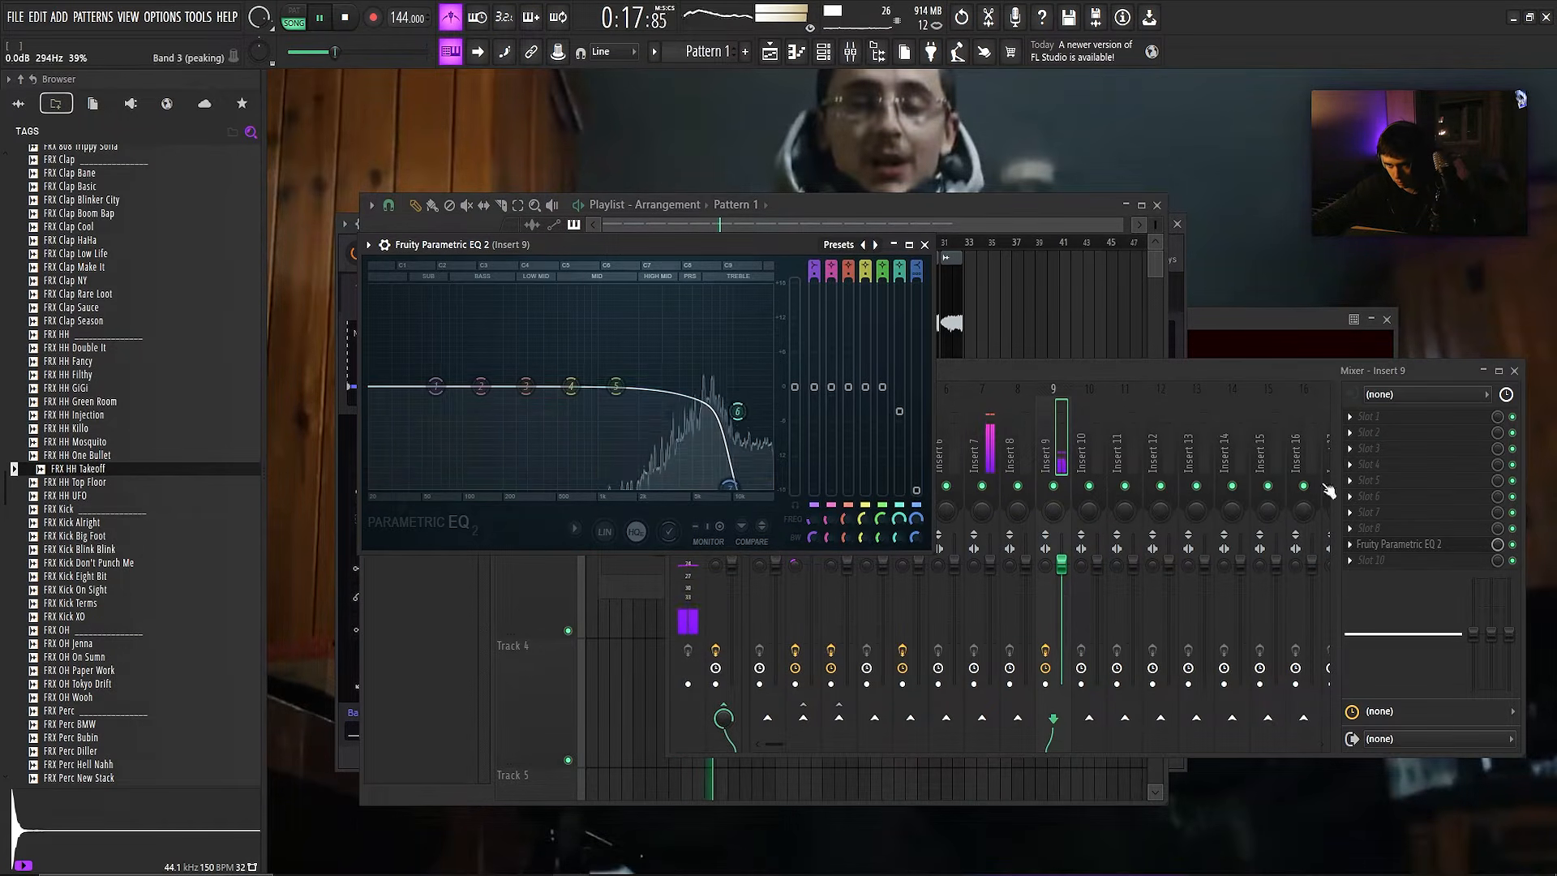
click(1396, 544)
- Load ValhallaVintageVerb in slot 5 of Insert 9 with 15.2 % mix, 0.49 s decay and 0.00 ms predelay, and close it
click(1370, 480)
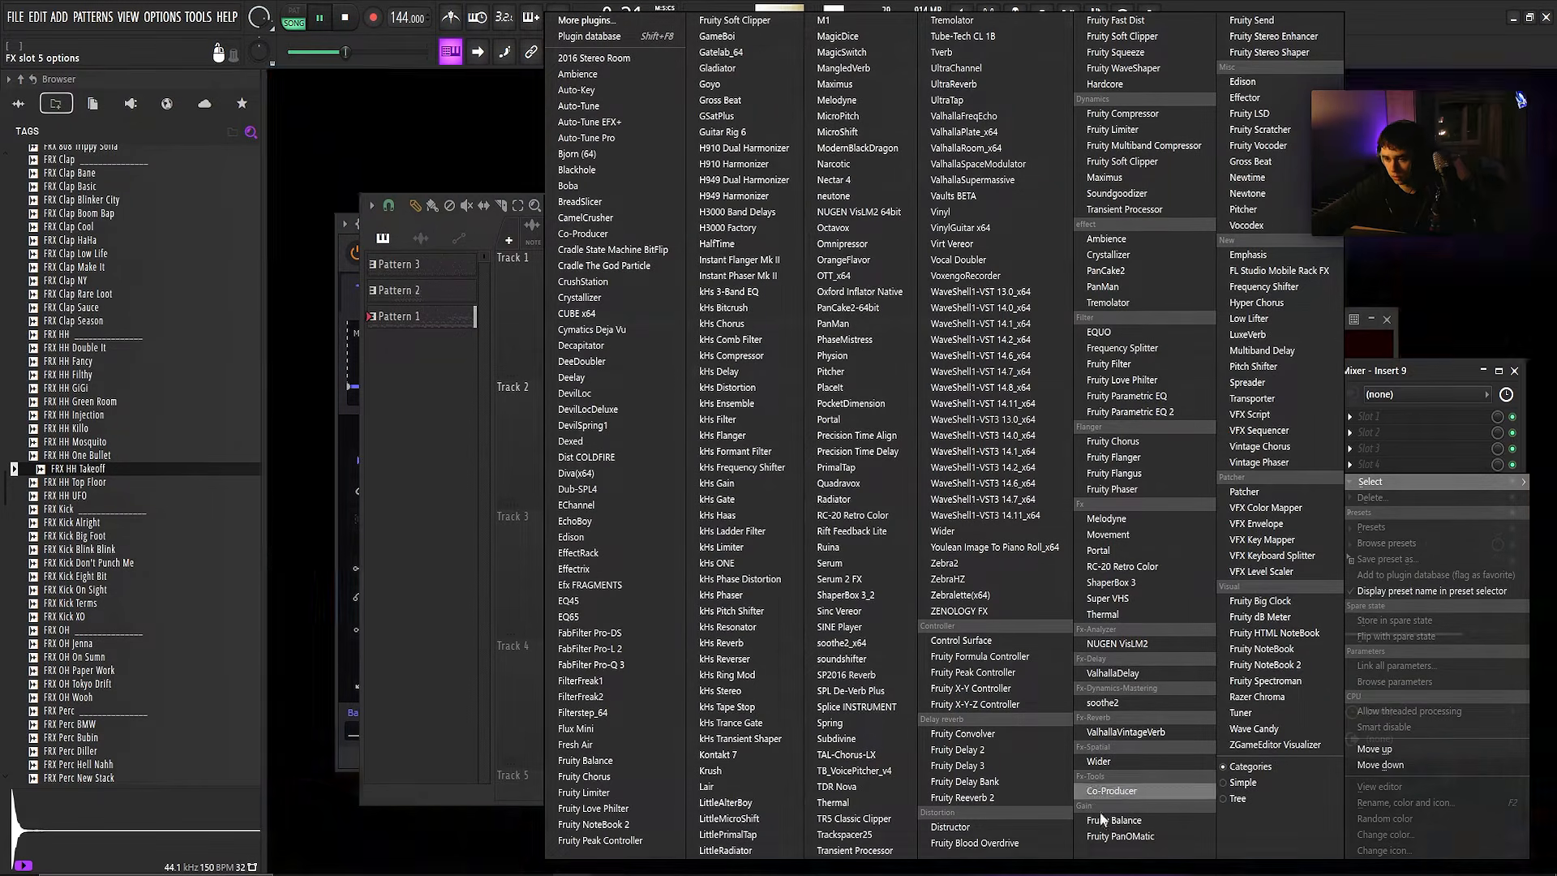
click(1126, 732)
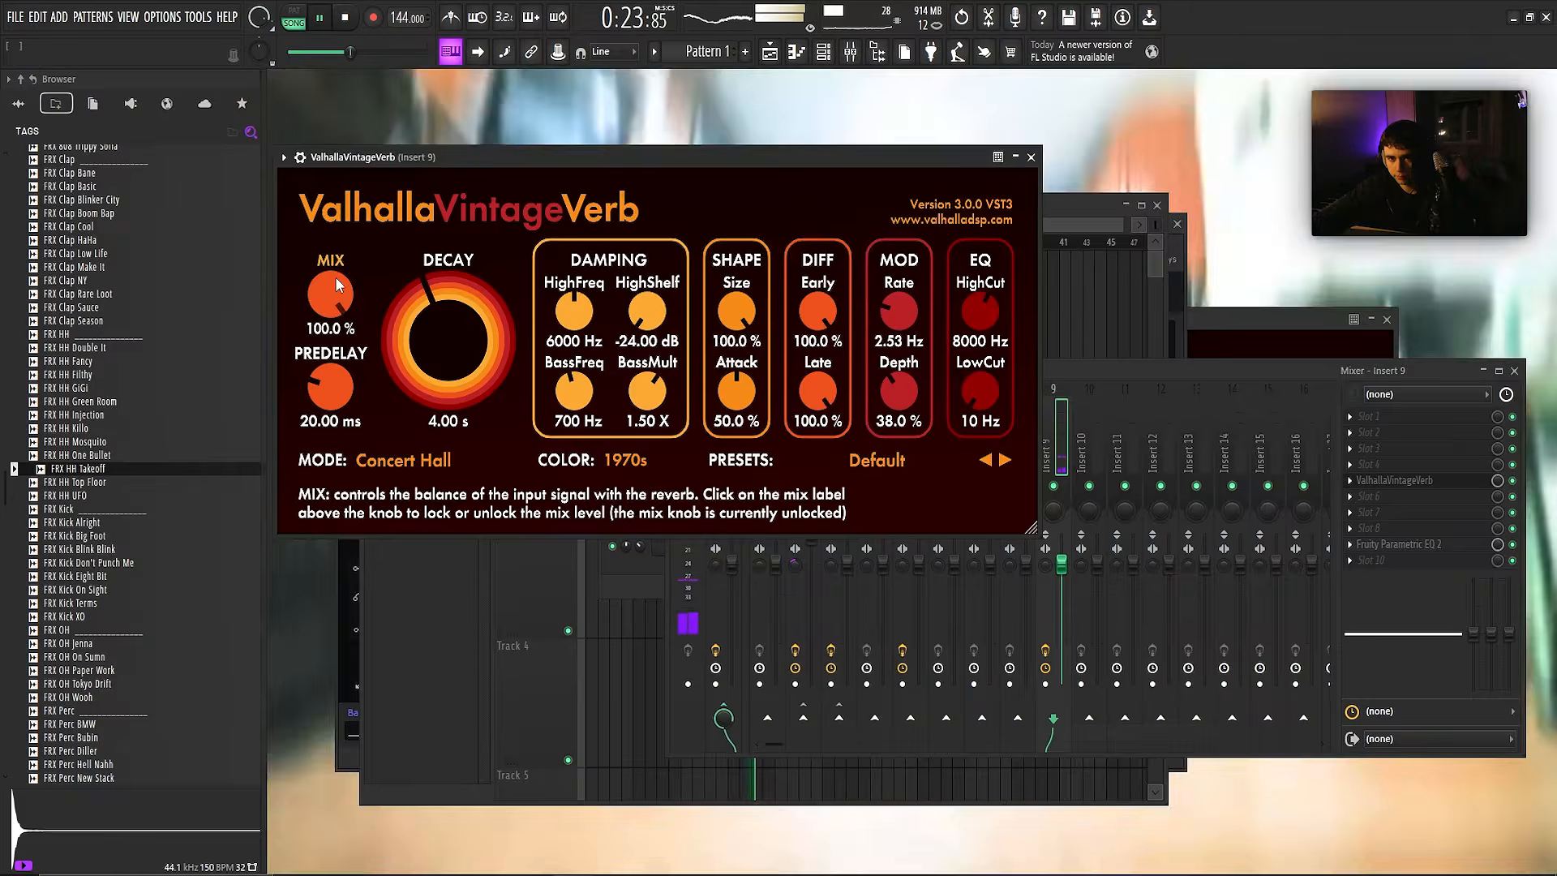
drag(334, 289, 336, 470)
drag(444, 337, 444, 364)
drag(336, 288, 335, 273)
drag(332, 389, 349, 454)
drag(423, 345, 421, 354)
drag(339, 297, 394, 333)
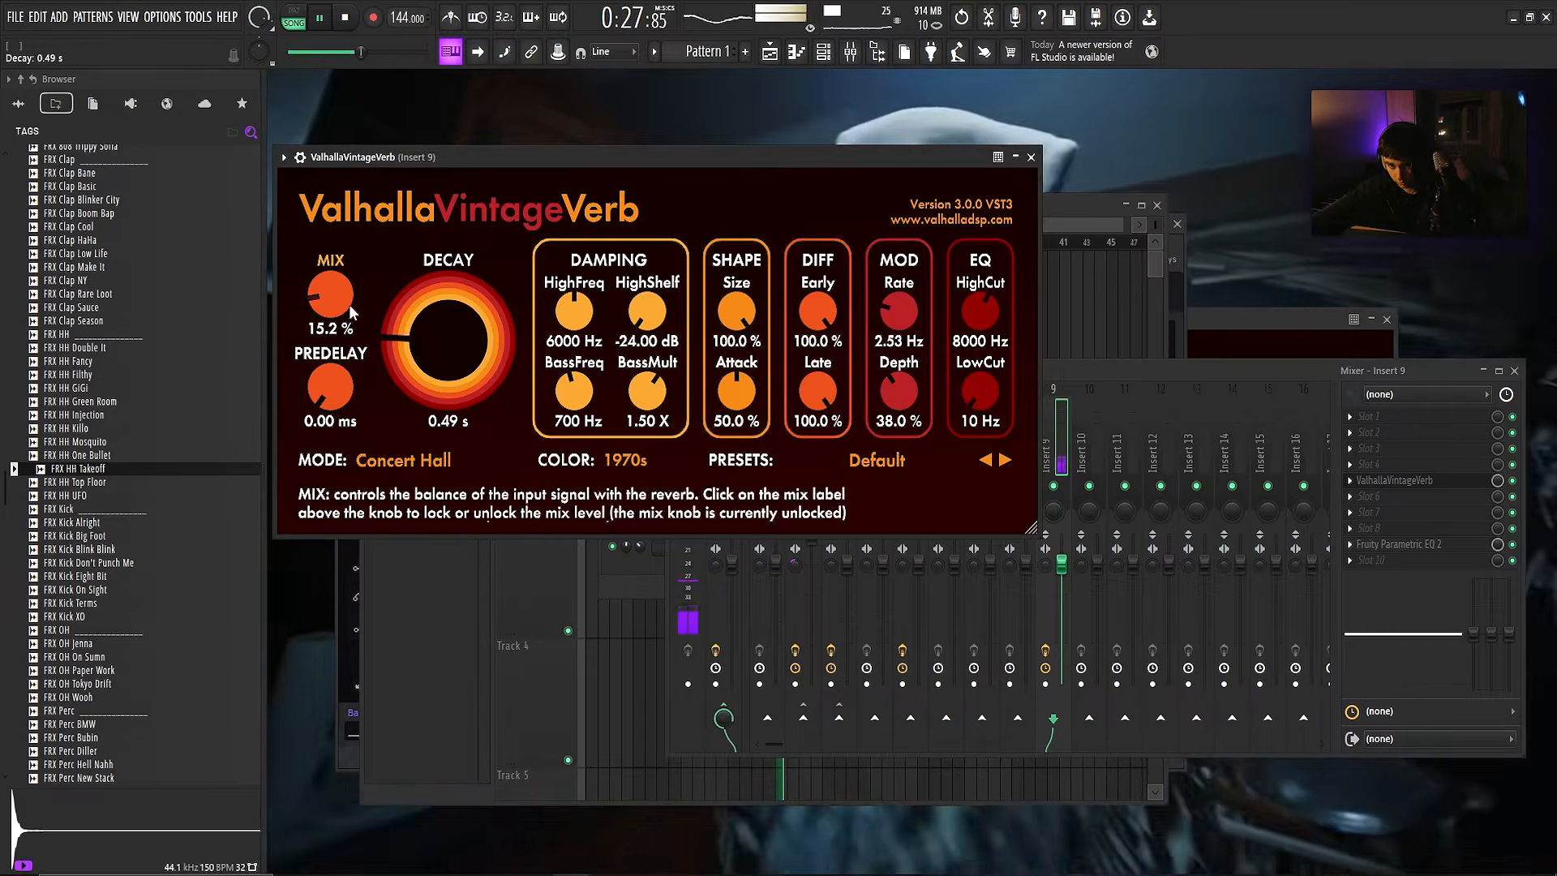
click(1030, 157)
- Listen to the arrangement with the new drums while checking the channel rack and mixer levels, and stop playback
key(F9)
key(F6)
key(F6)
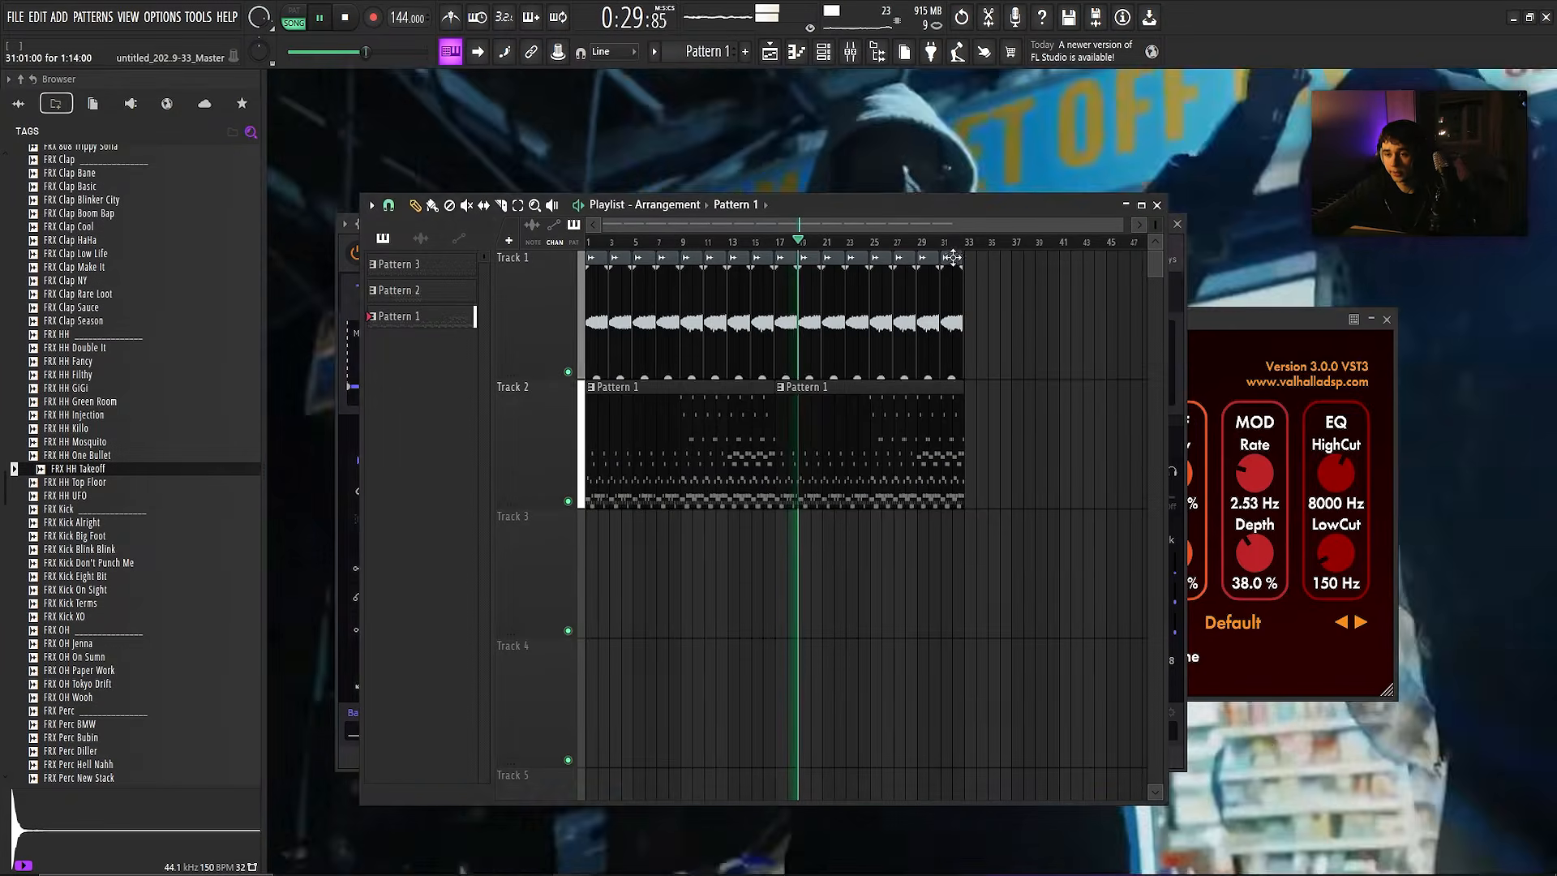
click(823, 52)
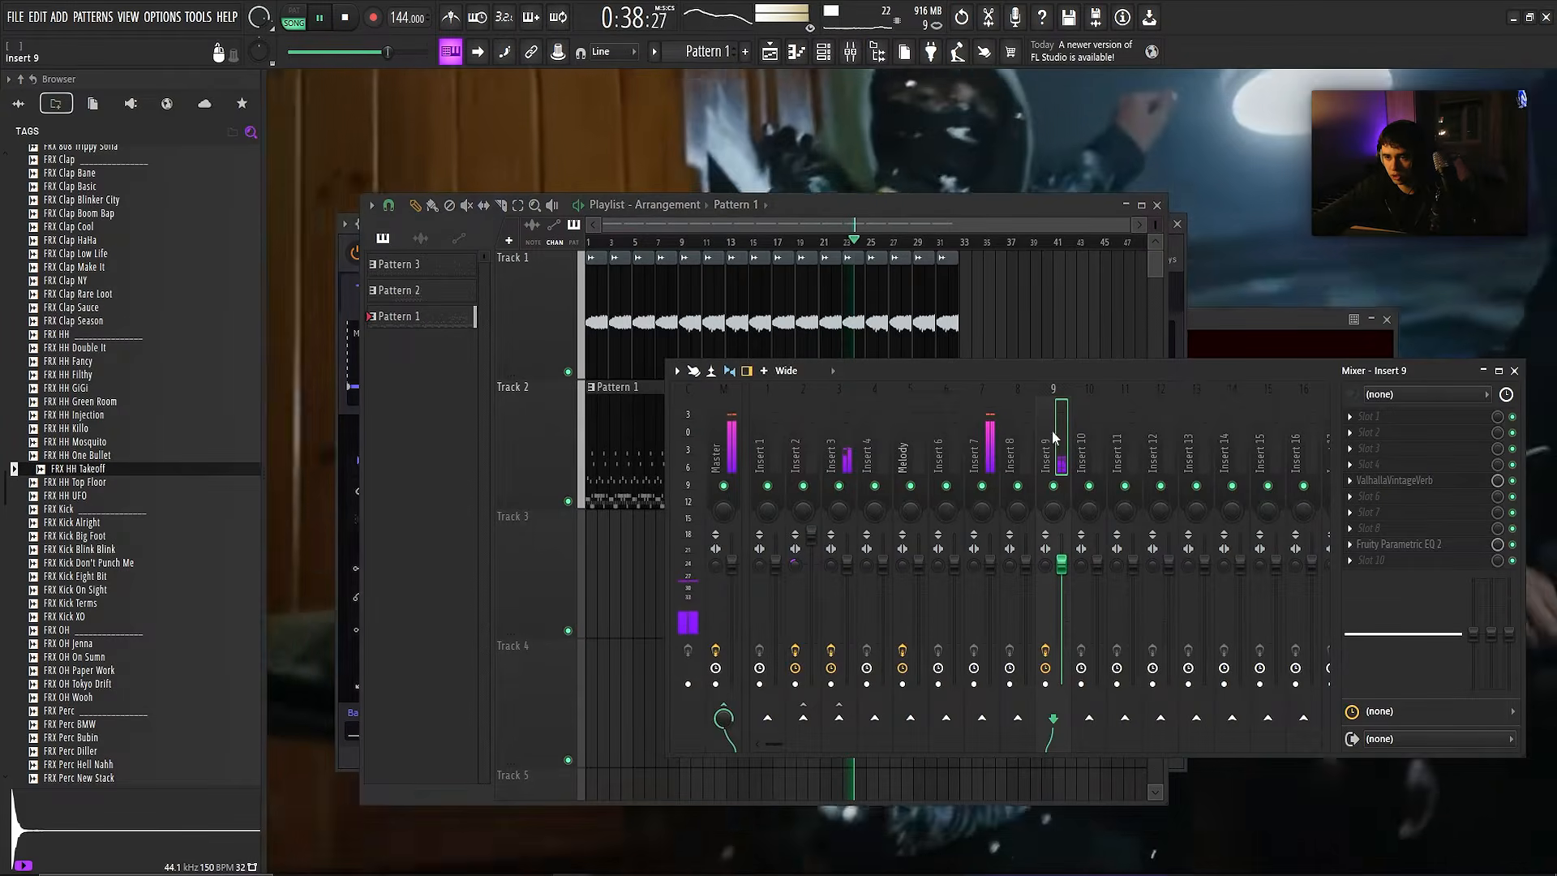
click(988, 442)
key(F9)
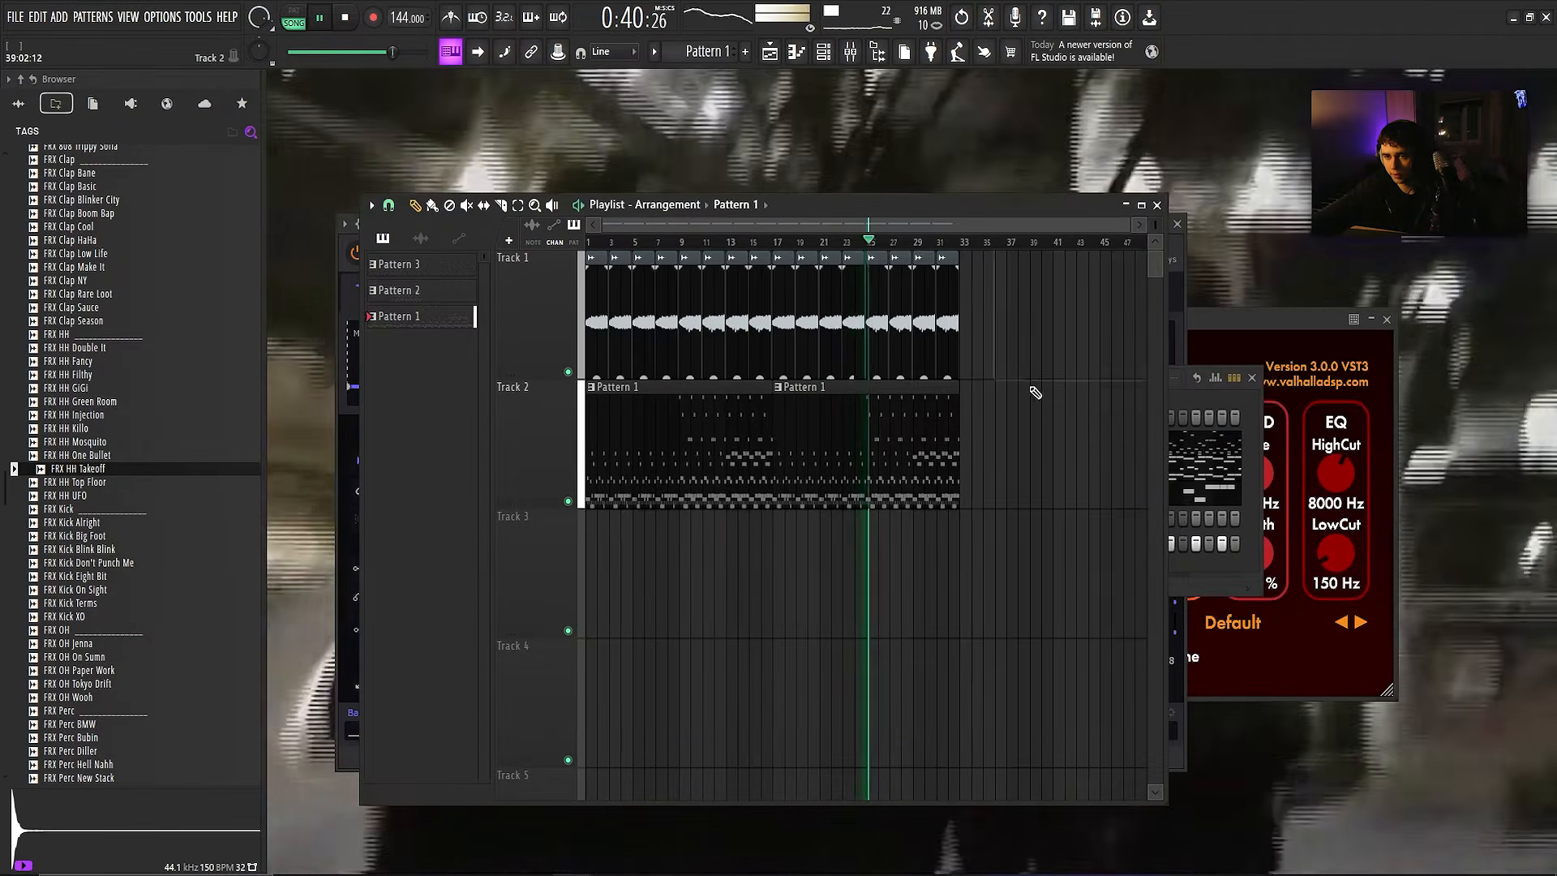
key(space)
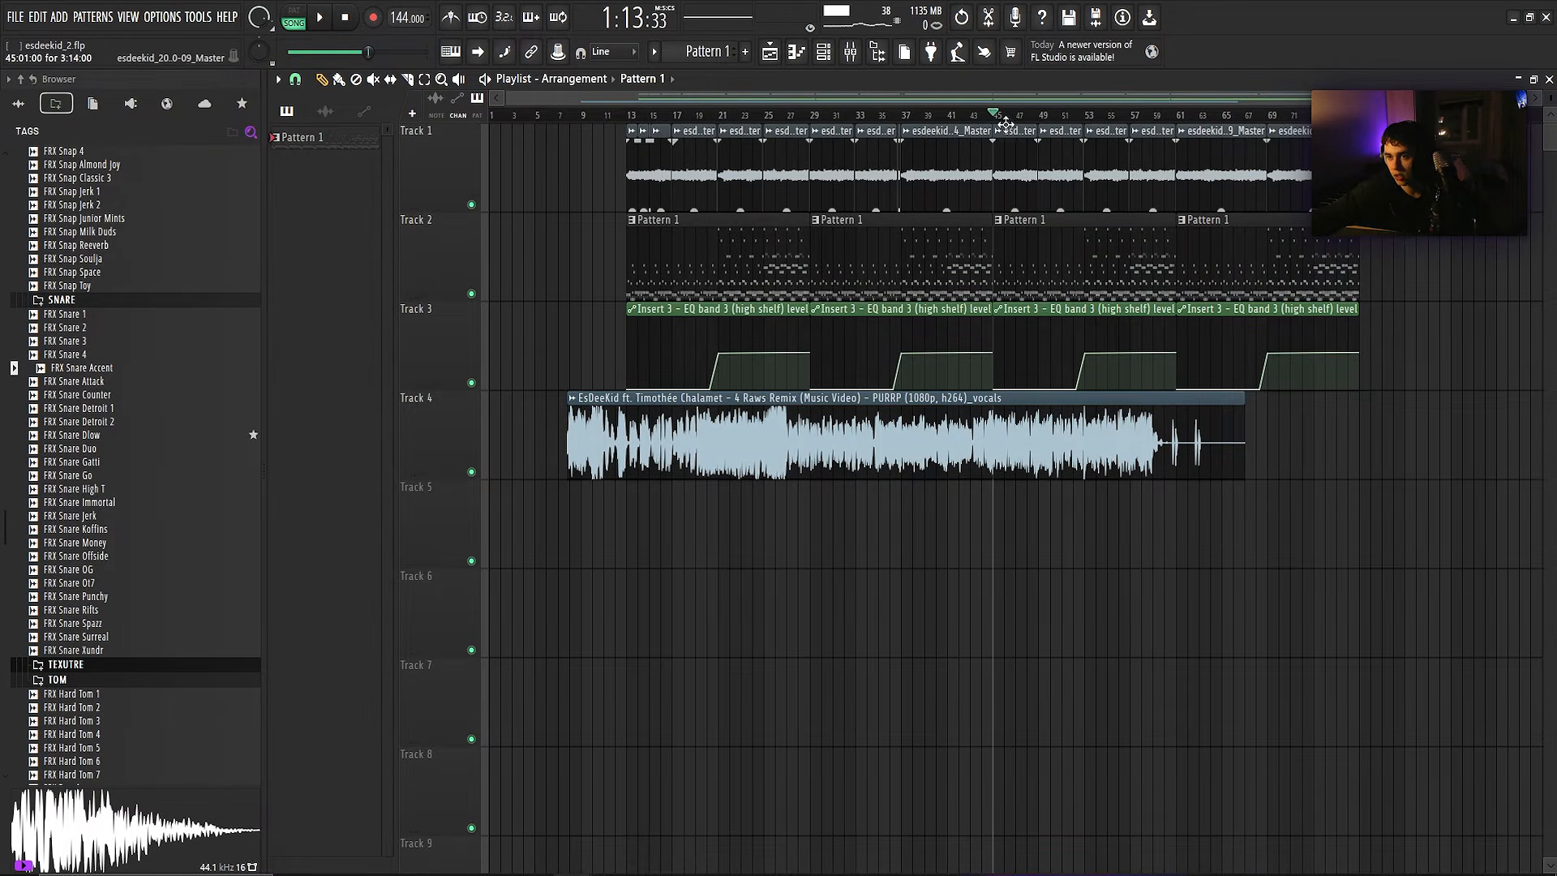
- Play the esdeekid_2.flp arrangement with vocals from bar 45, stop it, and bring up the channel rack and mixer
key(space)
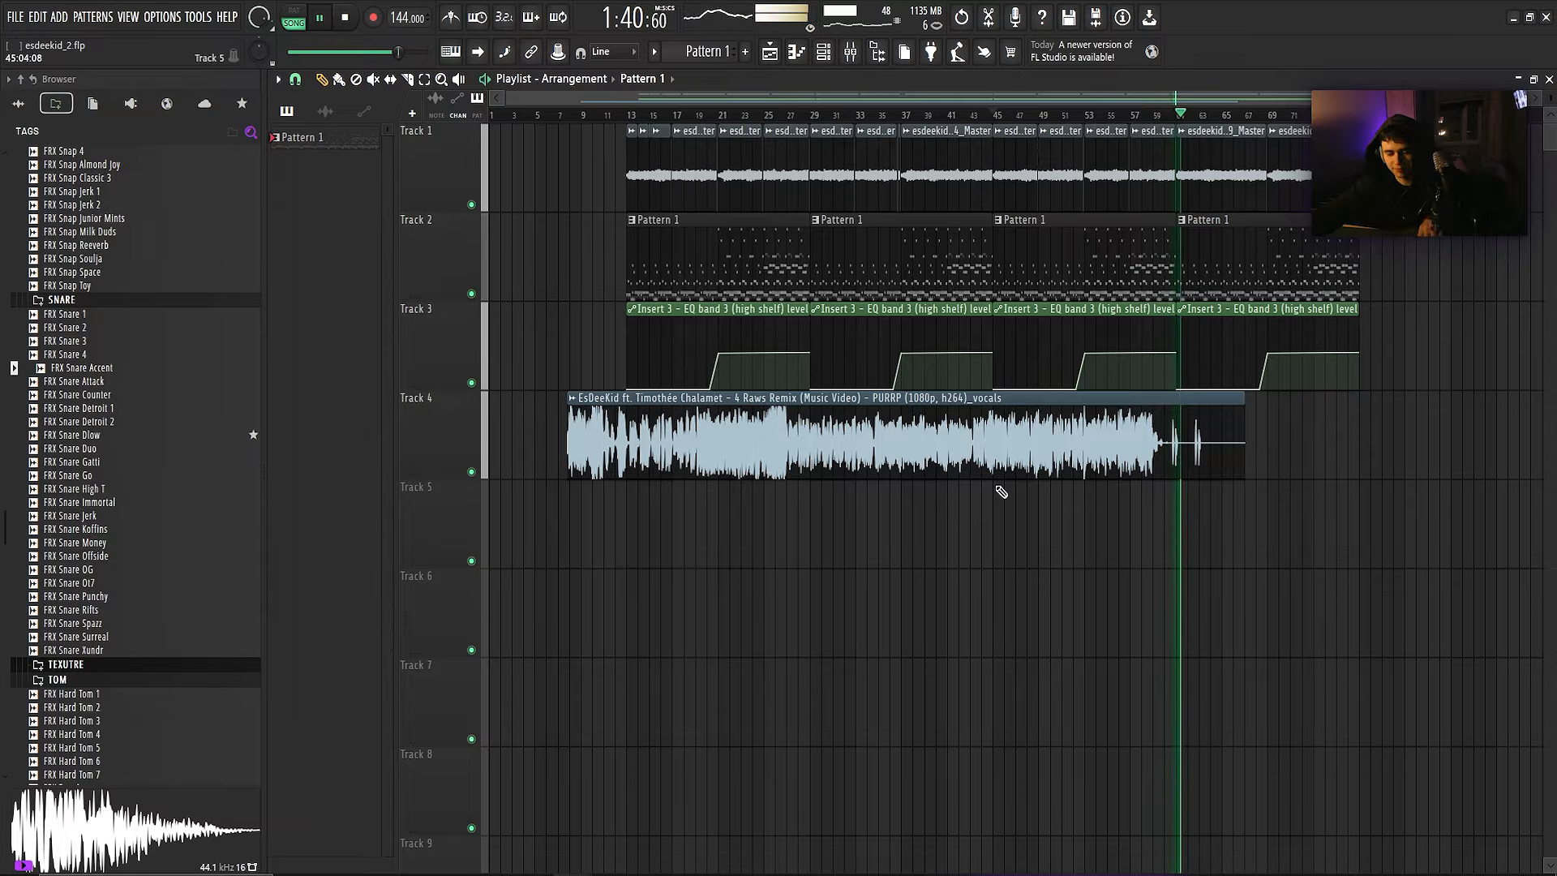
key(space)
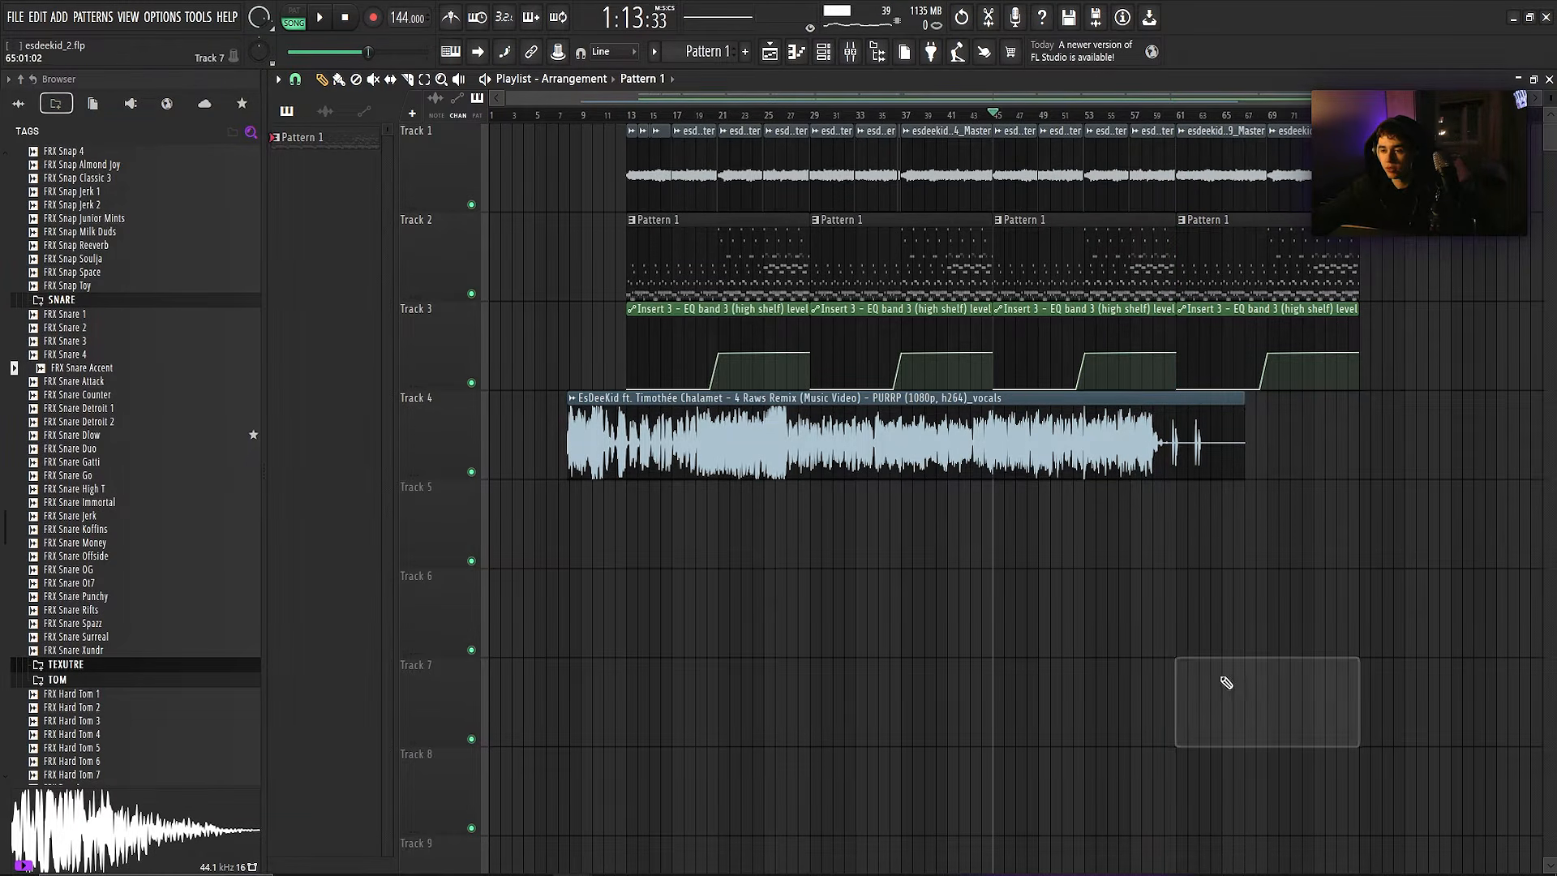
click(796, 51)
click(823, 51)
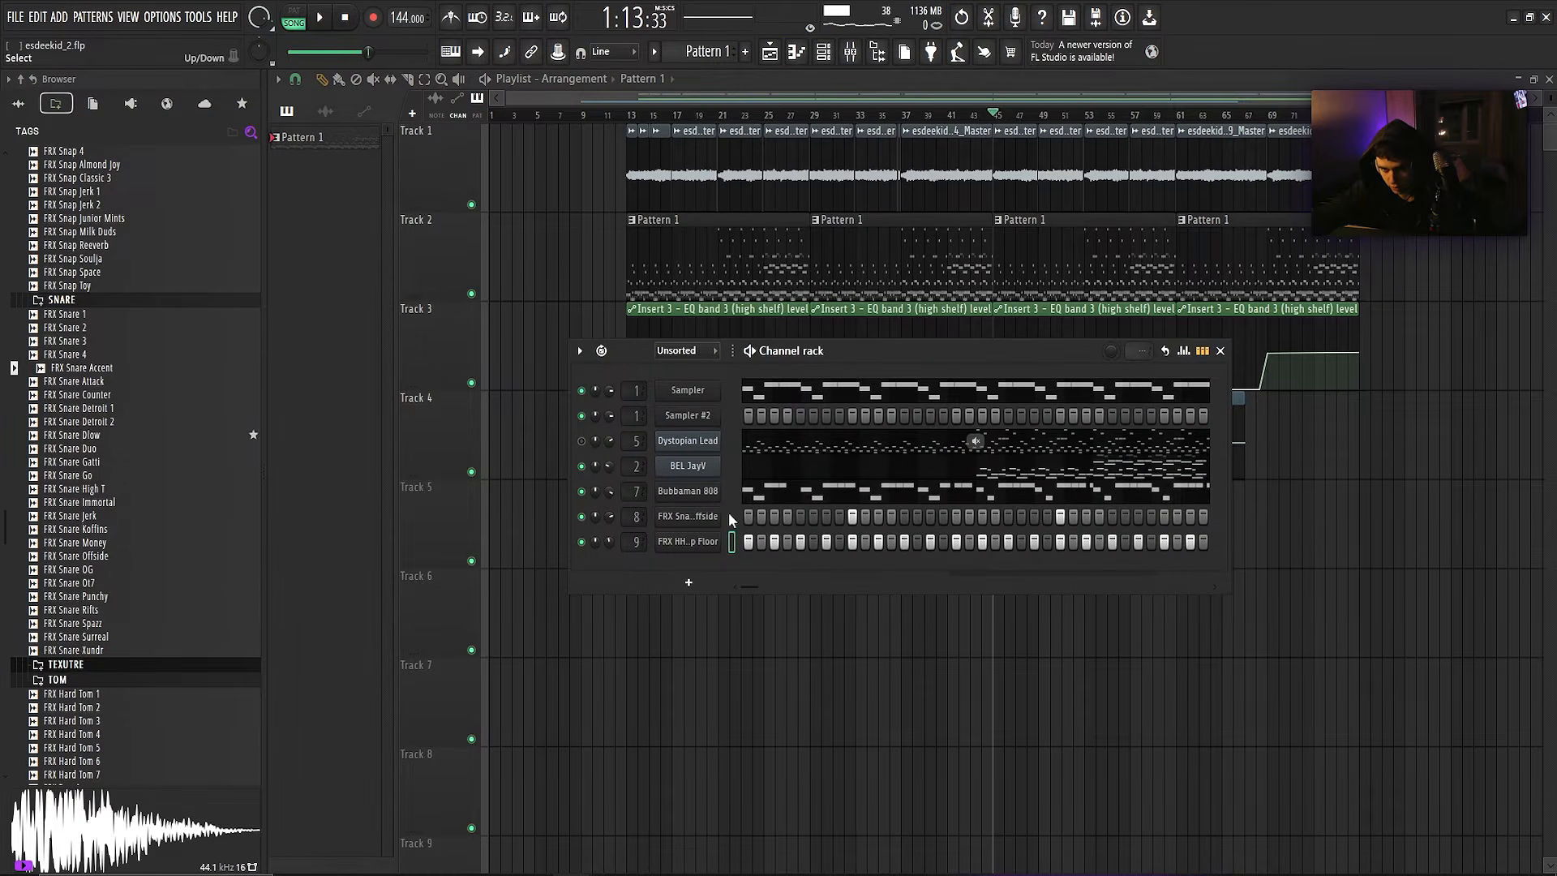
click(850, 51)
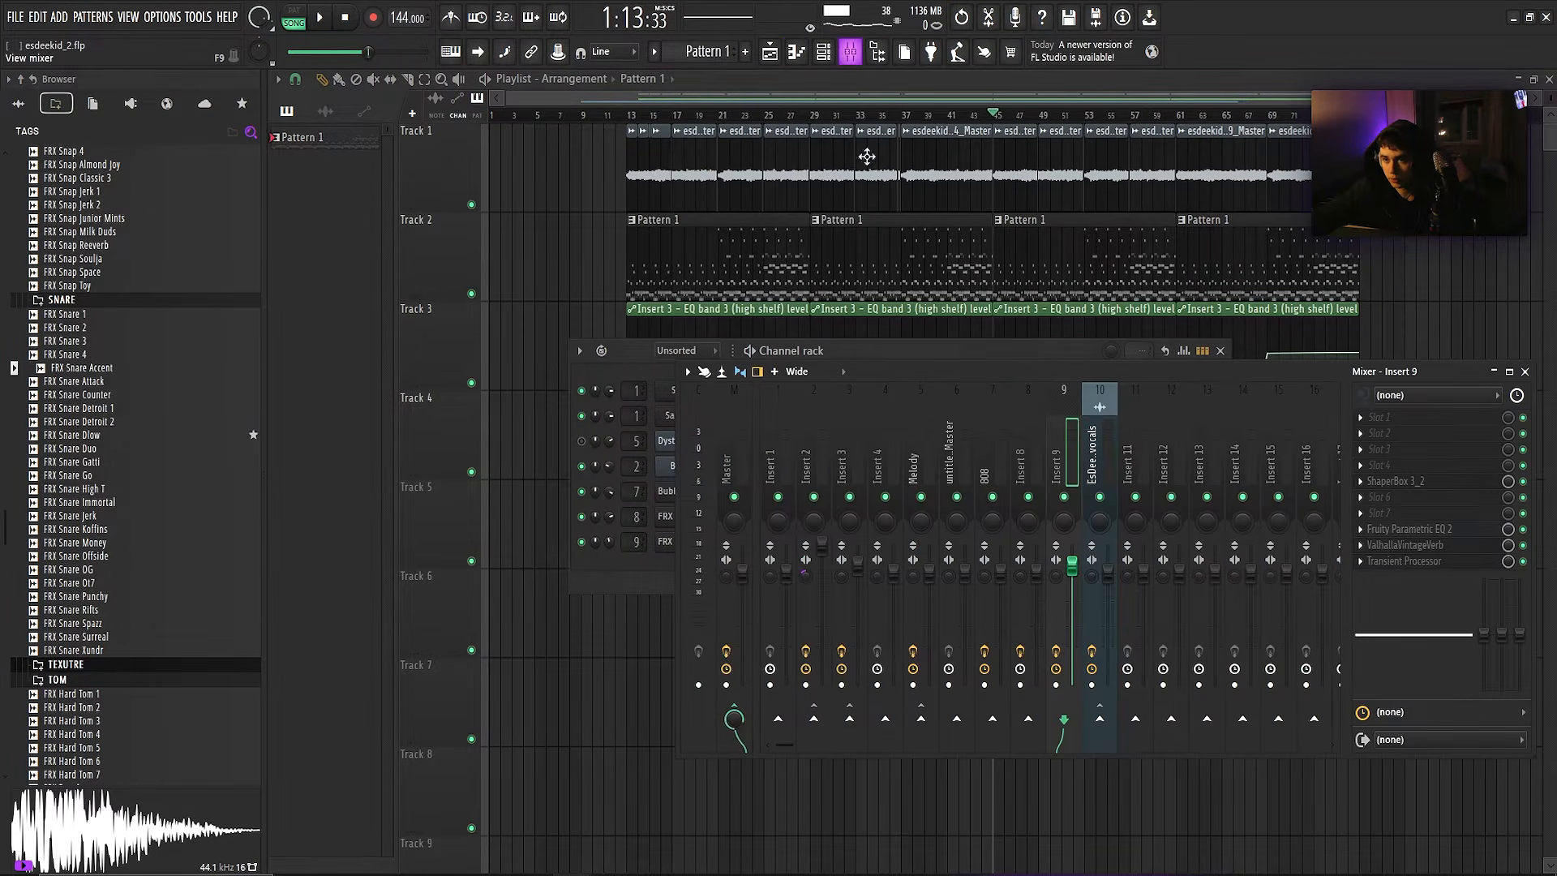
- Name mixer tracks 8 and 9 after their linked snare and hi-hat channels, and check ShaperBox 3_2 on the hi-hat track
key(ctrl+l)
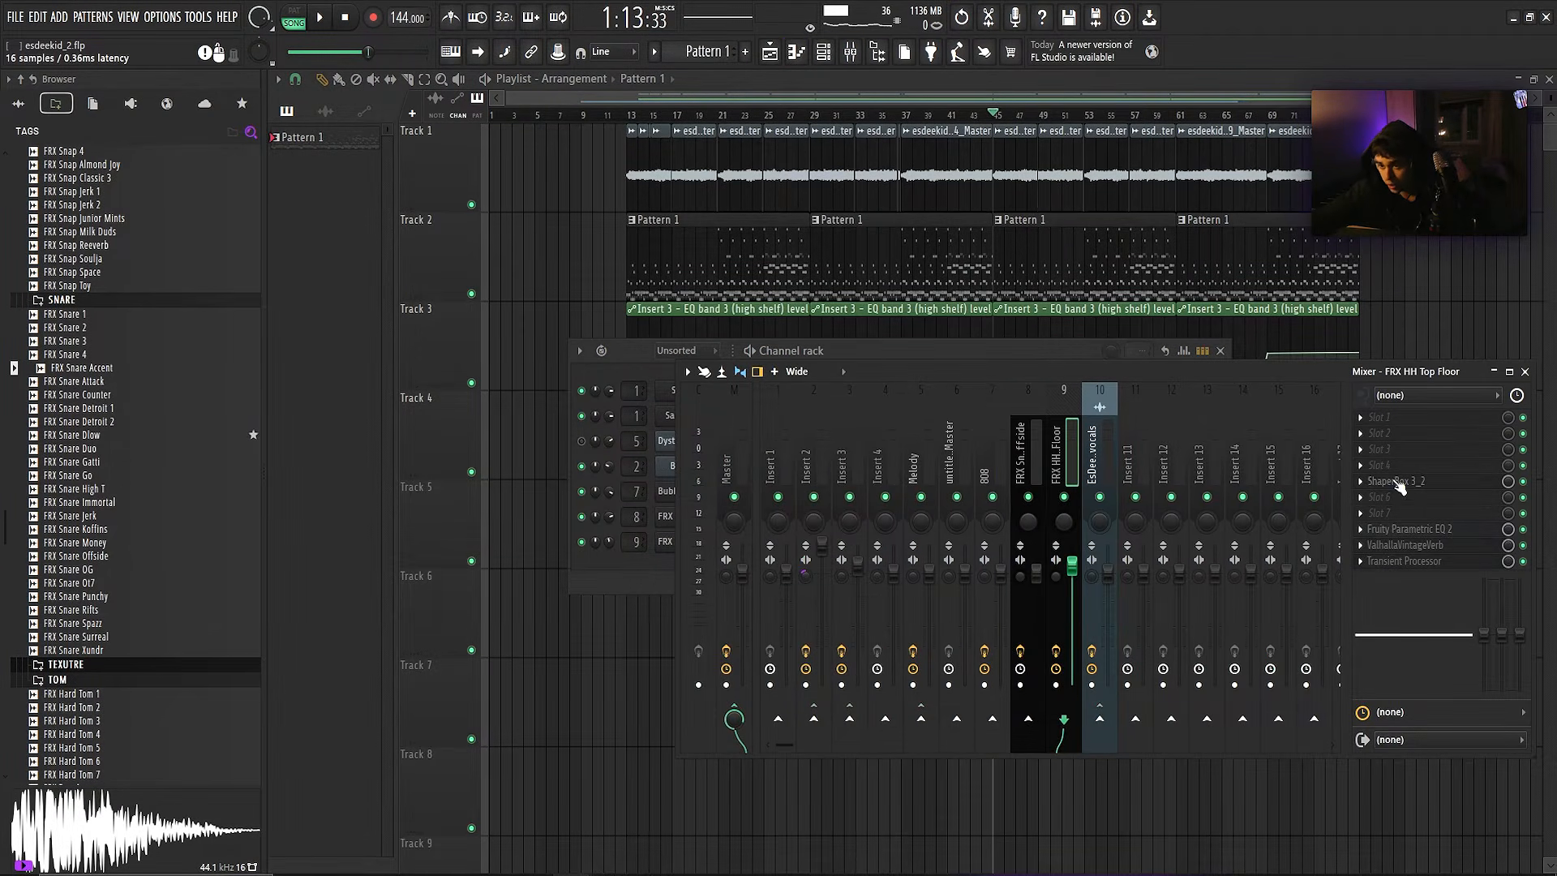
click(1413, 485)
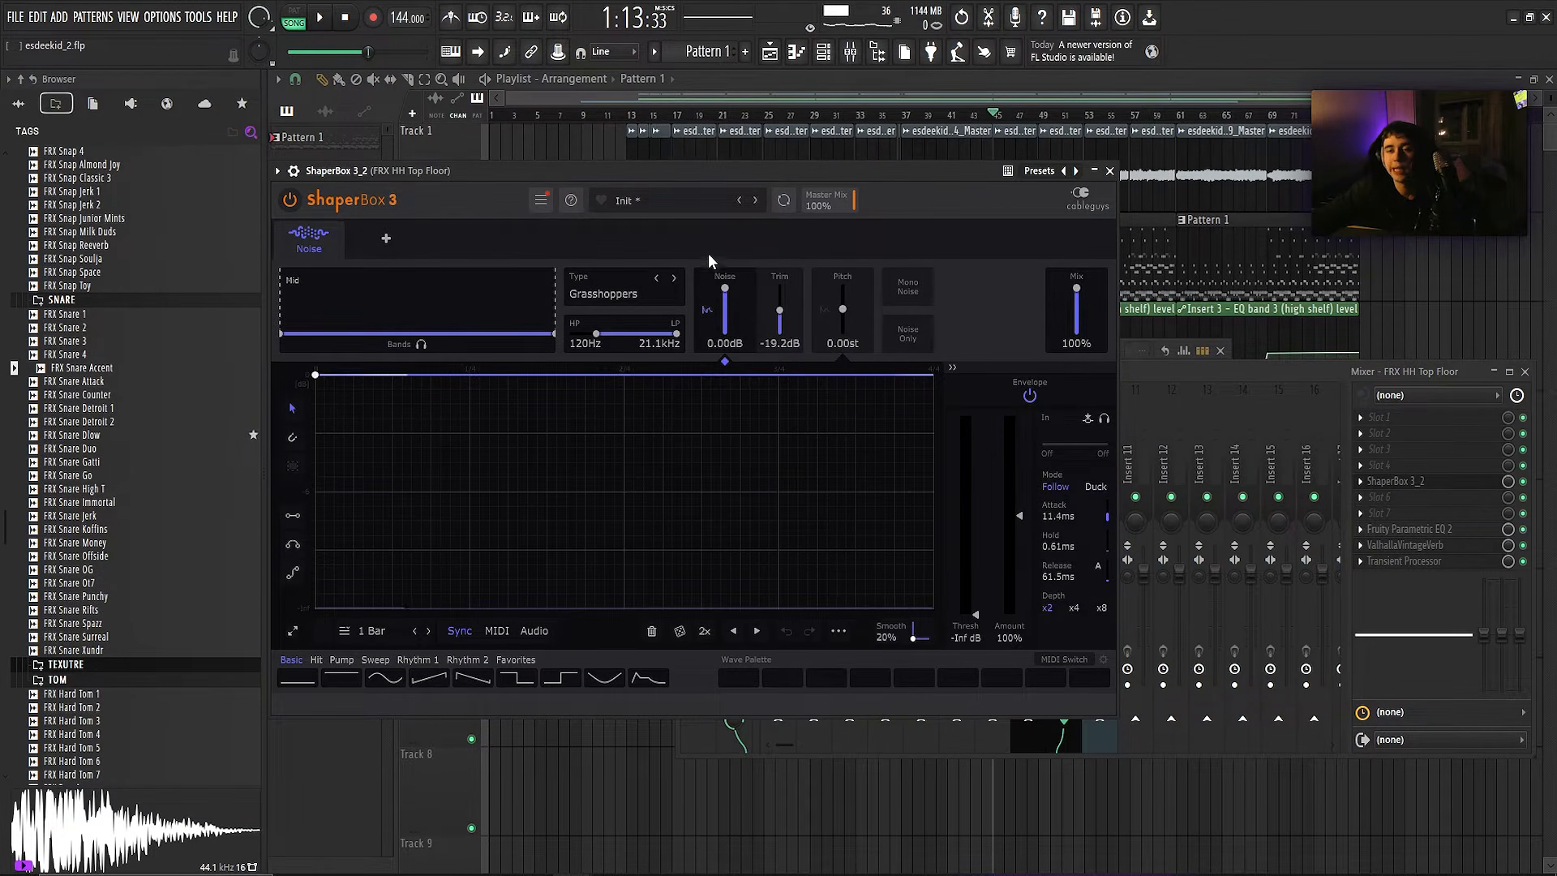
key(space)
key(space)
key(Escape)
- Solo the FRX HH Top Floor track and lower the Grasshoppers noise trim in ShaperBox 3_2 while playing the arrangement
right_click(1063, 497)
key(space)
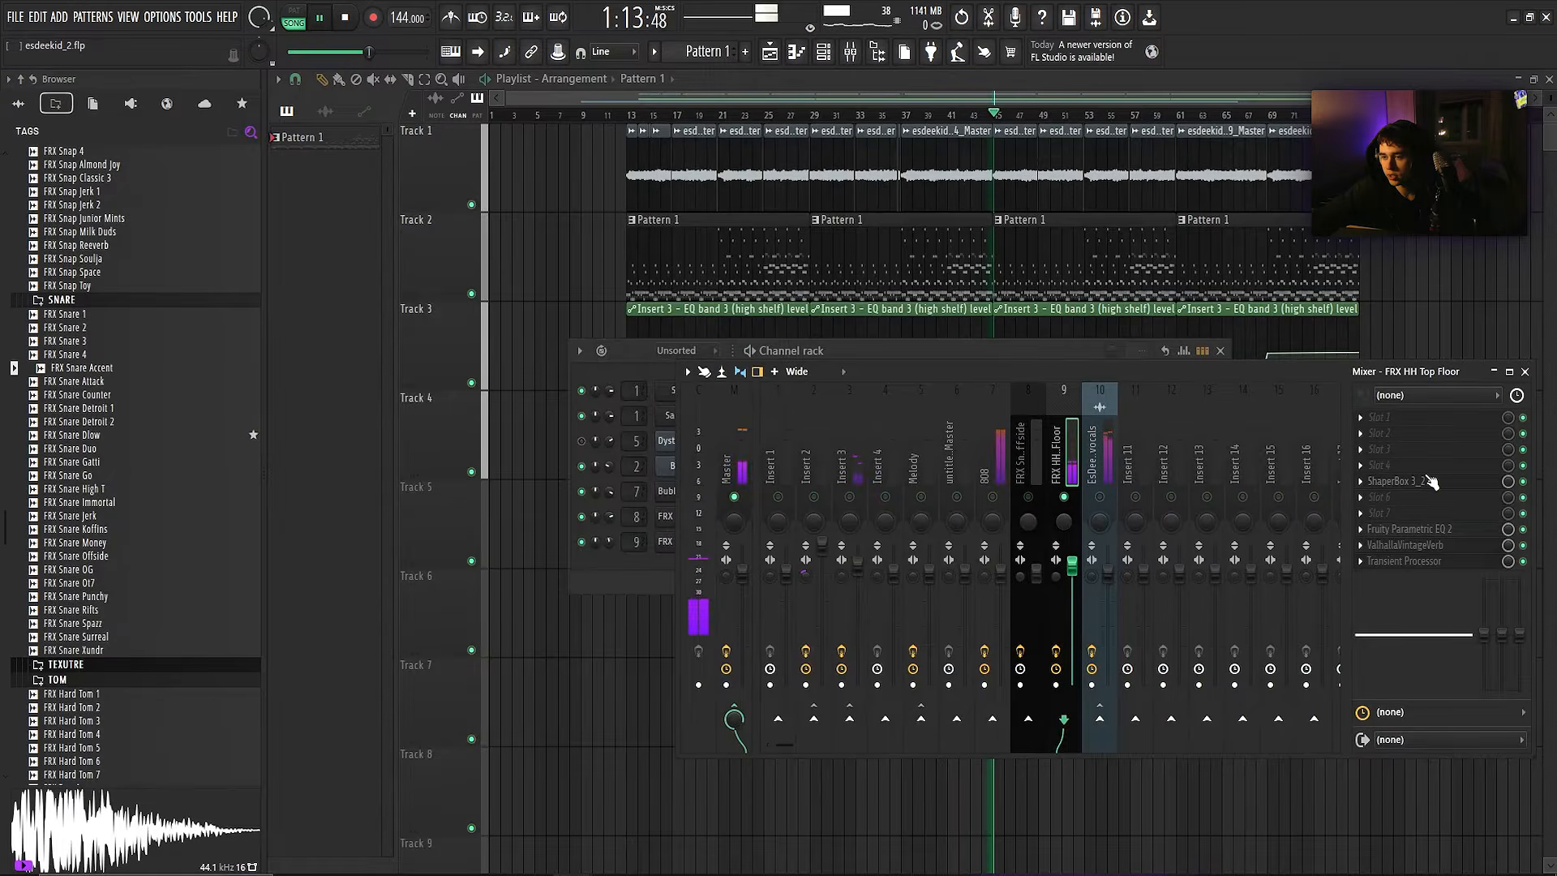
click(1430, 483)
click(955, 202)
key(Escape)
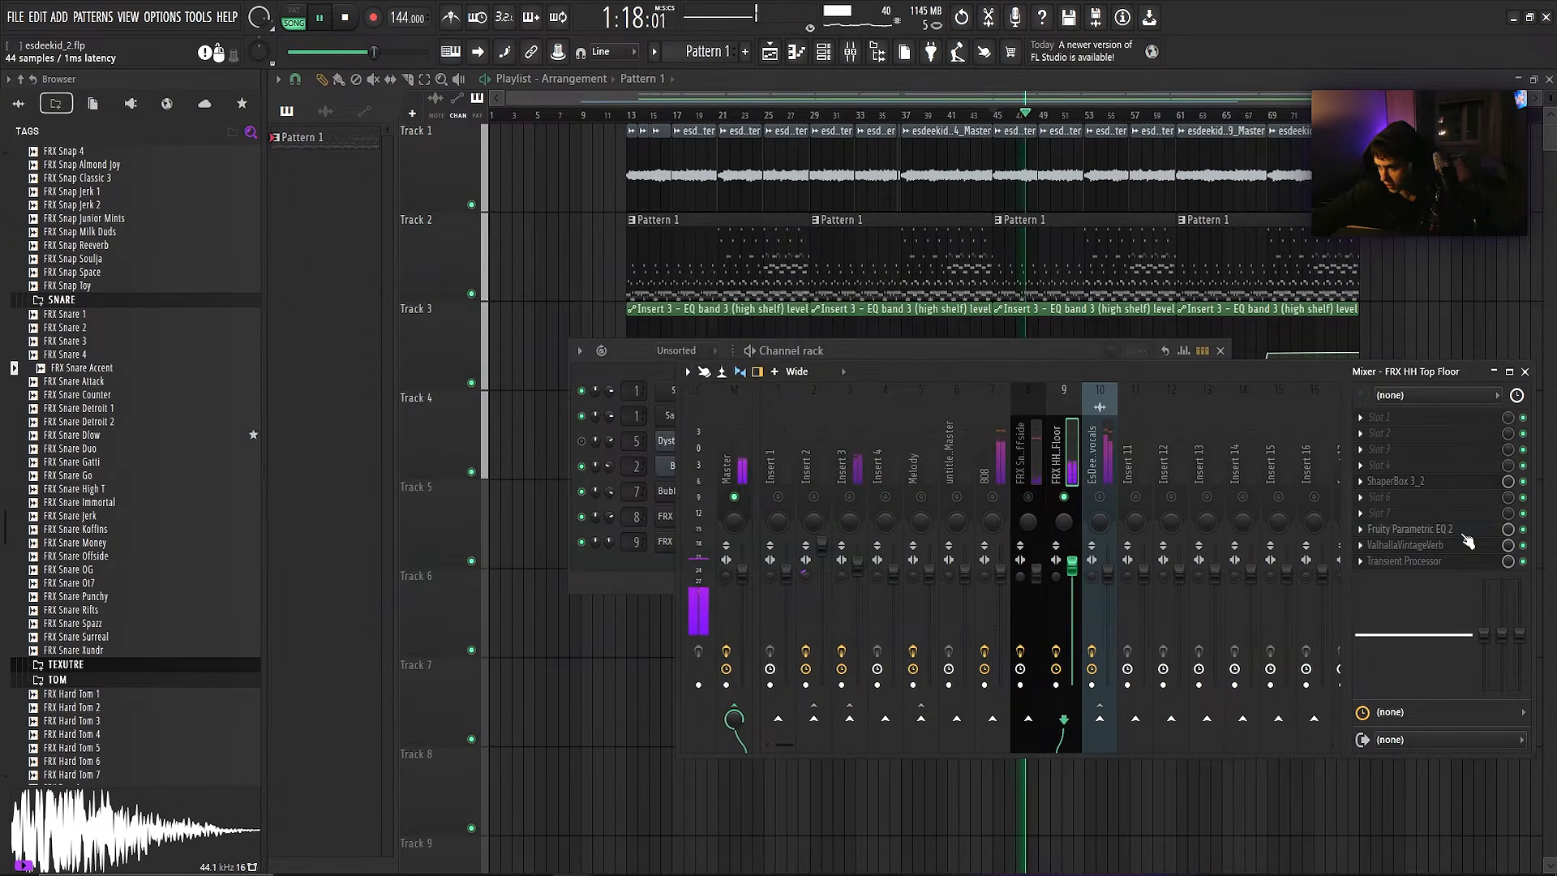
click(1461, 533)
key(space)
drag(566, 227, 601, 227)
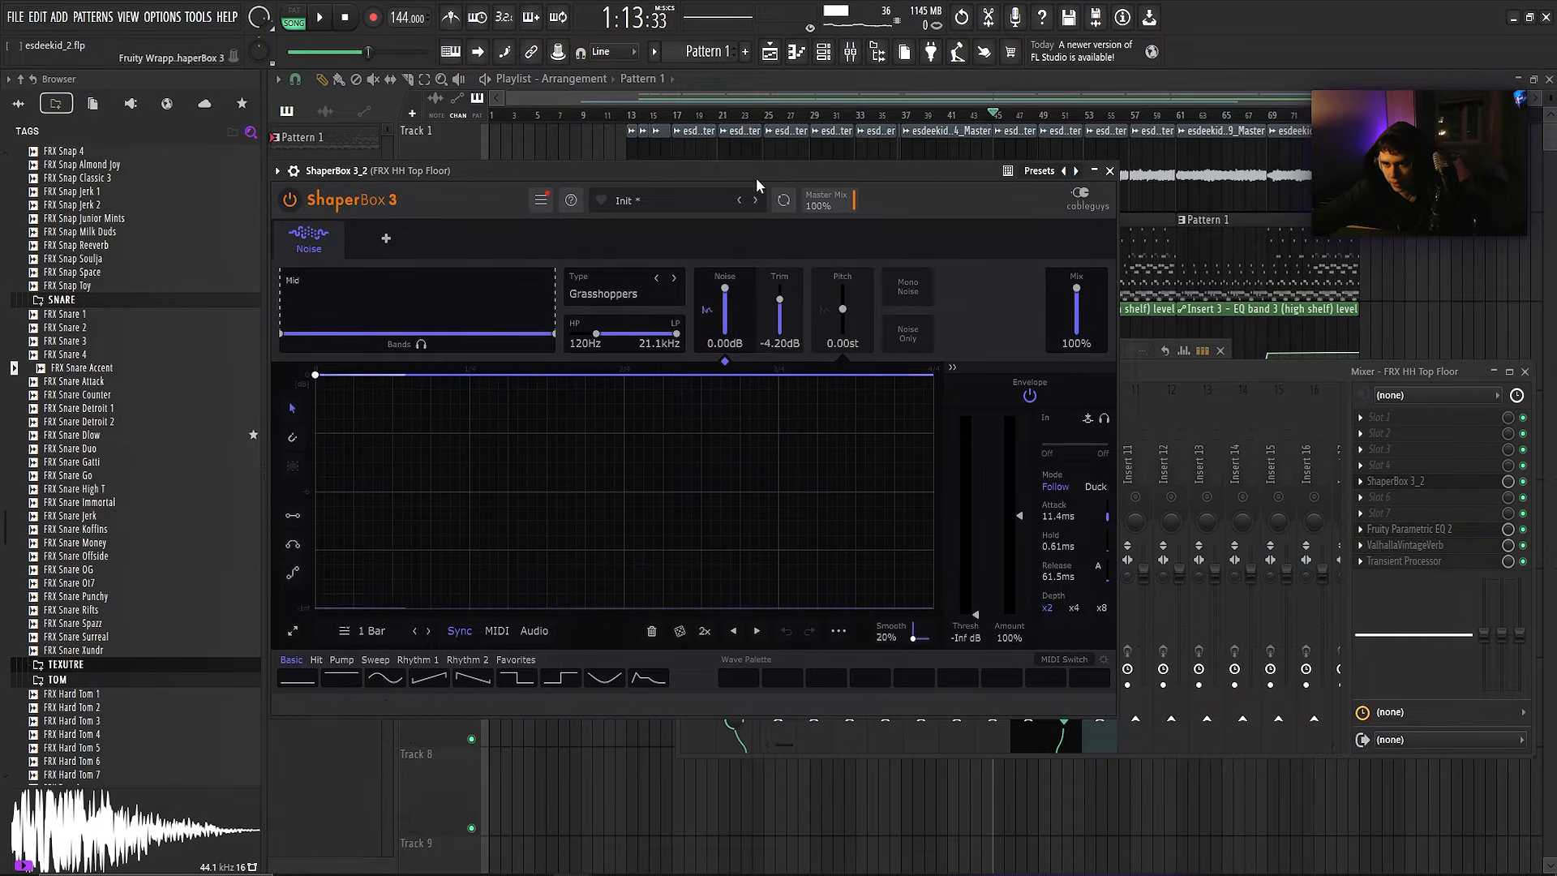
key(space)
drag(780, 300, 782, 303)
drag(781, 303, 785, 308)
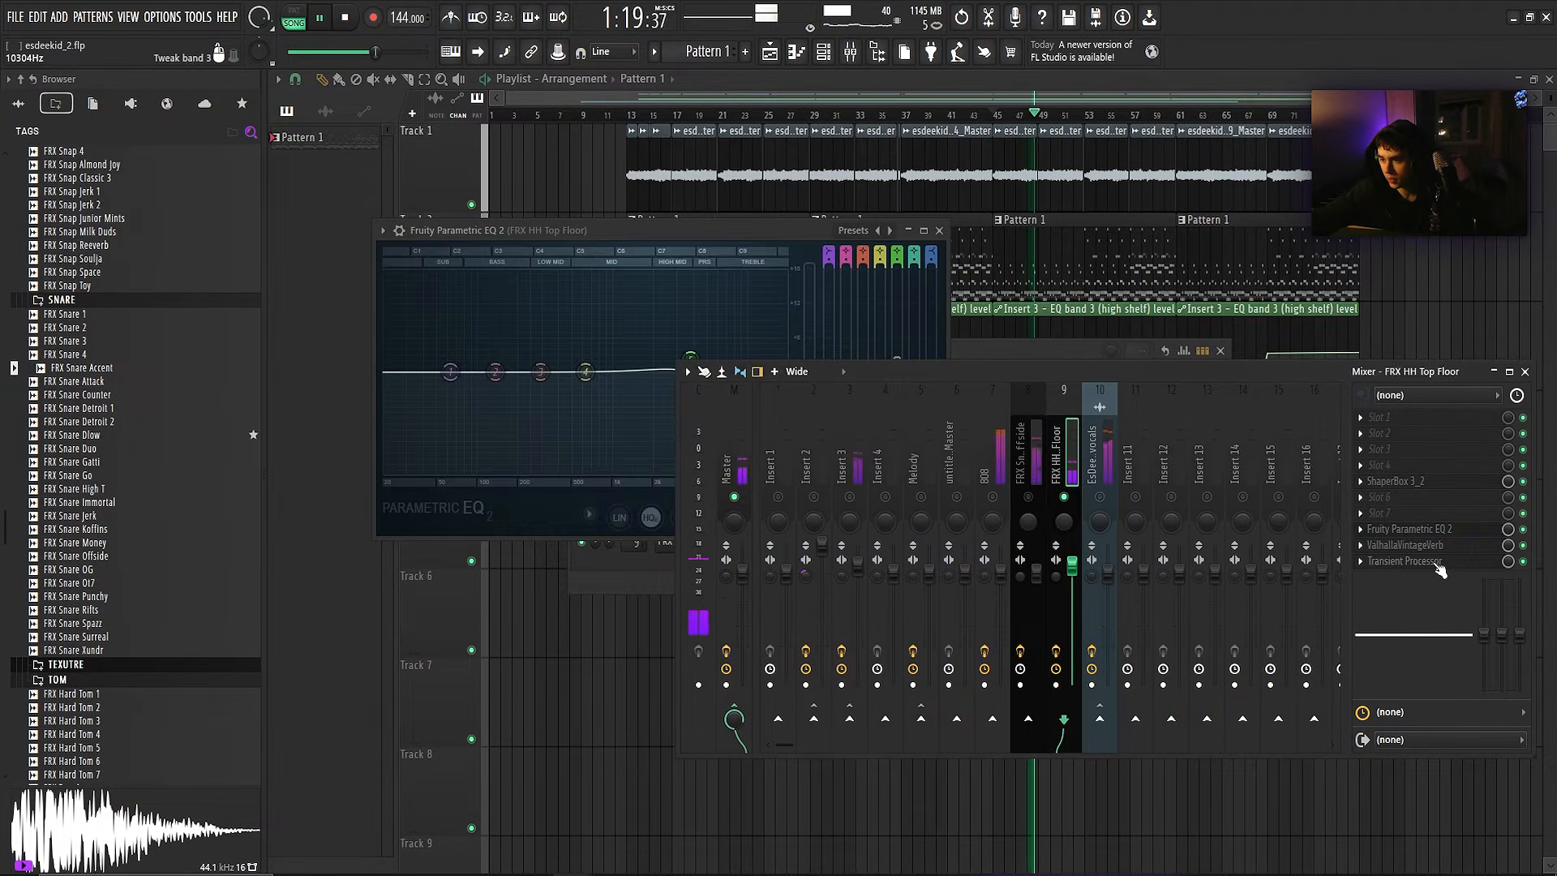
- Examine the Transient Processor on the FRX HH Top Floor track during playback and close it
click(1427, 561)
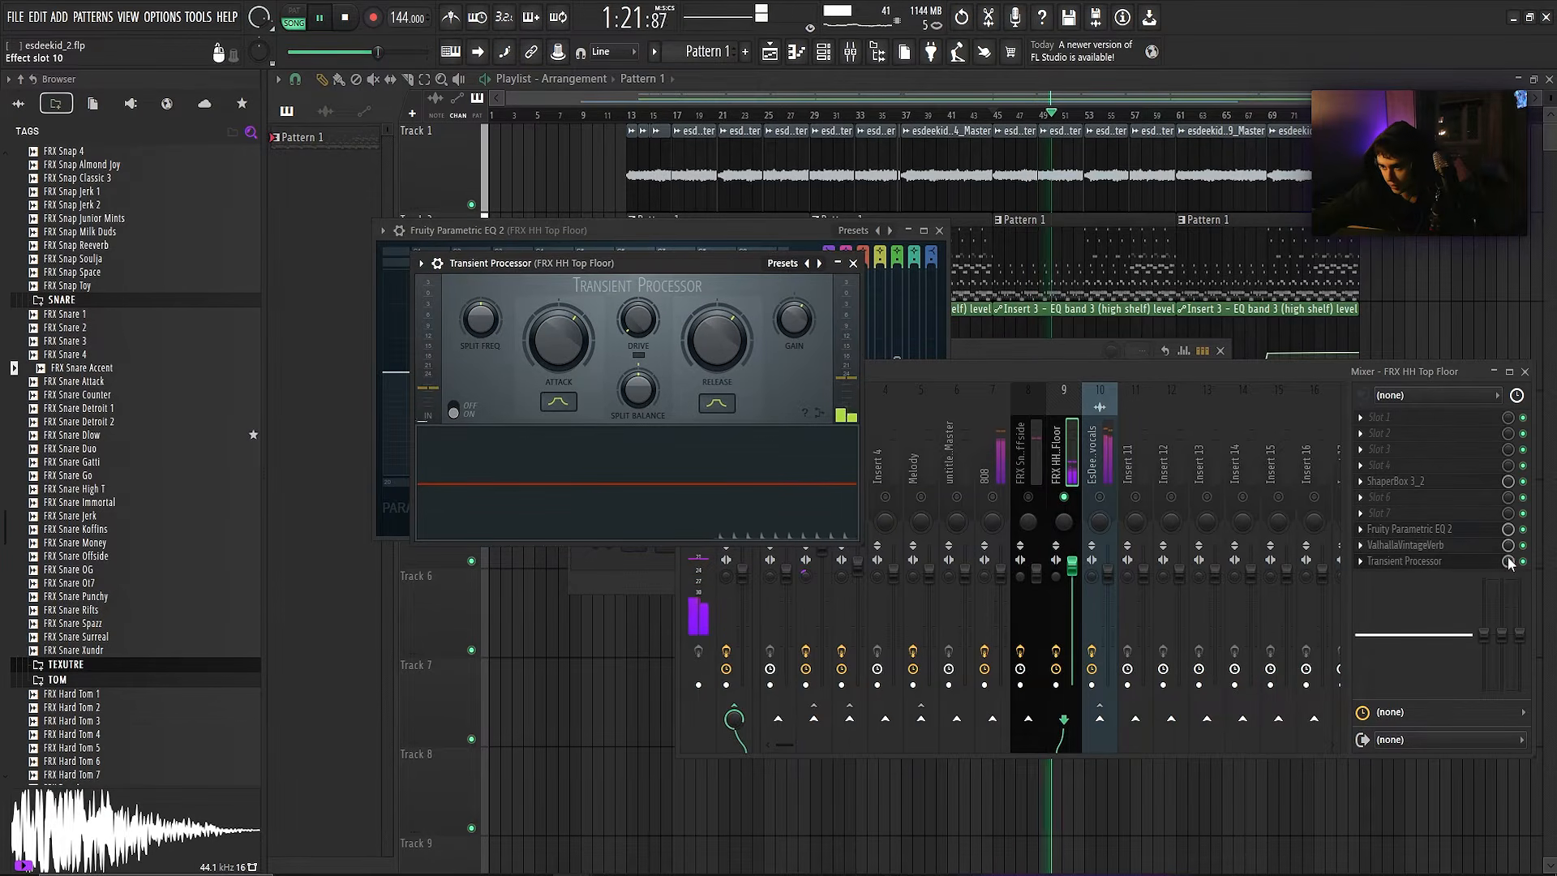
click(1510, 561)
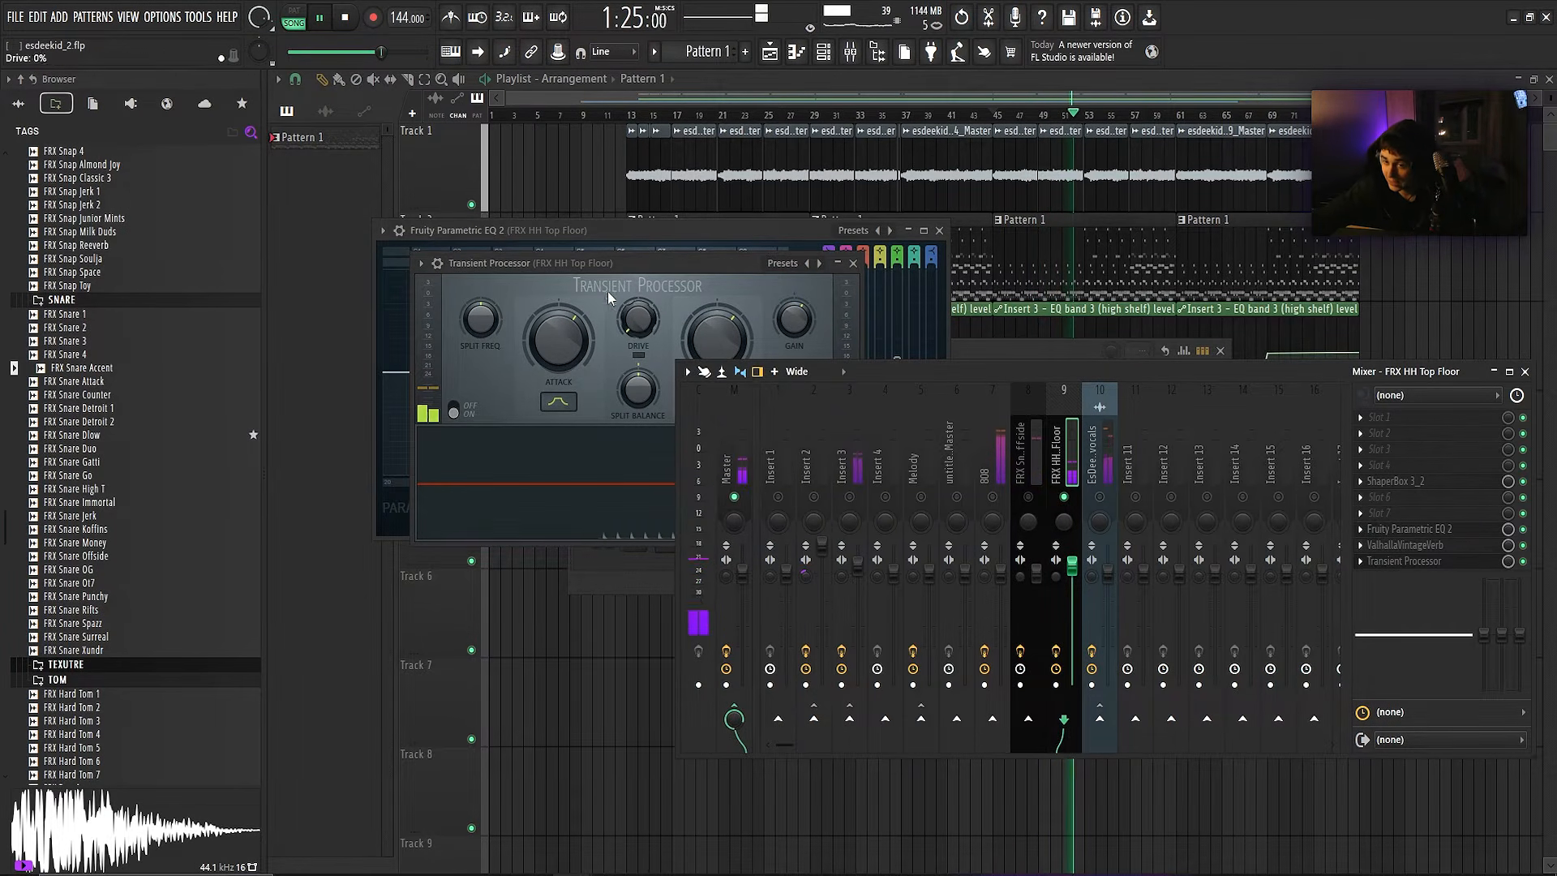
drag(608, 296, 685, 315)
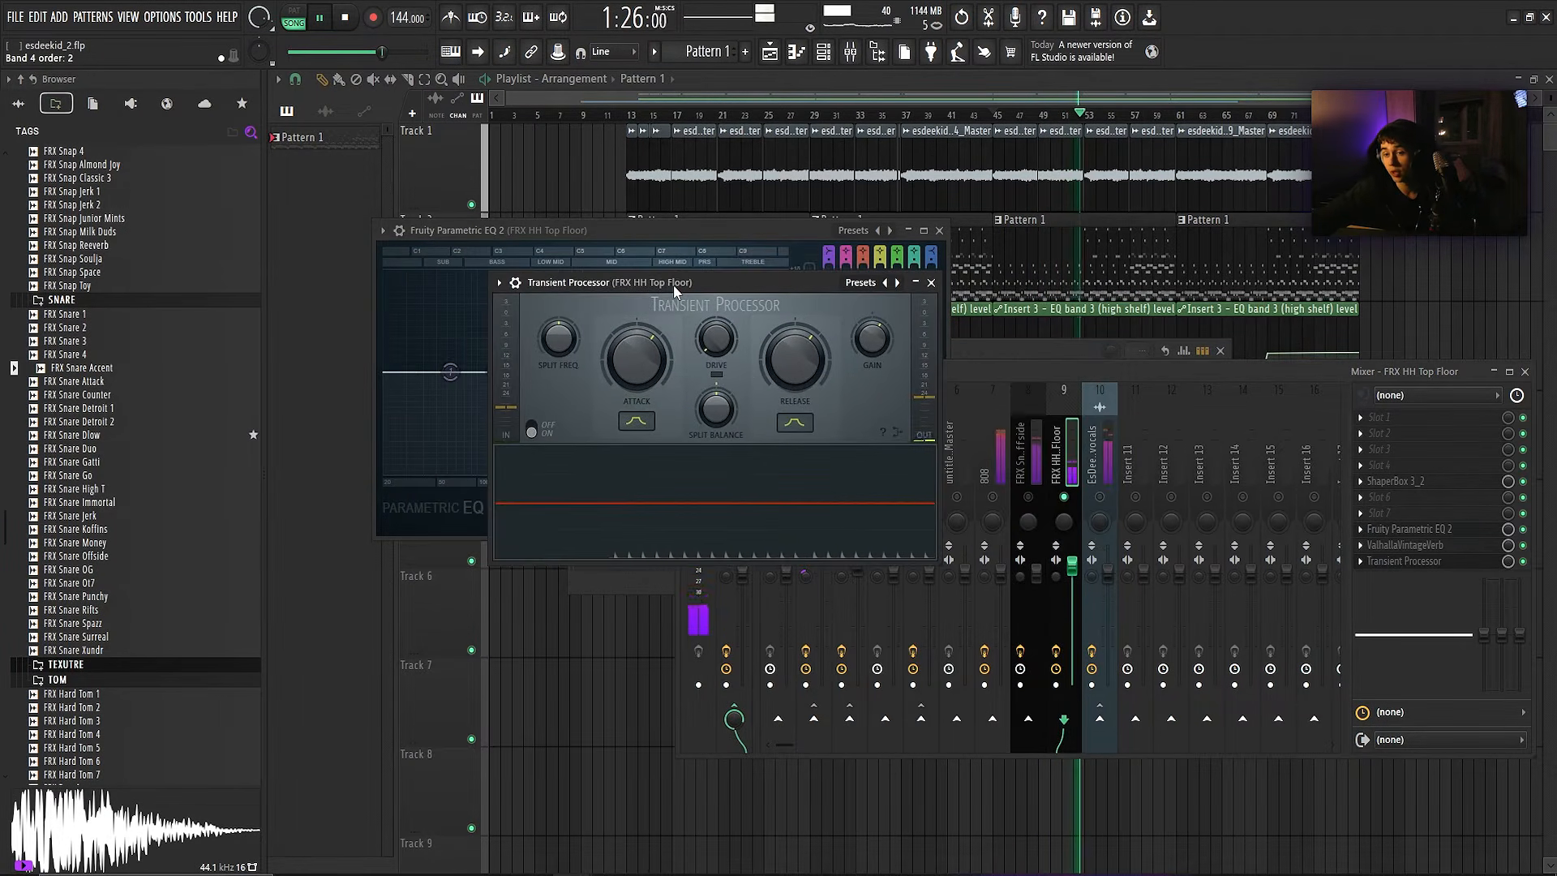
click(931, 283)
- Unmute the FRX Snare Offside track alongside the hi-hat and audition its Transient Processor on and bypassed
click(1028, 496)
key(space)
key(space)
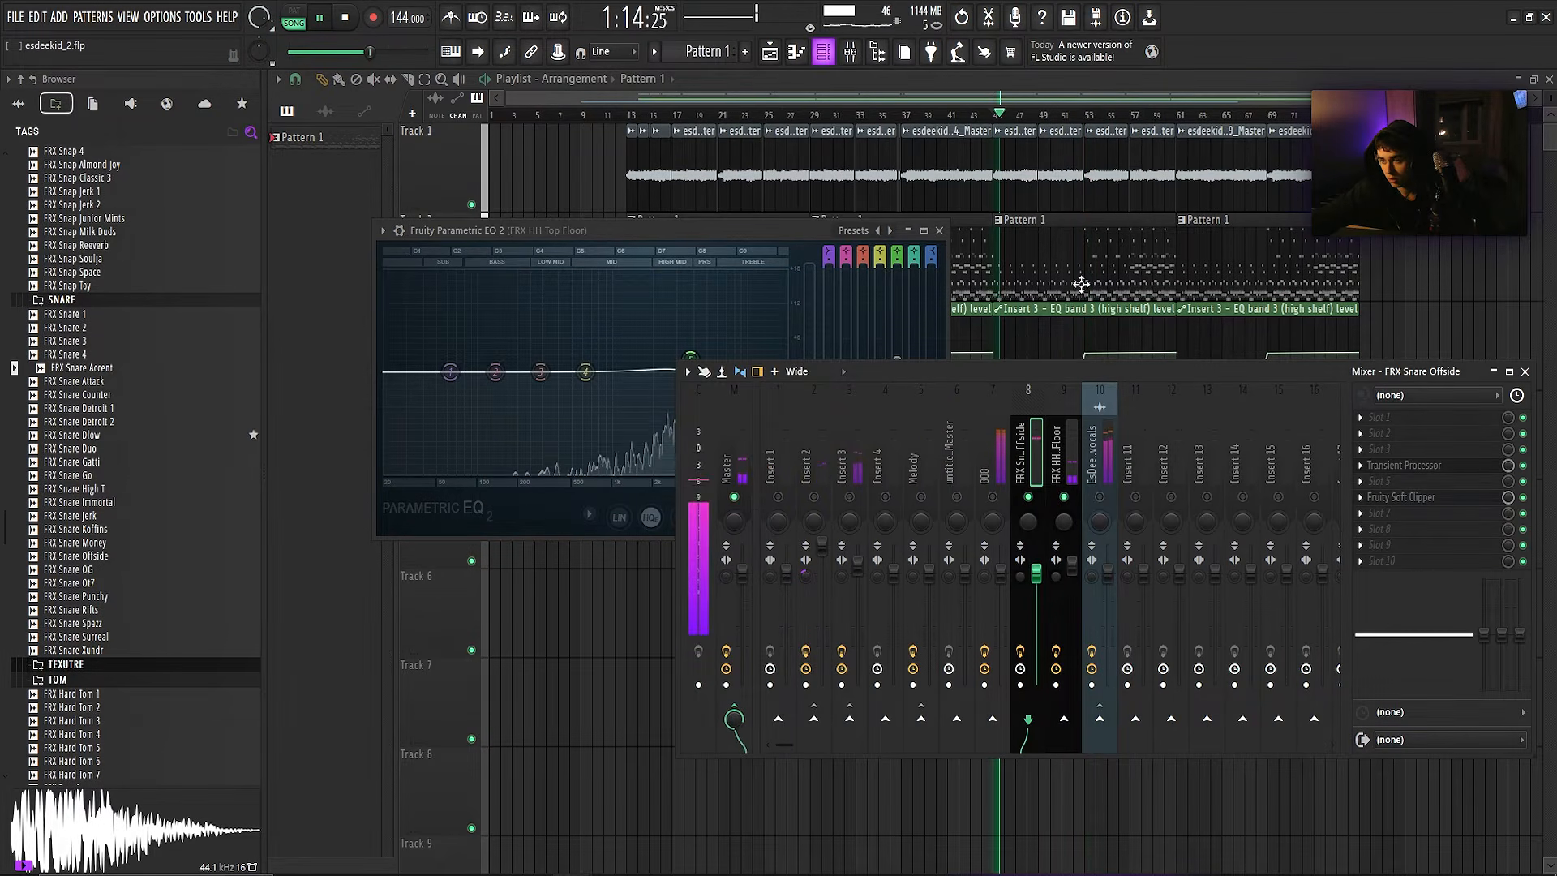
click(1403, 465)
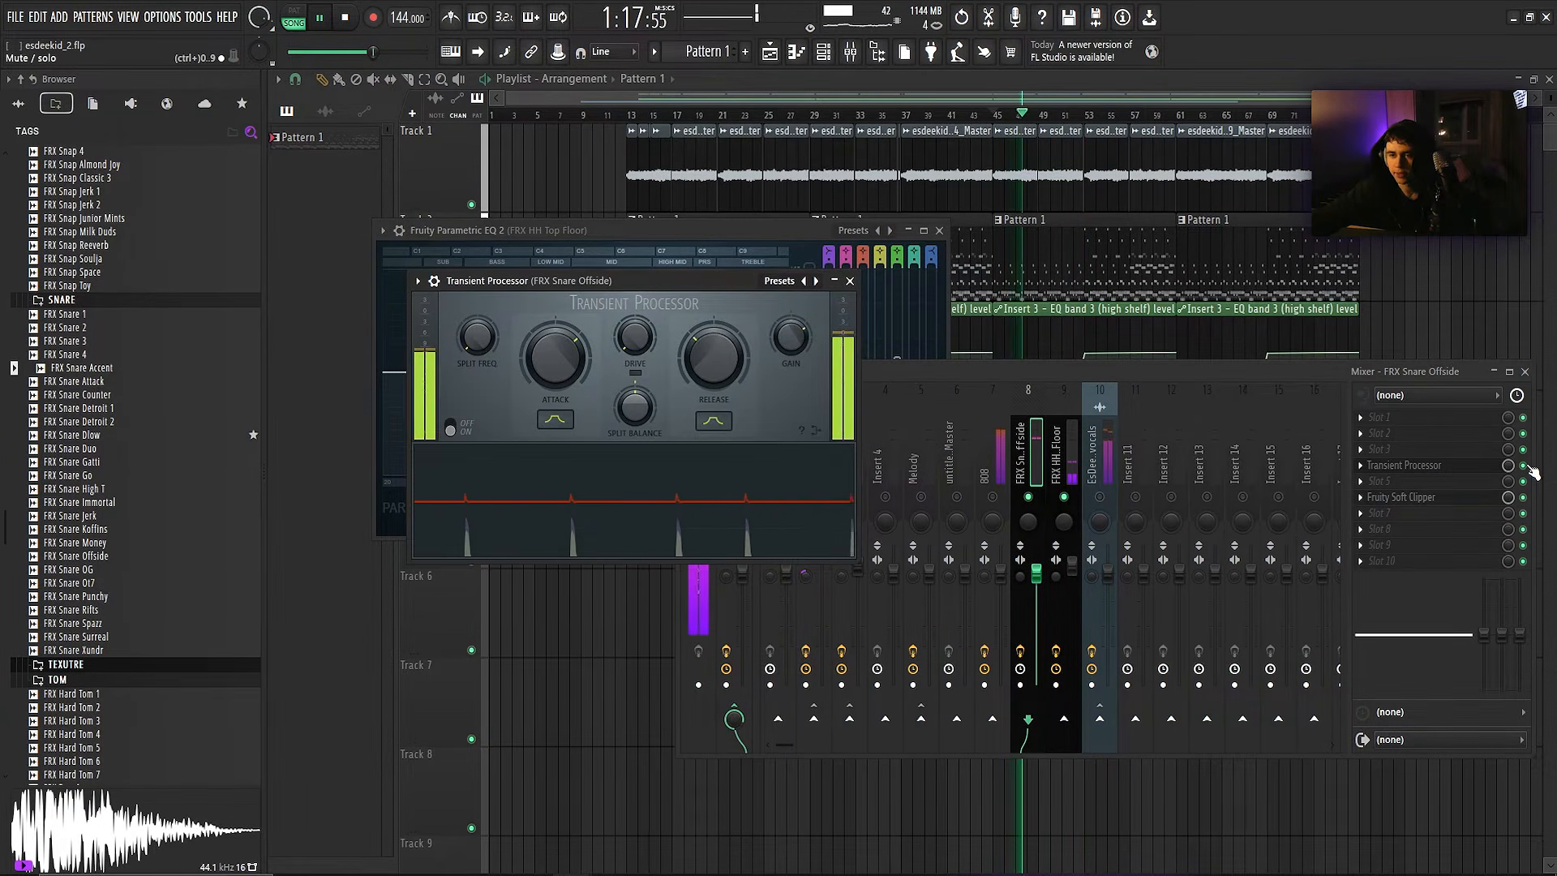
click(1523, 465)
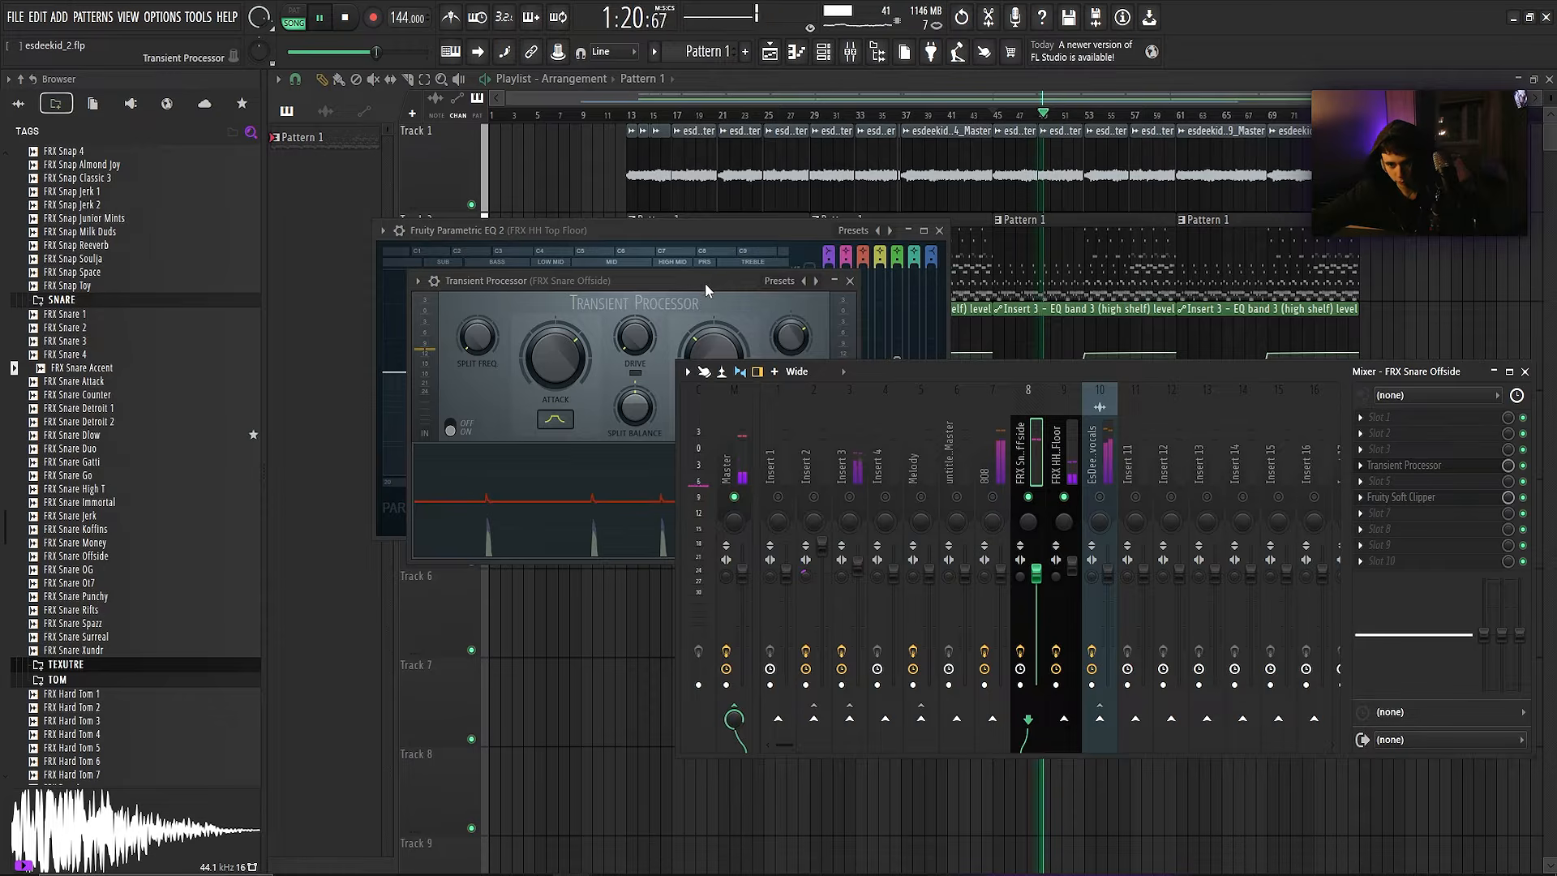
click(702, 282)
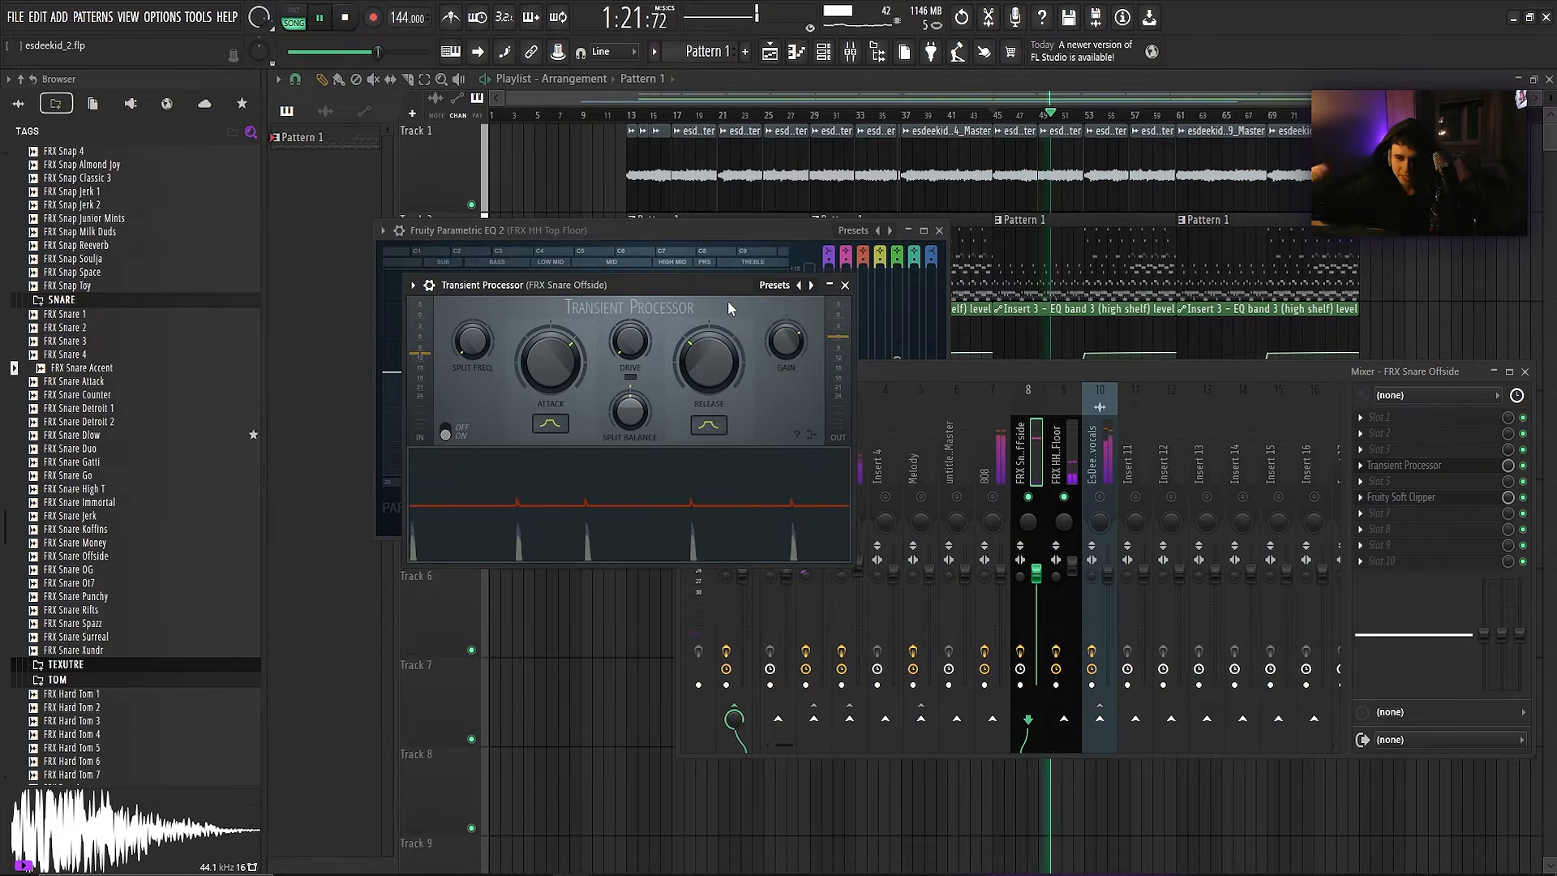
- Unmute the EsDeeKid vocals track alongside the snare and hi-hat, listen to them together, and stop playback
click(1107, 502)
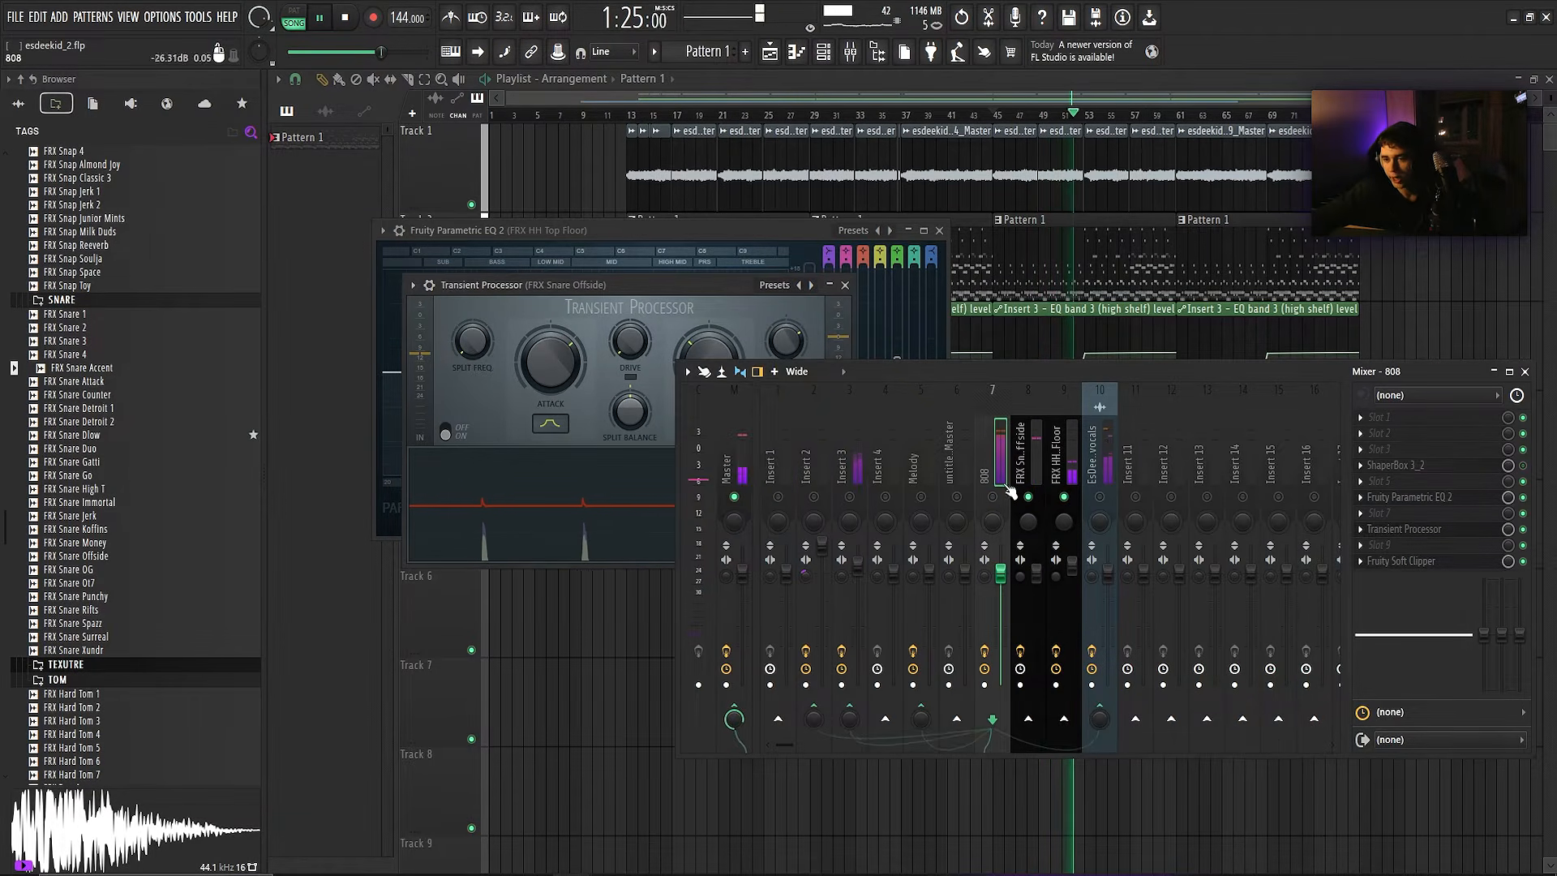
click(1101, 497)
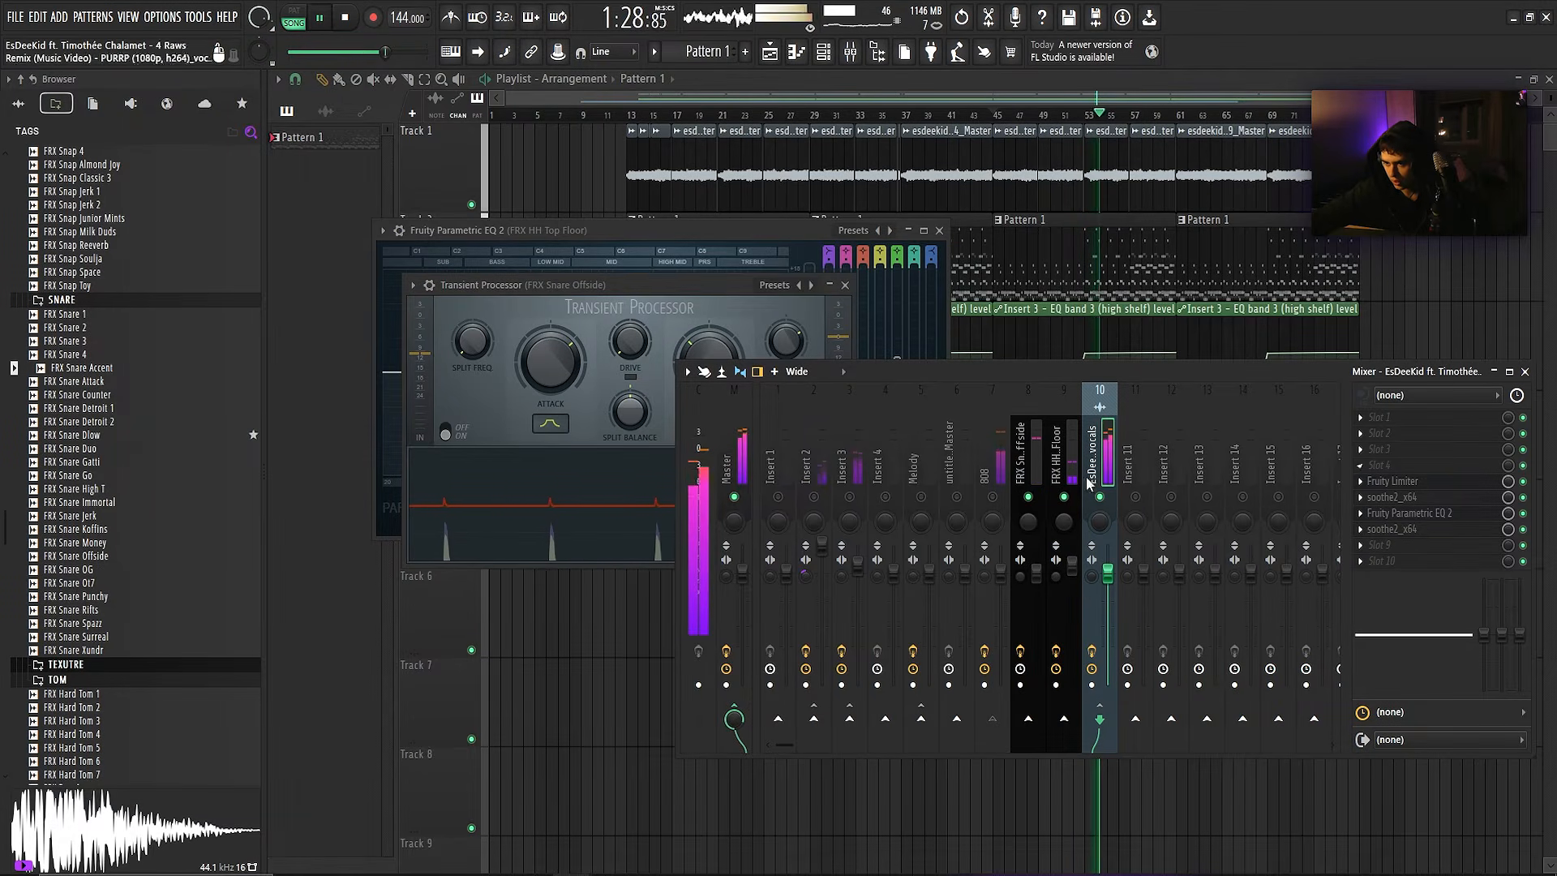
key(space)
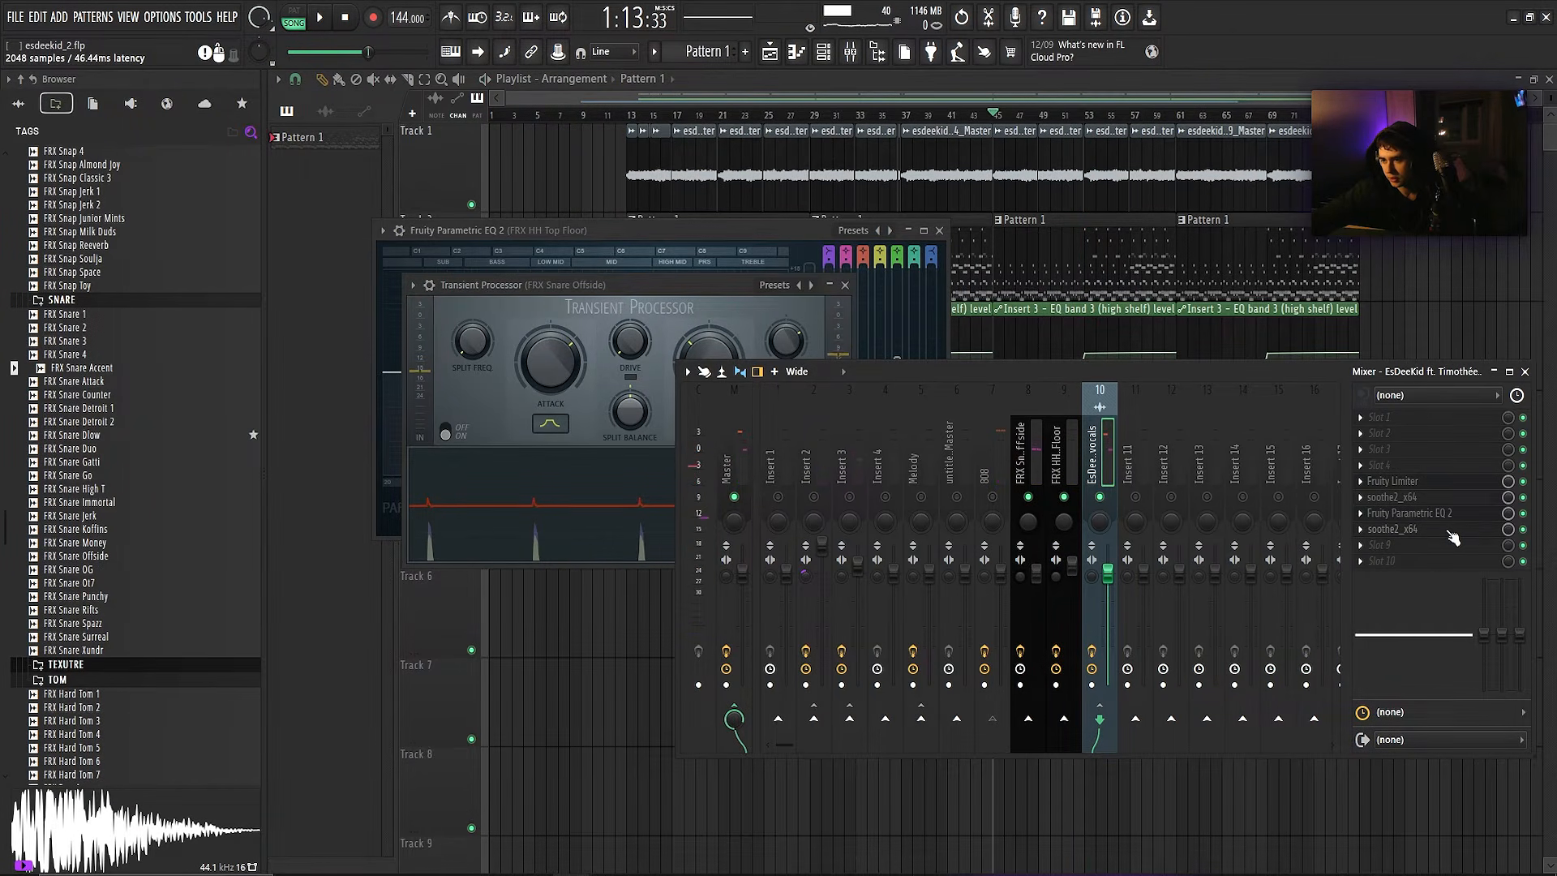
- Examine the settings of both soothe2_x64 instances on the vocals track while starting and stopping playback
click(1404, 498)
click(1403, 498)
key(space)
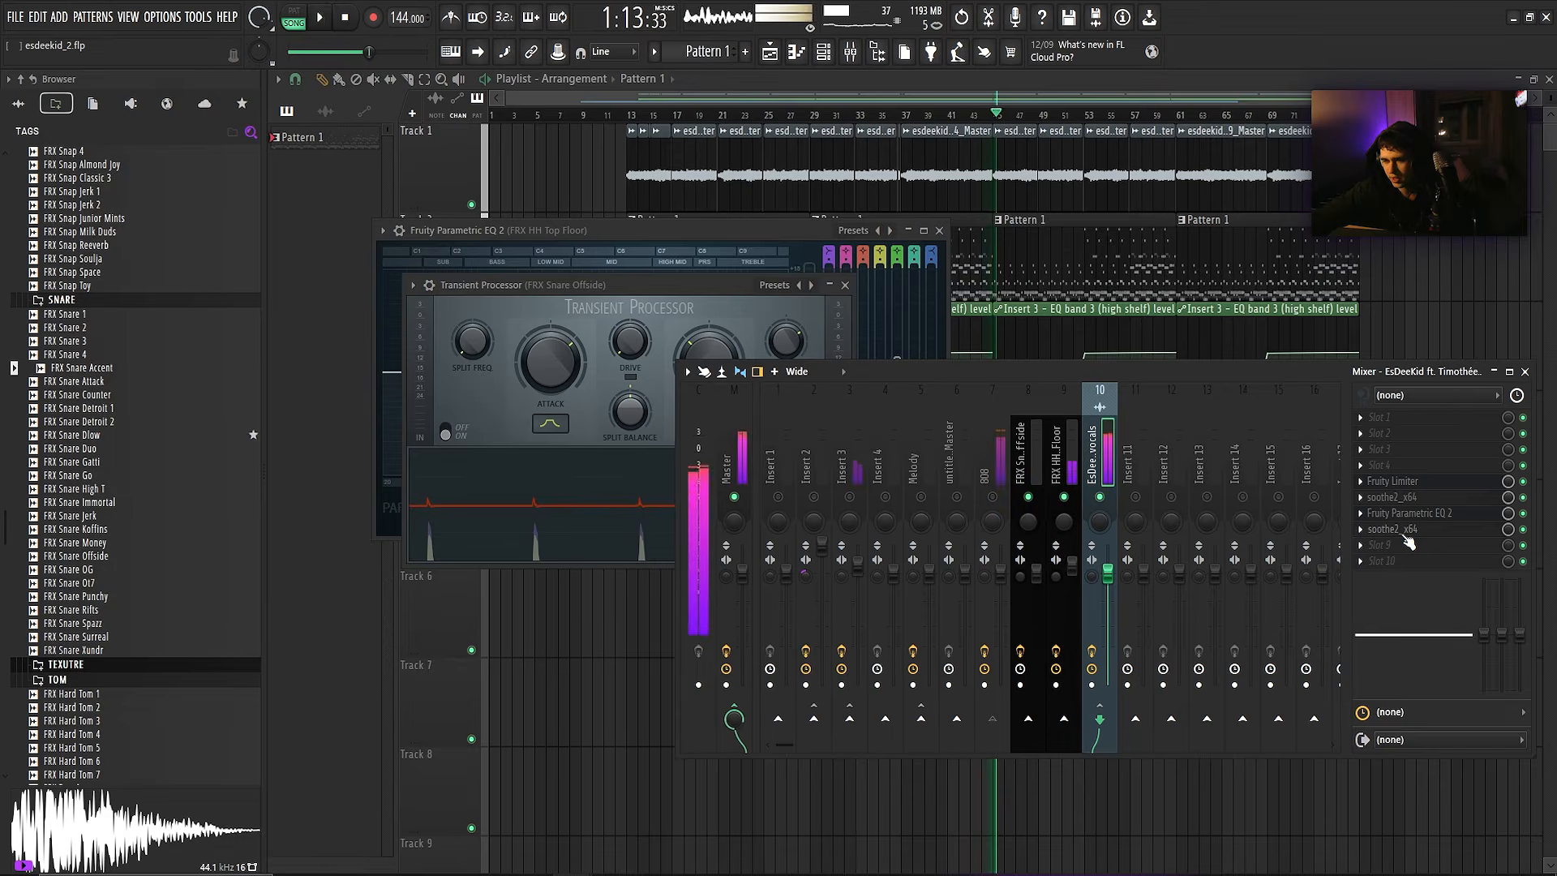
key(space)
click(1405, 535)
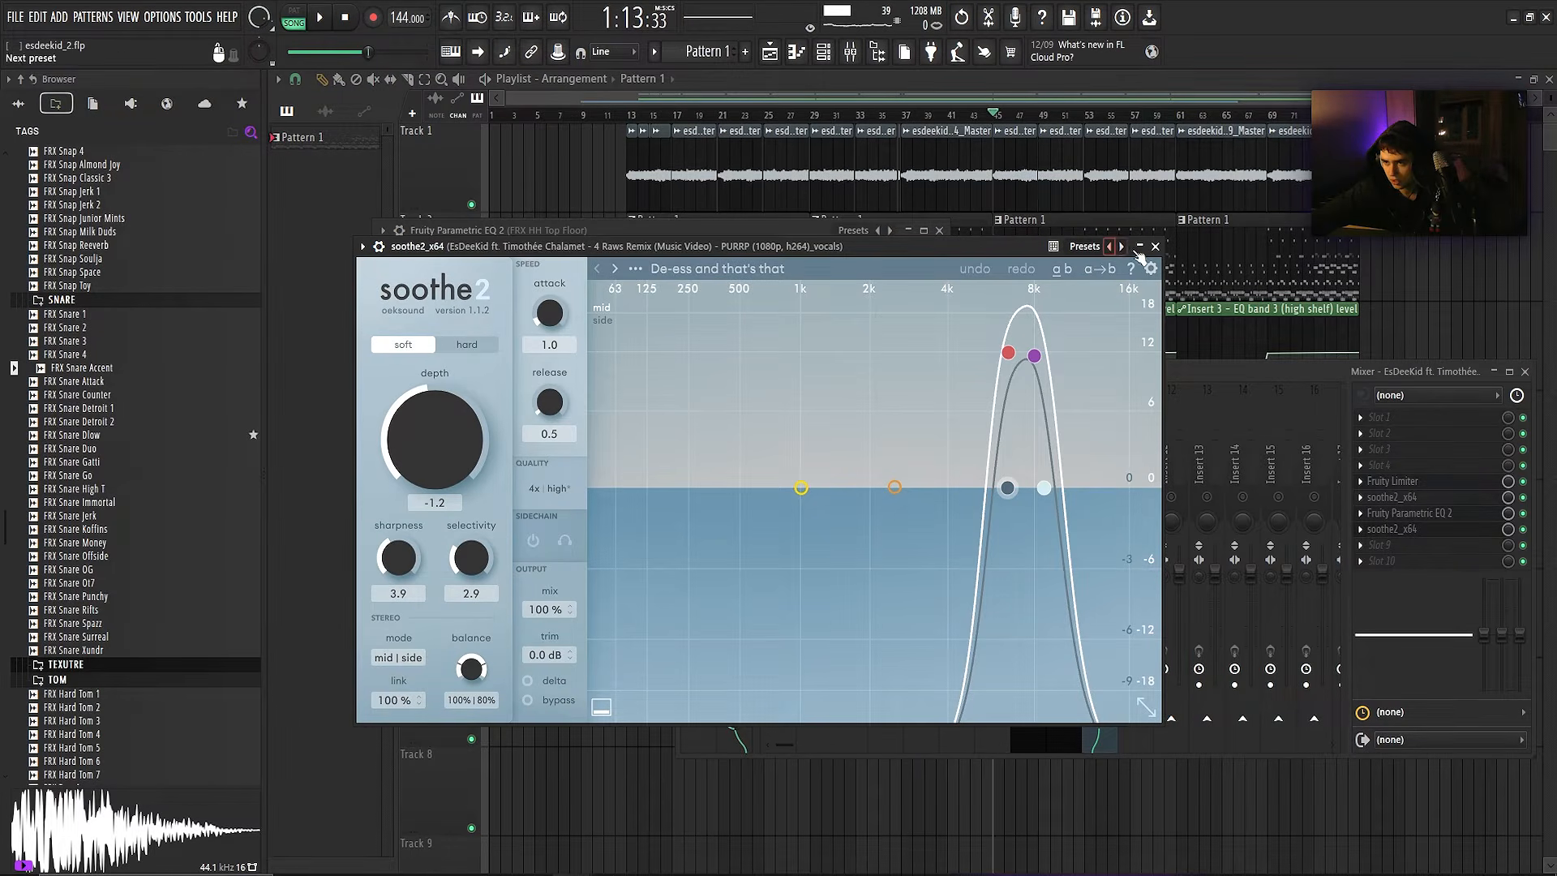
click(1155, 246)
click(1403, 498)
key(space)
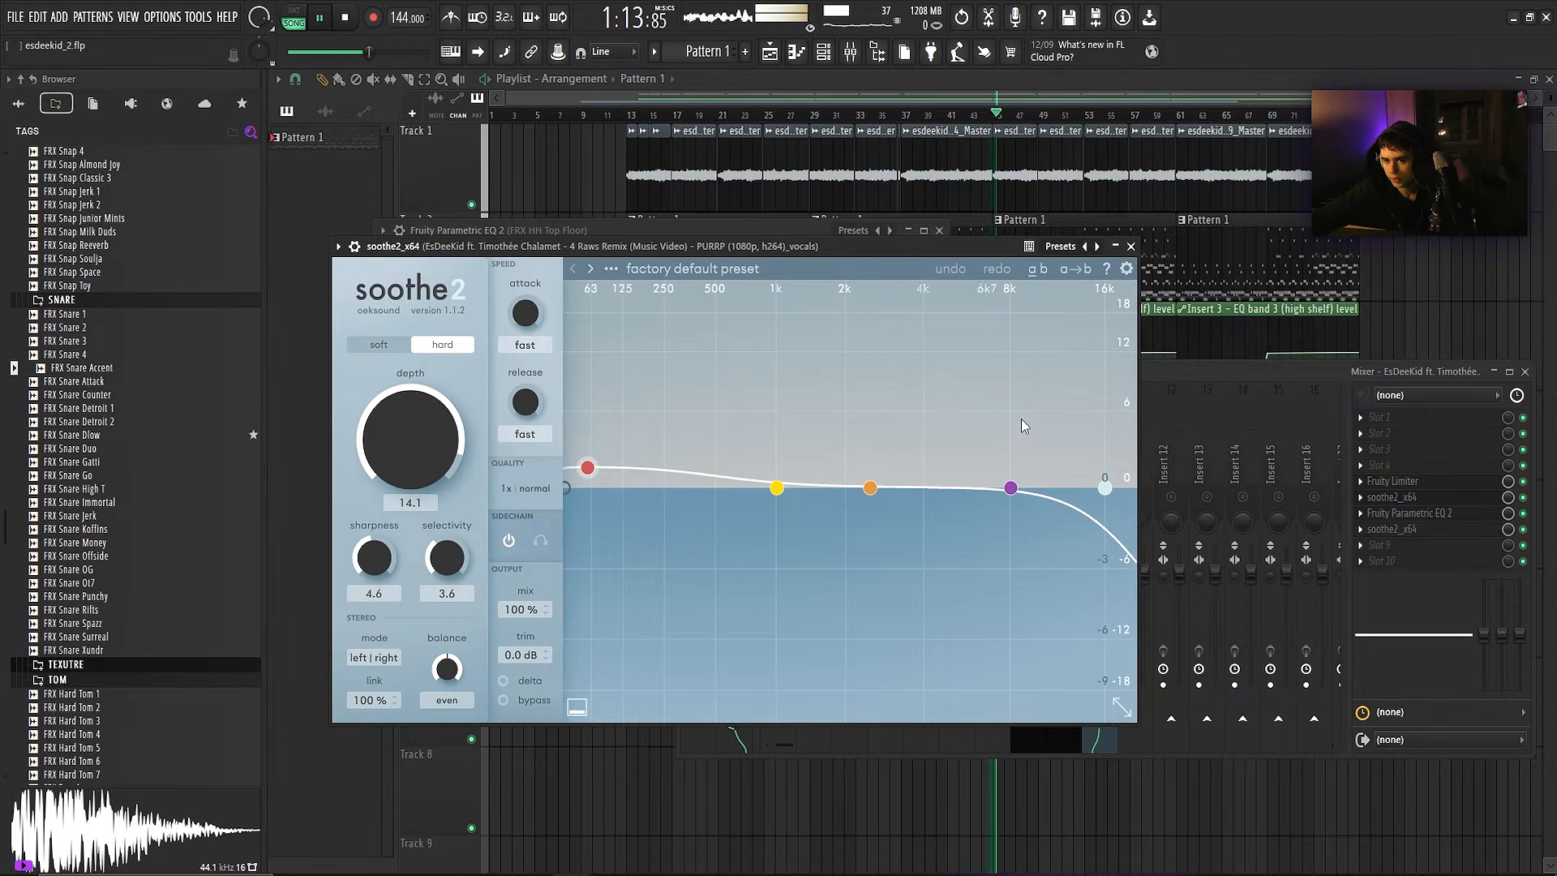
key(space)
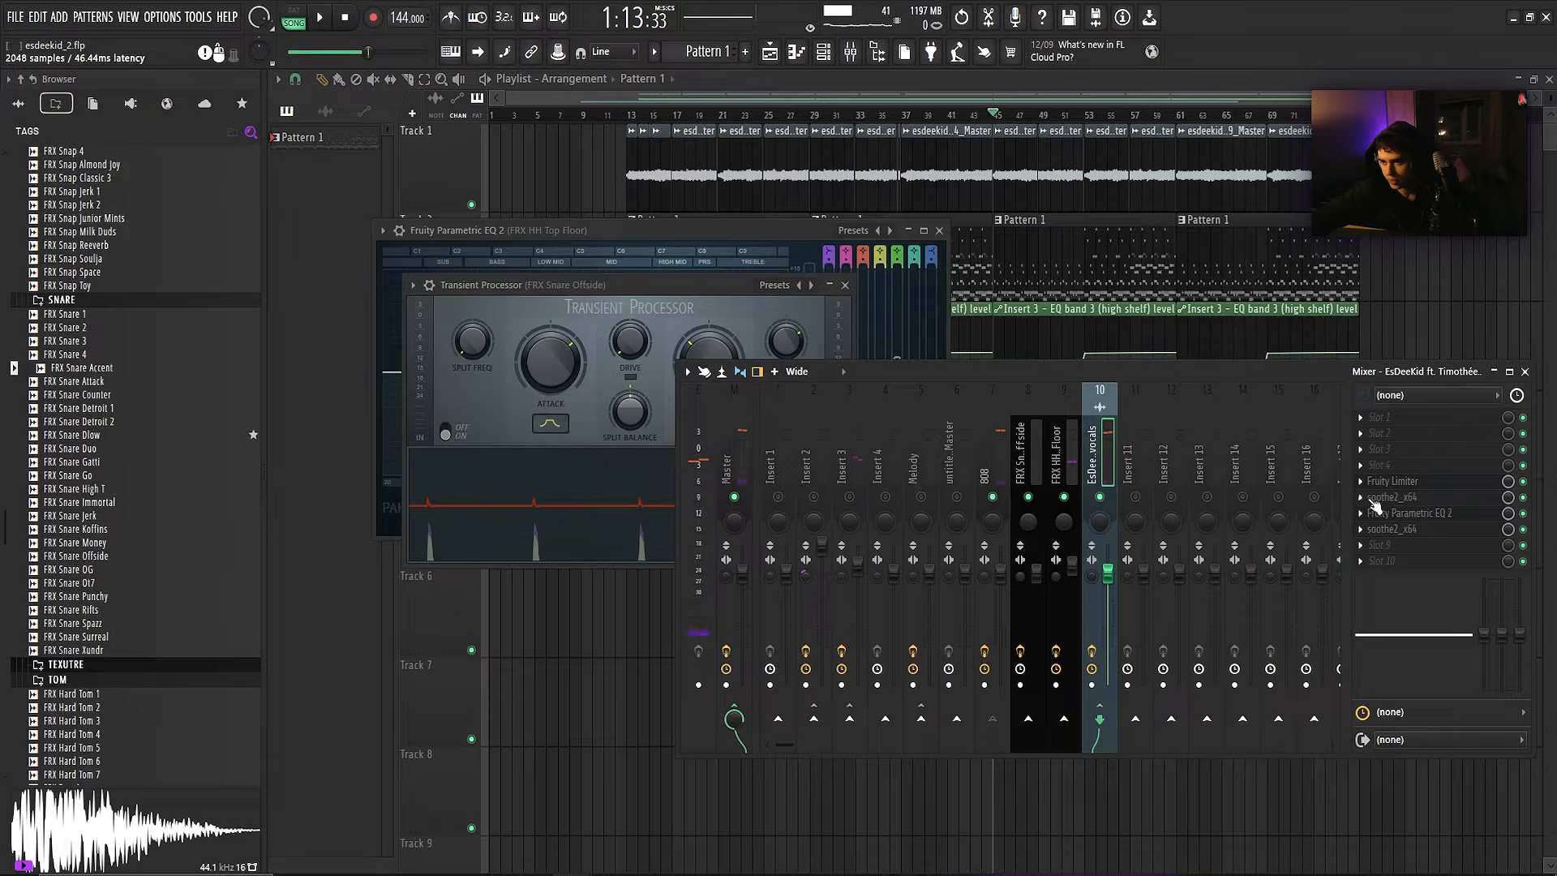
- Examine the vocals track's Fruity Limiter in COMP mode and compare the sound with the effect on and bypassed
key(space)
click(1376, 497)
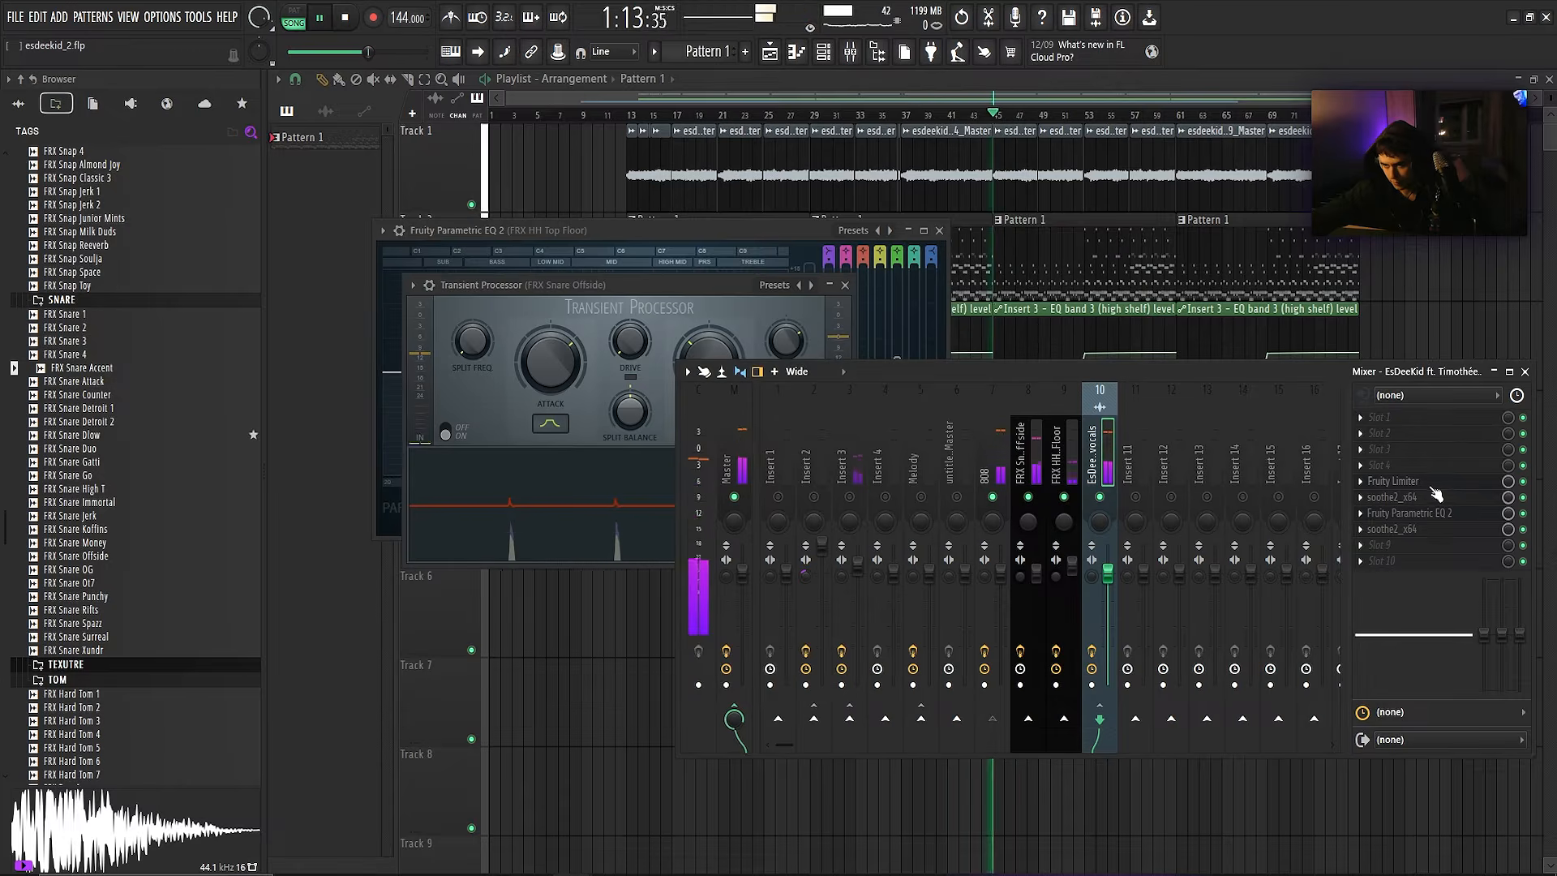
click(1392, 481)
key(space)
drag(542, 210, 535, 224)
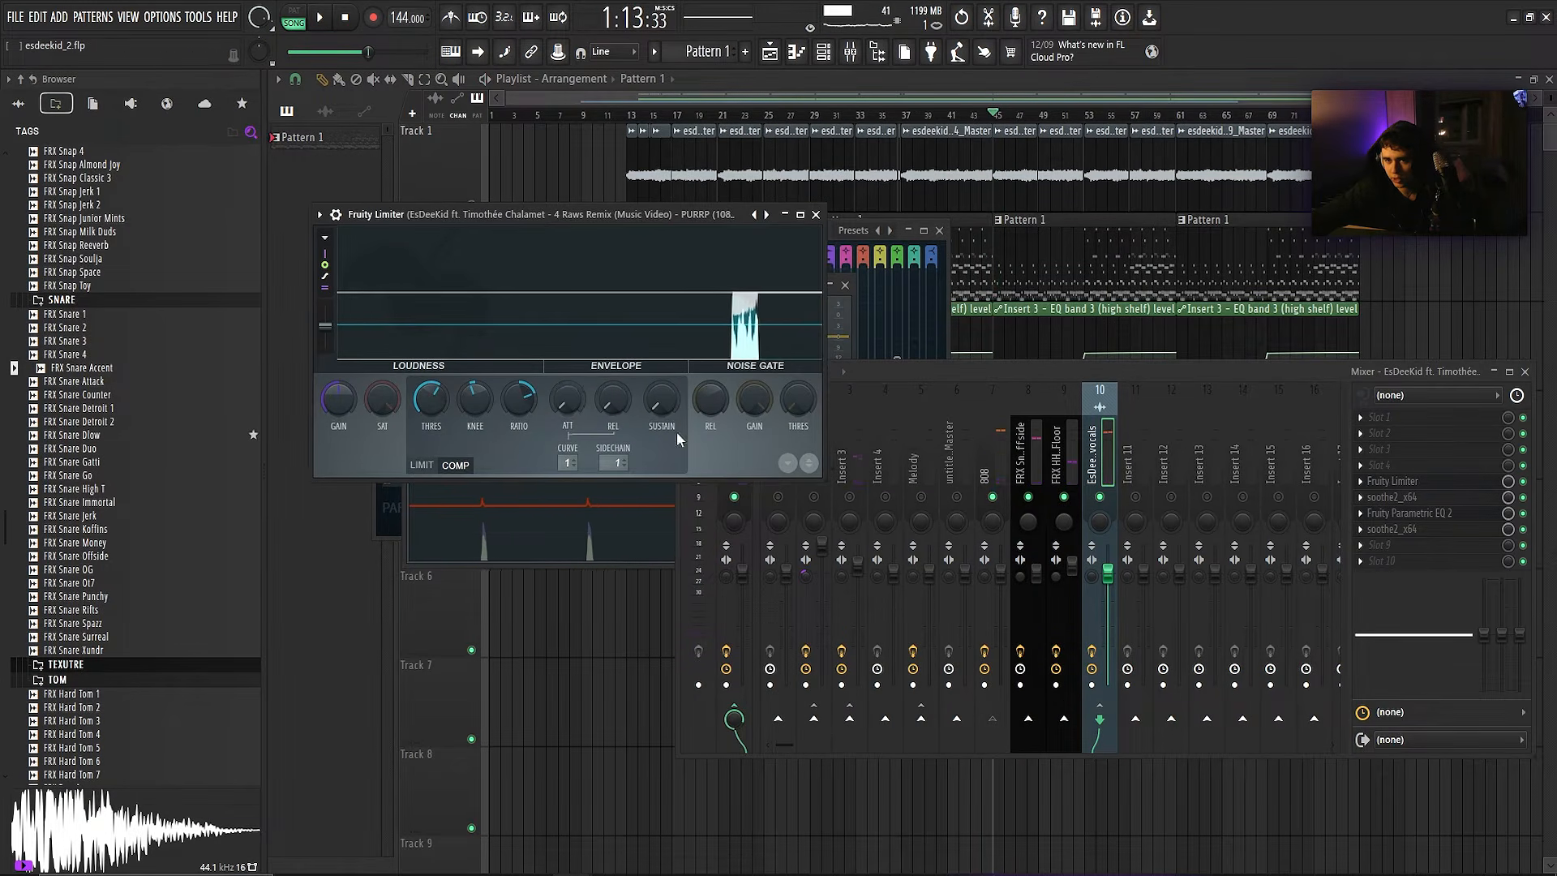
key(space)
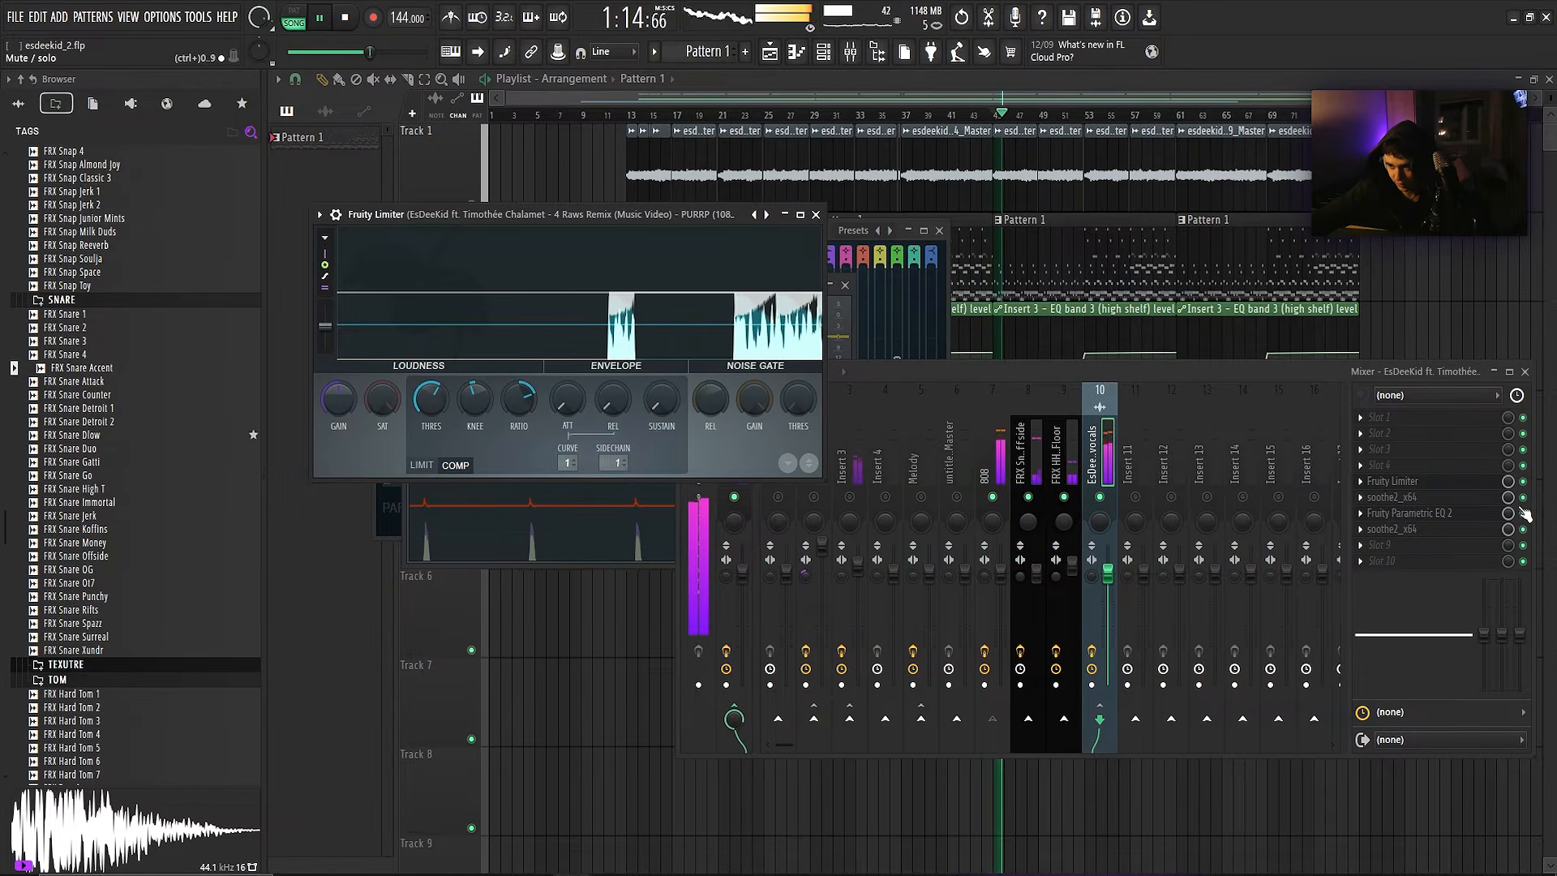
click(1522, 481)
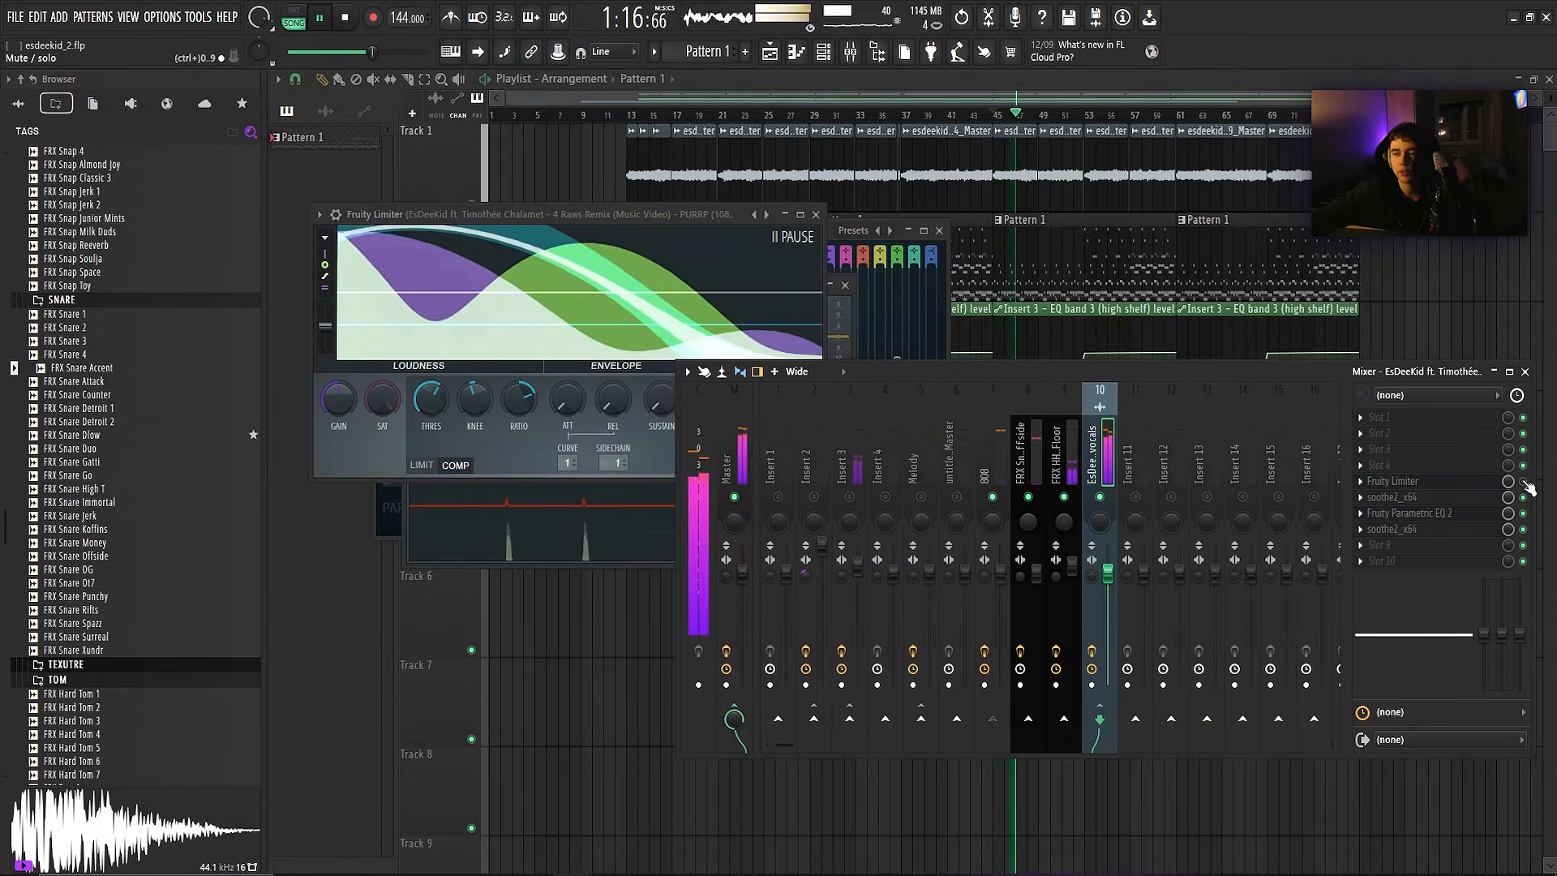
- Lower bands 6 and 7 in the vocals' Fruity Parametric EQ 2, bringing band 6 to about 0.8 dB
click(1415, 513)
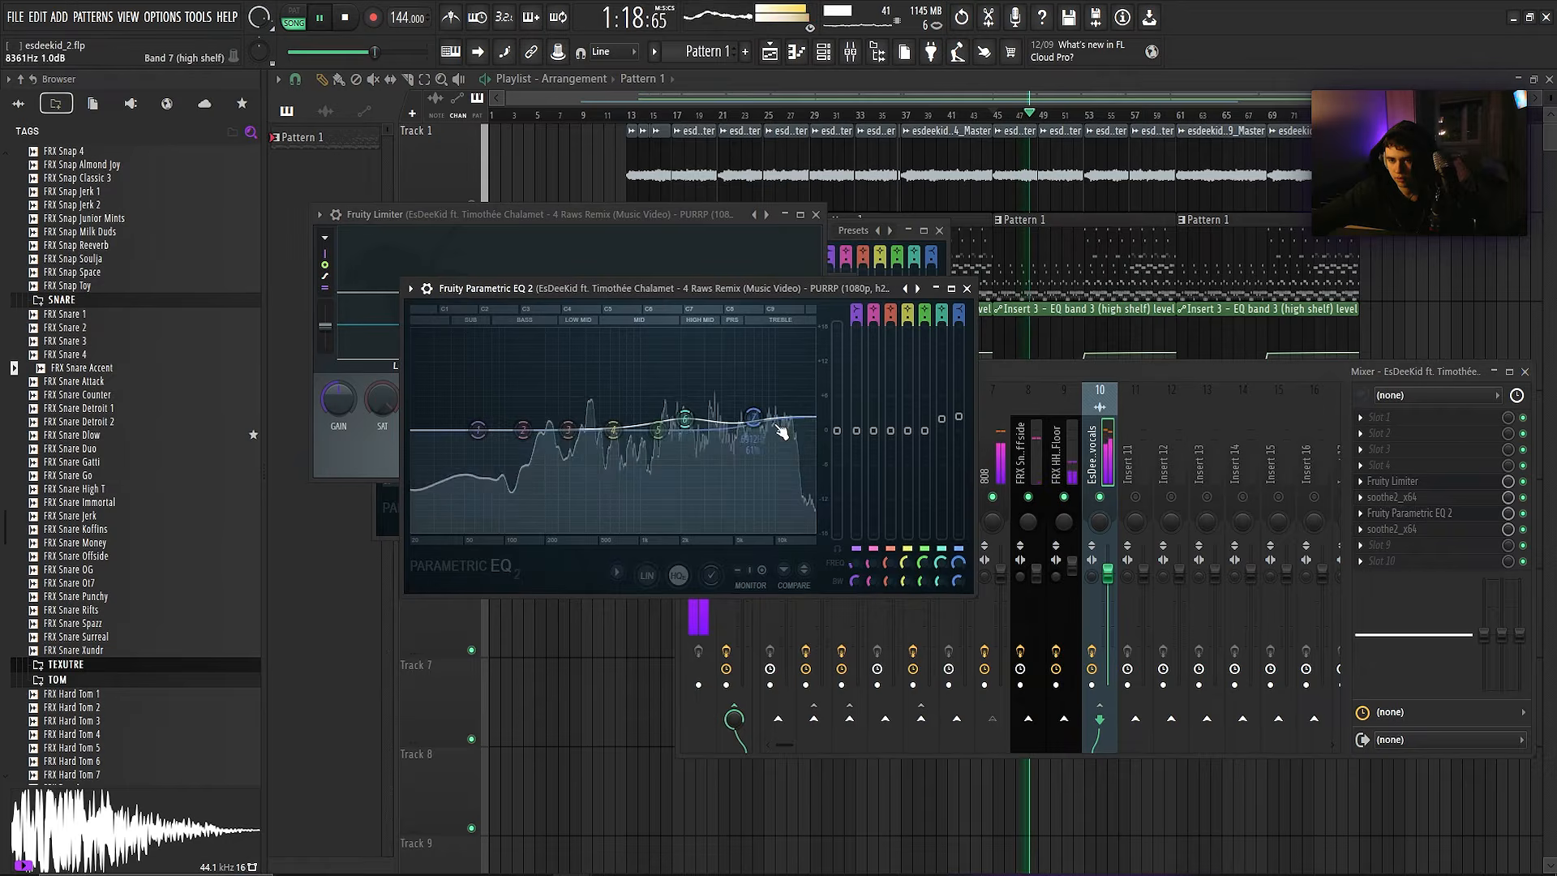
drag(685, 419, 756, 425)
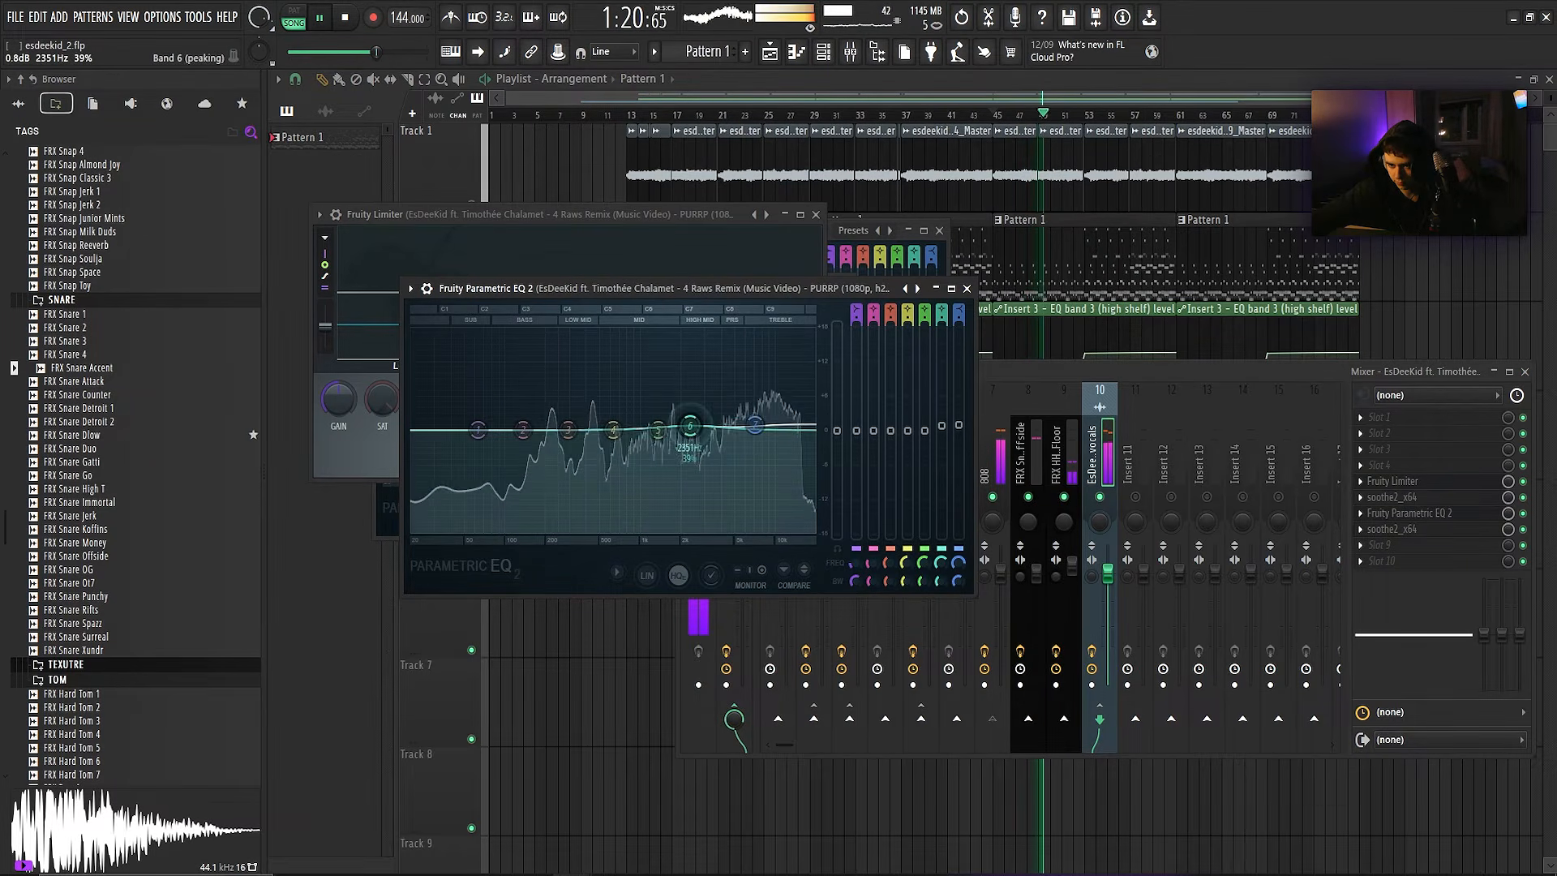
click(1101, 448)
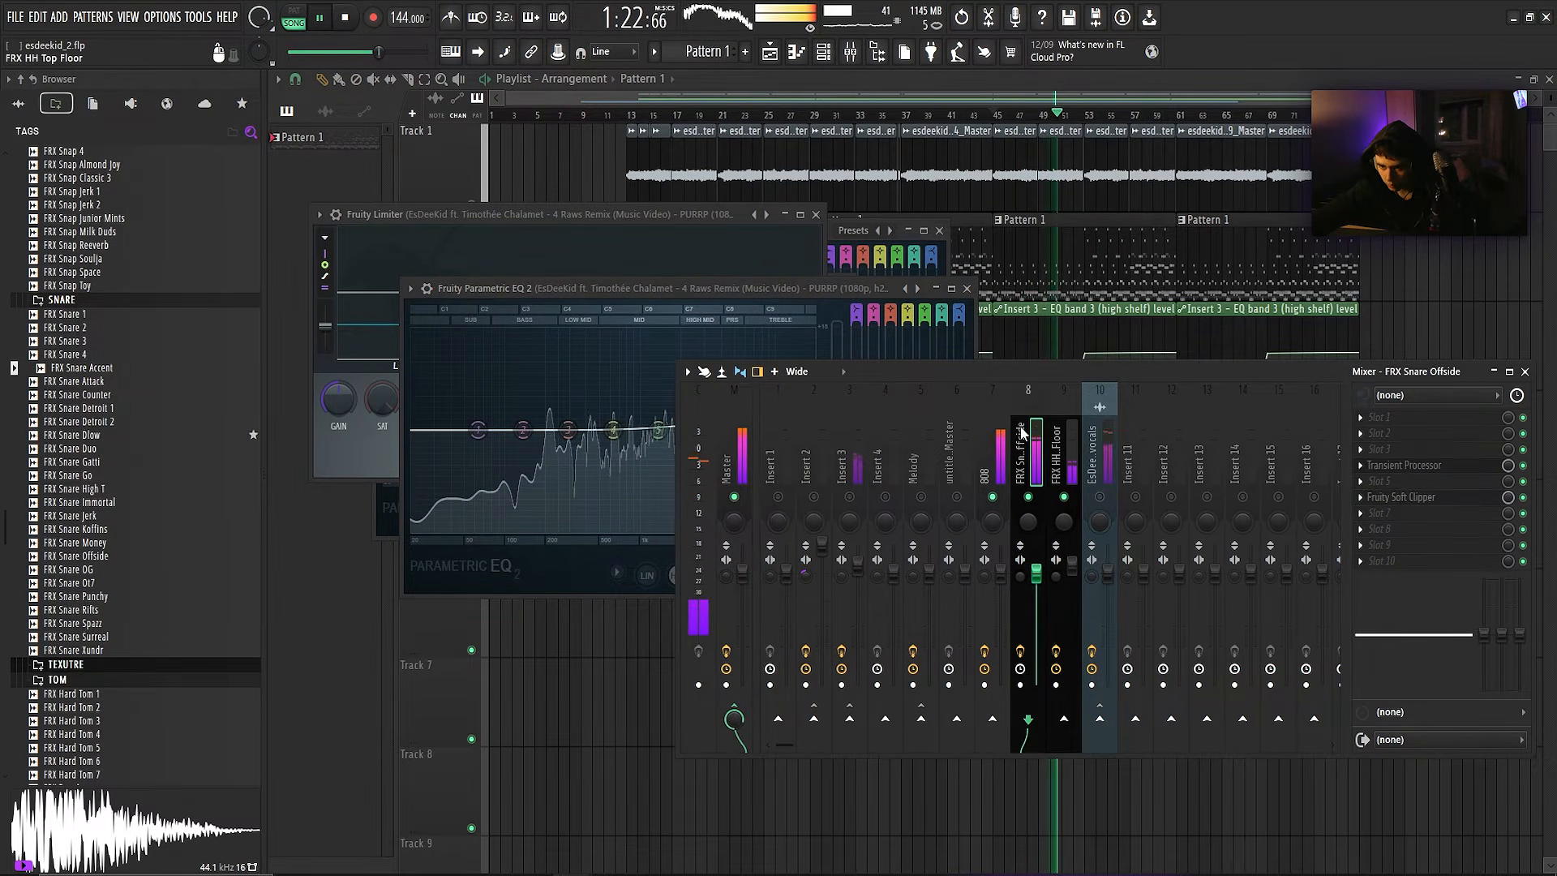
- Review the 808 and Insert 3 mixer tracks, checking Insert 3's high shelf level against its automation in the playlist
click(987, 454)
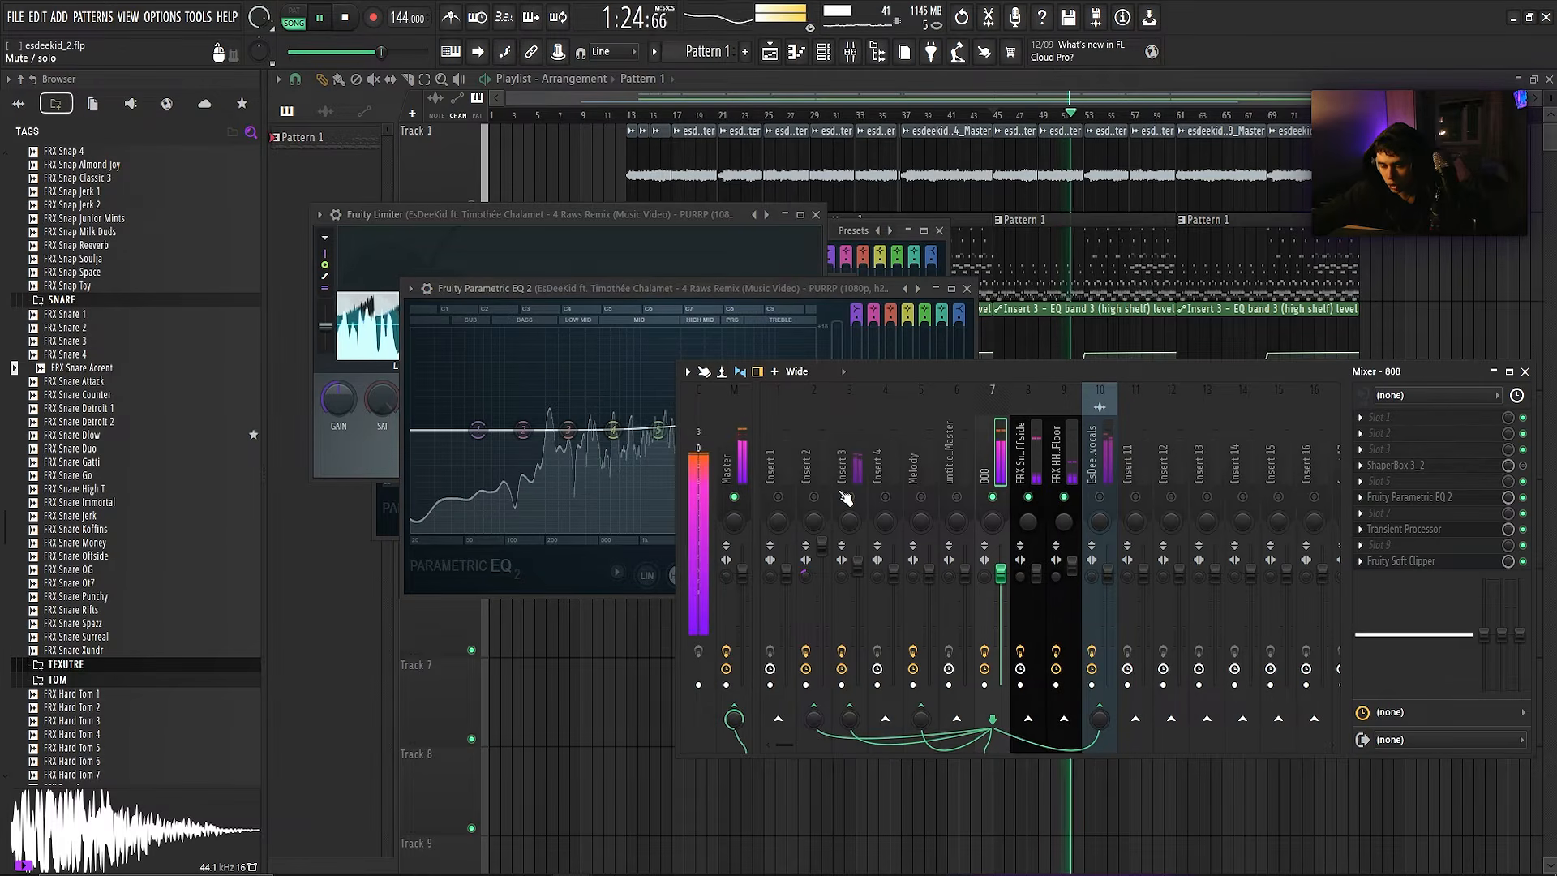
click(845, 458)
key(space)
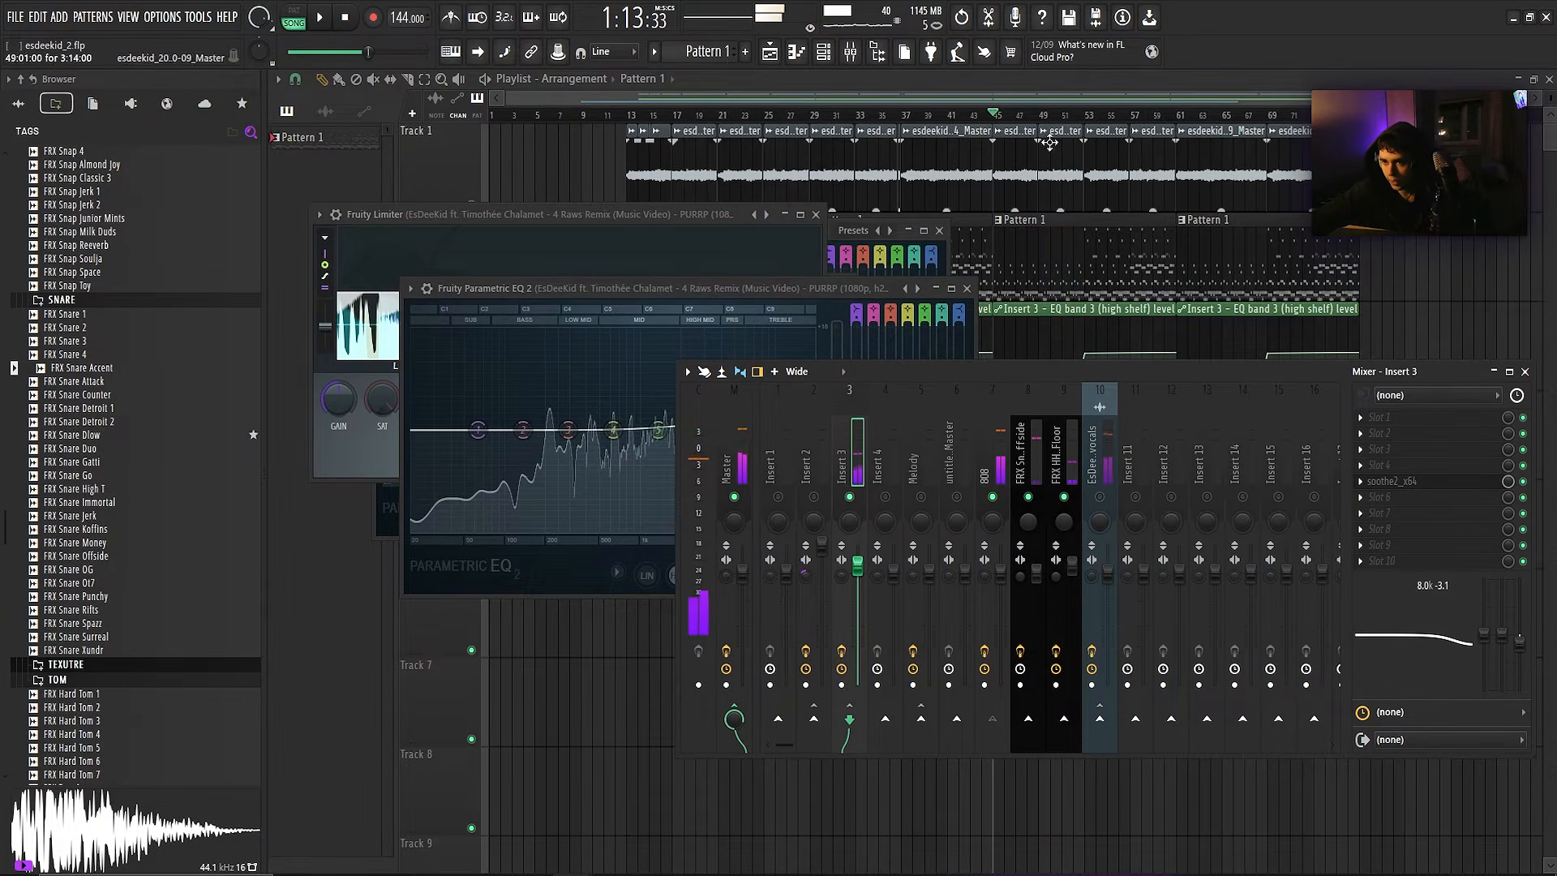
drag(1056, 376, 1078, 462)
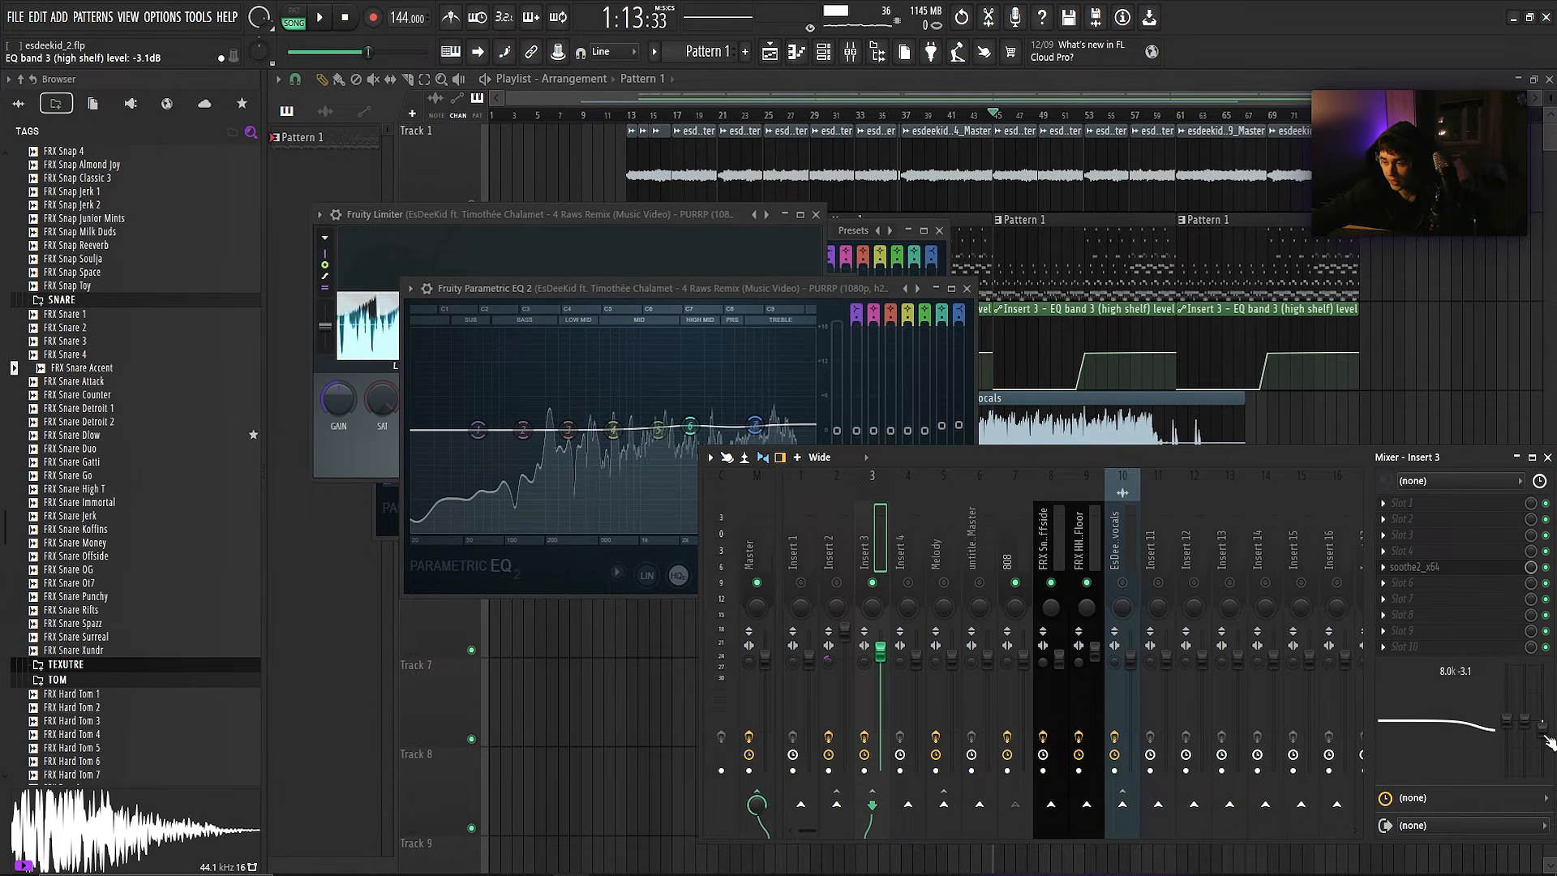
key(space)
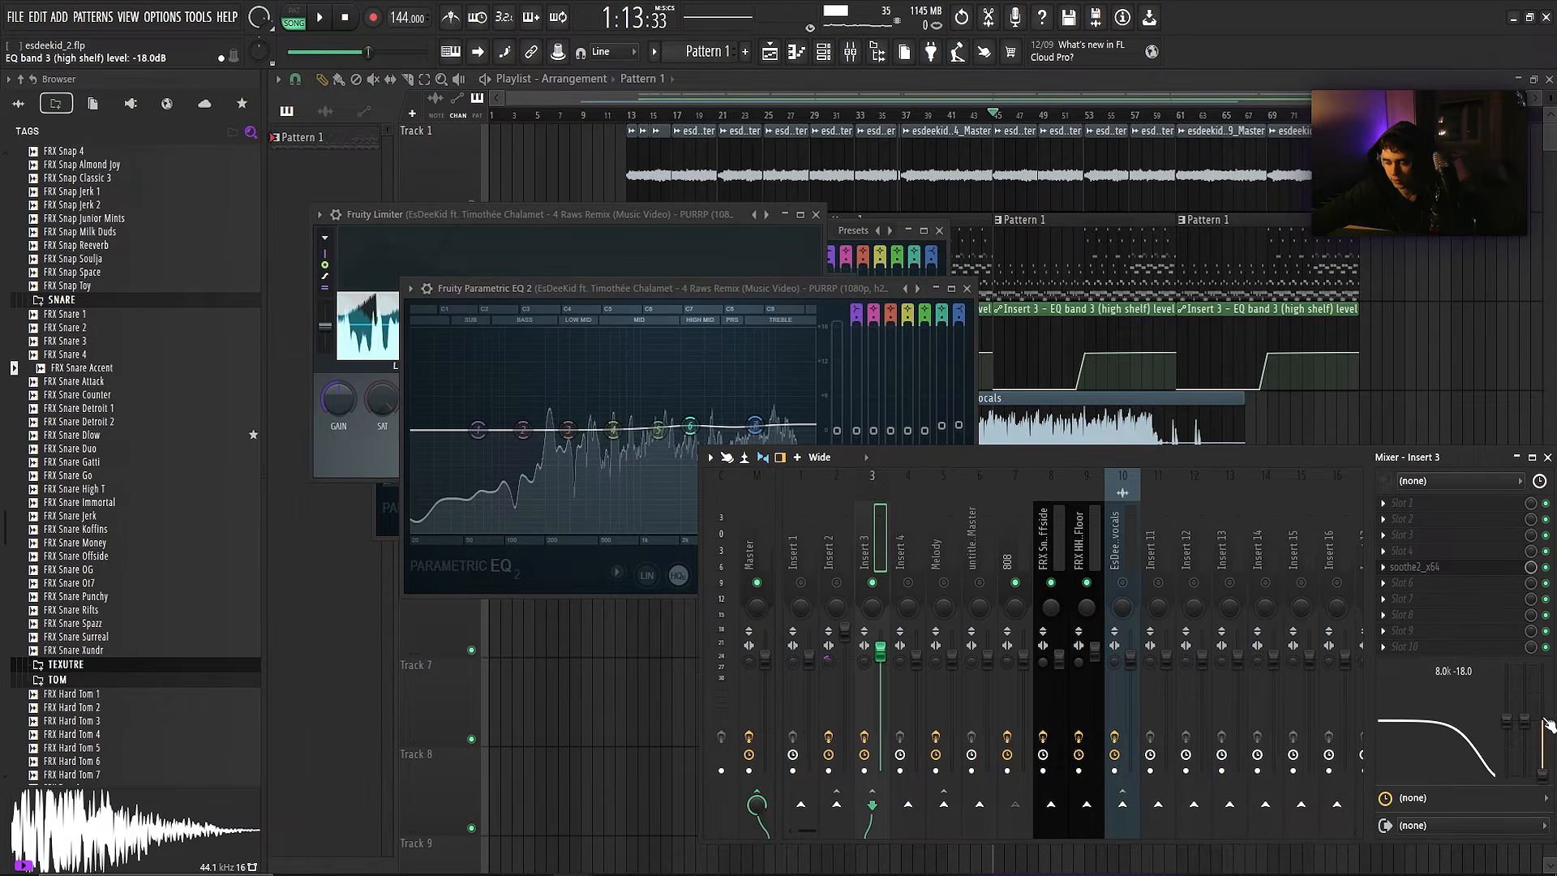
key(space)
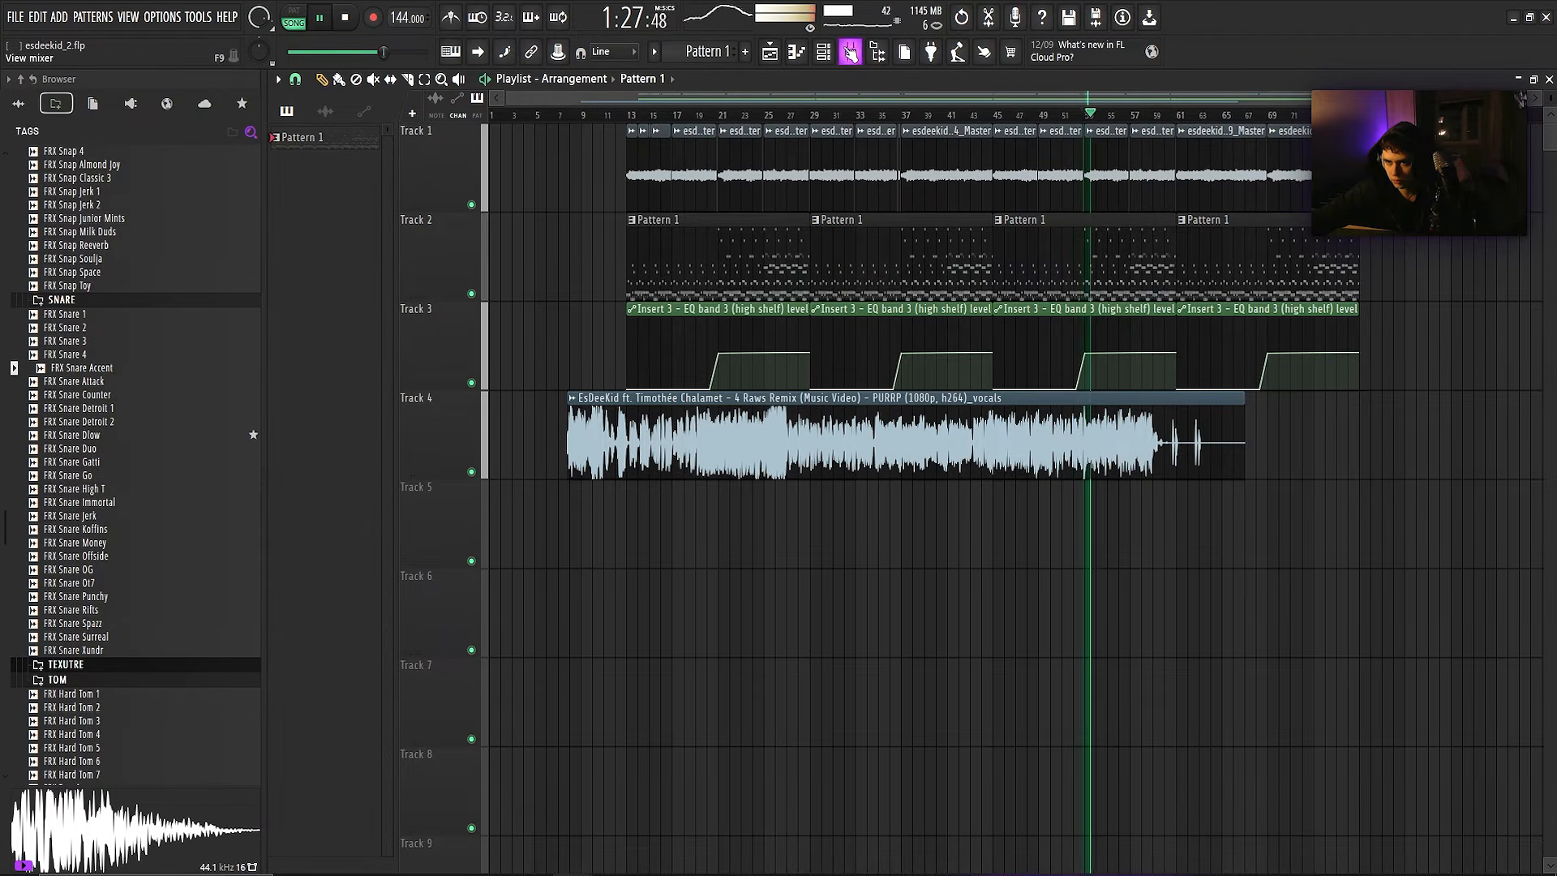
- Mute the BEL JayV channel in the channel rack during playback and return to the playlist
click(822, 52)
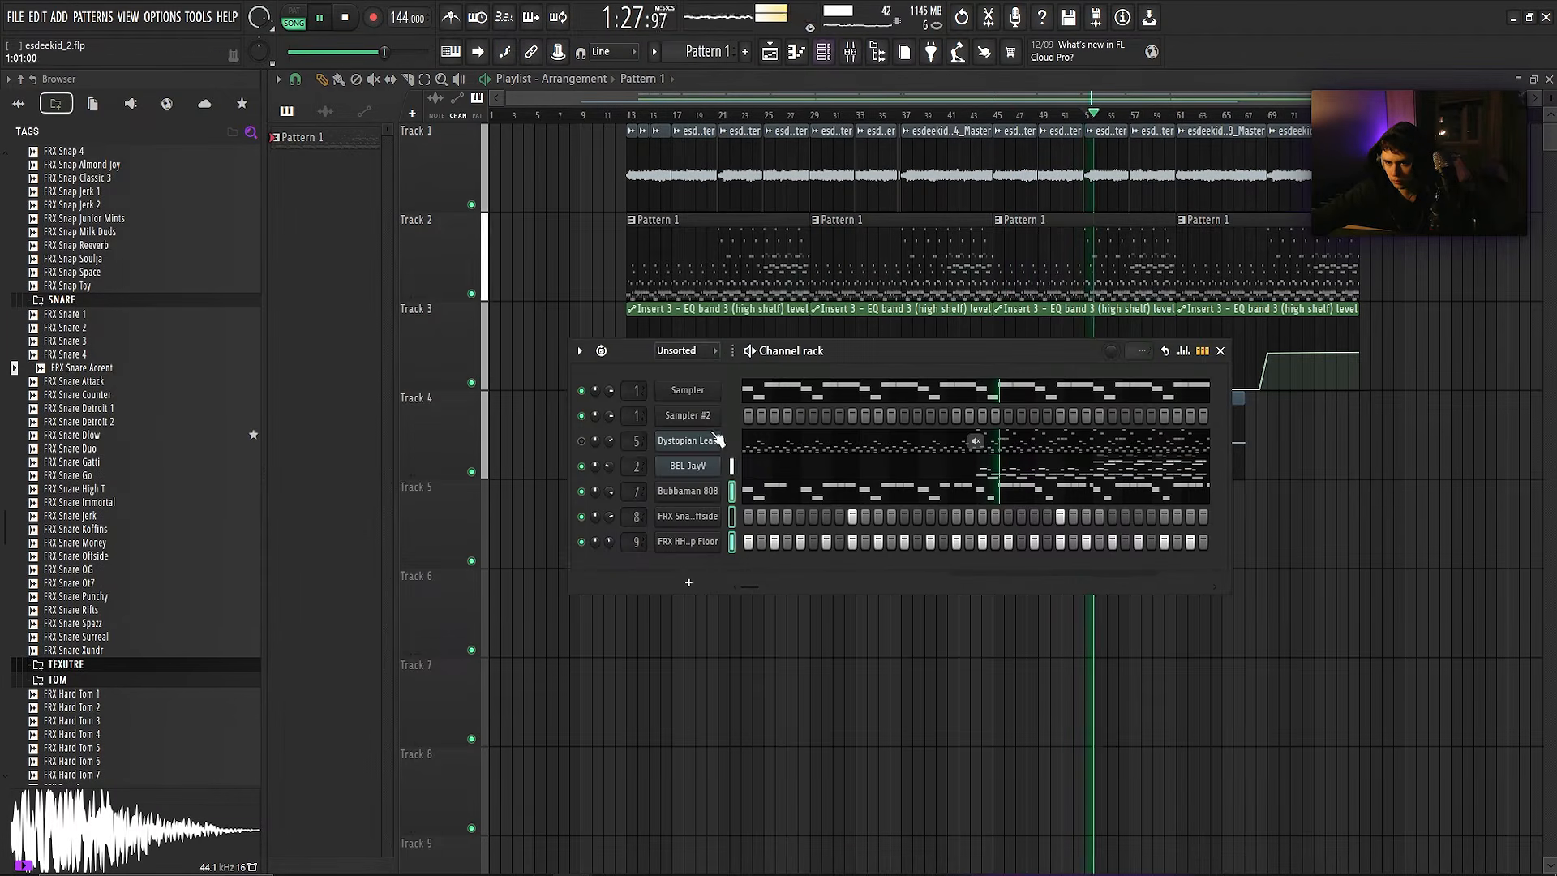
click(582, 466)
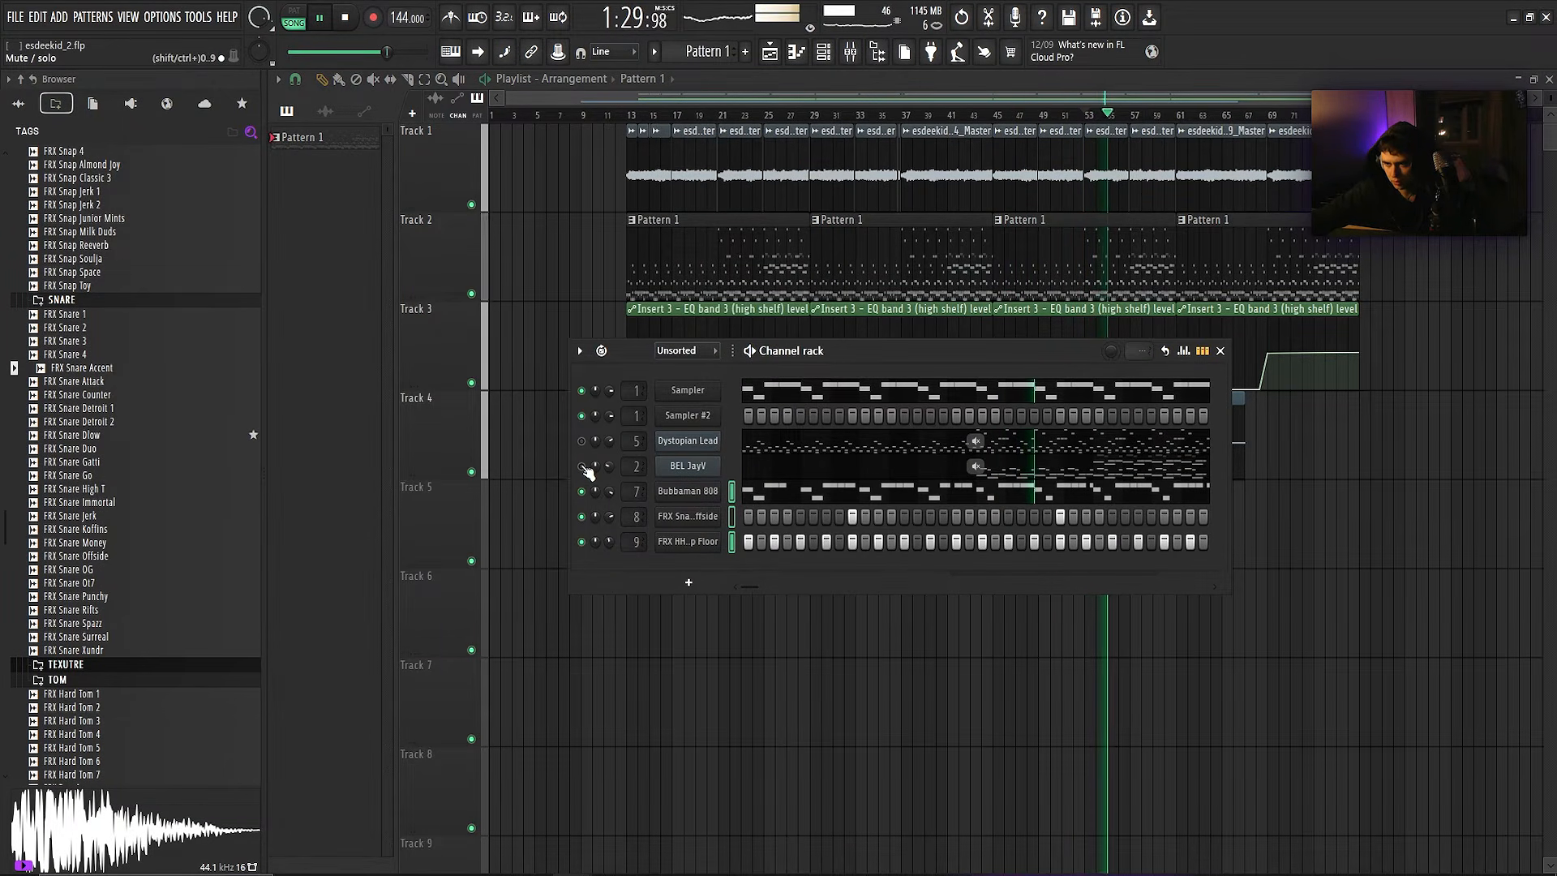
click(1133, 81)
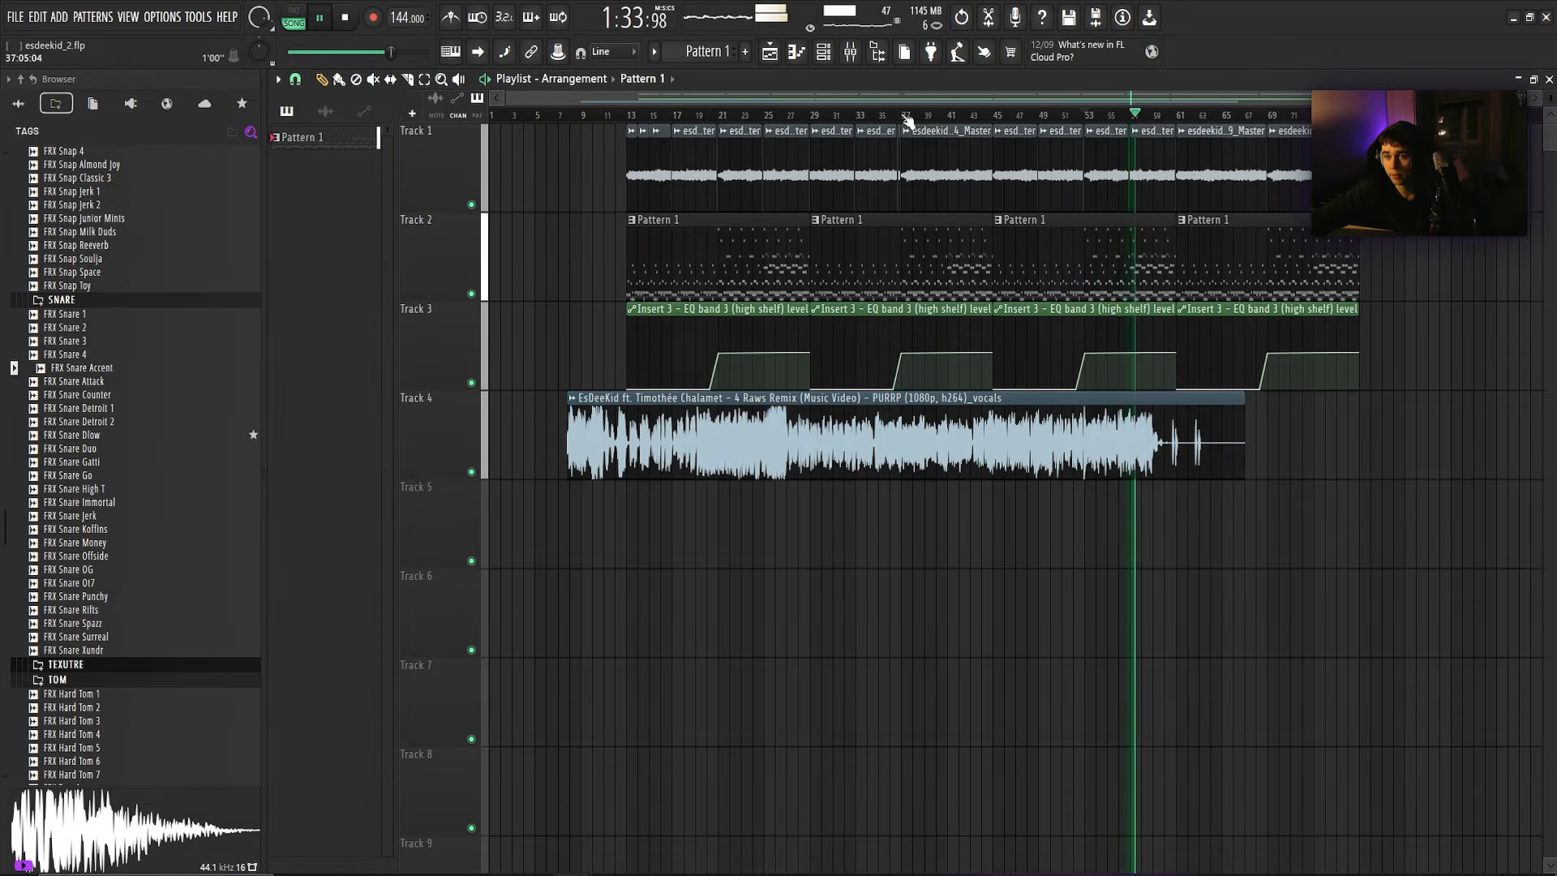
- Stop playback and delete the Newtime and Edison effects from the Master track in the mixer
key(space)
key(F9)
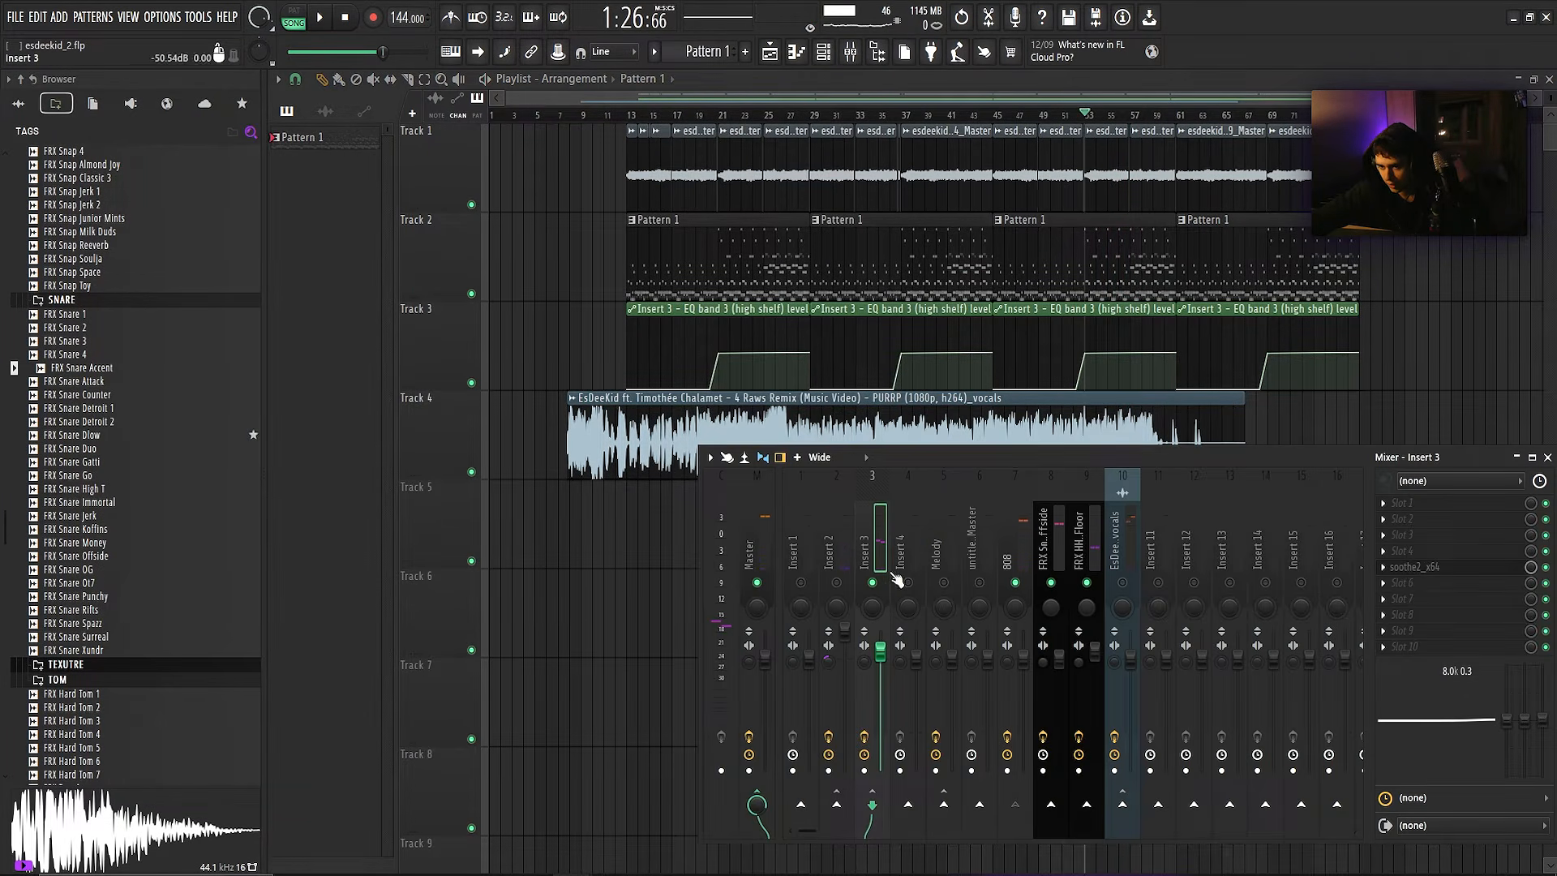
click(759, 533)
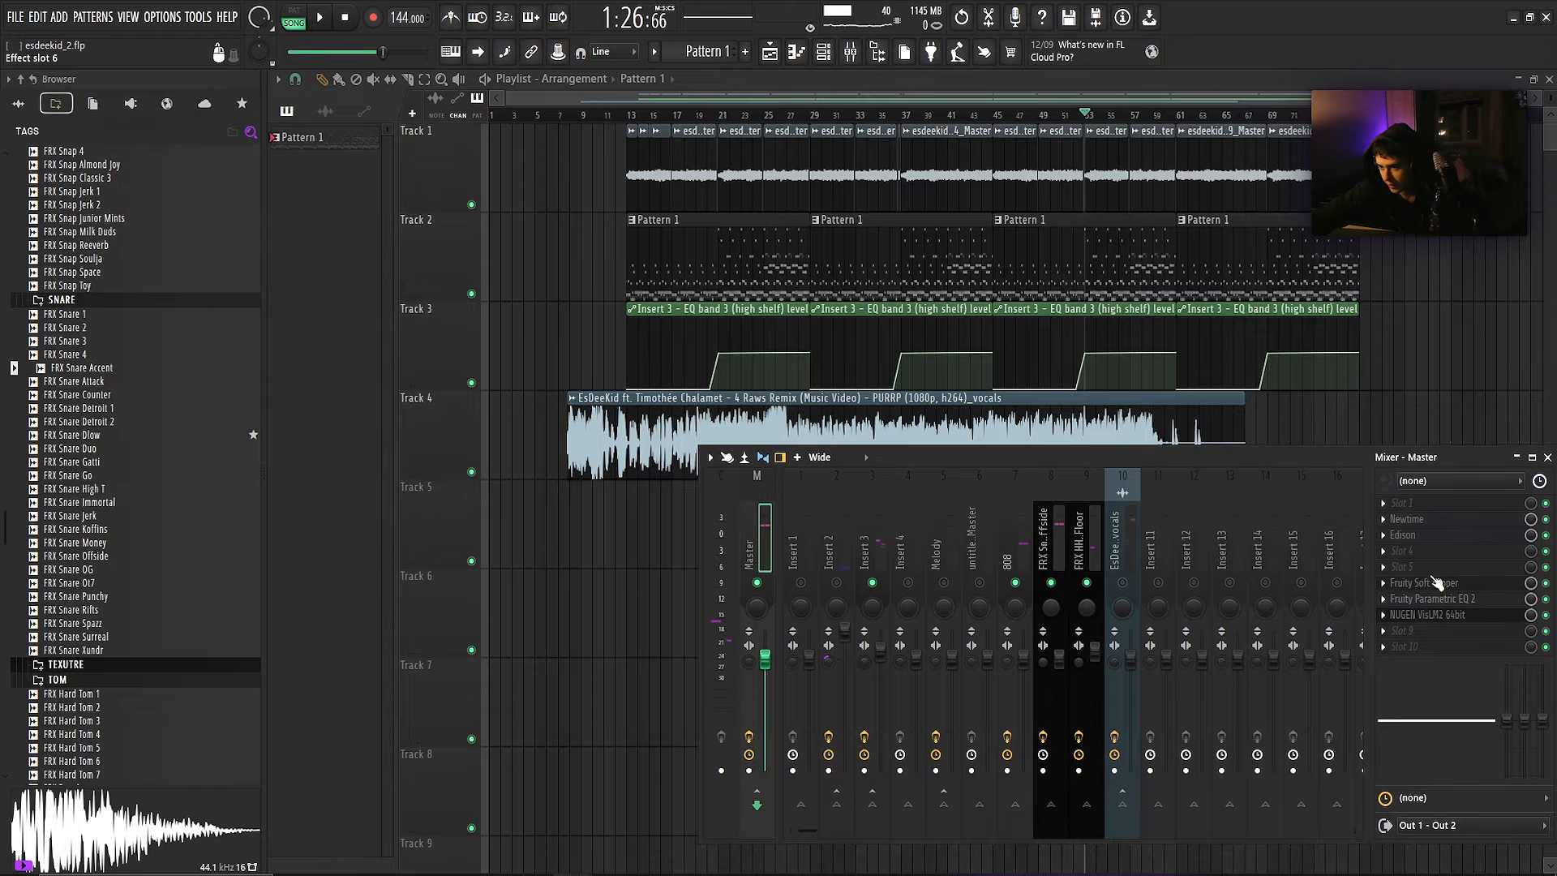
click(1383, 519)
click(1401, 461)
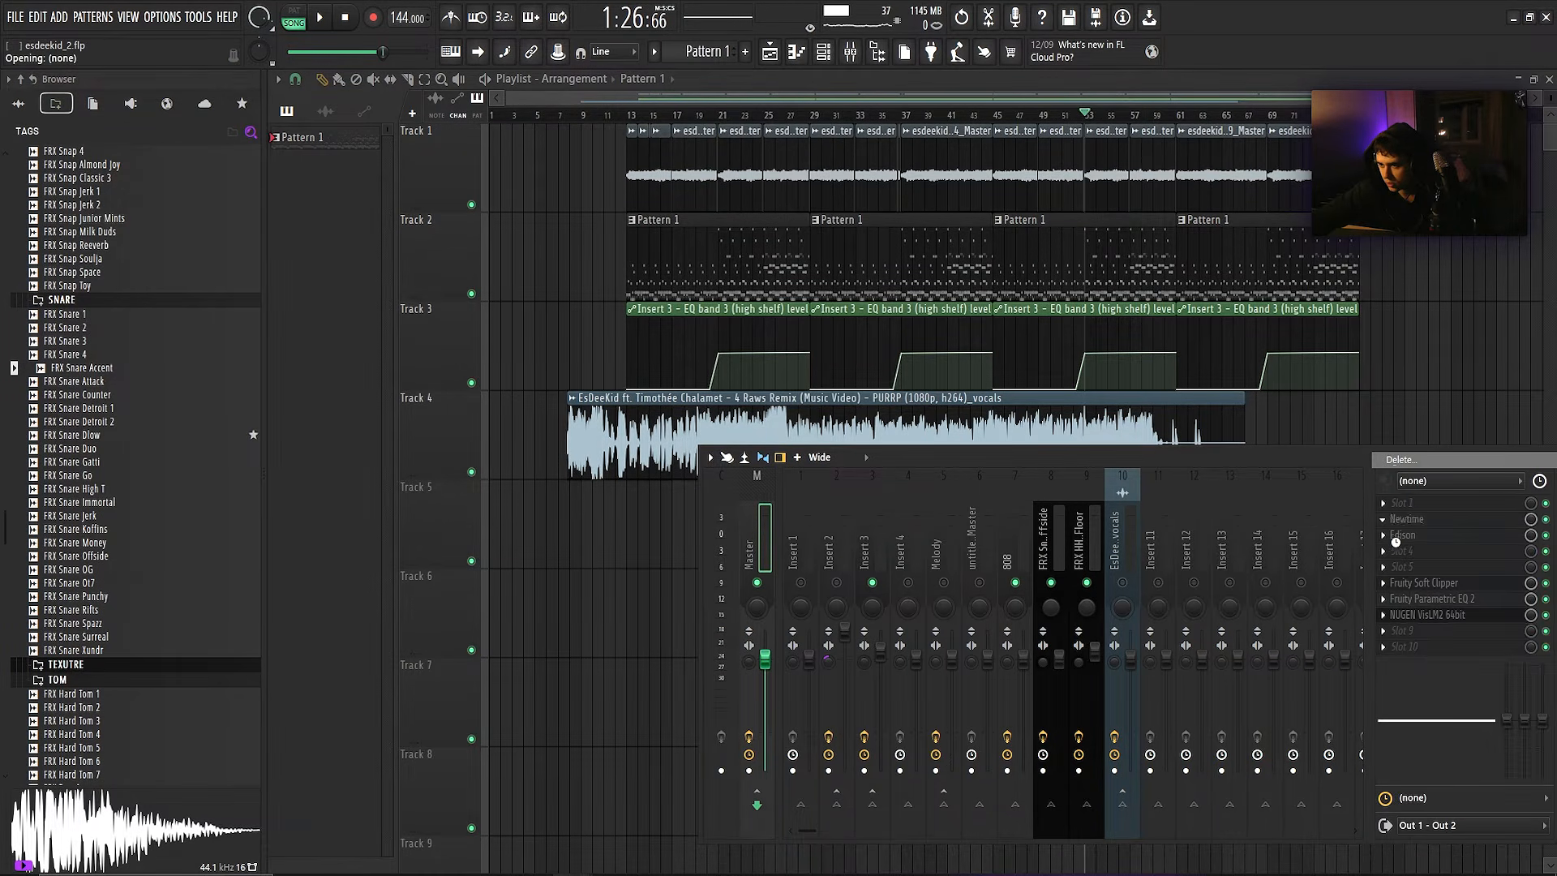
click(1383, 535)
click(1401, 460)
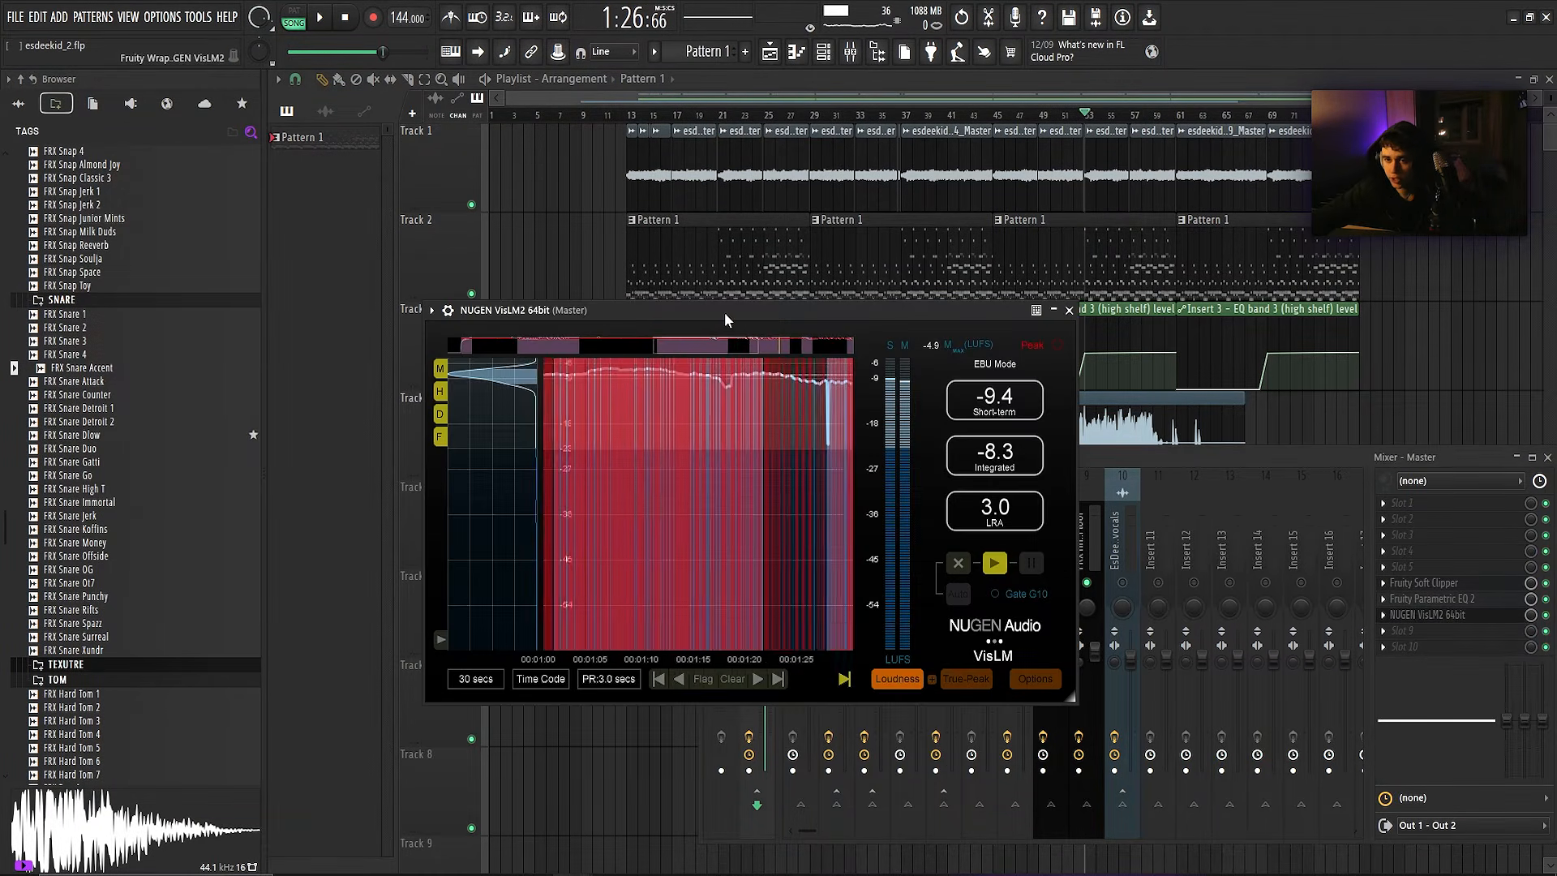
- Reset the NUGEN VisLM2 loudness meter on the Master and measure the mix's loudness during playback
drag(723, 313, 704, 299)
key(space)
click(942, 548)
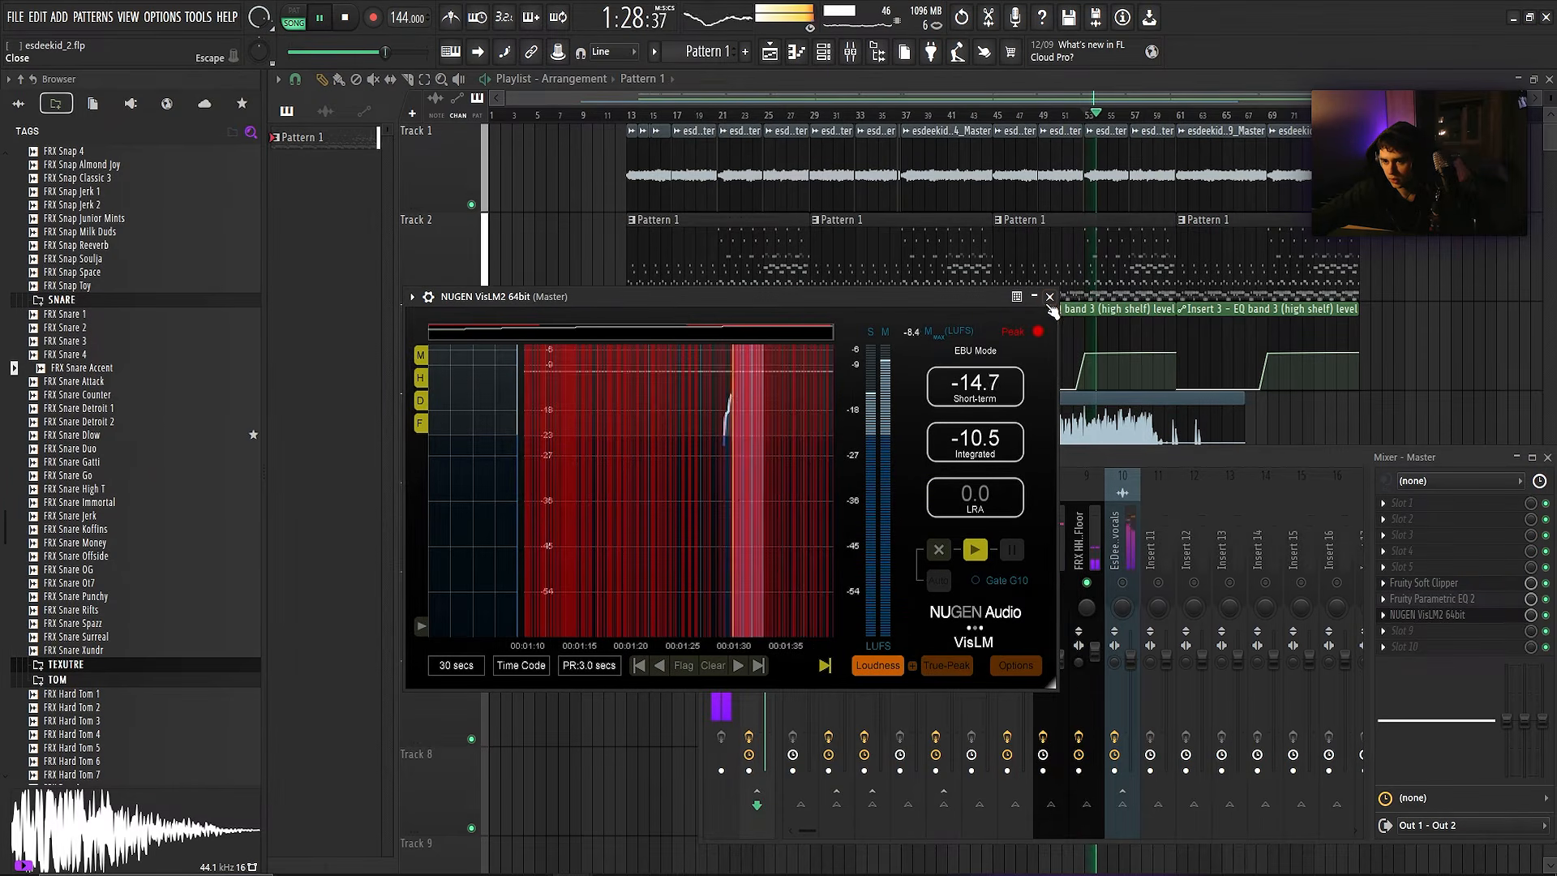
click(1439, 617)
key(space)
- Examine the Master's Fruity Parametric EQ 2 curve and Fruity Soft Clipper while the arrangement plays, and close both
click(1431, 599)
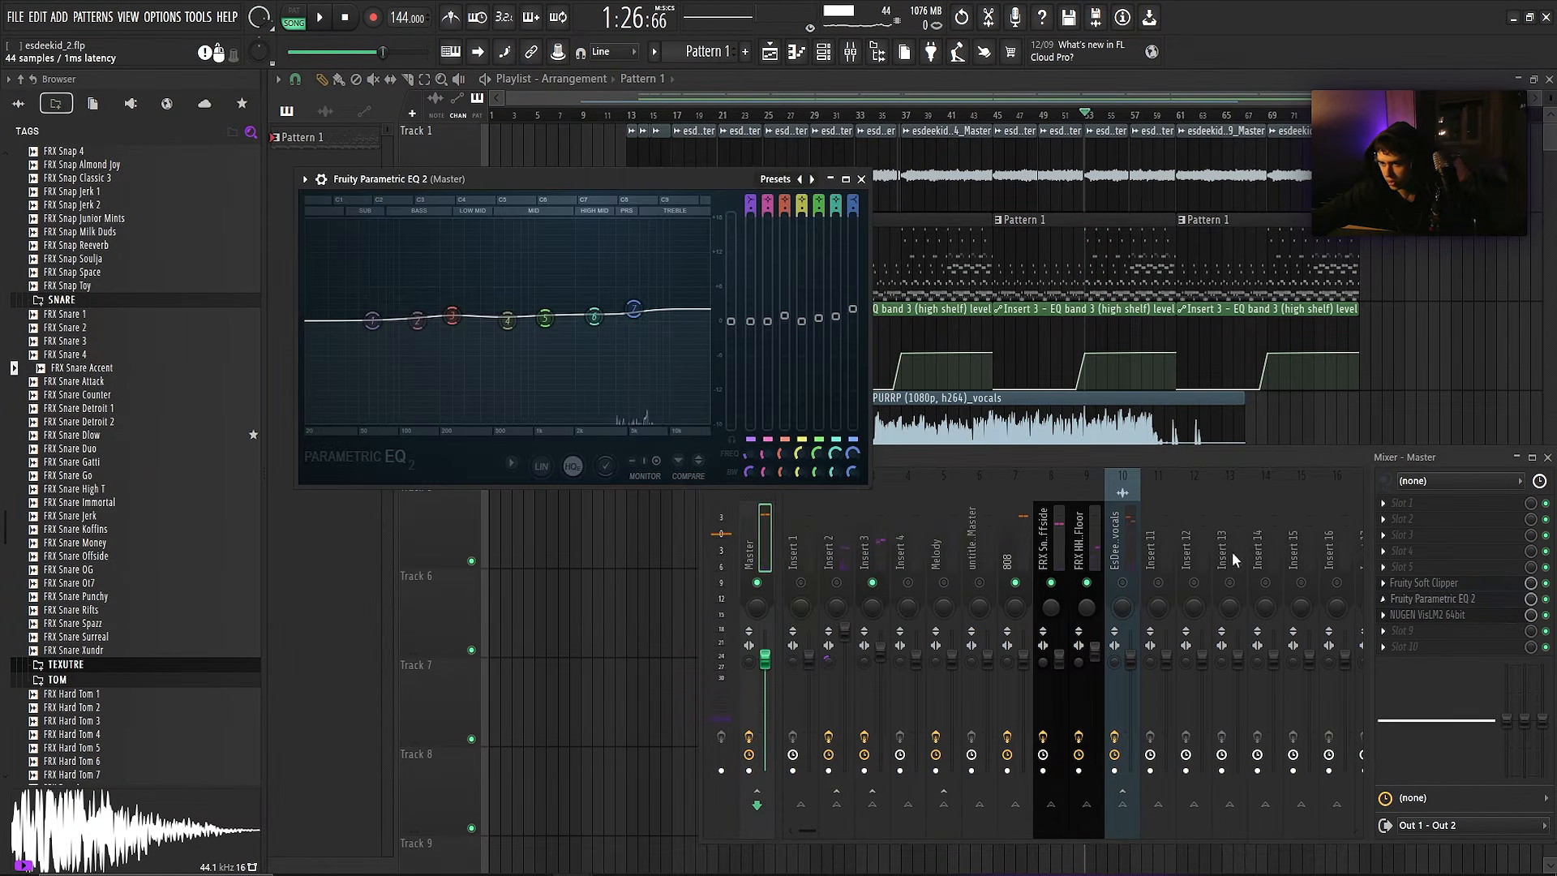
drag(684, 179, 712, 210)
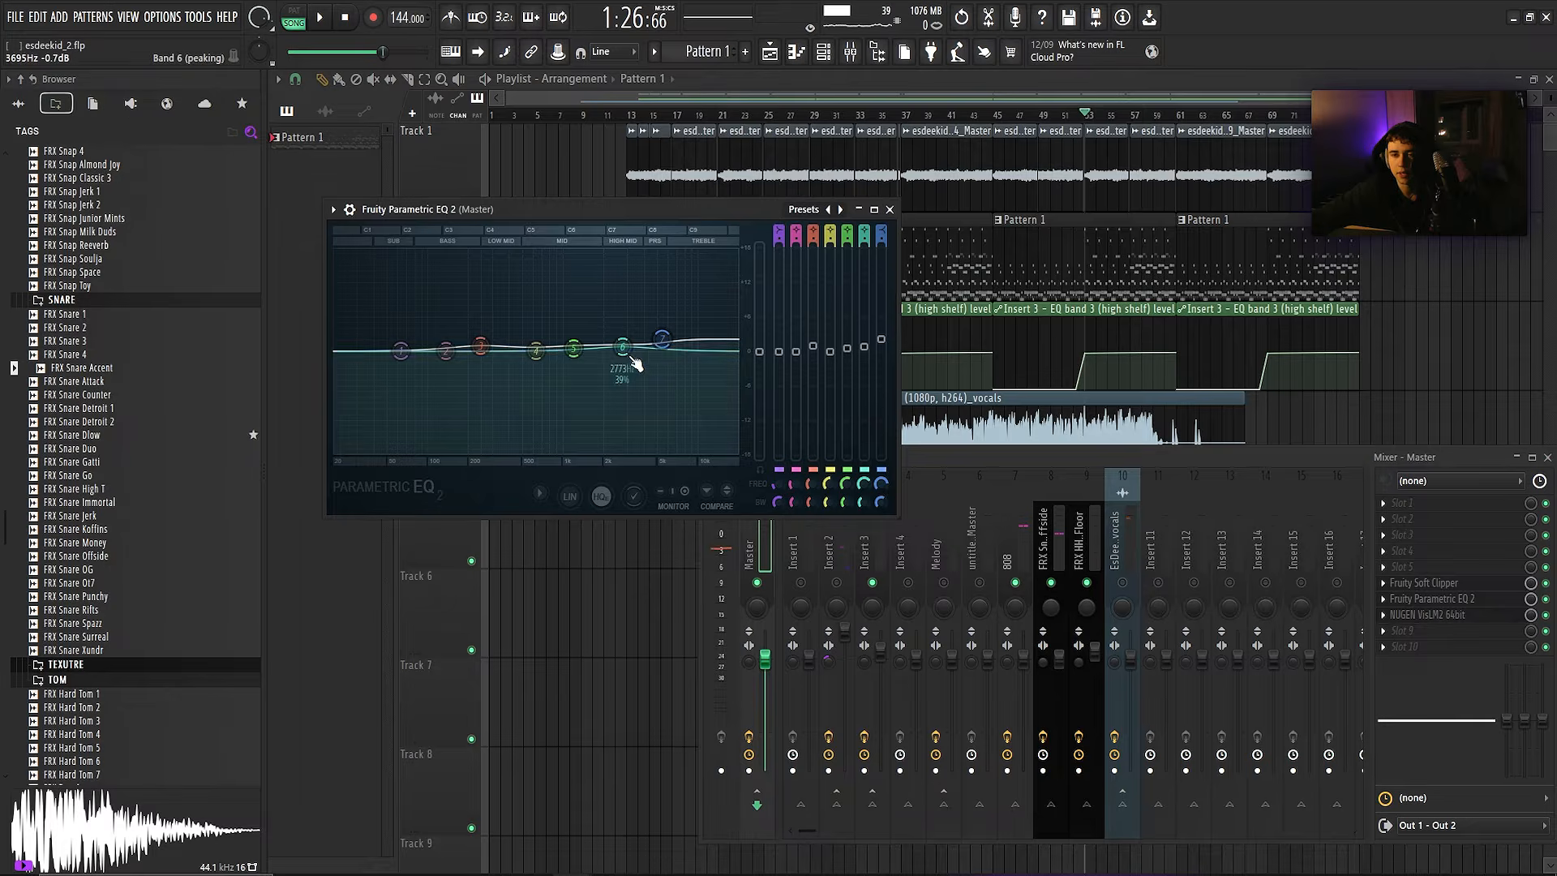
key(space)
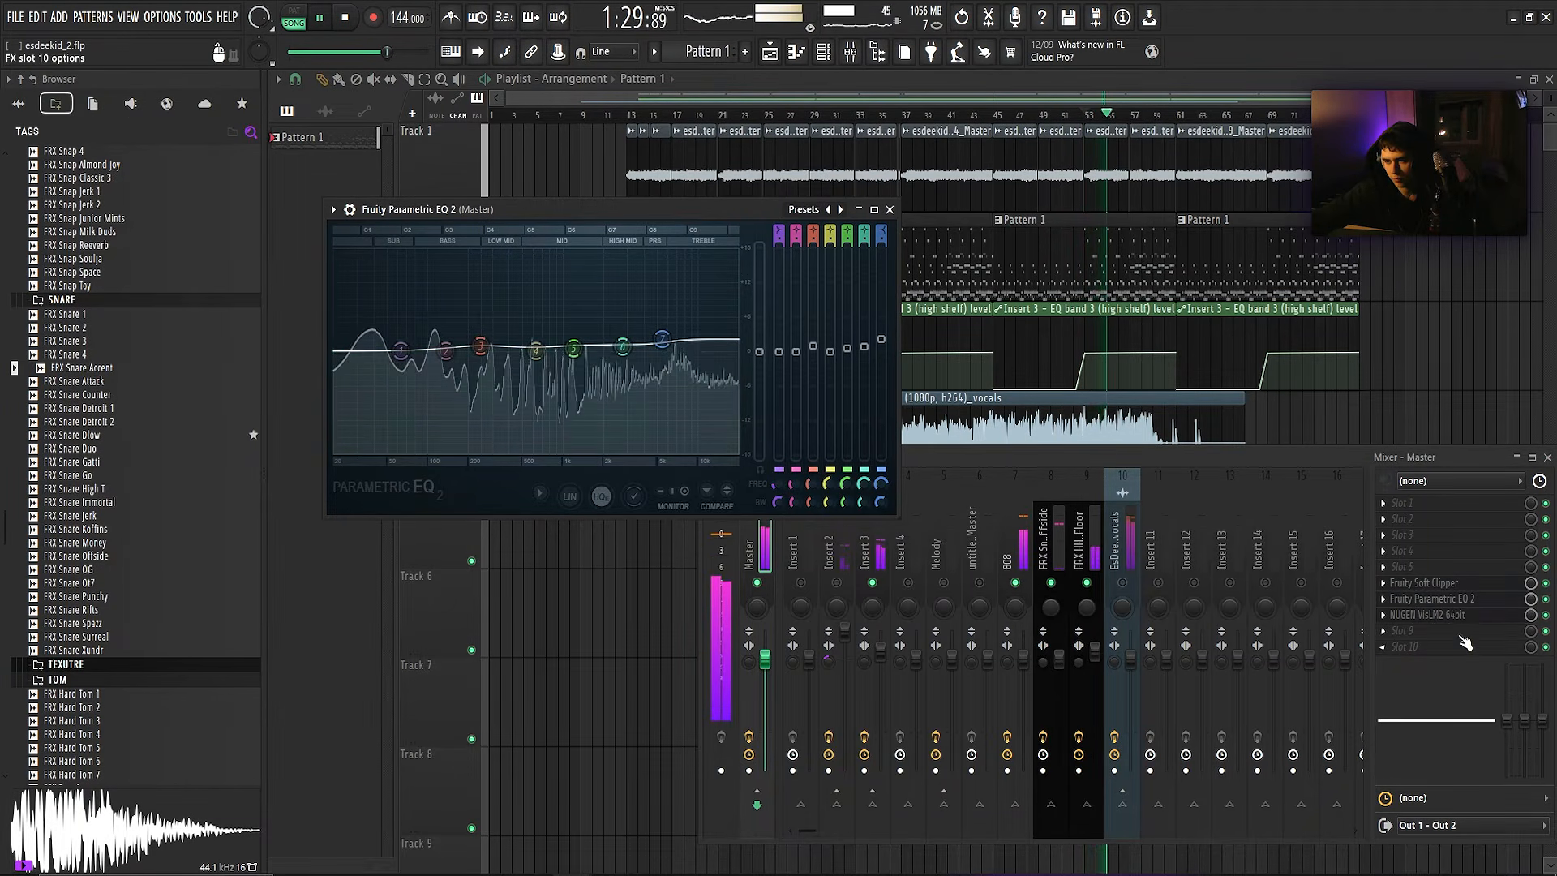
click(1425, 583)
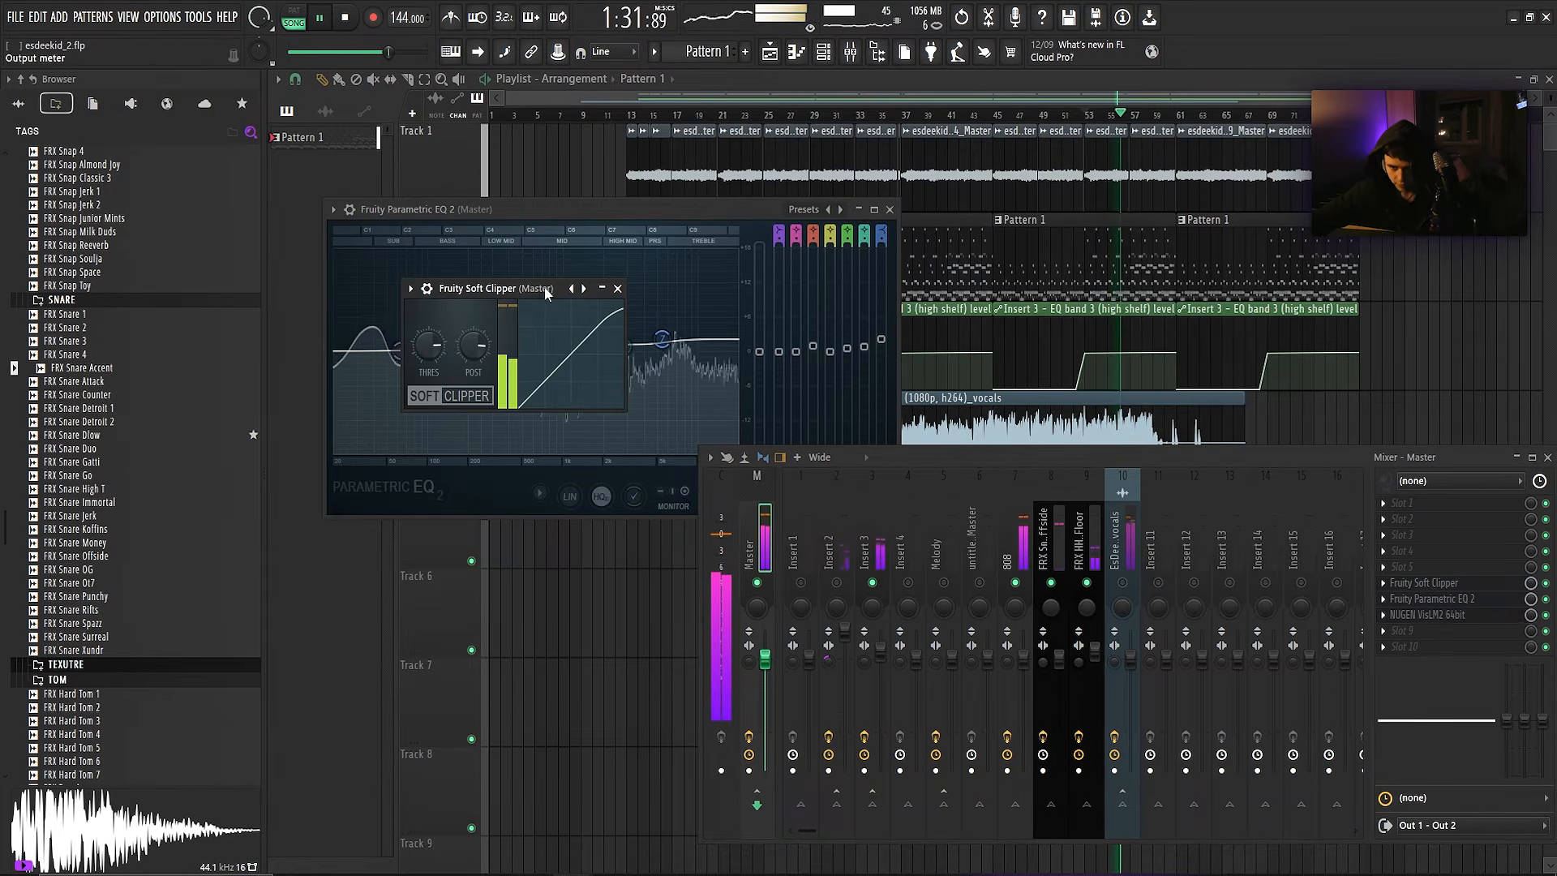
click(618, 289)
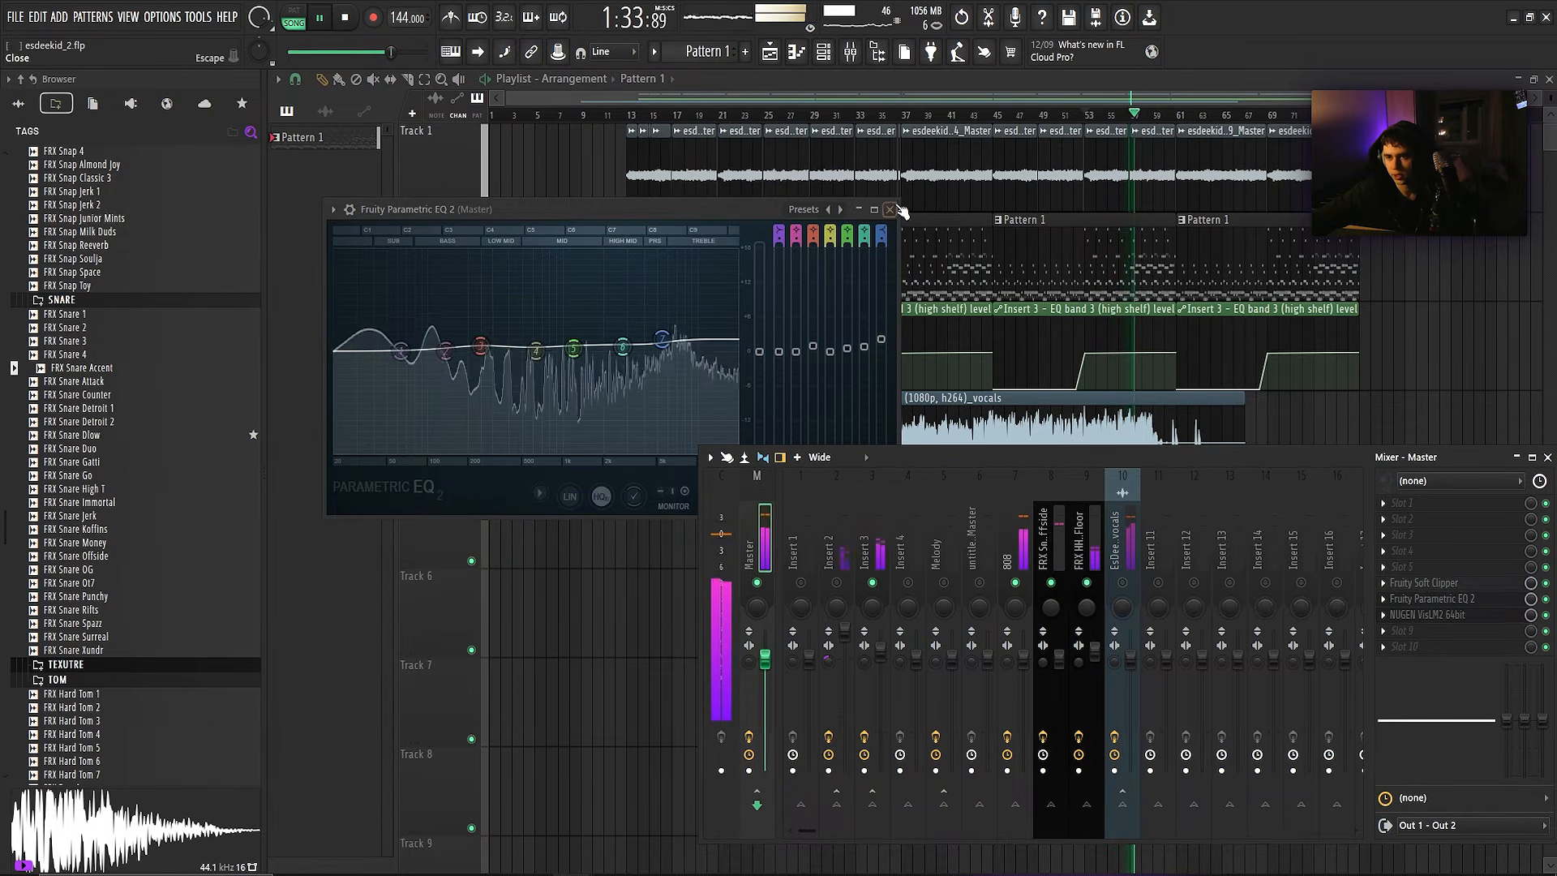
click(890, 209)
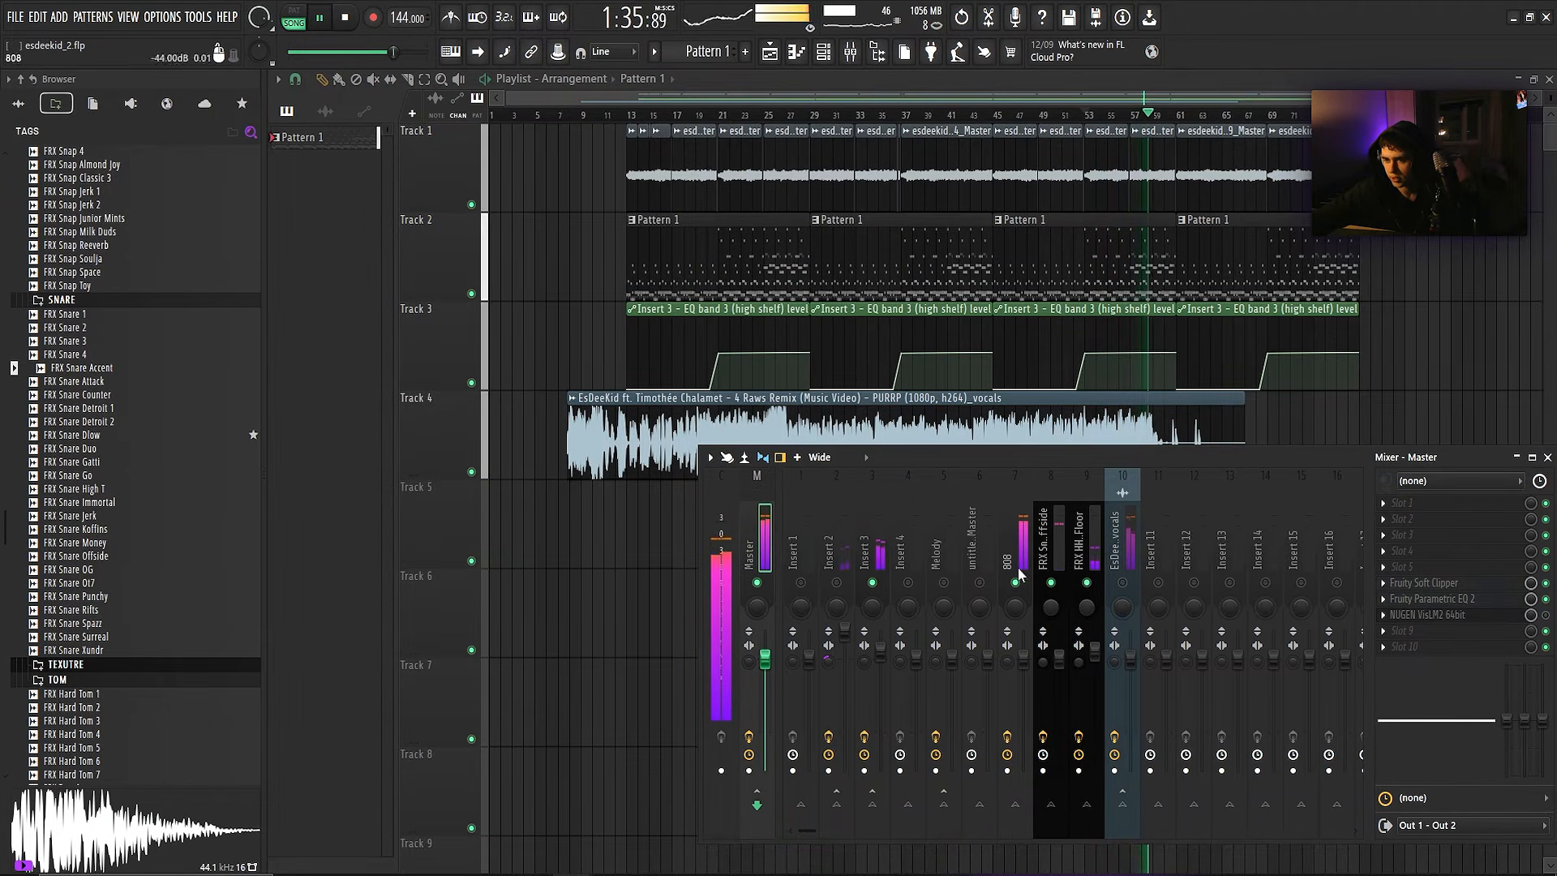
- Review the soothe2 and Fruity Limiter settings on Insert 2 during playback
click(833, 565)
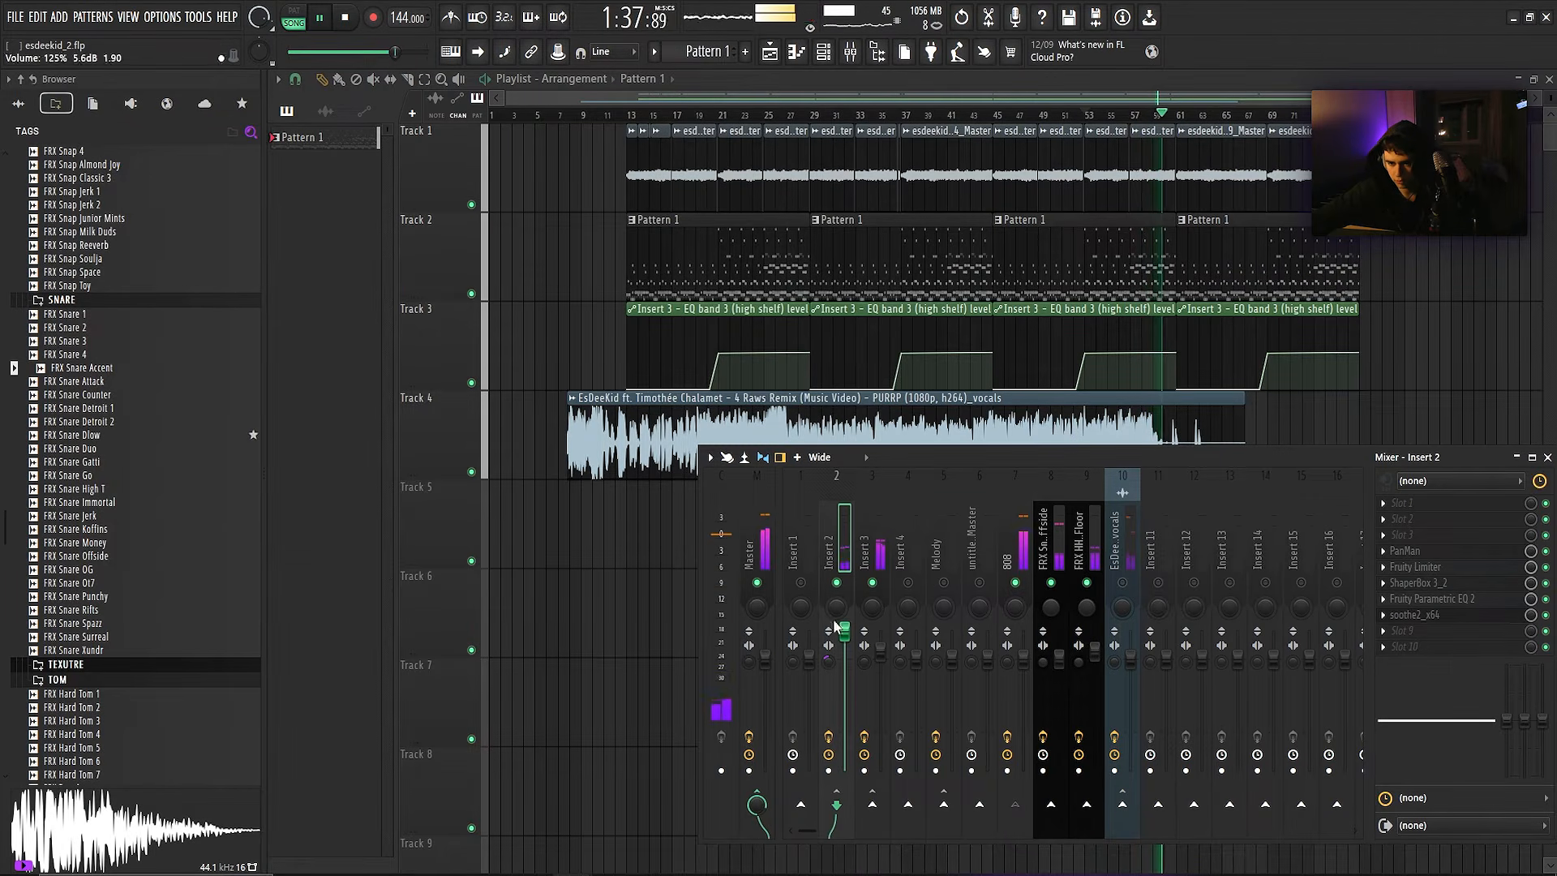
click(1426, 615)
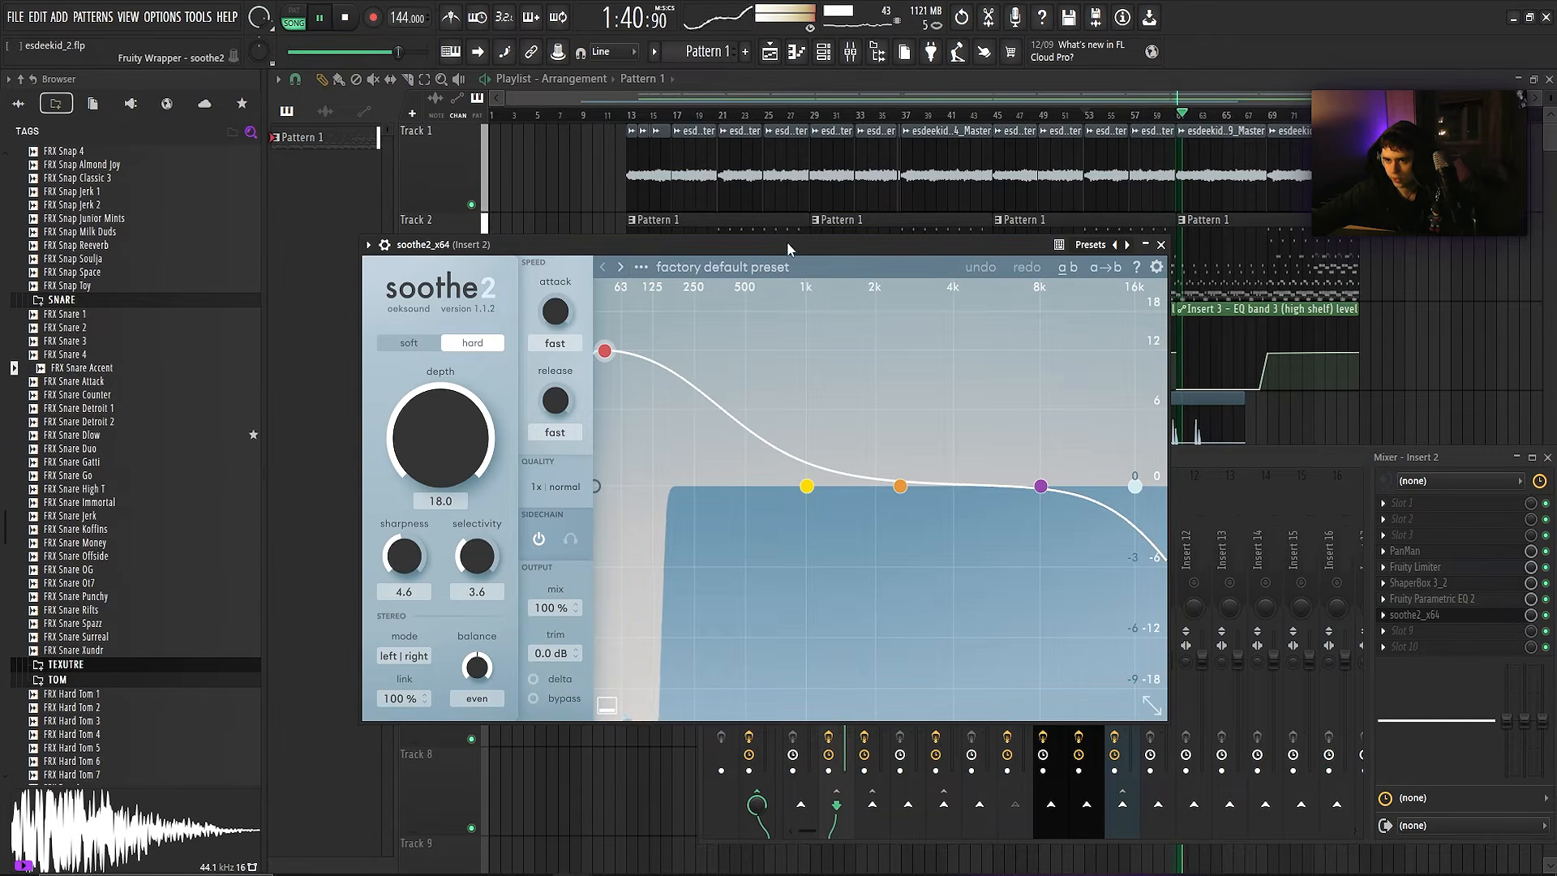
key(space)
click(1423, 566)
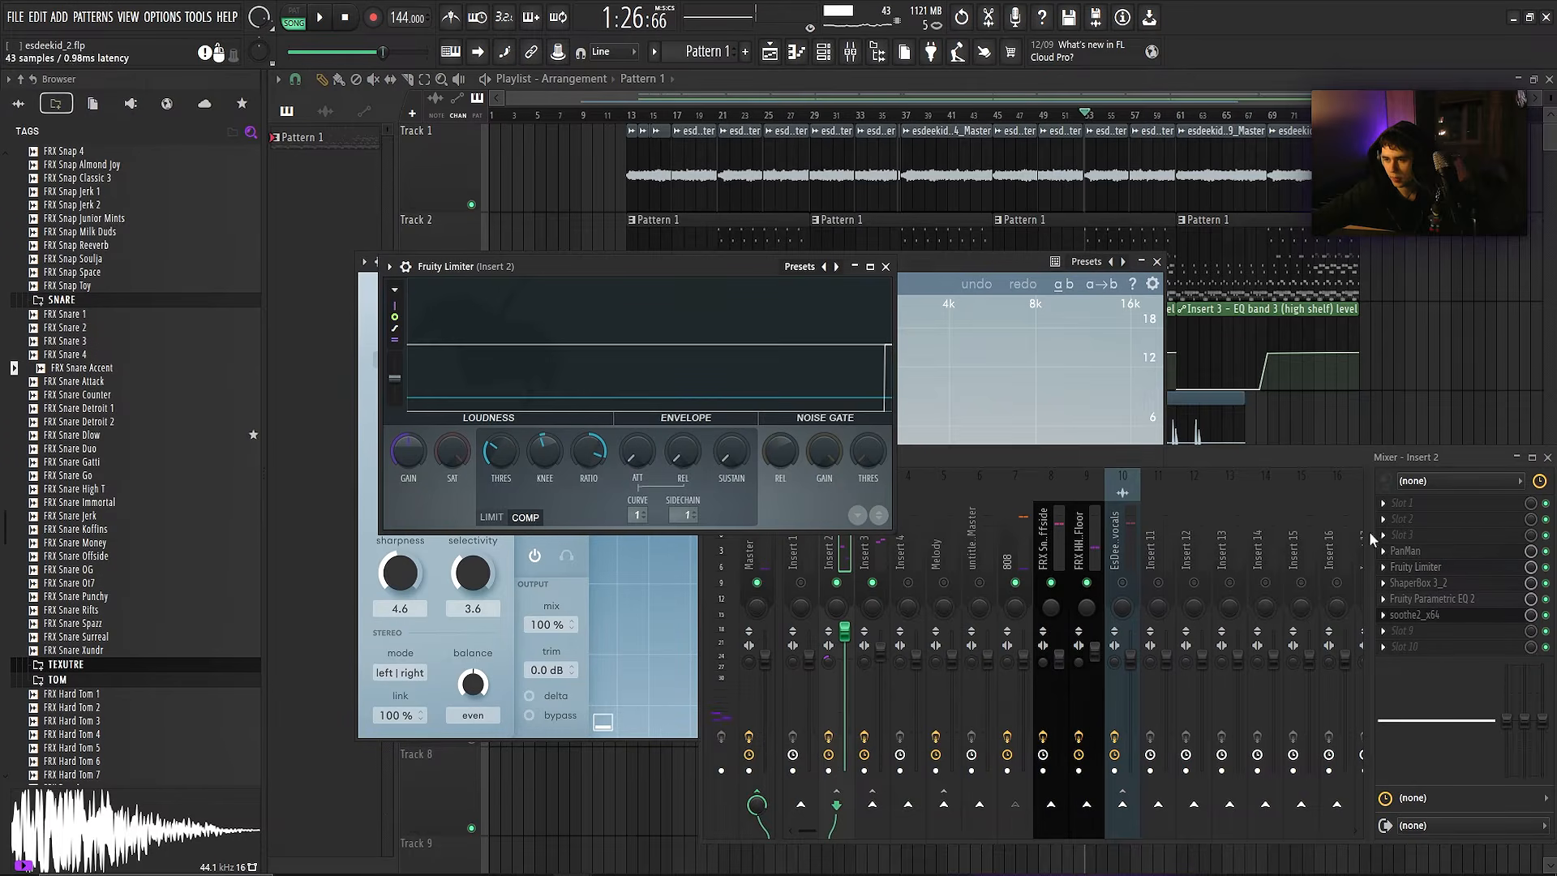
key(space)
drag(744, 268, 765, 278)
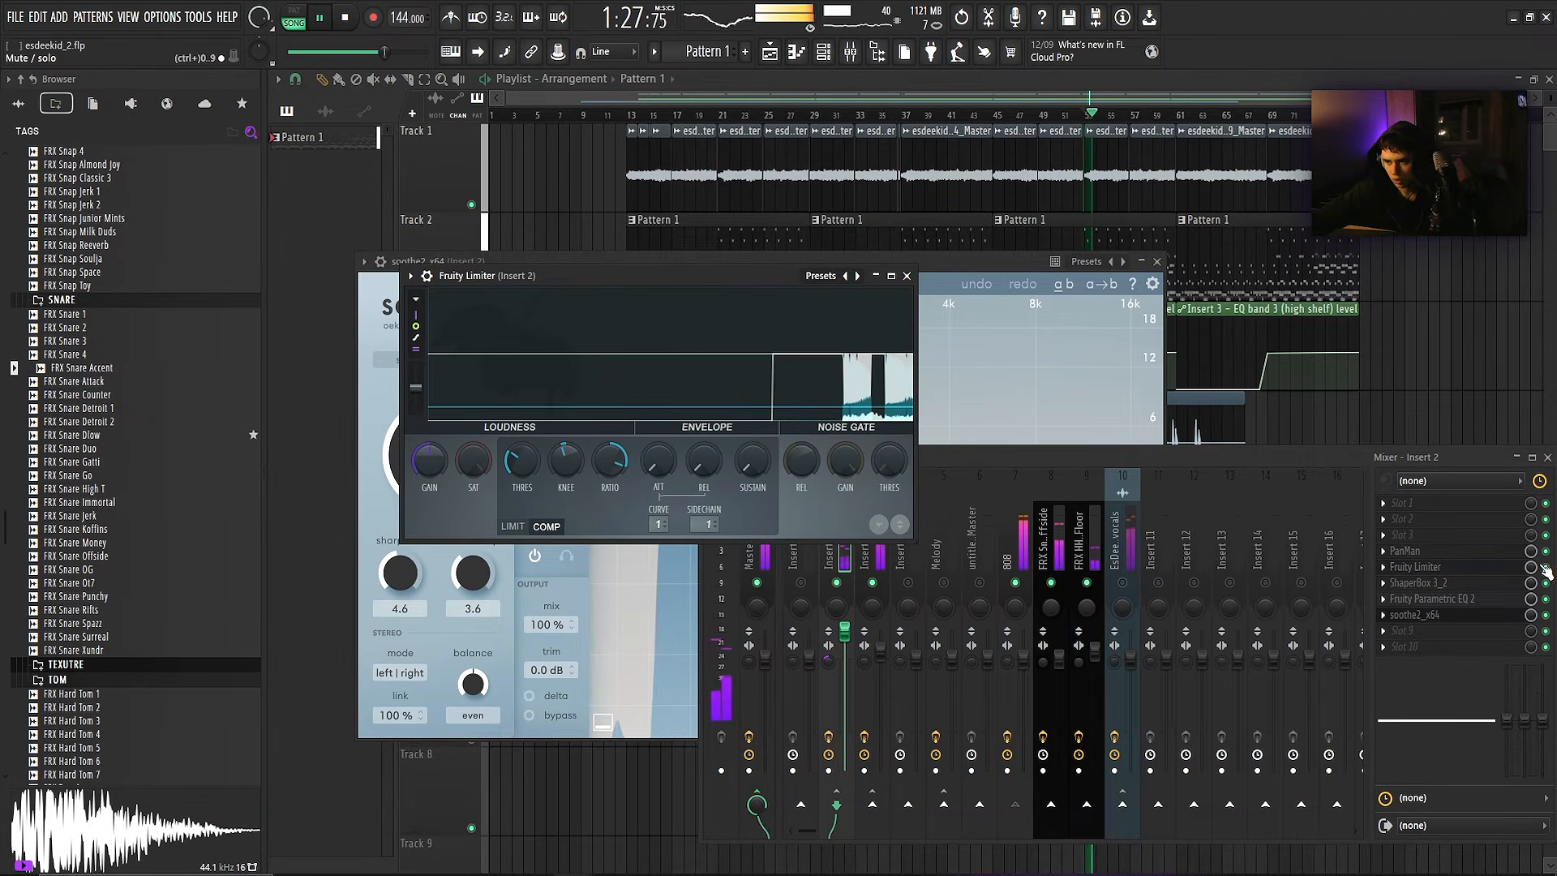
- Isolate Insert 2 with the 808 and compare its sound with the Fruity Limiter bypassed and enabled
right_click(836, 582)
key(space)
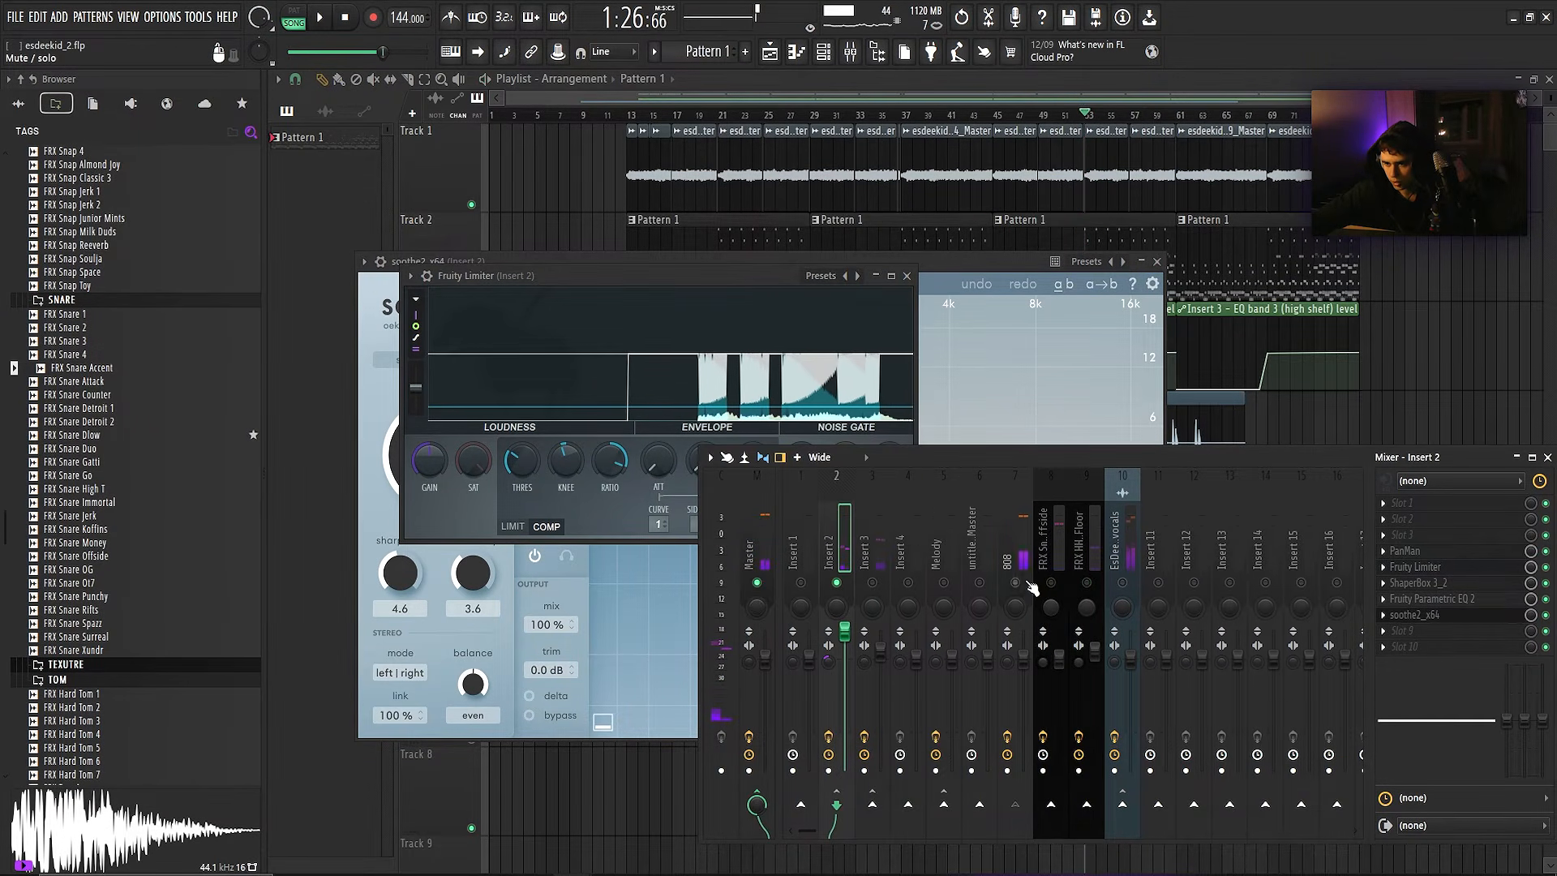
click(1015, 582)
drag(726, 276, 931, 280)
key(space)
click(1545, 566)
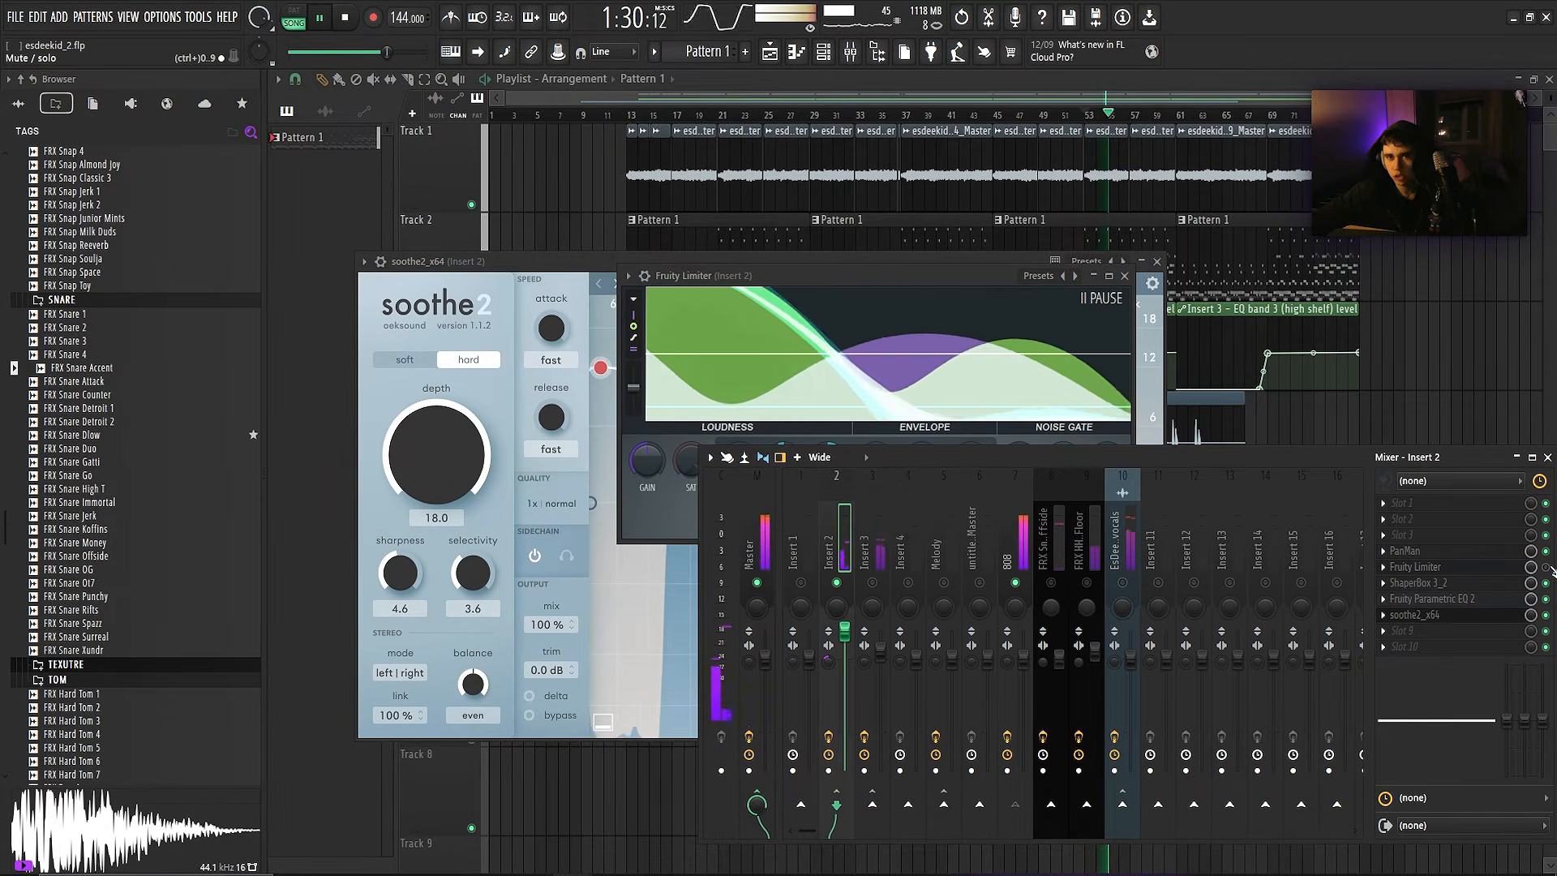
click(1546, 567)
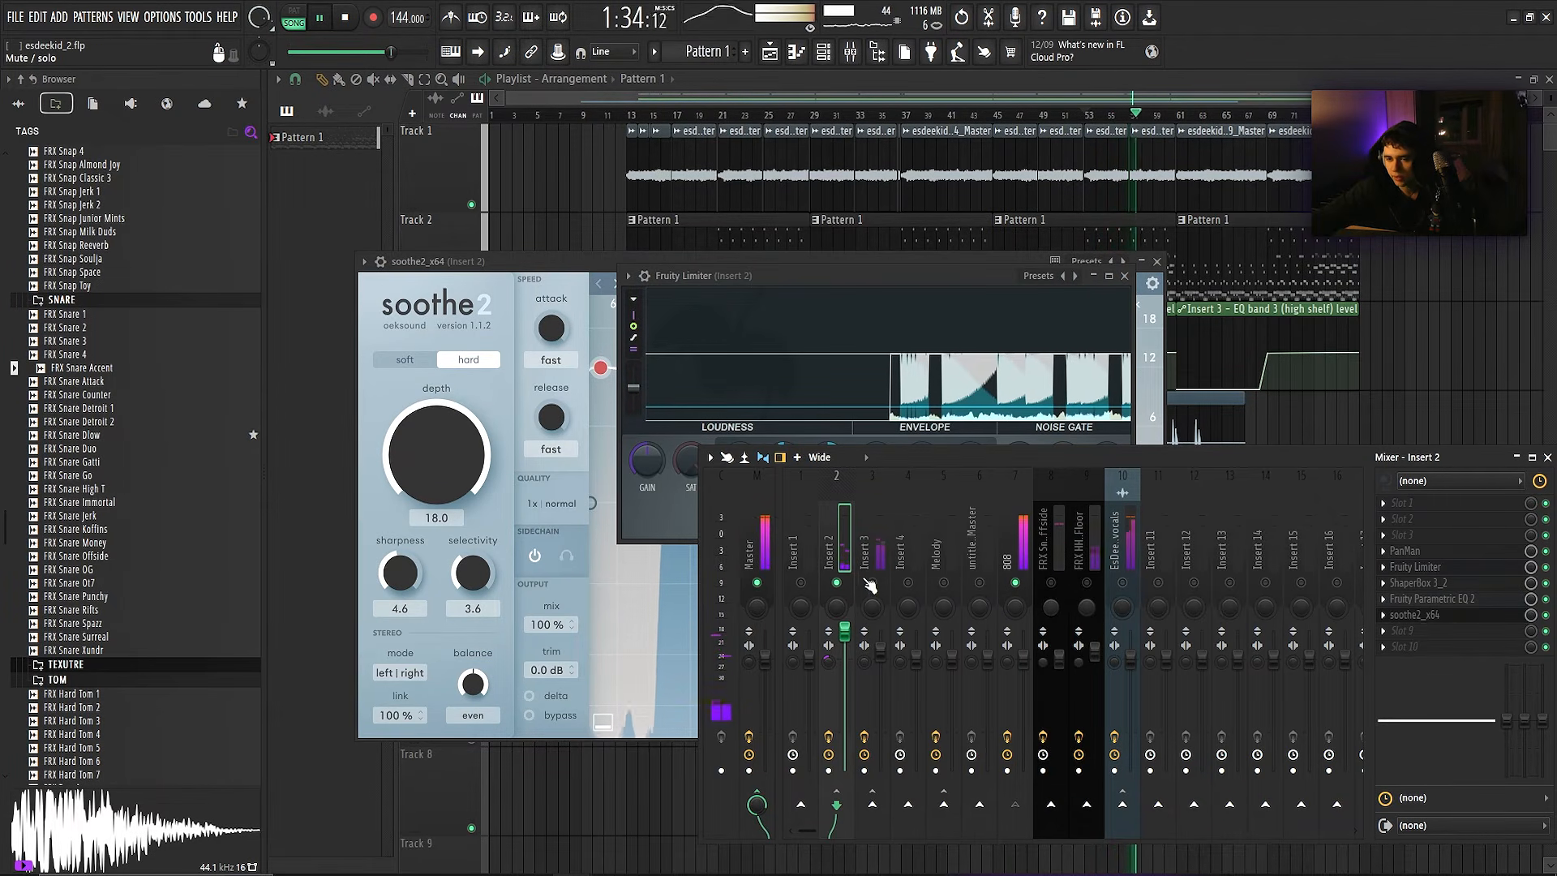
- Listen to Insert 3 together with the 808 and close Insert 2's Fruity Limiter and soothe2 windows
click(874, 581)
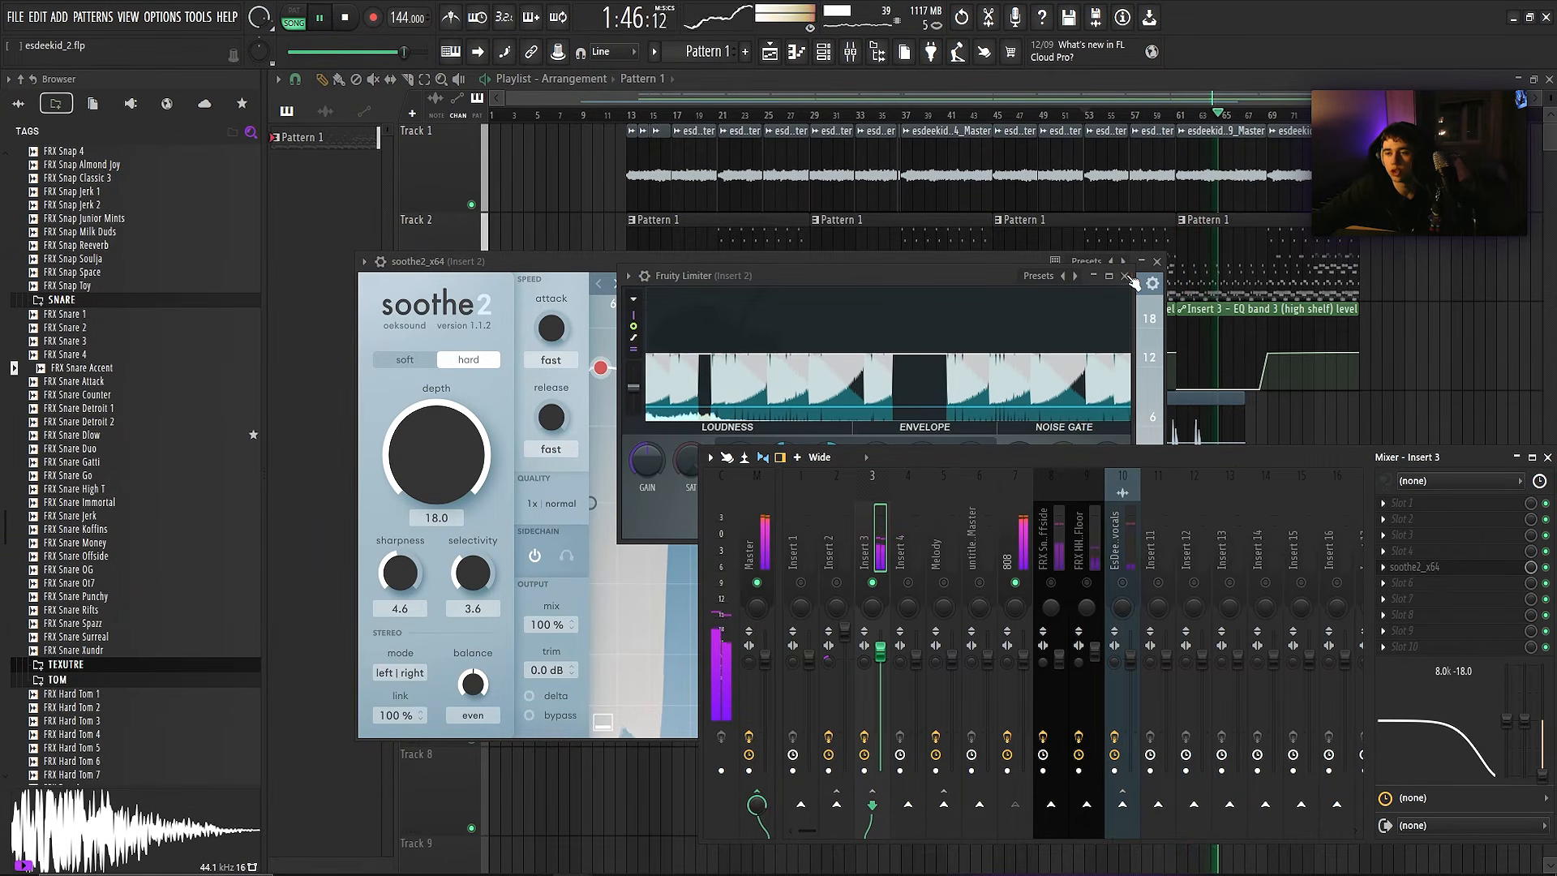
click(1124, 276)
key(space)
click(1157, 262)
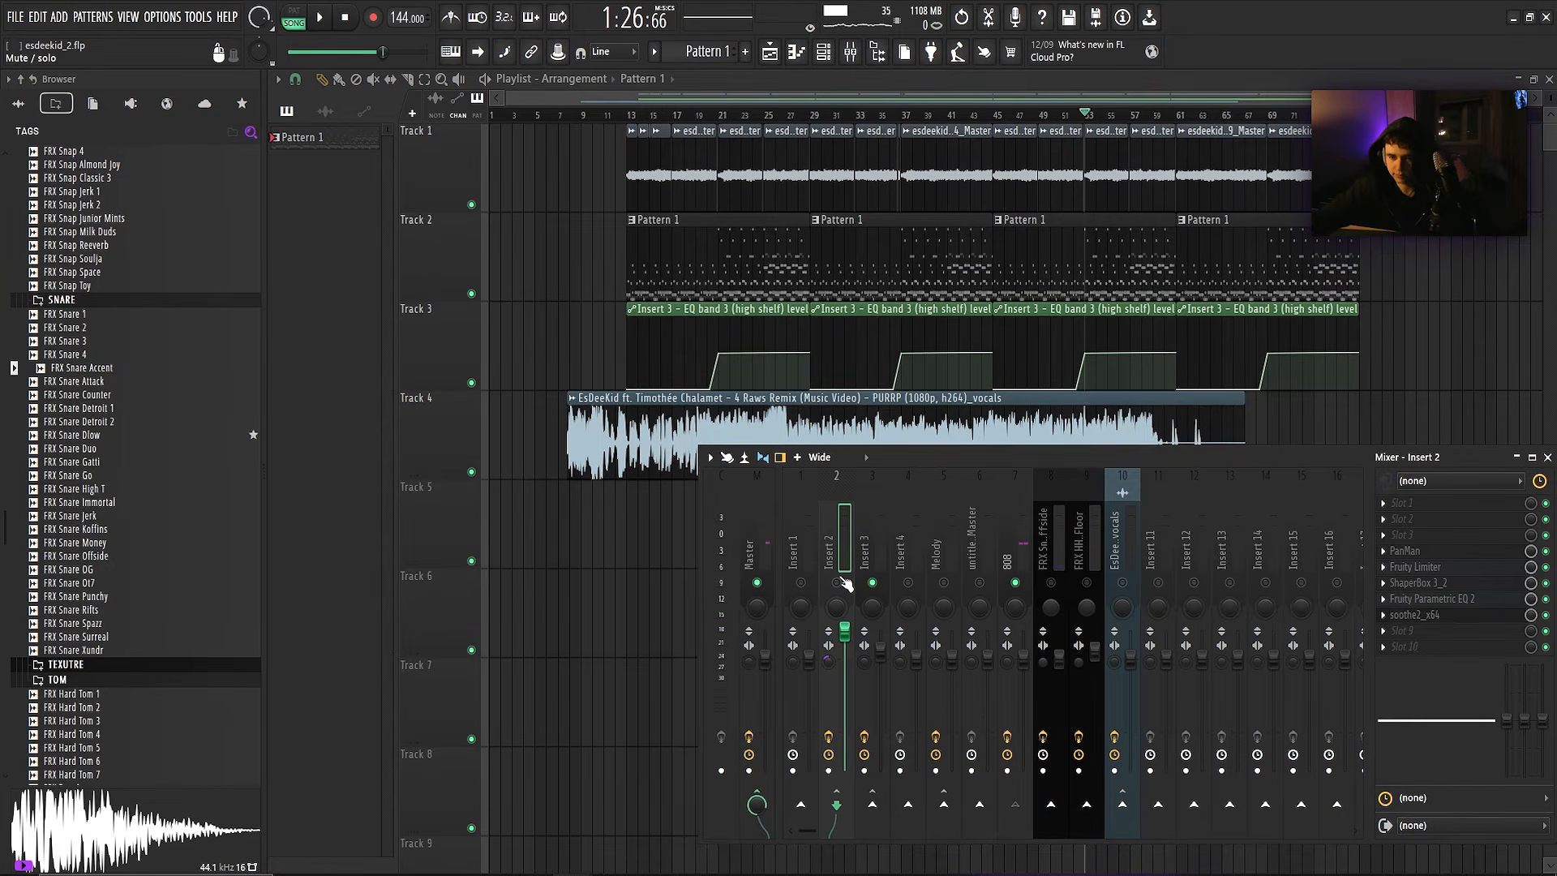
- Make all mixer tracks audible again and return to the playlist with playback stopped
click(881, 553)
key(space)
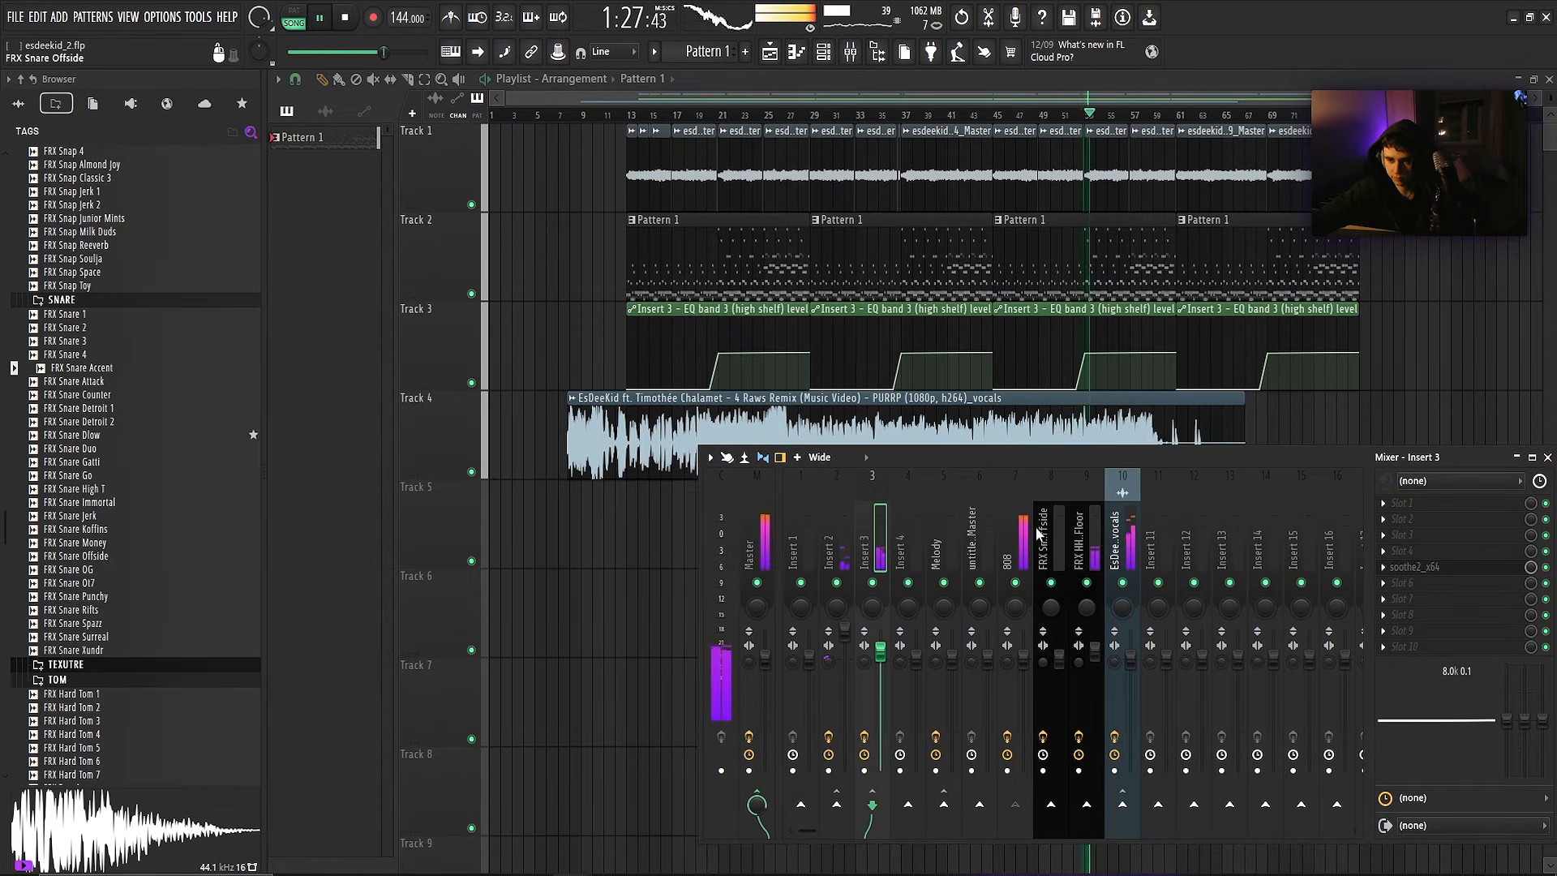
click(1394, 417)
right_click(1423, 448)
key(space)
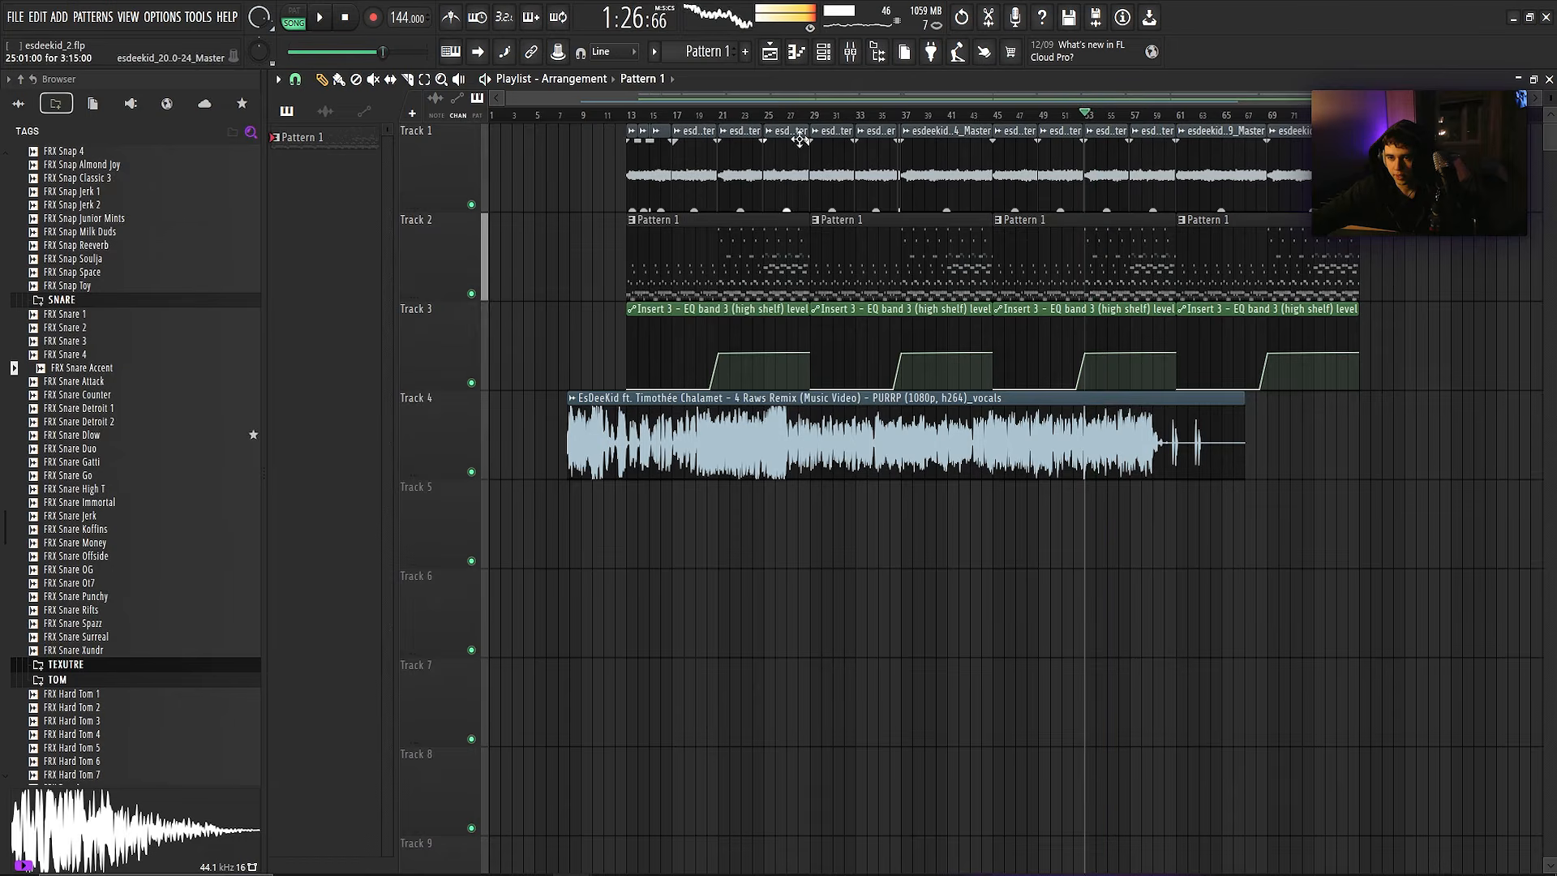
- Play the full arrangement from about bar 29 and stop playback after listening
click(817, 114)
key(space)
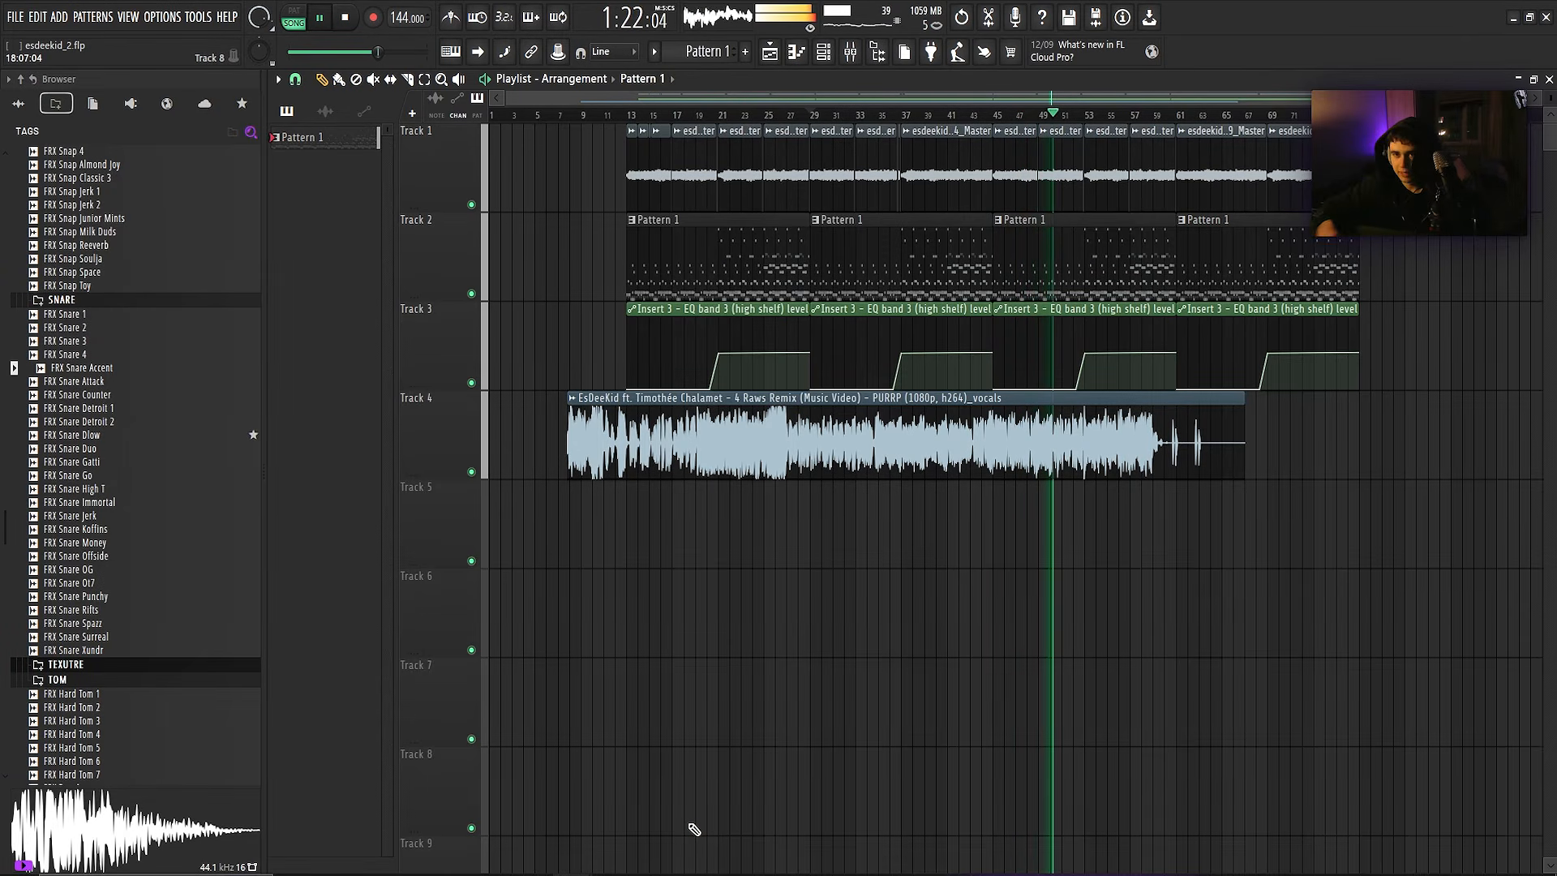
click(349, 20)
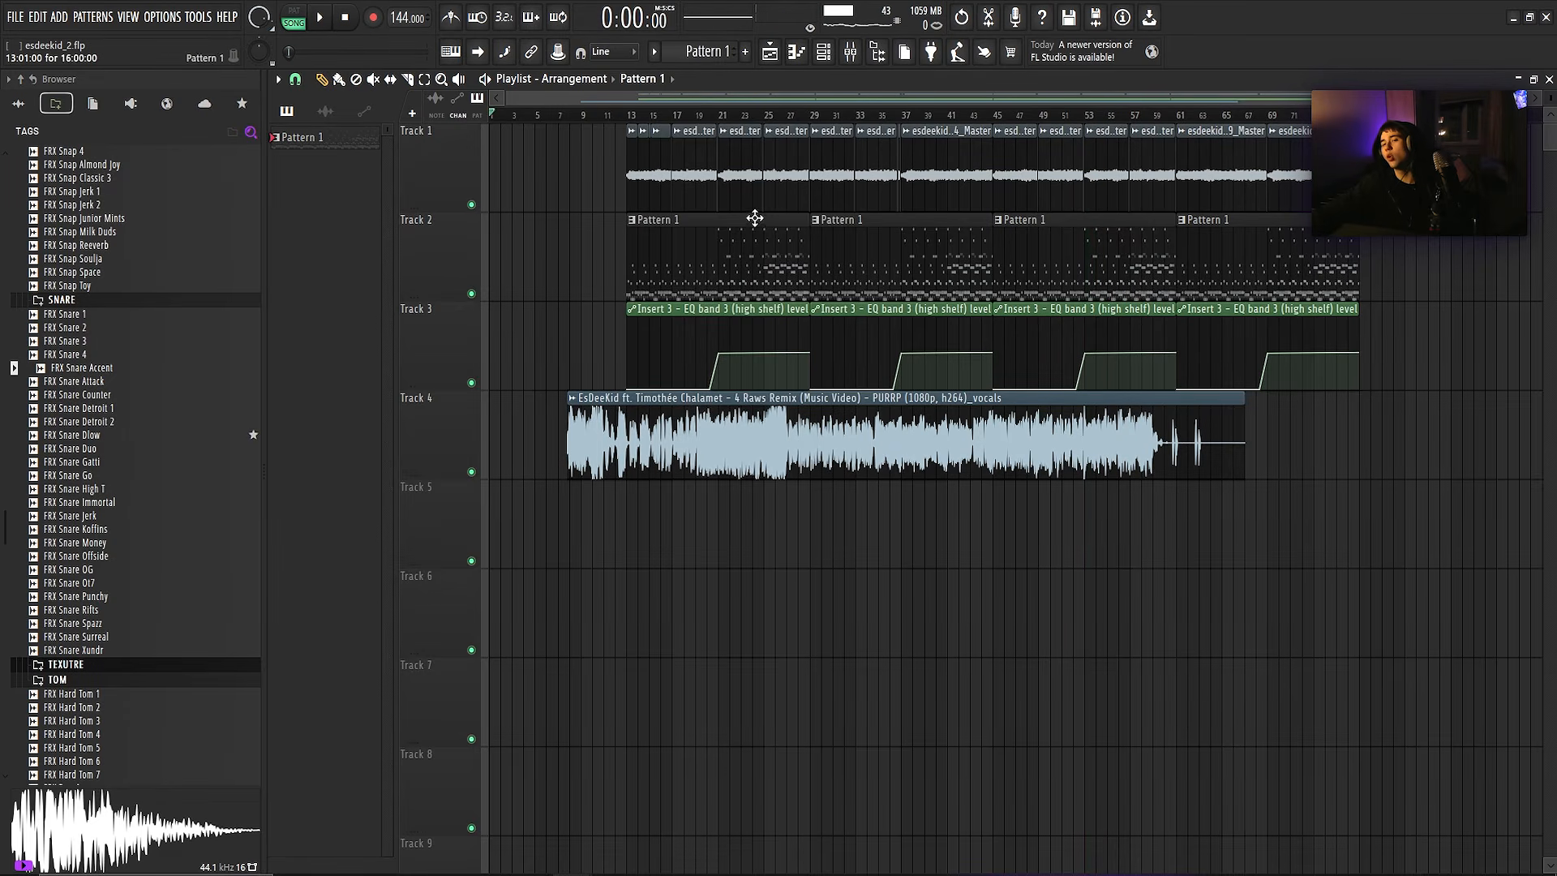
- Mute Track 1 and the vocals on Track 4 in the playlist, and play the remaining tracks
click(472, 204)
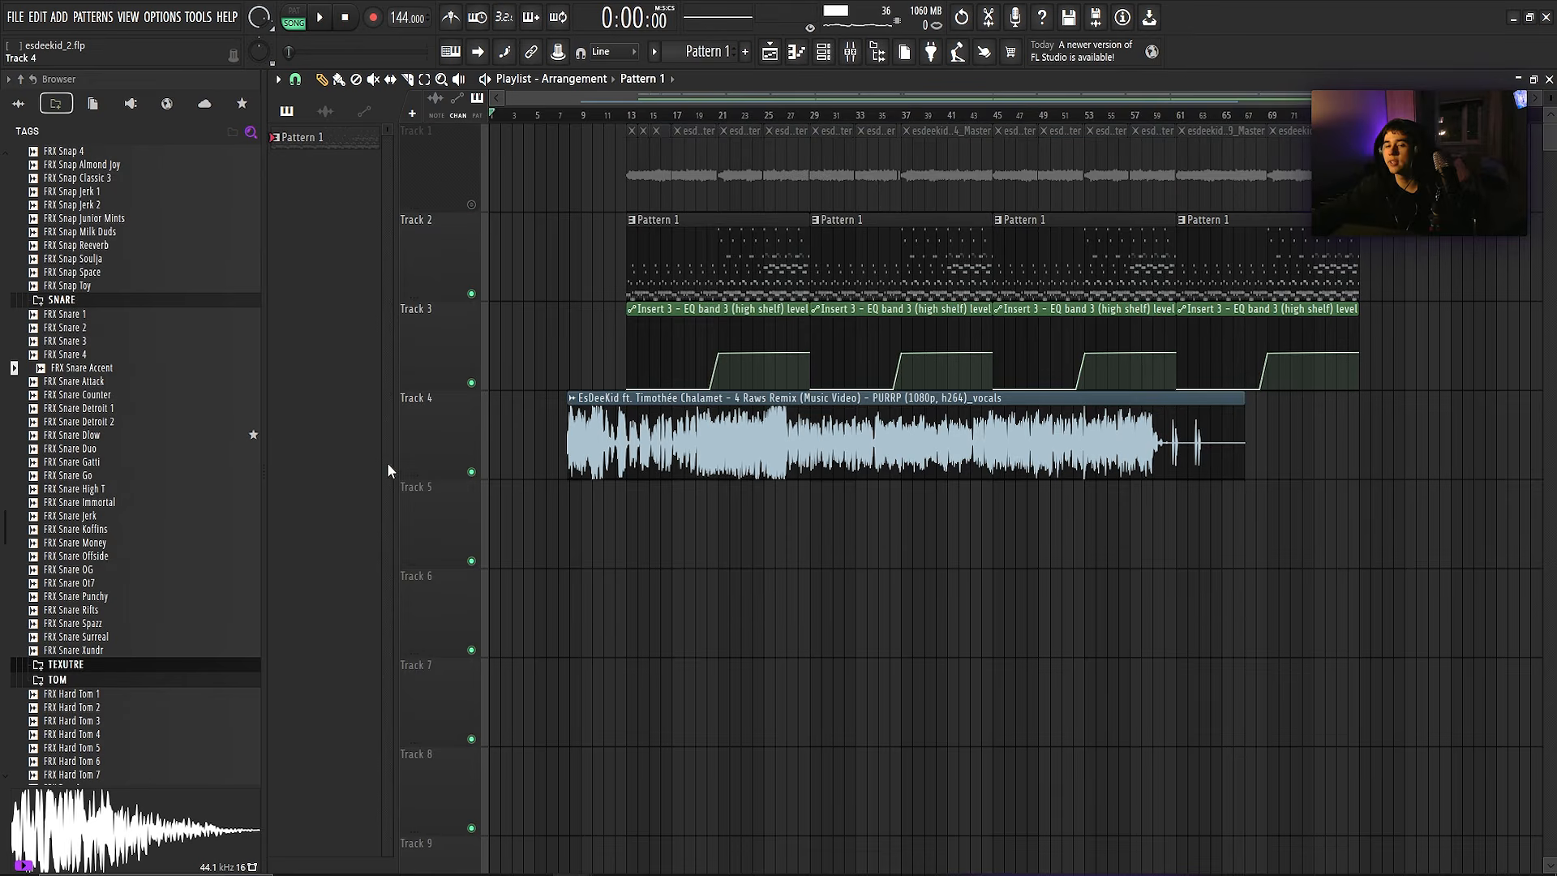
click(472, 473)
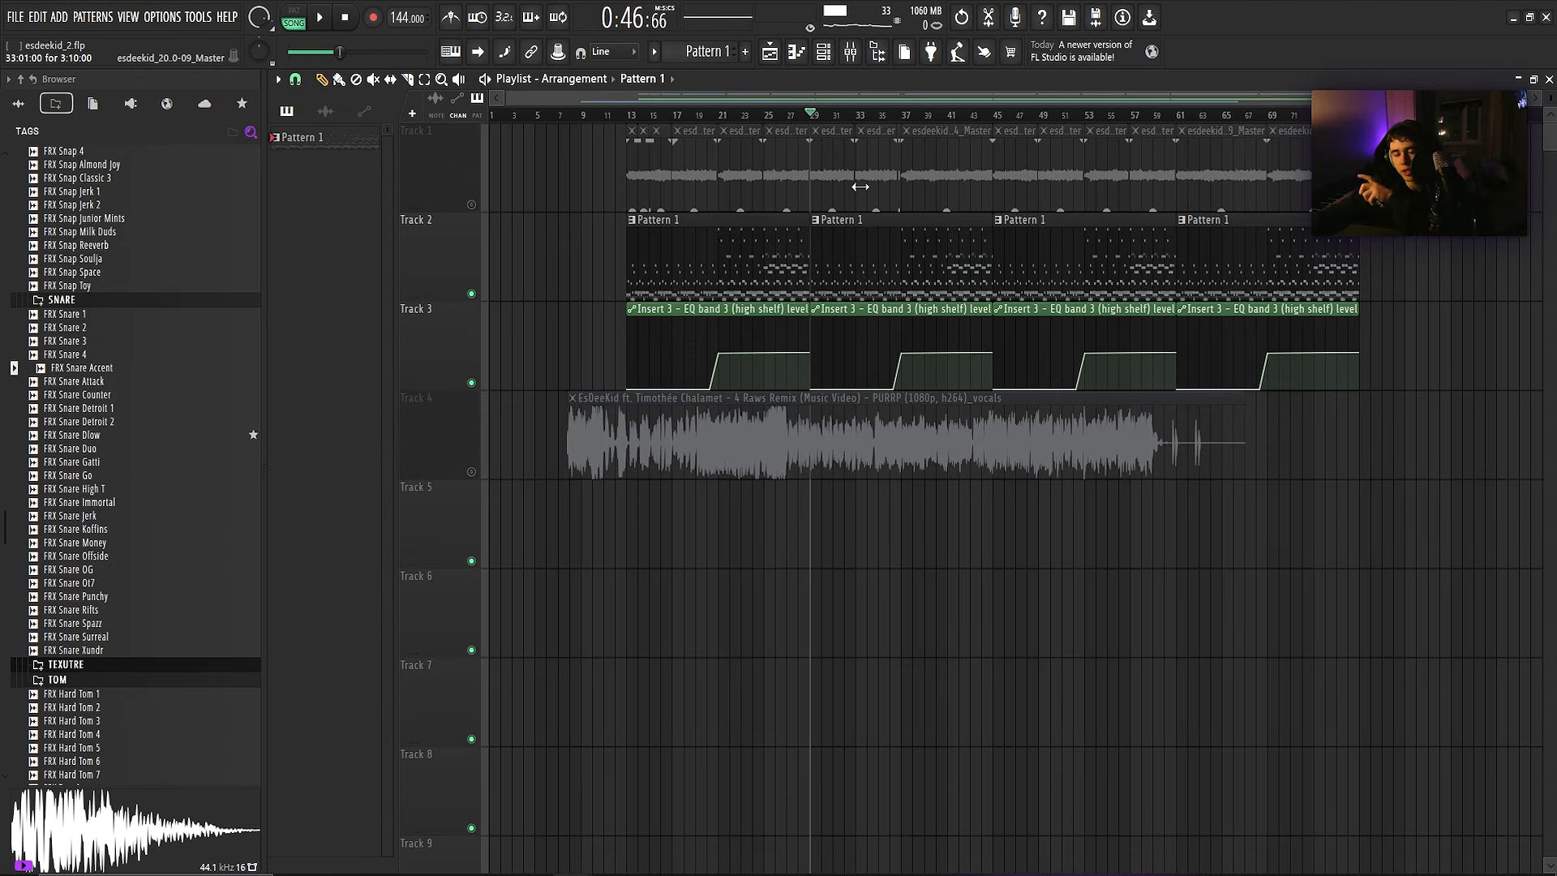
click(323, 19)
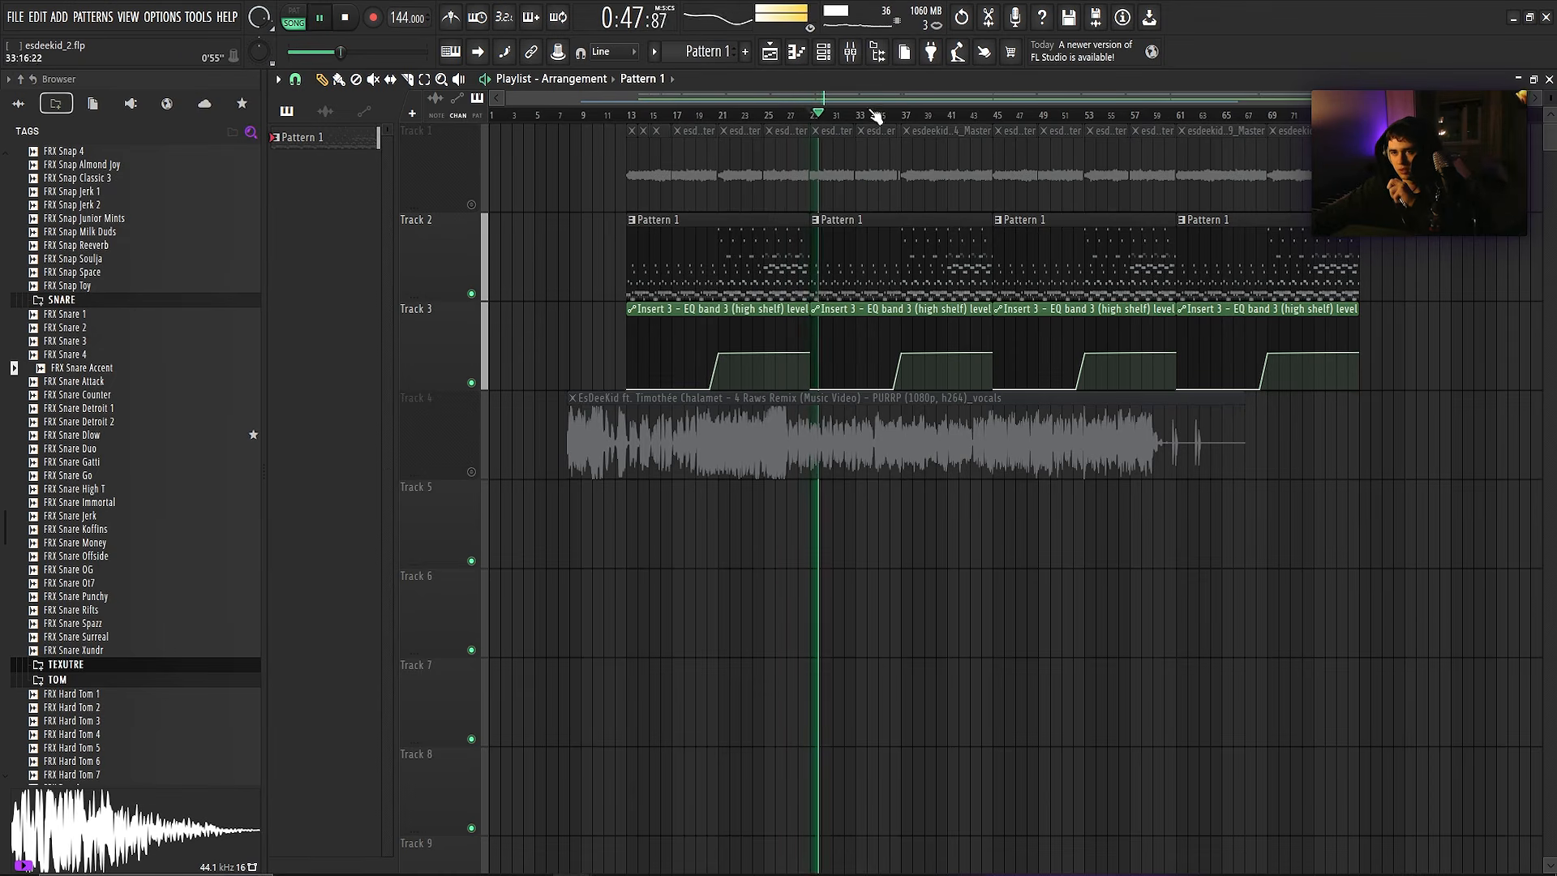
- Open the channel rack during playback and check the Bubbaman 808 channel
click(828, 63)
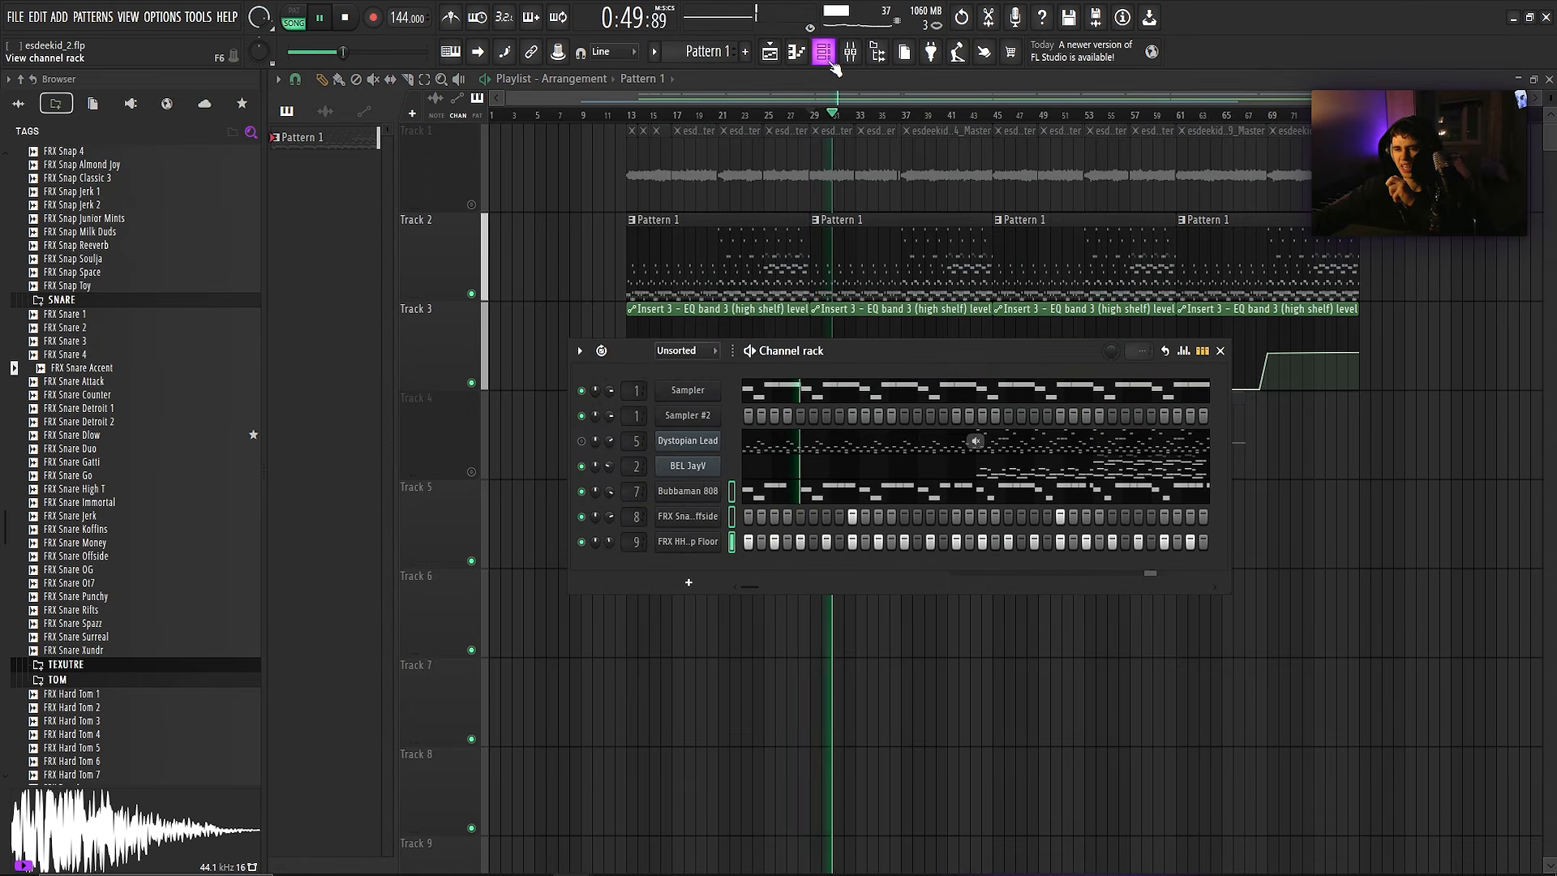
drag(831, 354, 1005, 459)
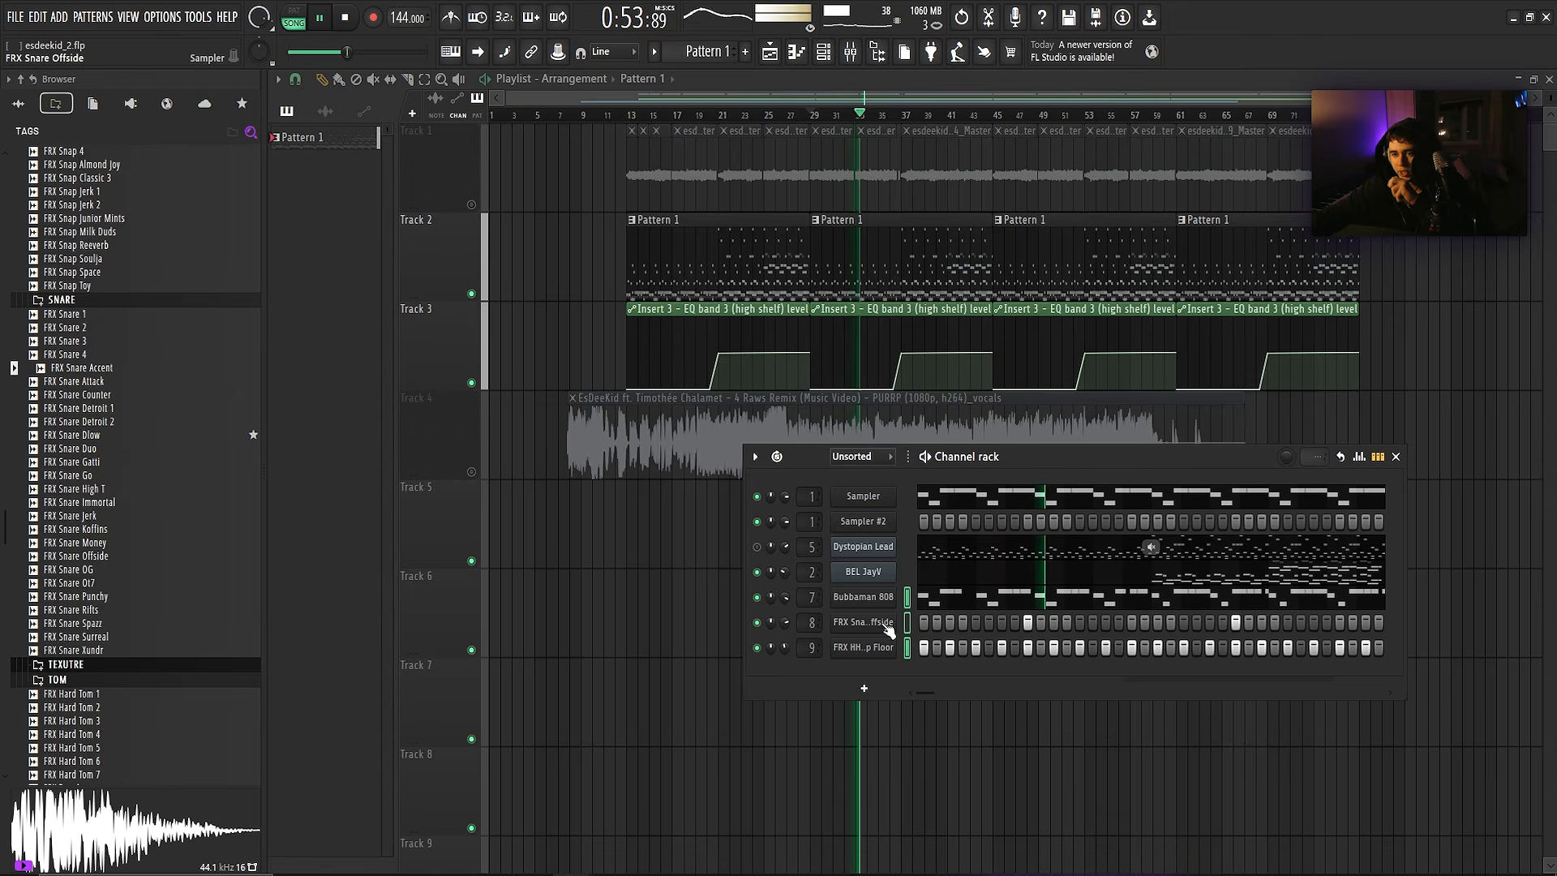
click(862, 596)
click(1041, 304)
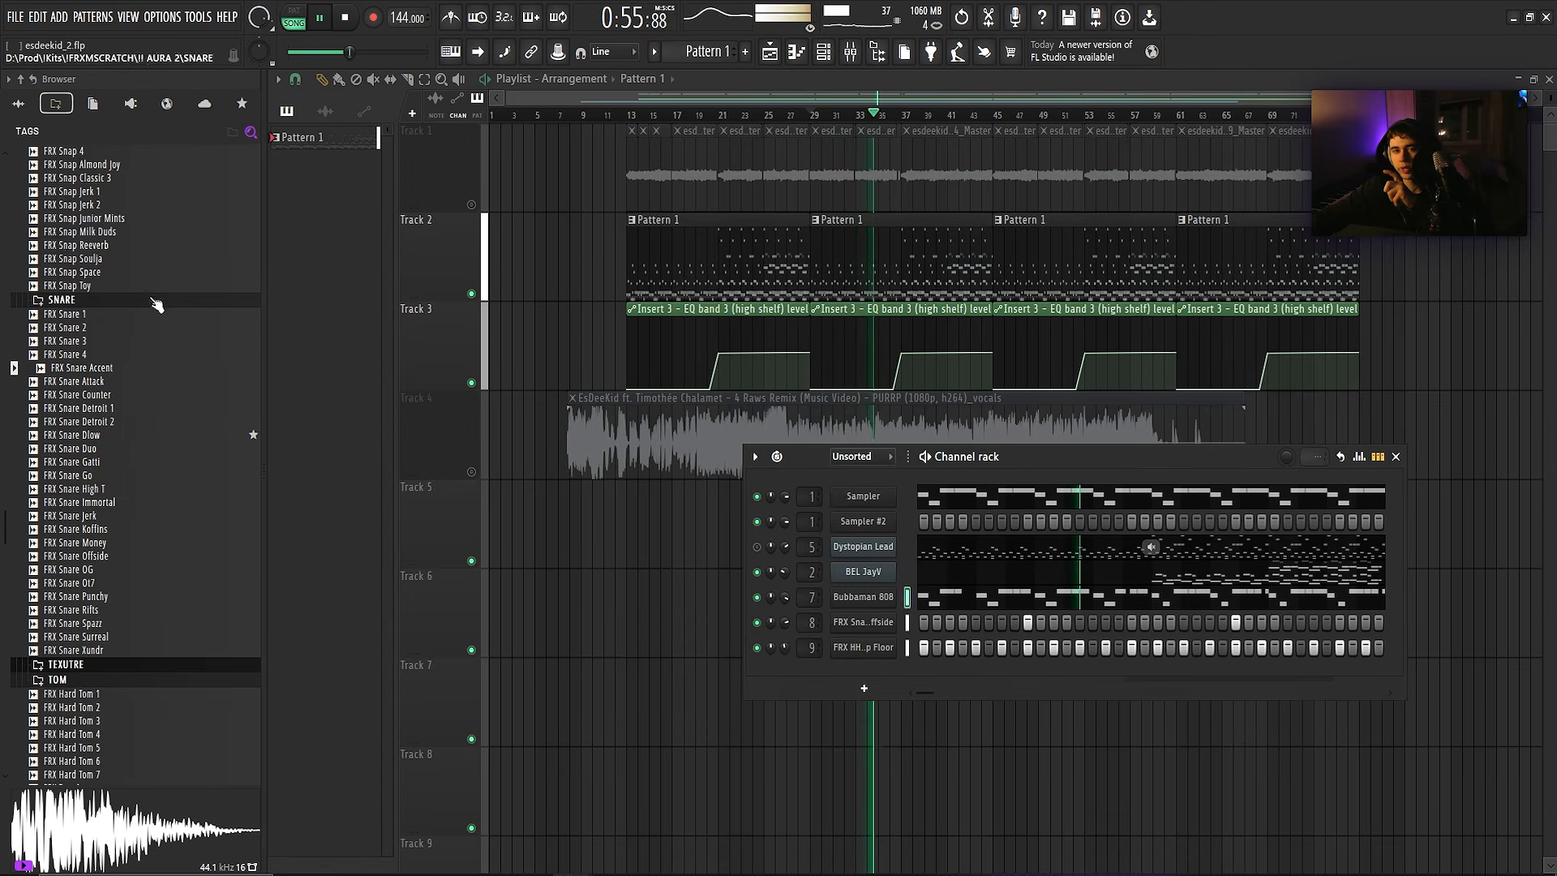
- Look through the samples of the !! 2026 Stash folder in the browser
scroll(146, 284, up, 8)
scroll(138, 270, up, 12)
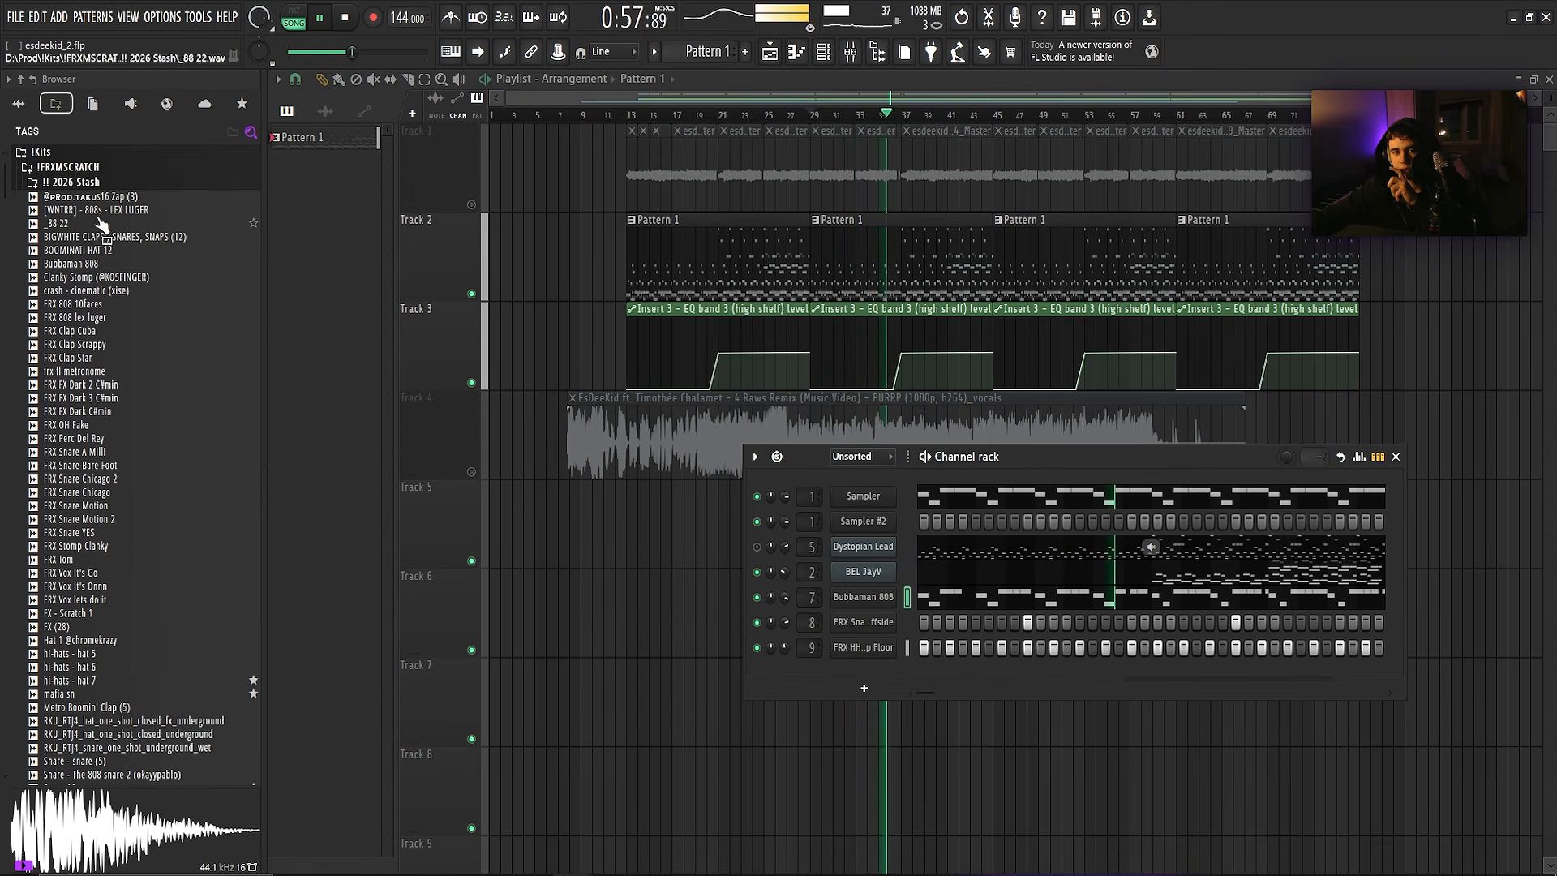
scroll(99, 278, down, 2)
scroll(101, 280, up, 2)
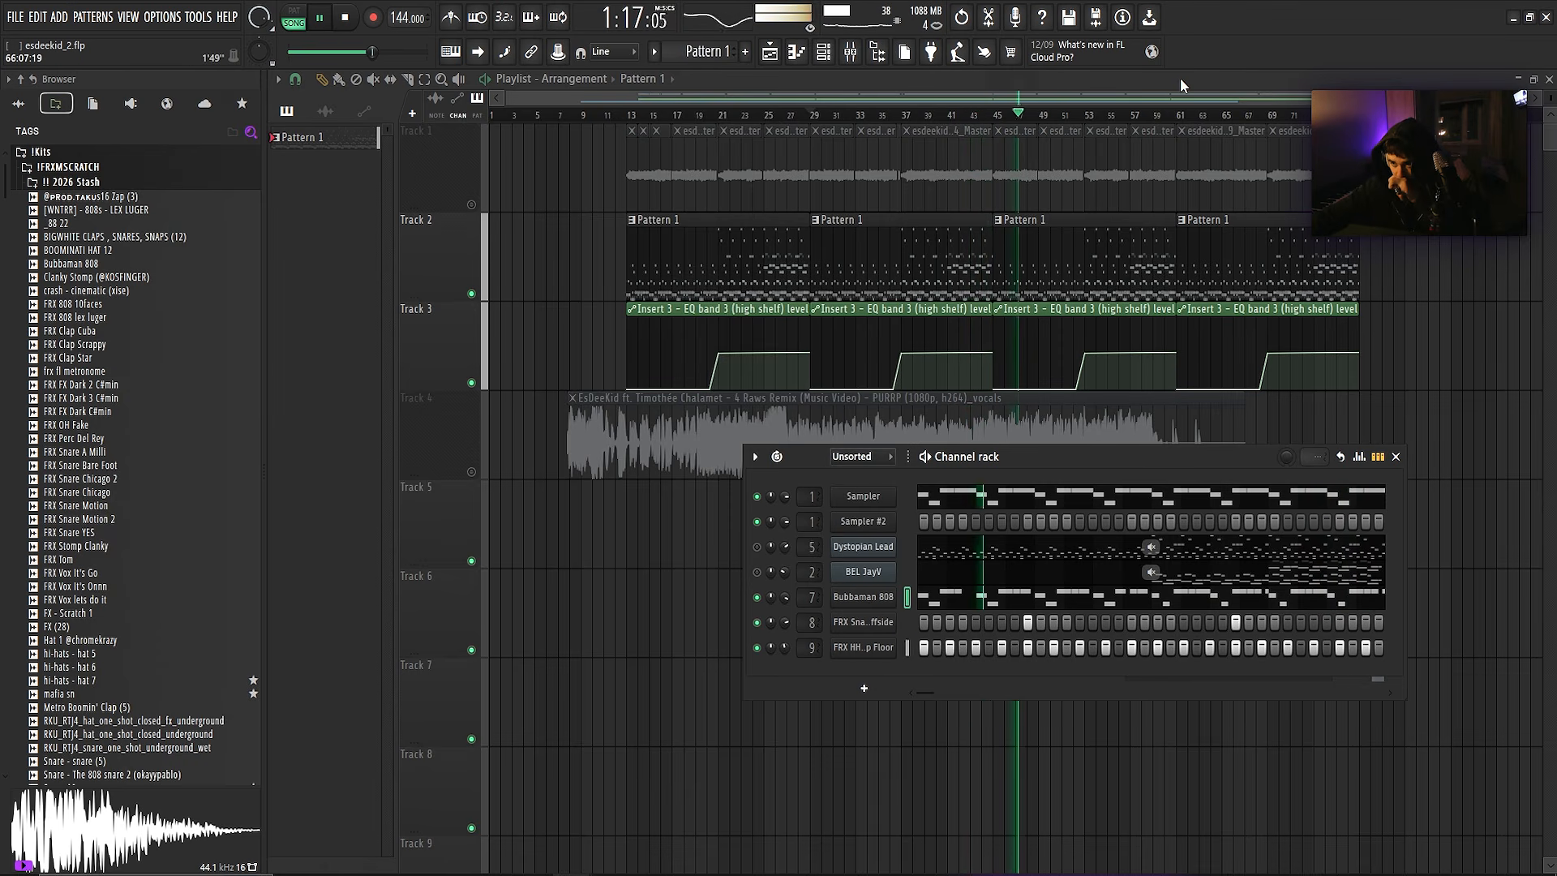
- Close the channel rack, end playback and switch to OBS Studio
key(F6)
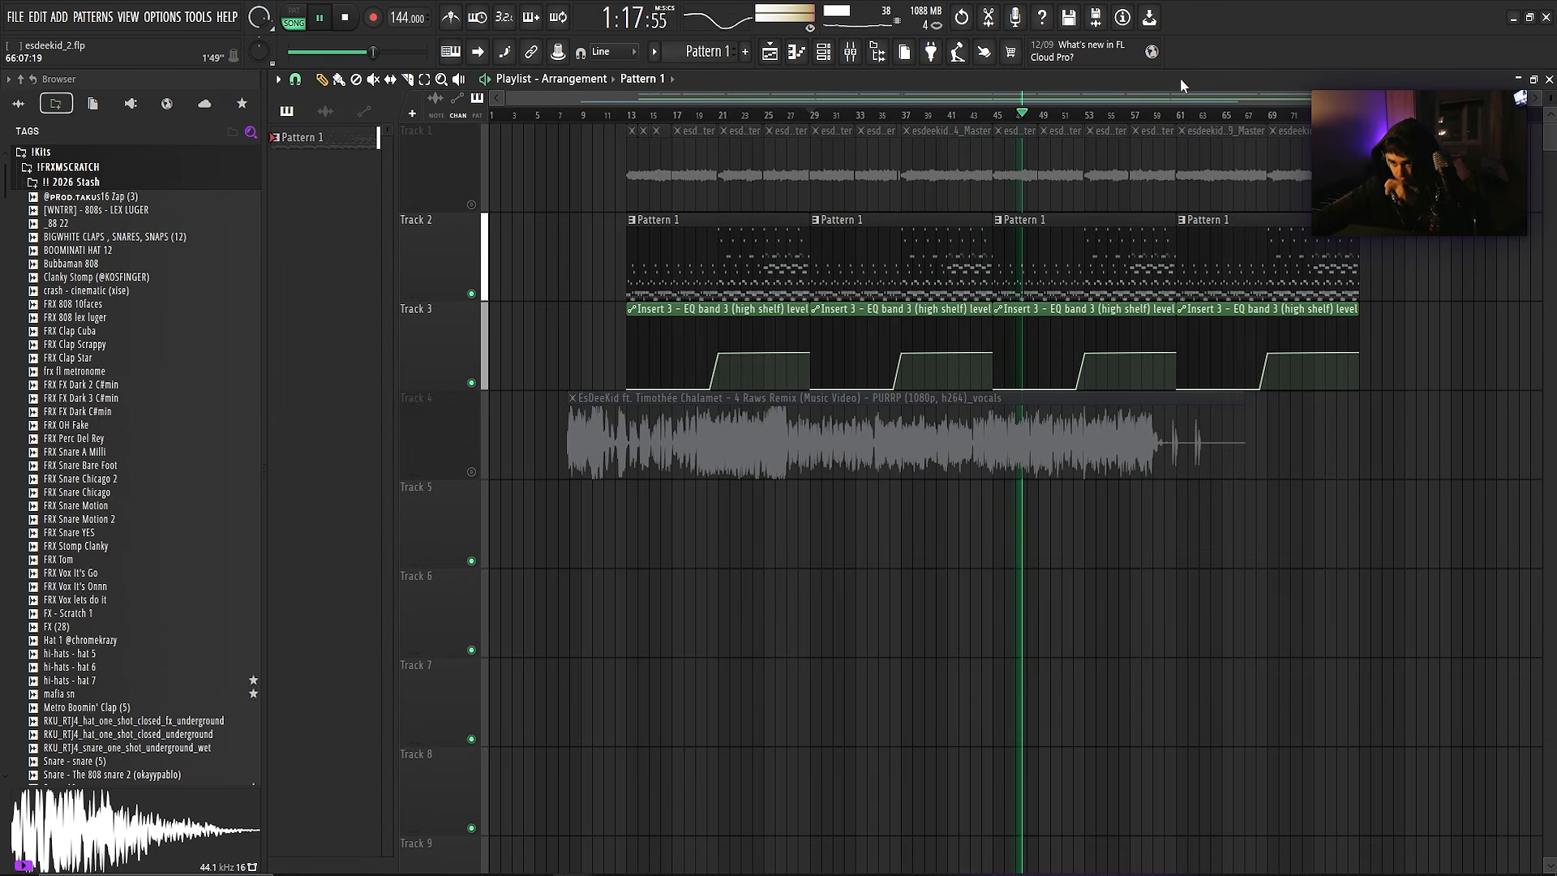
key(space)
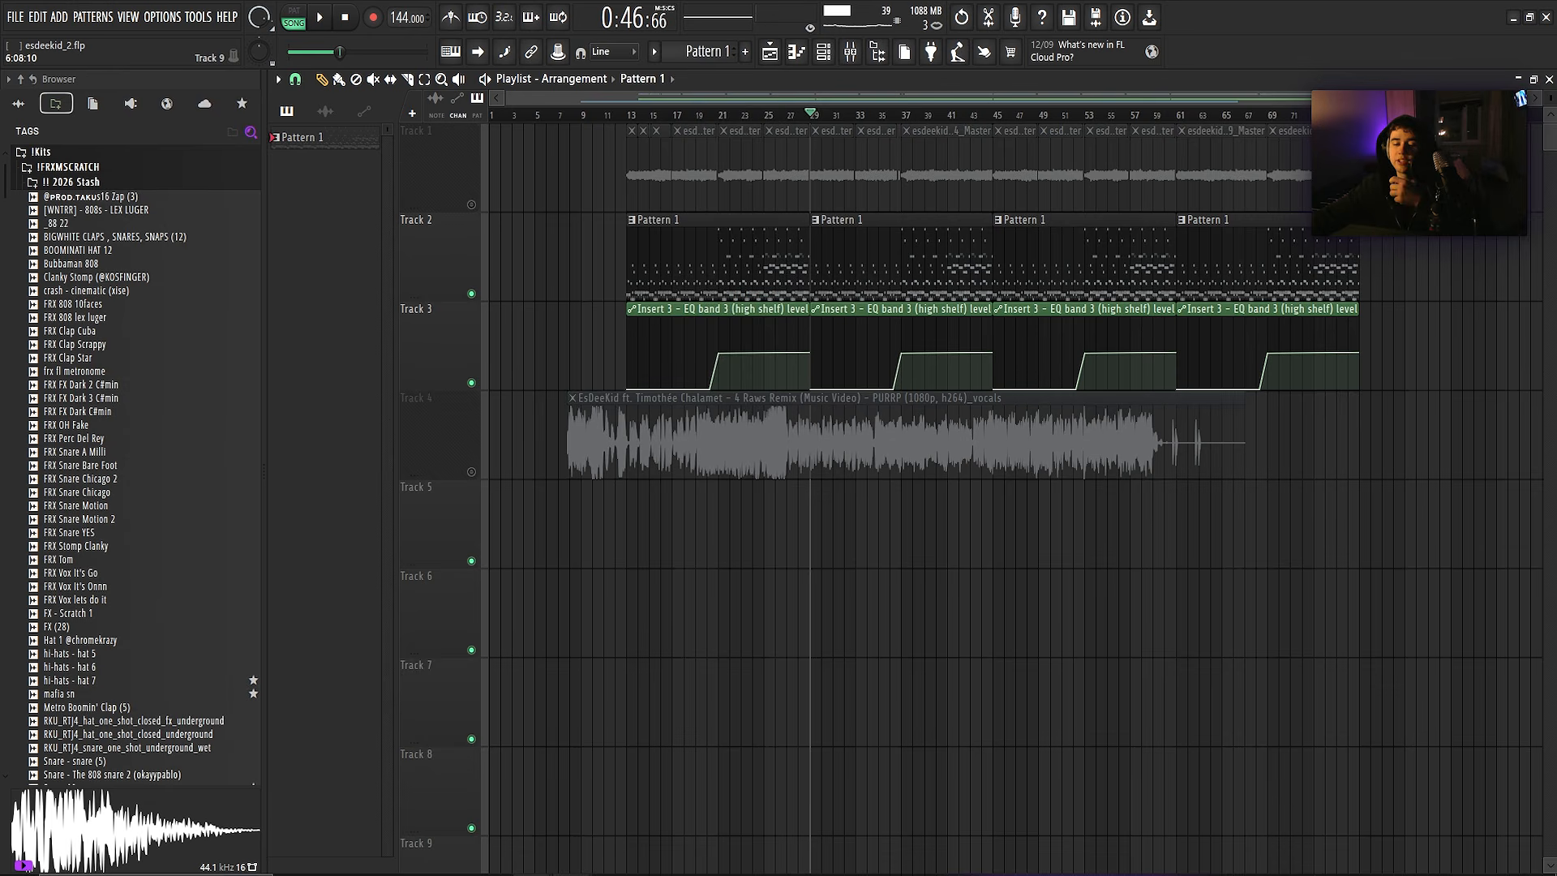
click(472, 810)
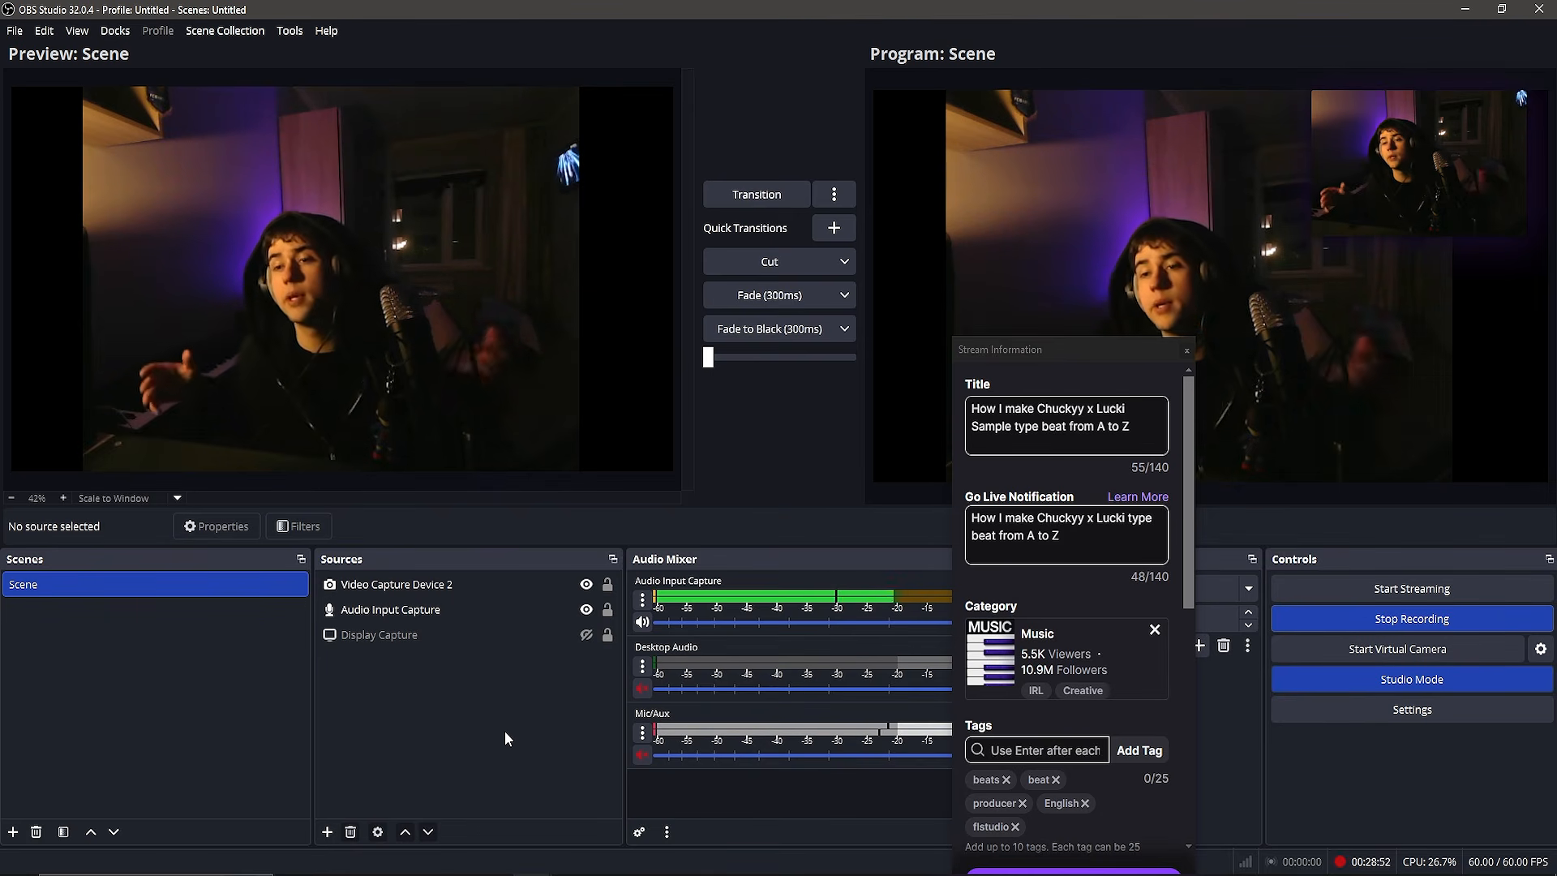